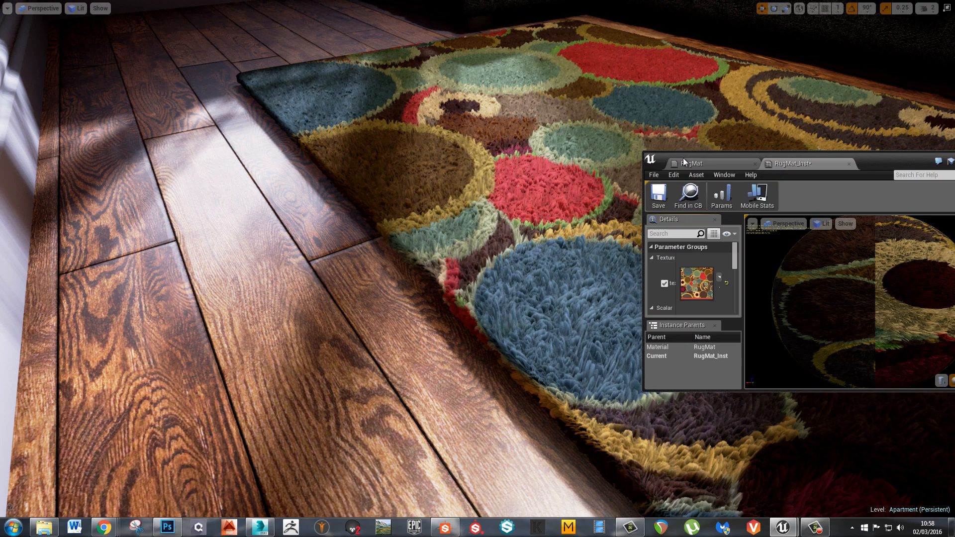
Maximize the material editor and examine the node graph of the RugMat material
drag(682, 157, 451, 8)
click(75, 5)
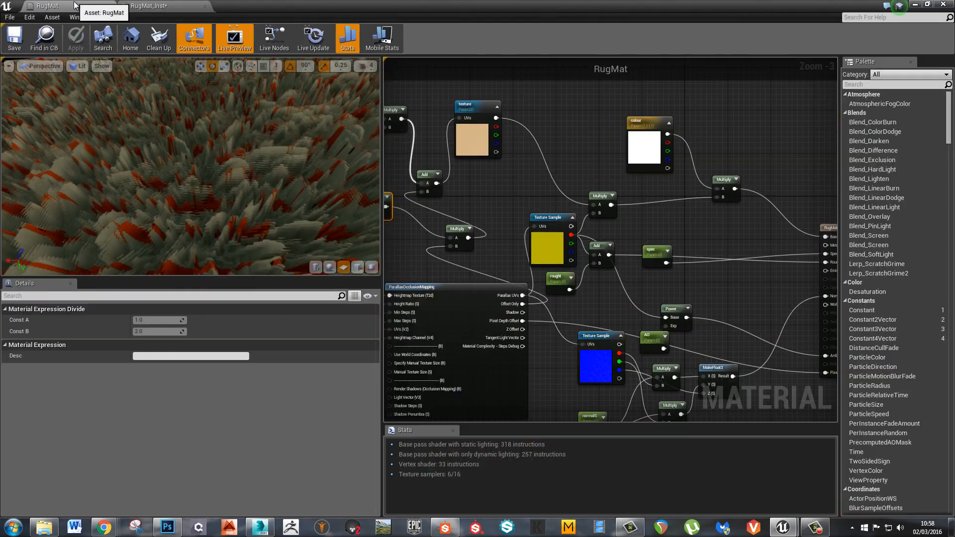
scroll(618, 327, down, 6)
scroll(644, 252, up, 3)
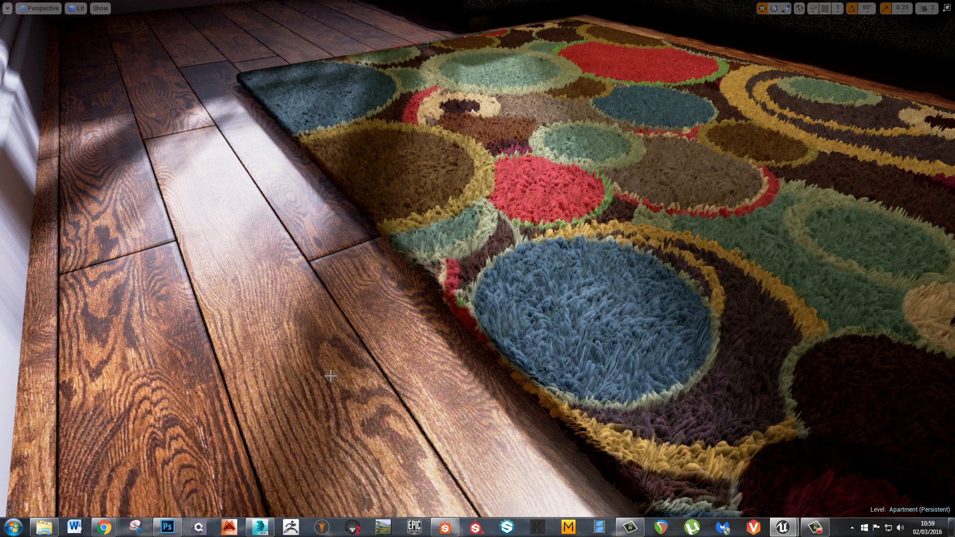
Switch to 3ds Max, show the rug model in perspective view and close the Scene Explorer
click(267, 532)
key(p)
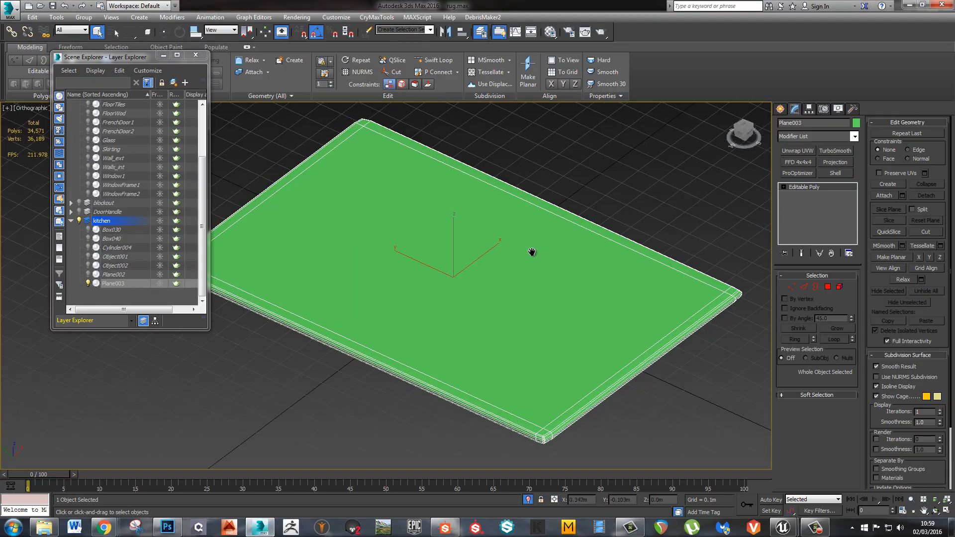
scroll(532, 252, up, 2)
scroll(497, 279, up, 3)
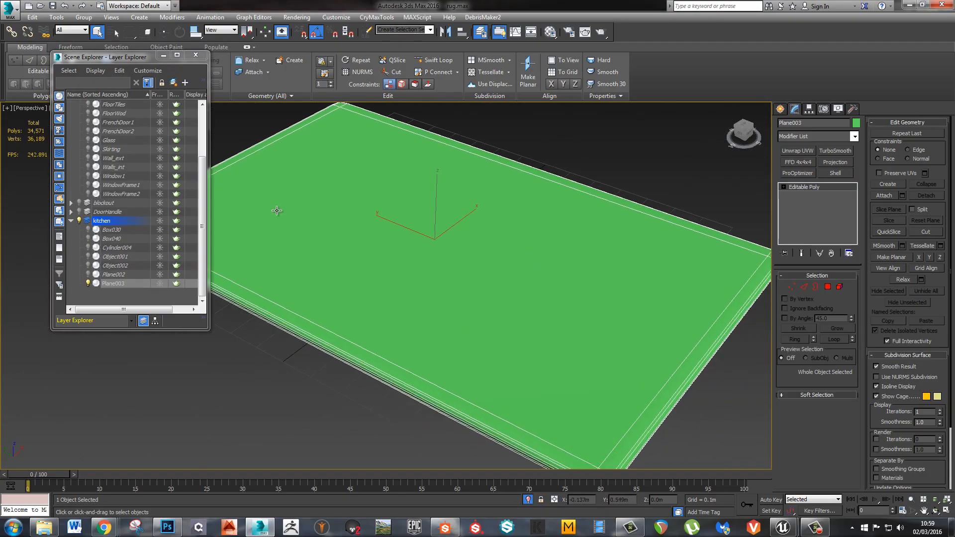
click(195, 55)
Examine the rug's rounded edges and corners from several angles, both without and with edged faces displayed
mouse_move(500, 346)
alt+middle_down()
mouse_move(467, 312)
mouse_move(543, 358)
mouse_move(574, 432)
mouse_move(536, 393)
mouse_move(507, 389)
mouse_move(465, 351)
mouse_move(465, 336)
alt+middle_up()
click(574, 433)
key(F4)
scroll(471, 390, up, 5)
click(468, 333)
scroll(562, 318, up, 3)
scroll(562, 318, down, 5)
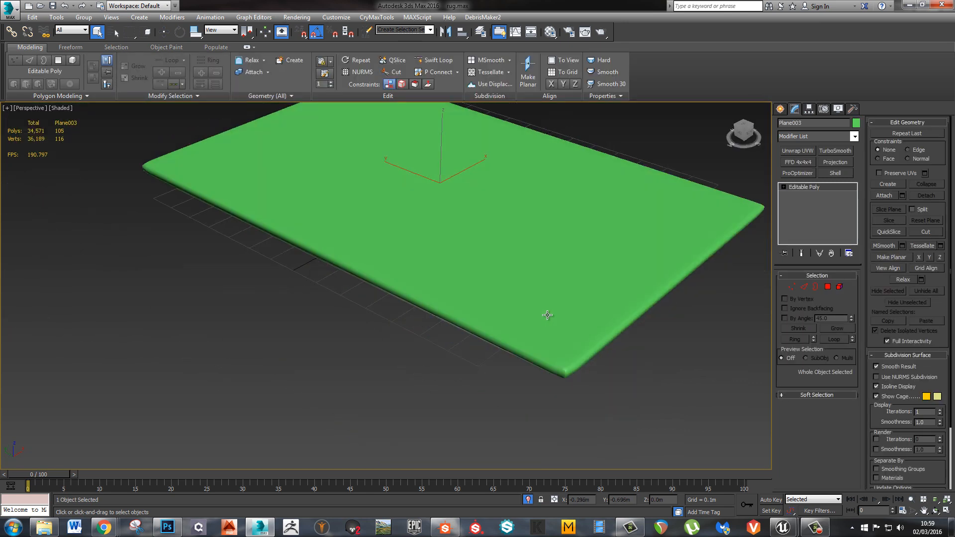
alt+middle_drag(547, 316, 401, 237)
scroll(282, 226, up, 4)
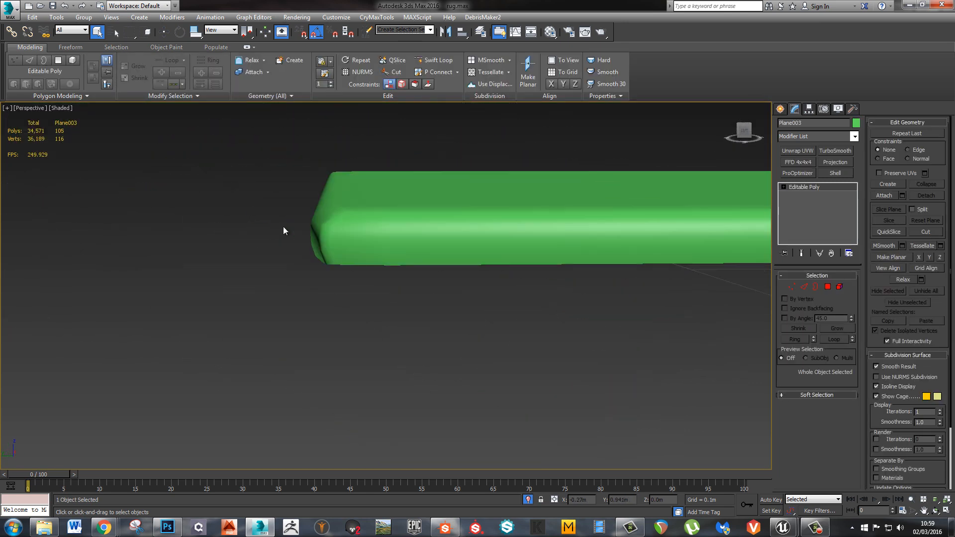
alt+middle_drag(283, 226, 293, 159)
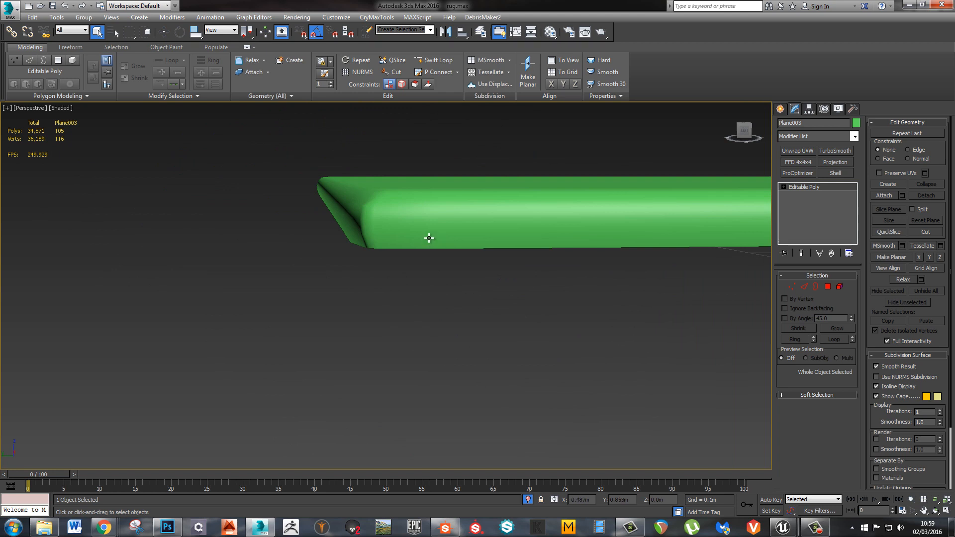
alt+middle_drag(426, 234, 525, 175)
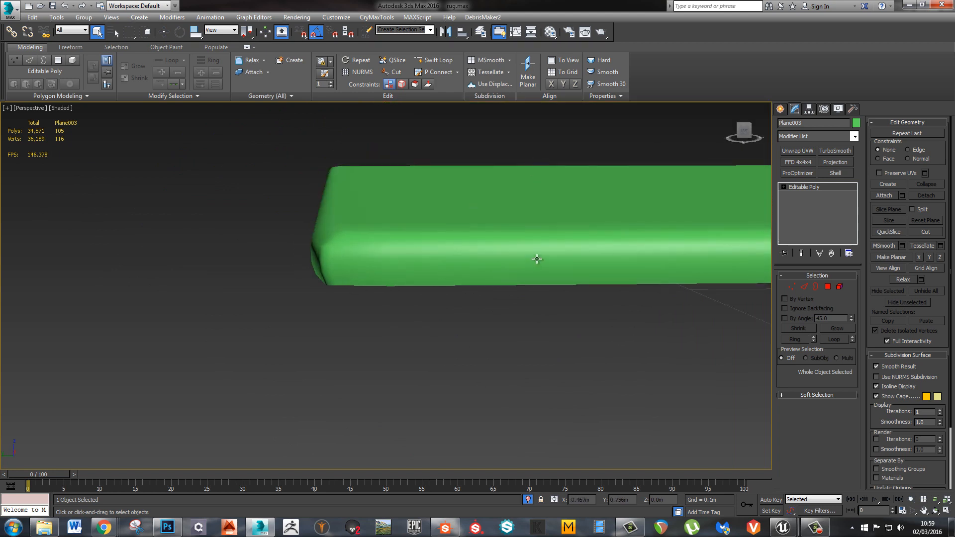
alt+middle_drag(537, 260, 509, 283)
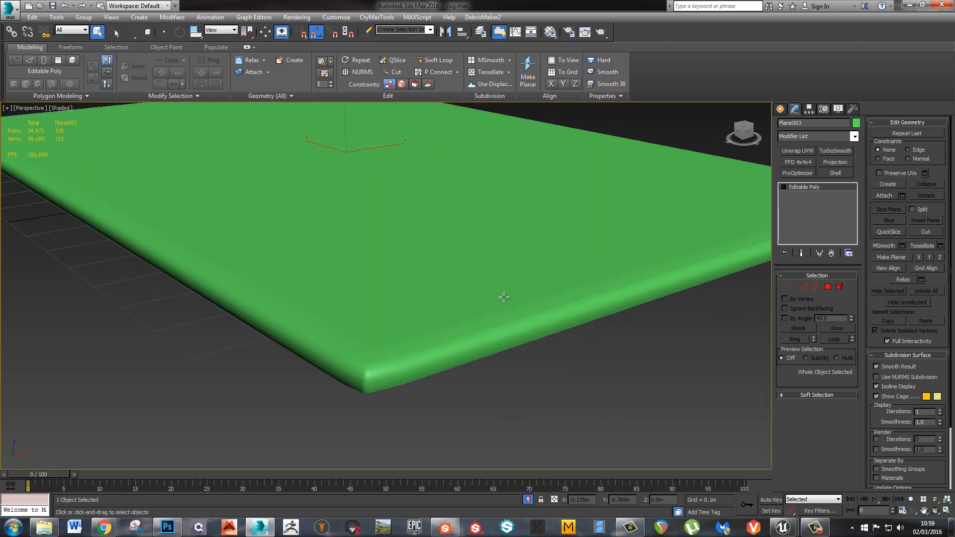
key(F4)
mouse_move(330, 321)
alt+middle_down()
mouse_move(392, 358)
mouse_move(430, 317)
alt+middle_up()
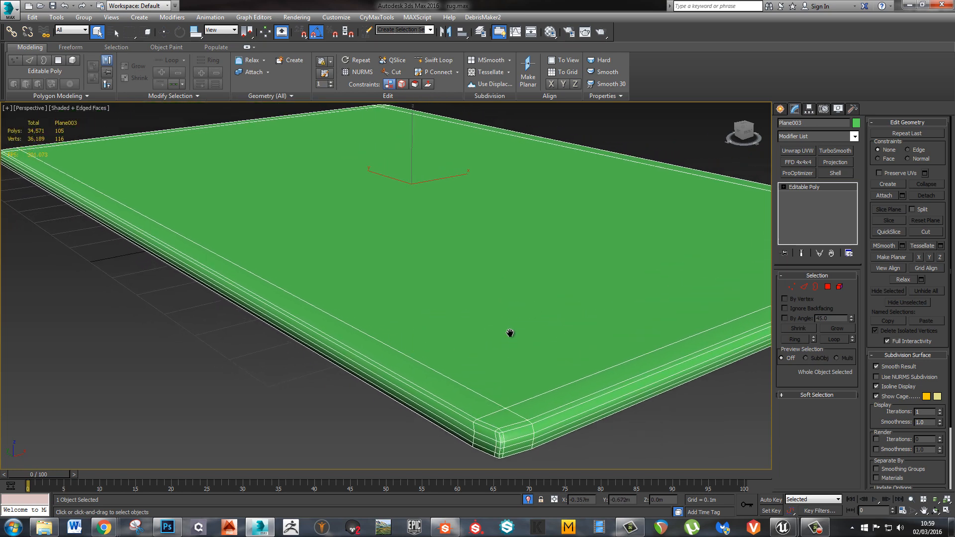
alt+middle_drag(509, 332, 501, 327)
Add an Unwrap UVW modifier to the rug and apply planar mapping to all its faces
click(797, 151)
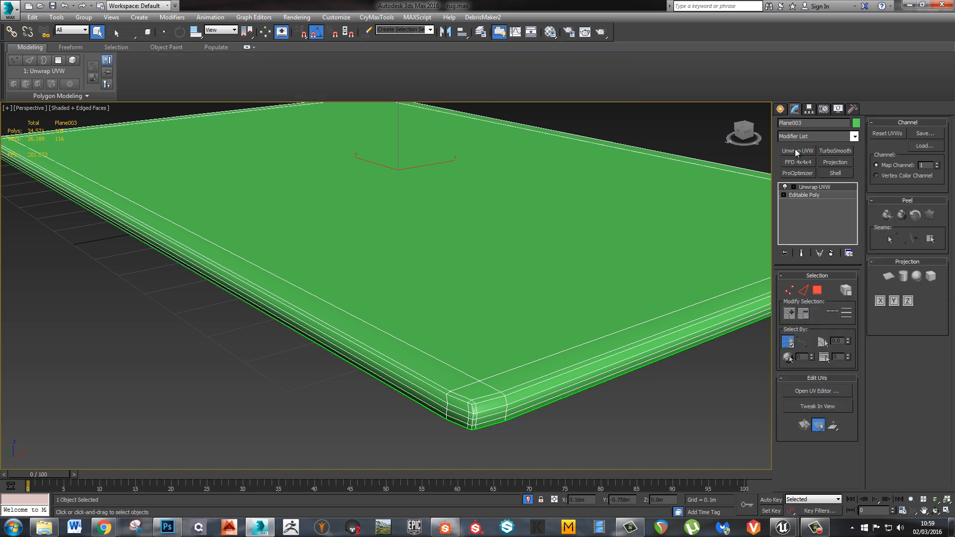
alt+middle_drag(520, 276, 533, 286)
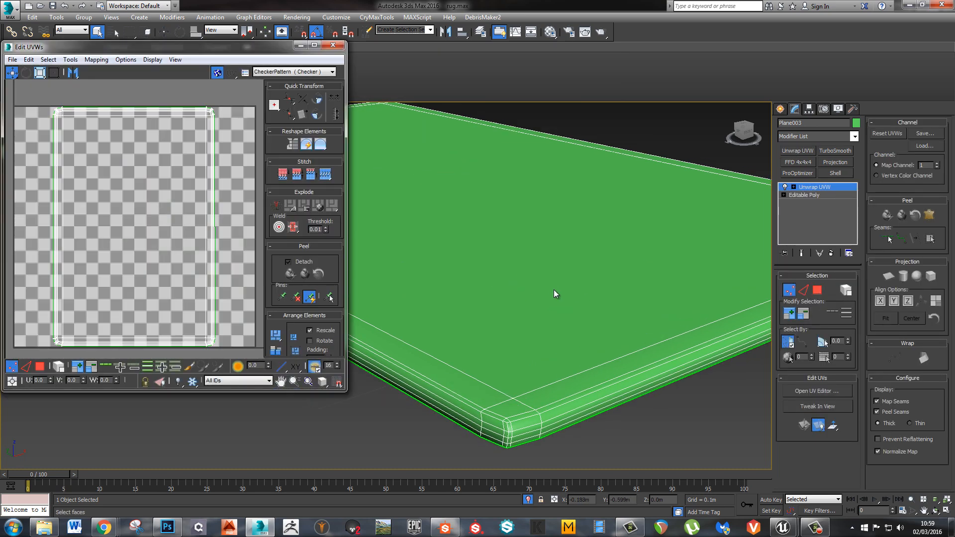
scroll(554, 294, down, 5)
alt+middle_drag(569, 296, 814, 309)
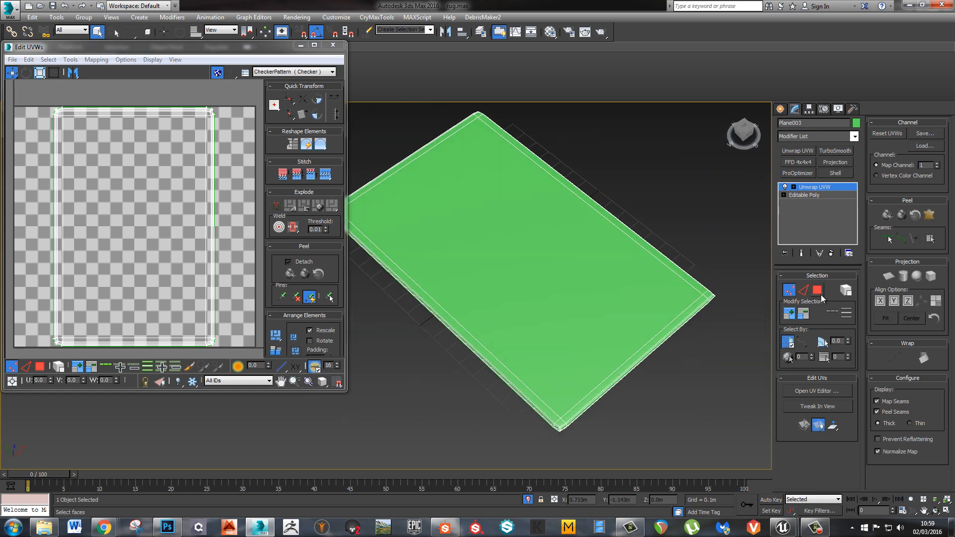
click(817, 290)
click(888, 276)
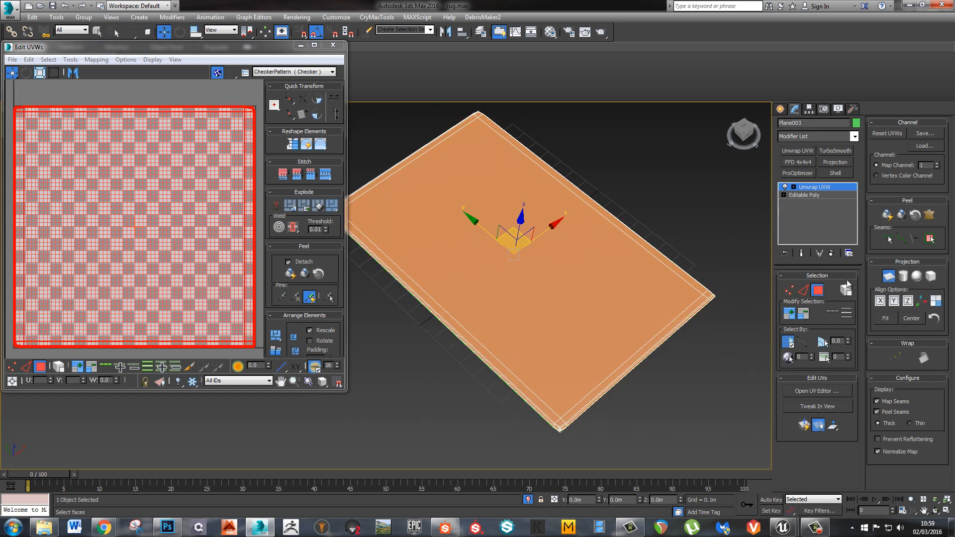
Relax the rug's UVs by polygon angles, and discard the Unwrap UVW modifier
click(70, 60)
click(90, 199)
click(83, 90)
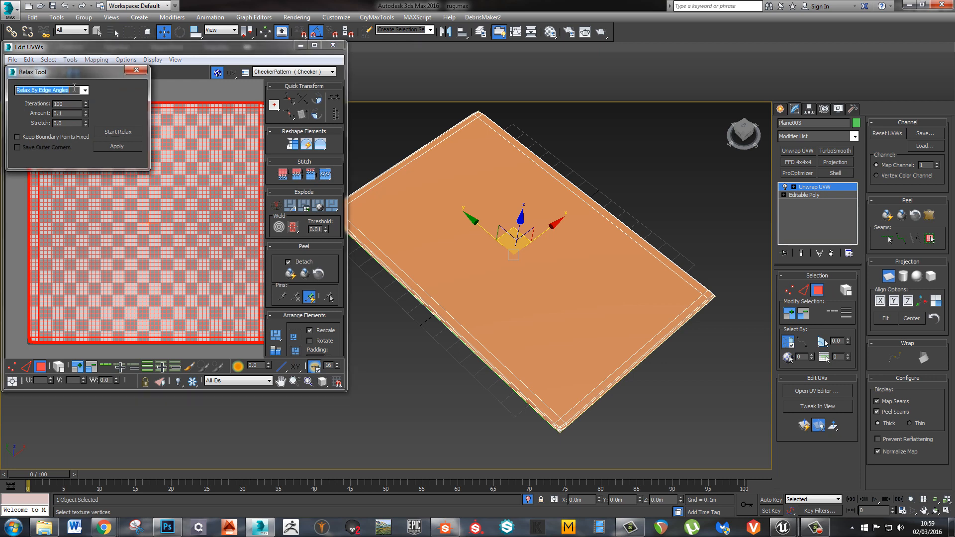
click(47, 97)
click(117, 132)
click(113, 132)
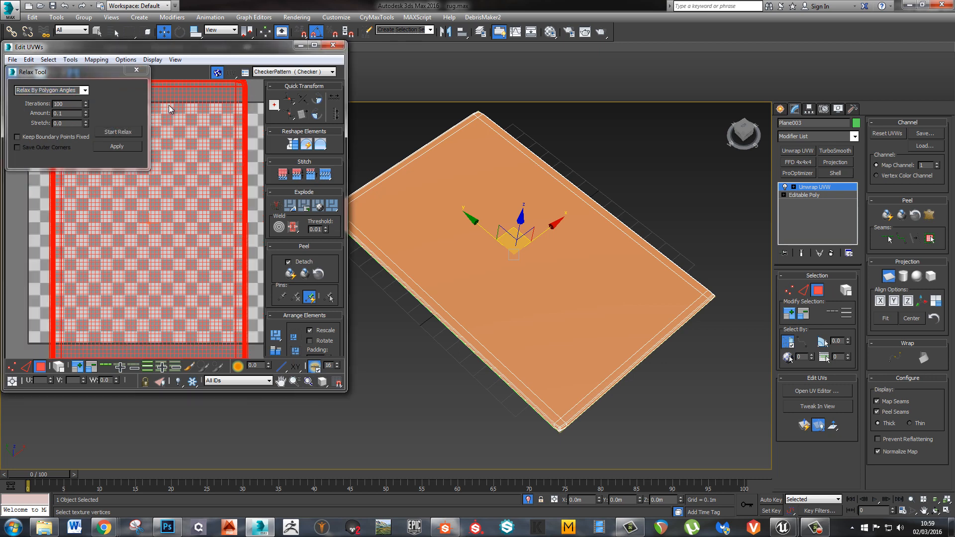
click(136, 69)
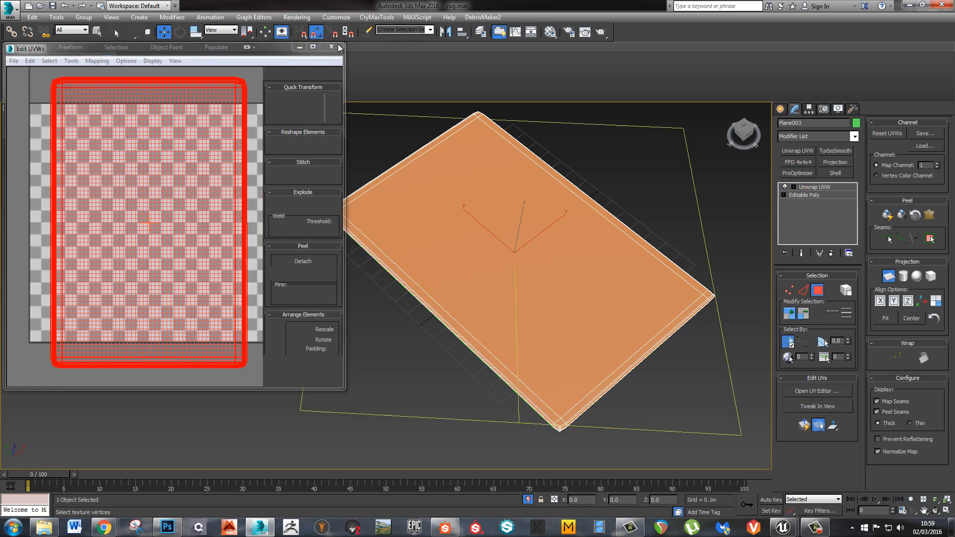
click(830, 253)
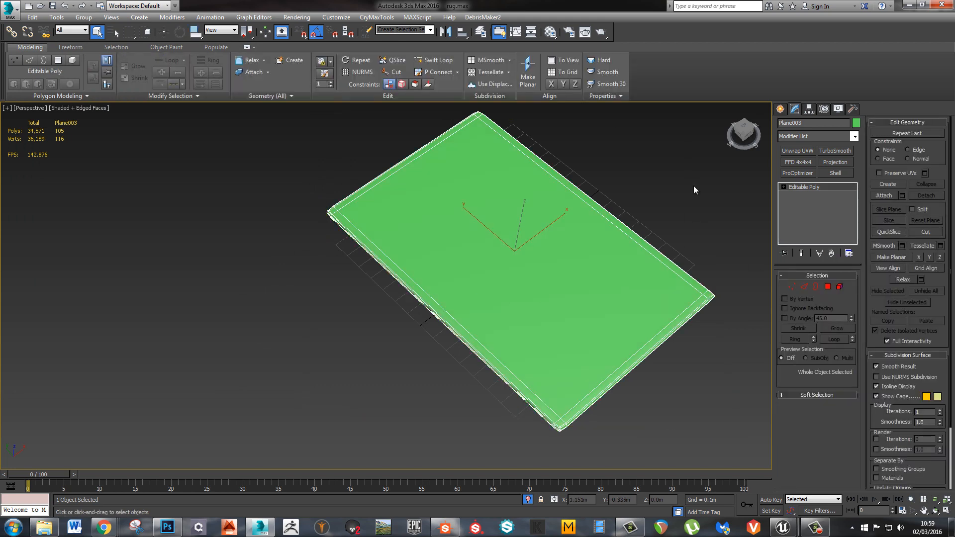
Switch to Unreal Editor and view the shaggy rug in the Apartment level
click(795, 149)
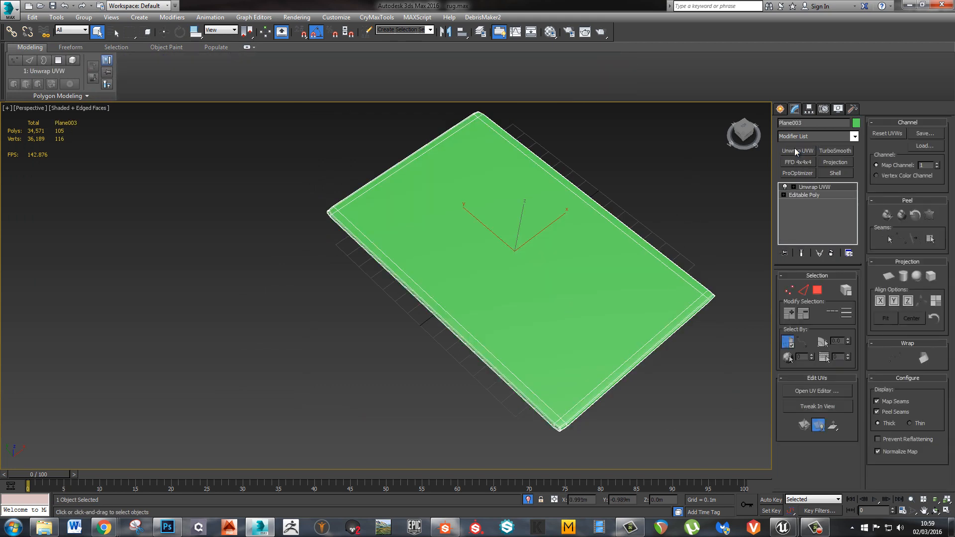
mouse_move(783, 527)
click(733, 497)
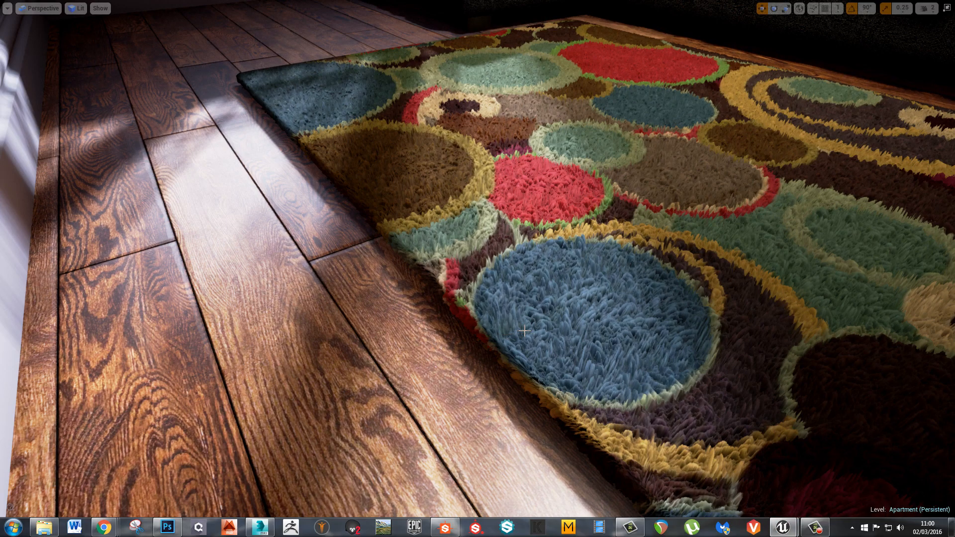
click(171, 530)
click(172, 529)
mouse_move(268, 531)
mouse_move(112, 530)
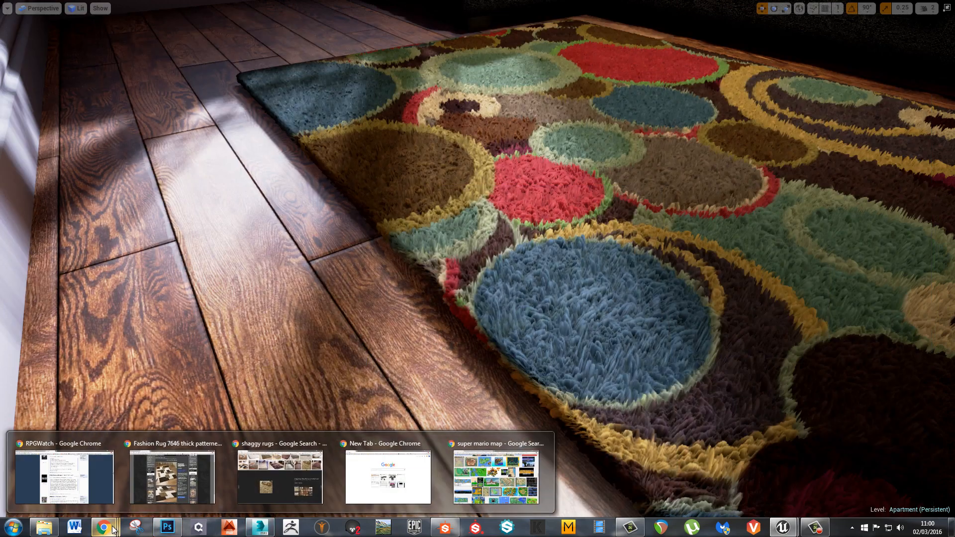
Return to 3ds Max and replace the rug's Unwrap UVW modifier with a fresh one on map channel 2, choosing Abandon
click(260, 527)
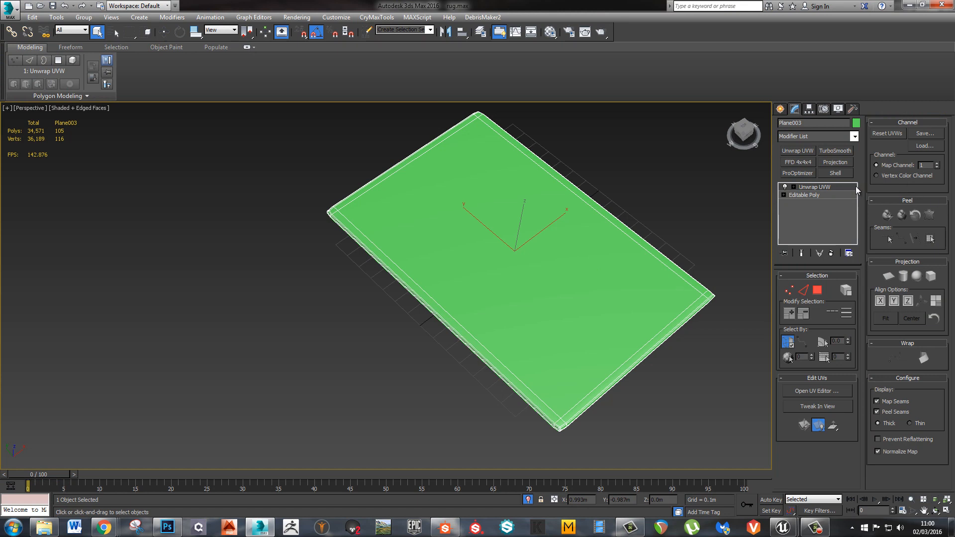
click(832, 254)
click(806, 153)
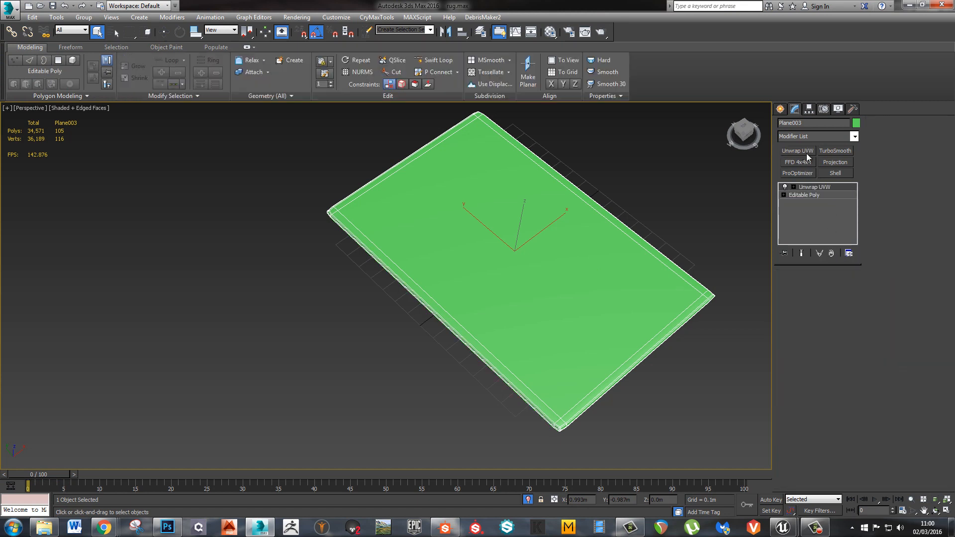
click(936, 163)
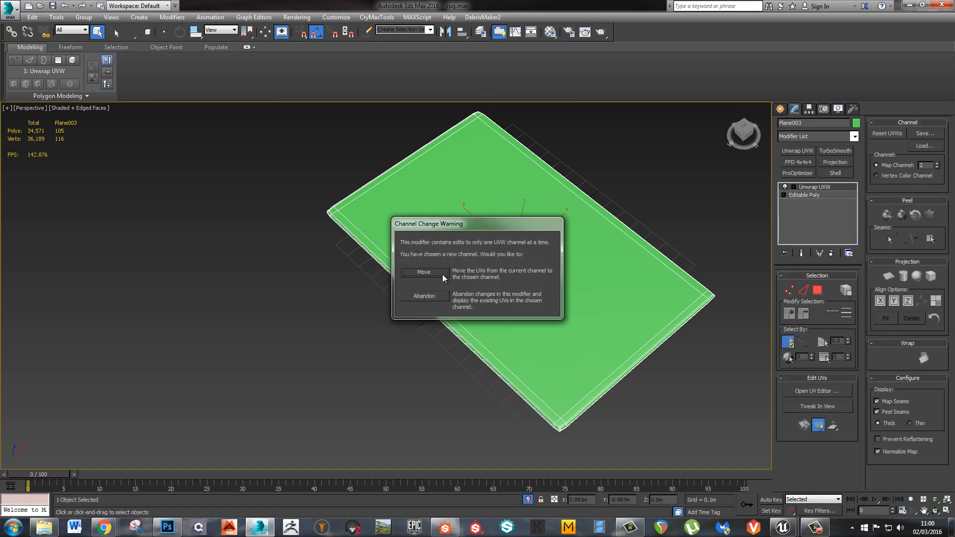
click(431, 296)
Examine the rug's channel 2 layout in the UV editor with the checker background hidden
key(ctrl+e)
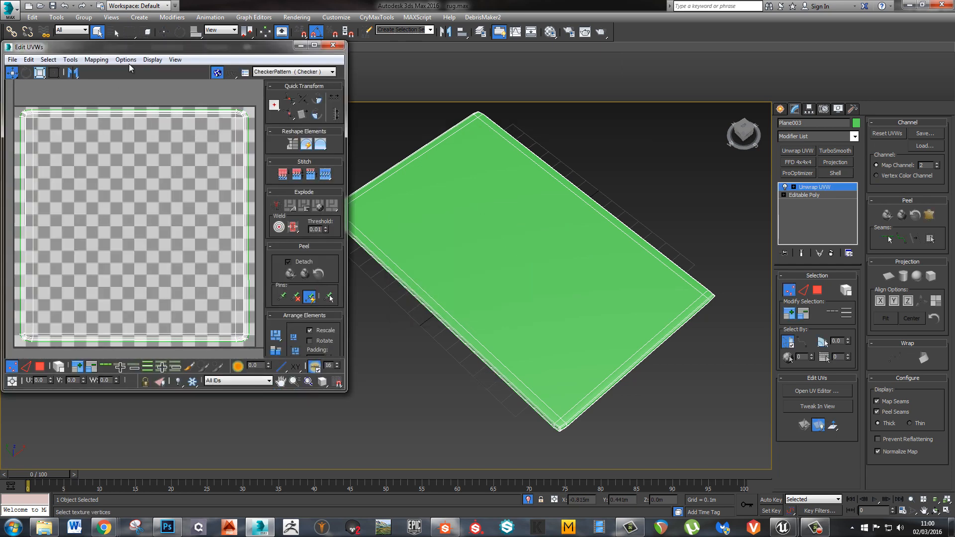
click(217, 72)
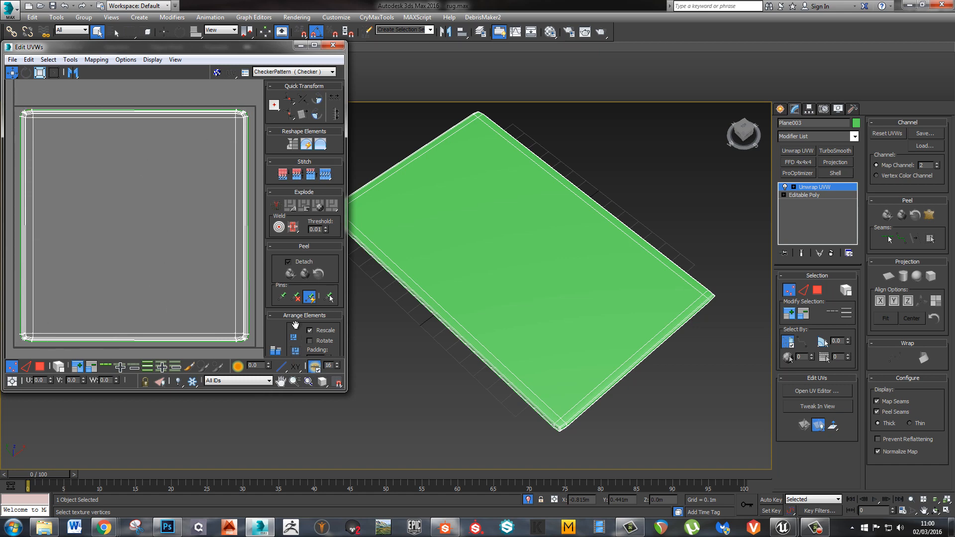
click(333, 45)
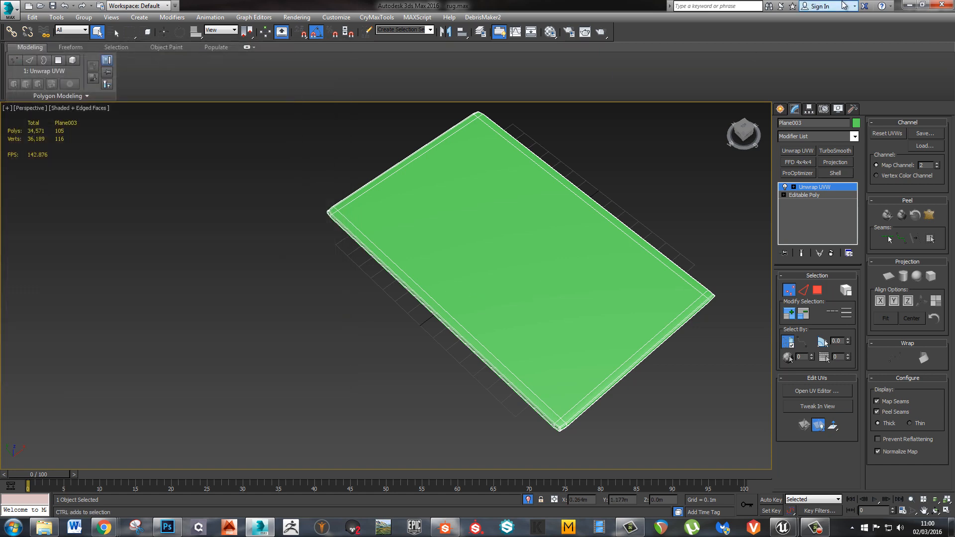
Switch to Substance Designer and create a graph named Rug2 from the Physically Based (Metallic/Roughness) template
click(448, 530)
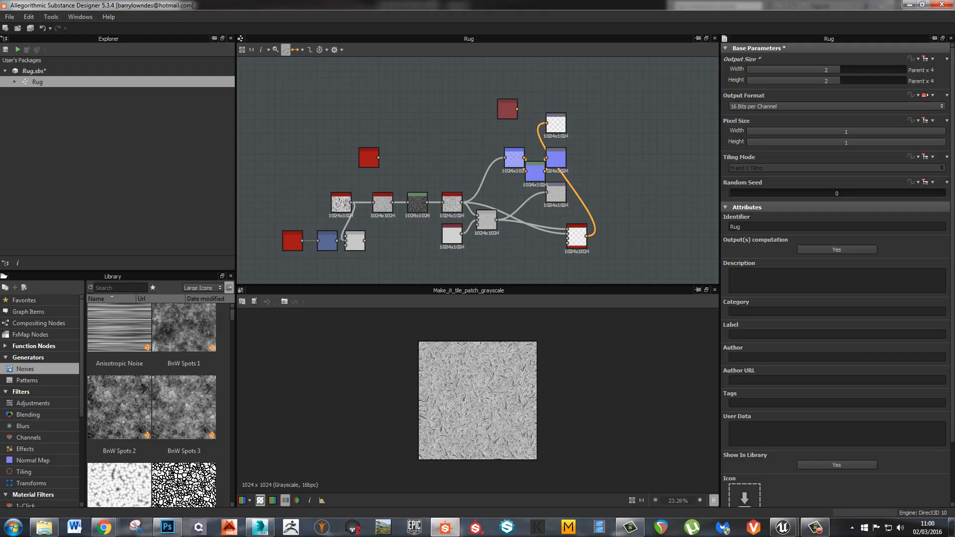
click(11, 19)
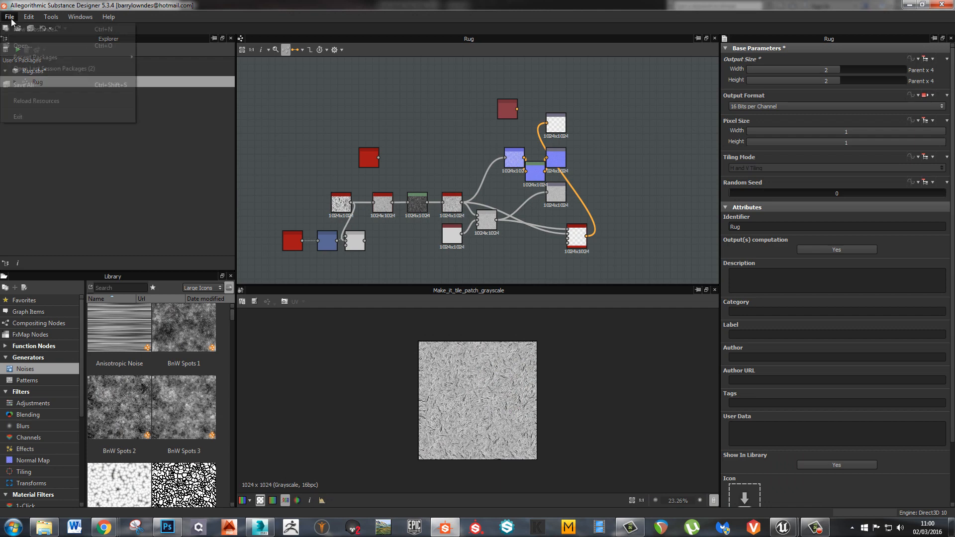
click(35, 29)
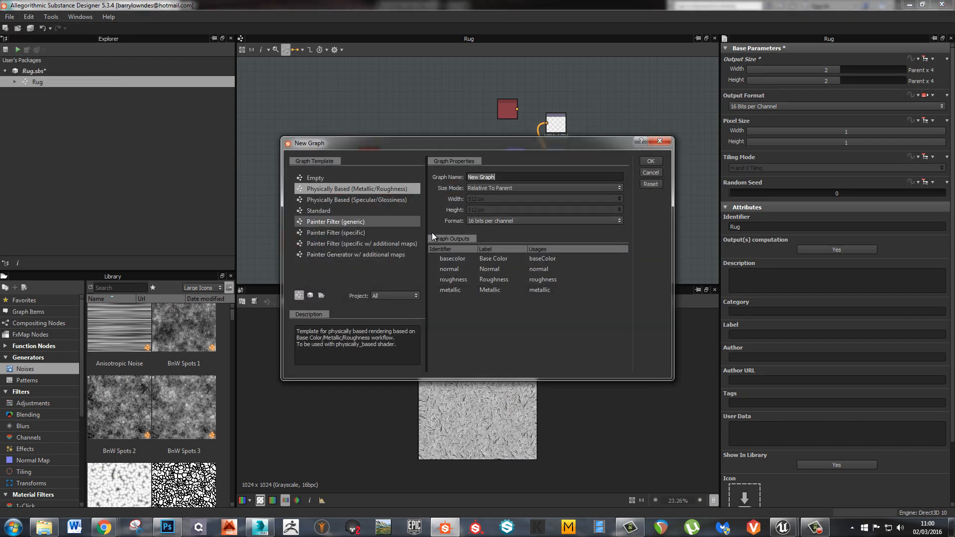
click(334, 190)
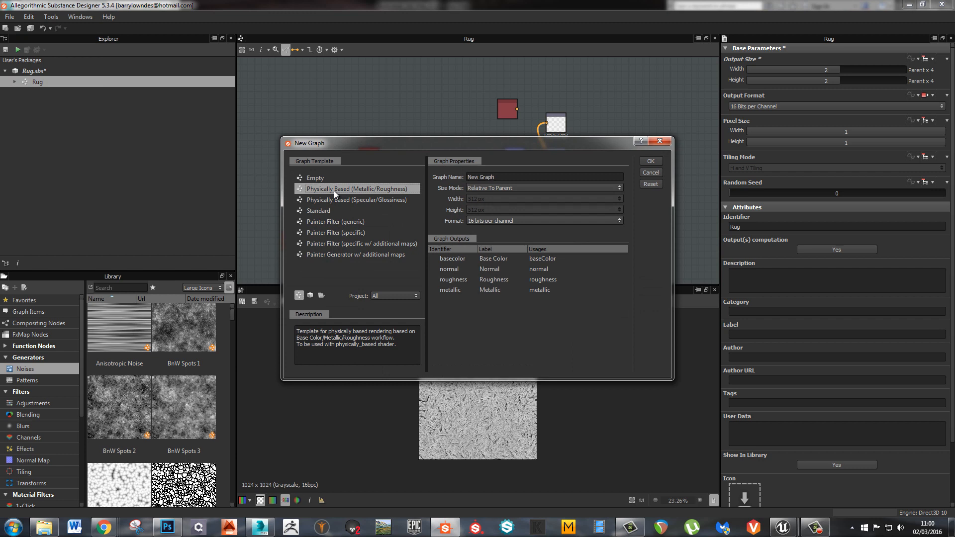
drag(526, 180, 431, 176)
text(Rug2)
key(Return)
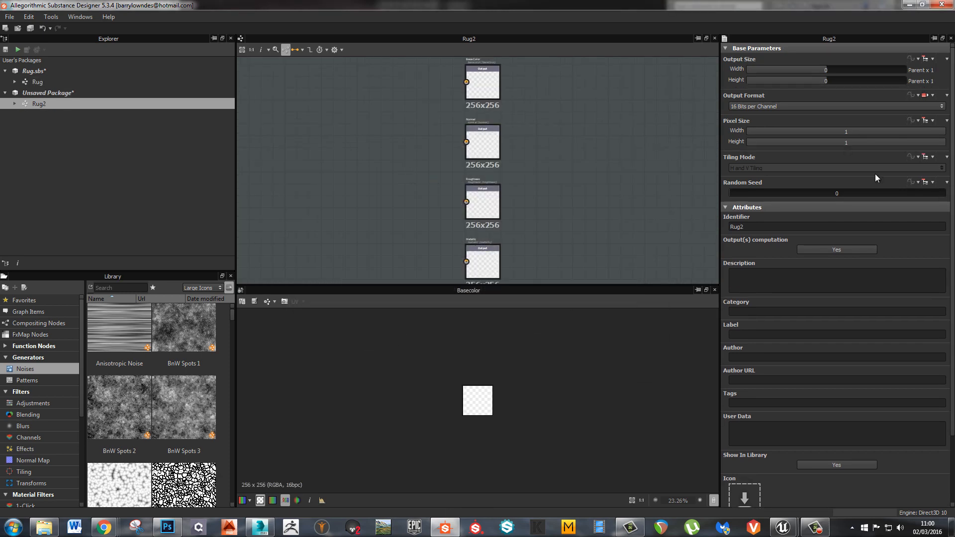
Reset the window layout to its default arrangement
click(80, 16)
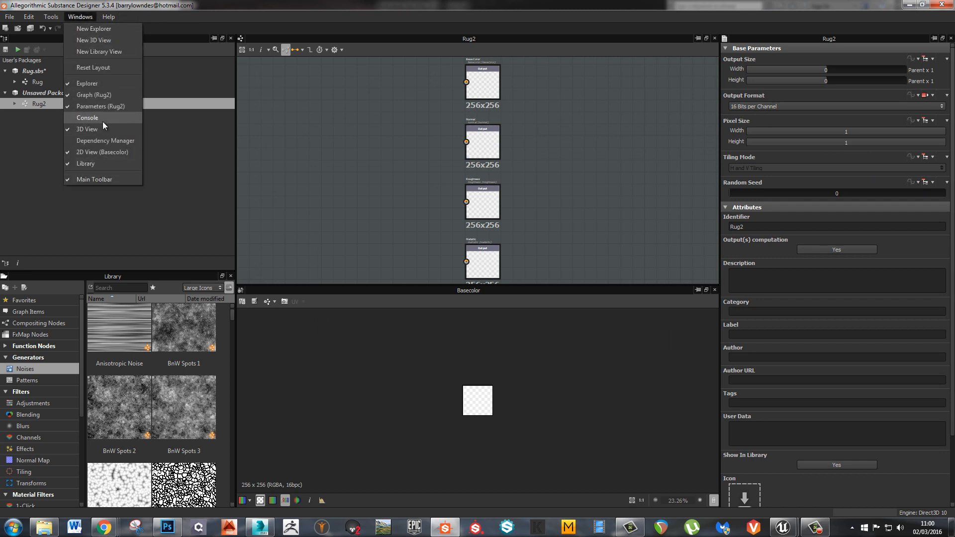
click(100, 72)
click(524, 270)
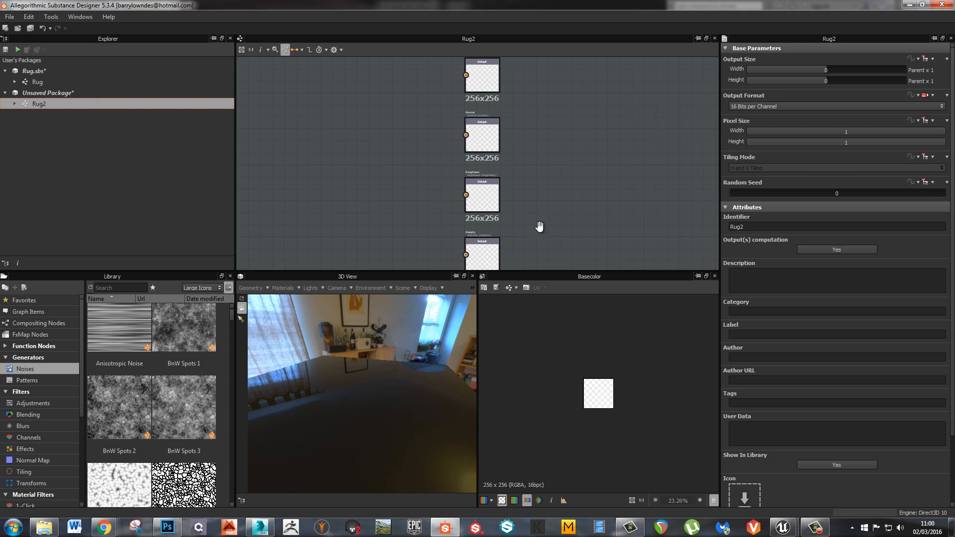
Delete the Metallic output node from the Rug2 graph
middle_drag(539, 228, 557, 212)
click(496, 248)
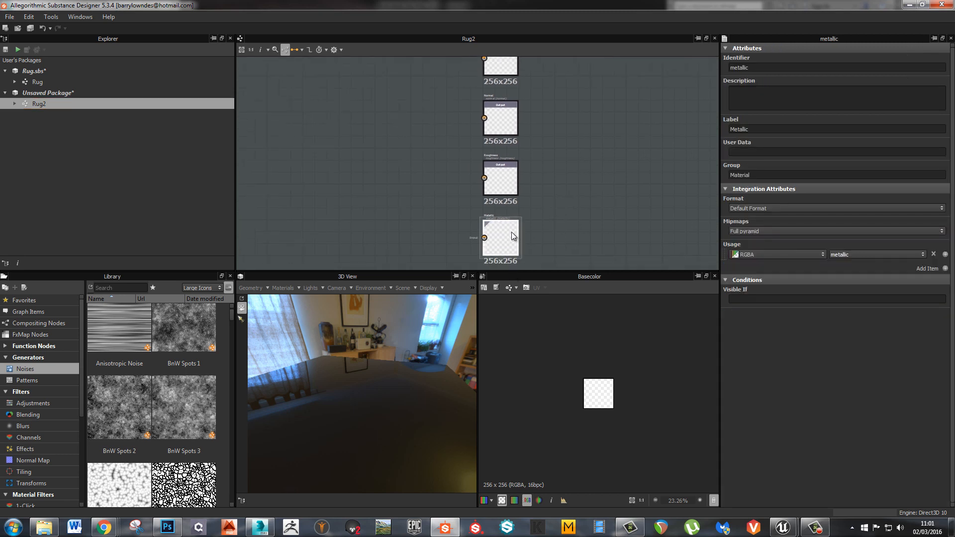
scroll(511, 231, up, 3)
key(Delete)
middle_drag(456, 195, 498, 259)
scroll(473, 193, down, 2)
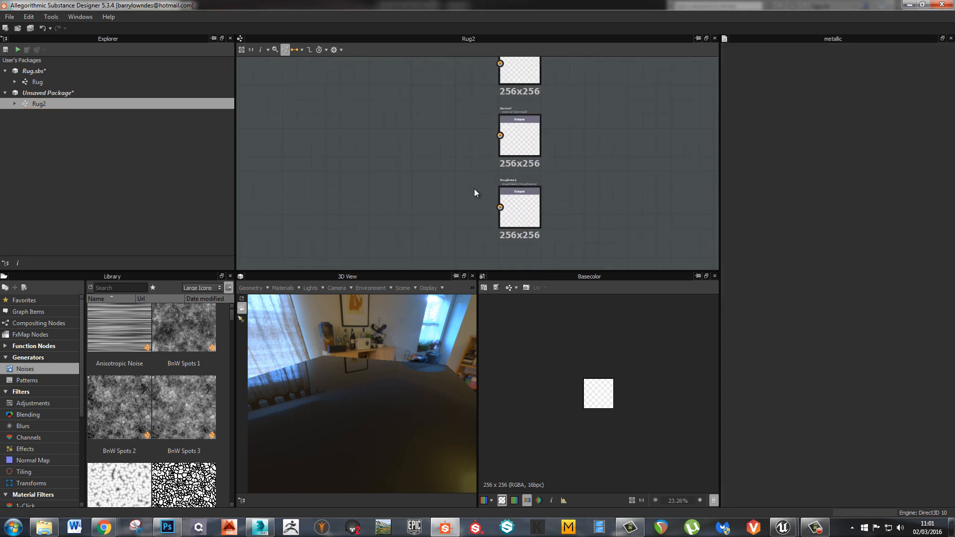
mouse_move(473, 194)
middle_down()
mouse_move(467, 226)
mouse_move(458, 191)
middle_up()
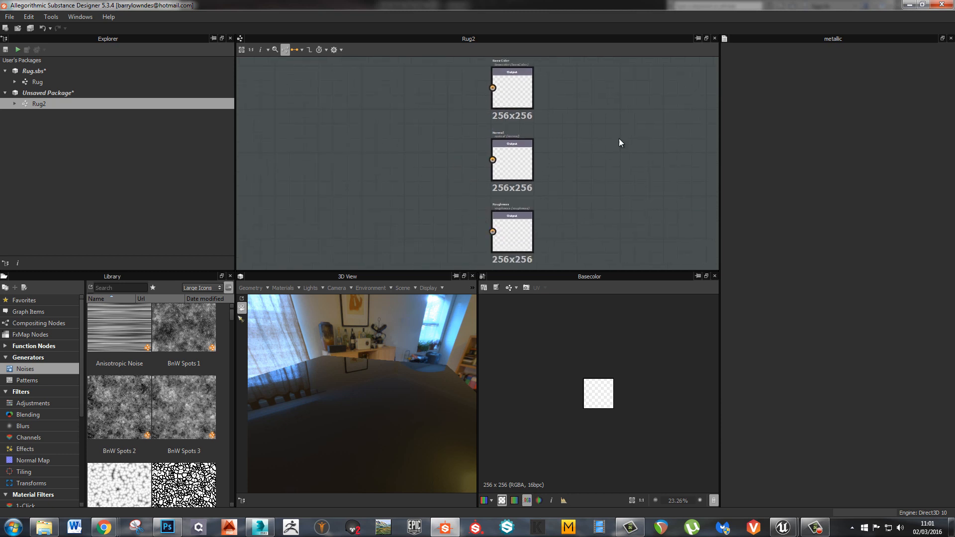
Set the Rug2 graph's output size to 2 for both width and height, giving 1024x1024 outputs
scroll(538, 145, up, 3)
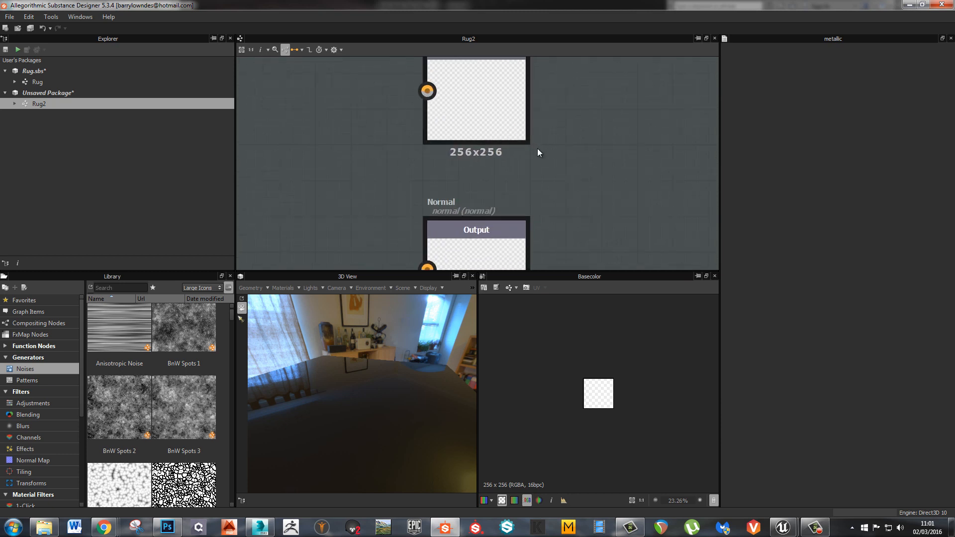
click(569, 188)
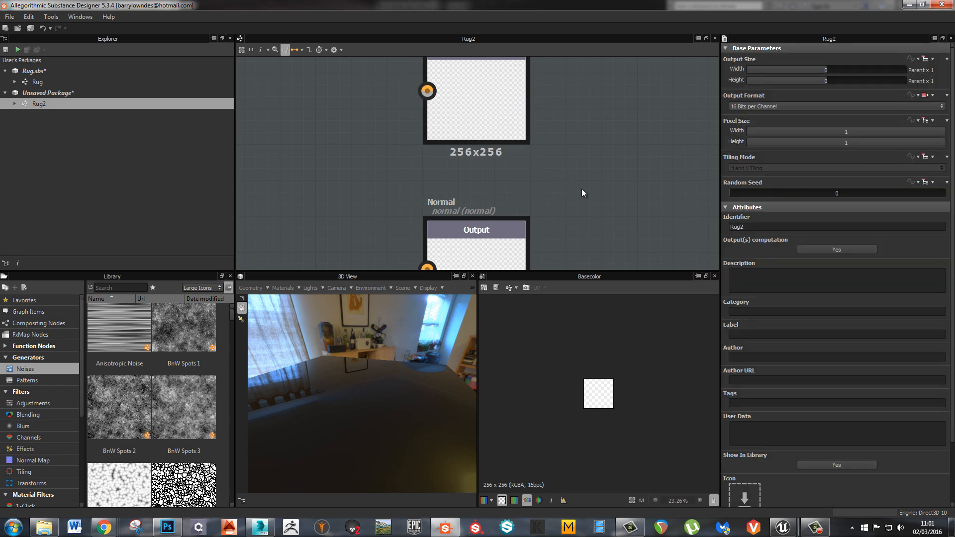
drag(827, 68, 839, 84)
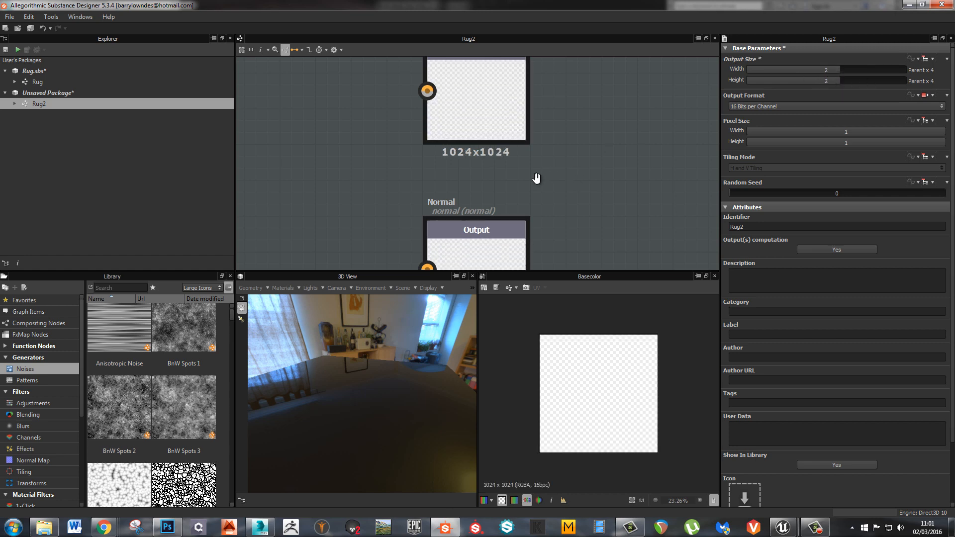
Enlarge the graph area slightly in height with the three remaining output nodes in view
middle_drag(535, 178, 575, 189)
middle_drag(518, 183, 545, 133)
scroll(563, 175, down, 3)
scroll(545, 133, down, 1)
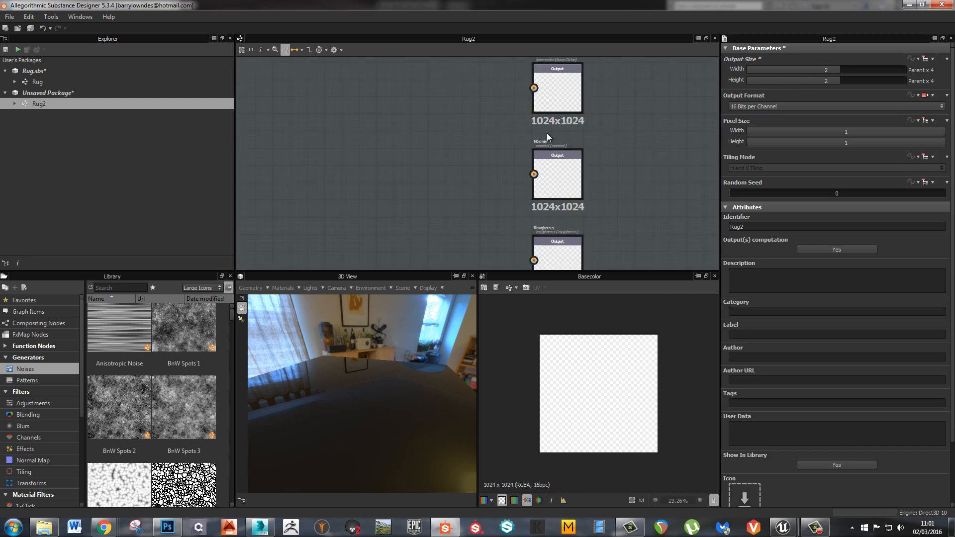
scroll(427, 175, down, 1)
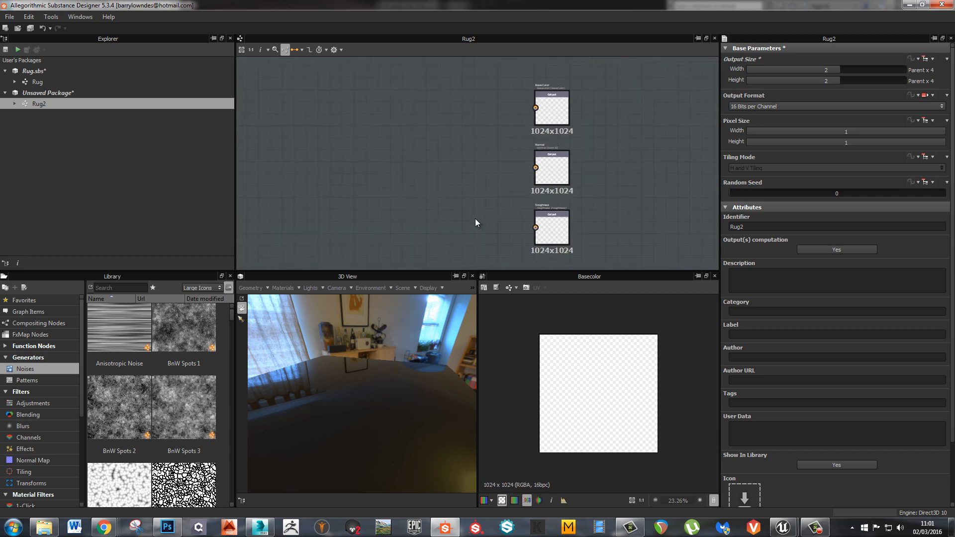
drag(510, 273, 510, 287)
middle_drag(401, 213, 428, 204)
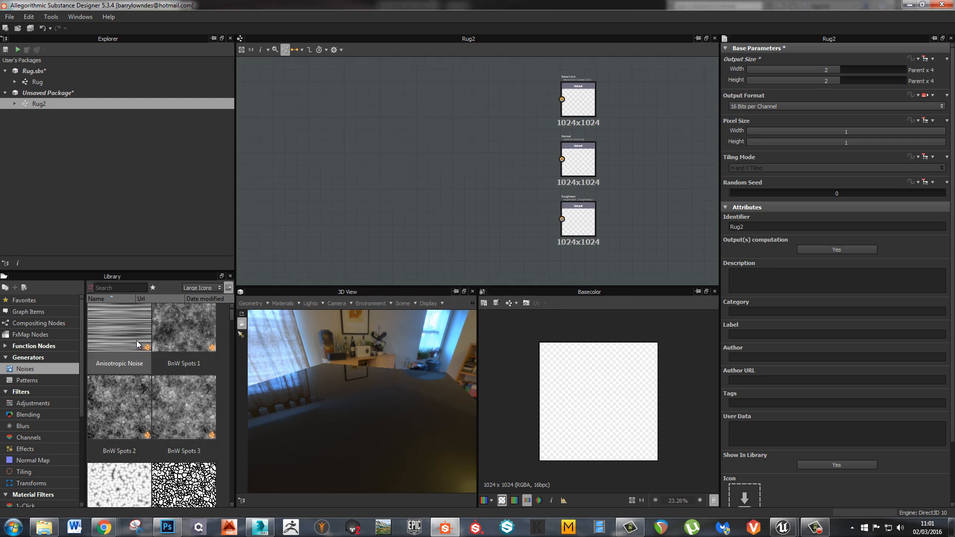
Add the Fluid noise from the library to the graph, well apart from the output nodes
scroll(186, 343, up, 1)
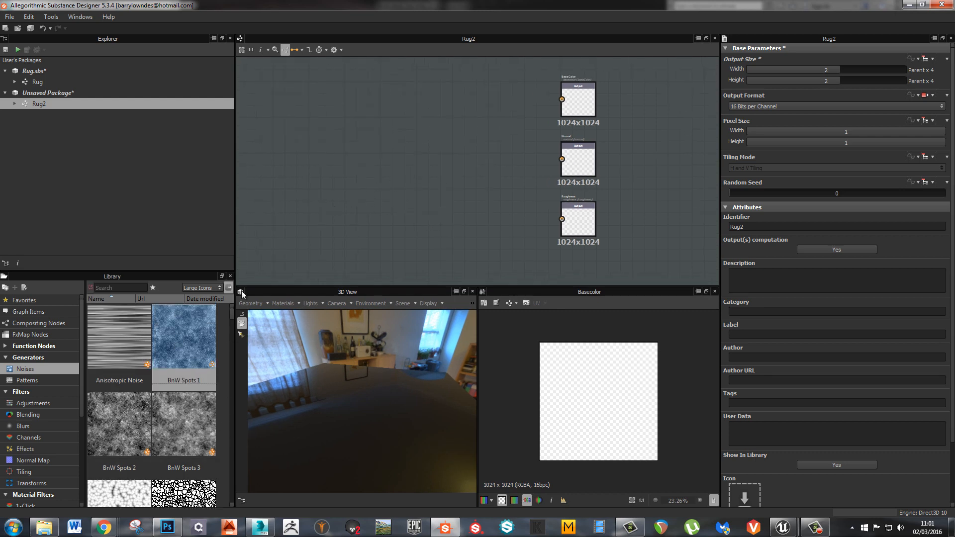
middle_drag(437, 178, 475, 176)
scroll(473, 158, up, 1)
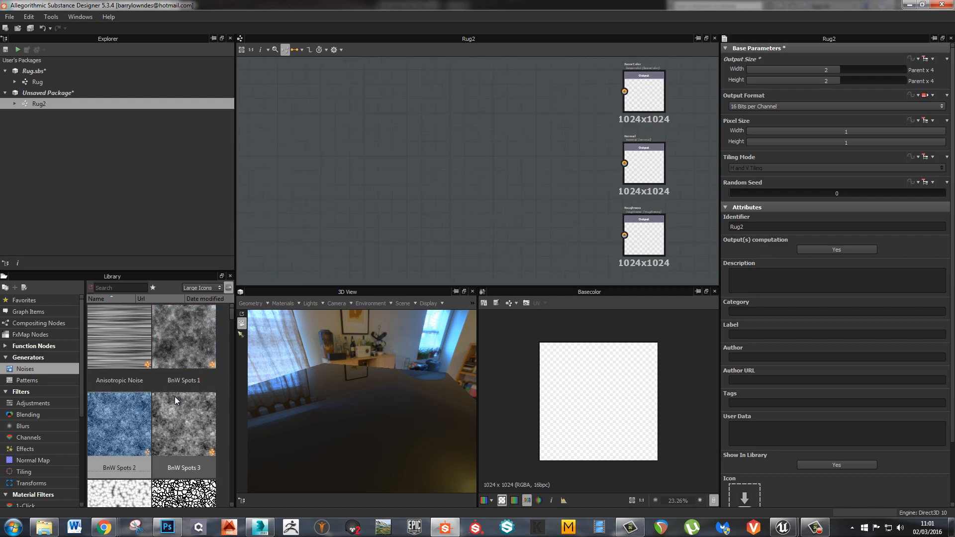
scroll(175, 396, down, 3)
scroll(177, 391, down, 10)
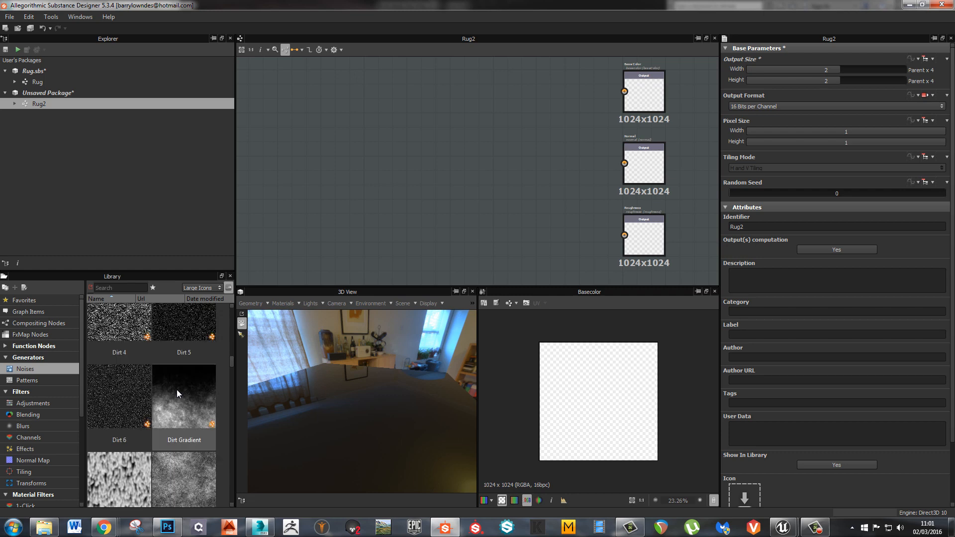
scroll(177, 391, up, 4)
click(125, 473)
drag(120, 470, 417, 151)
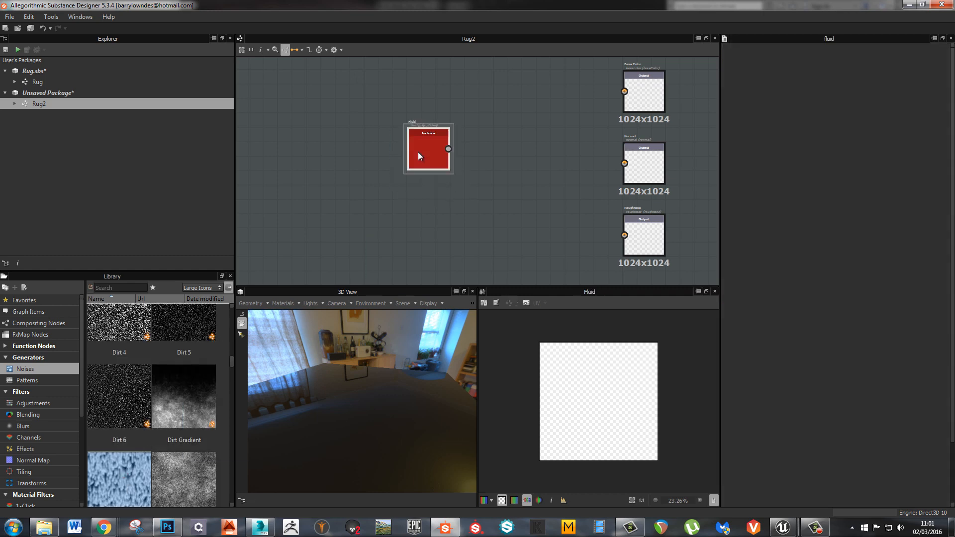
key(f)
scroll(625, 391, up, 4)
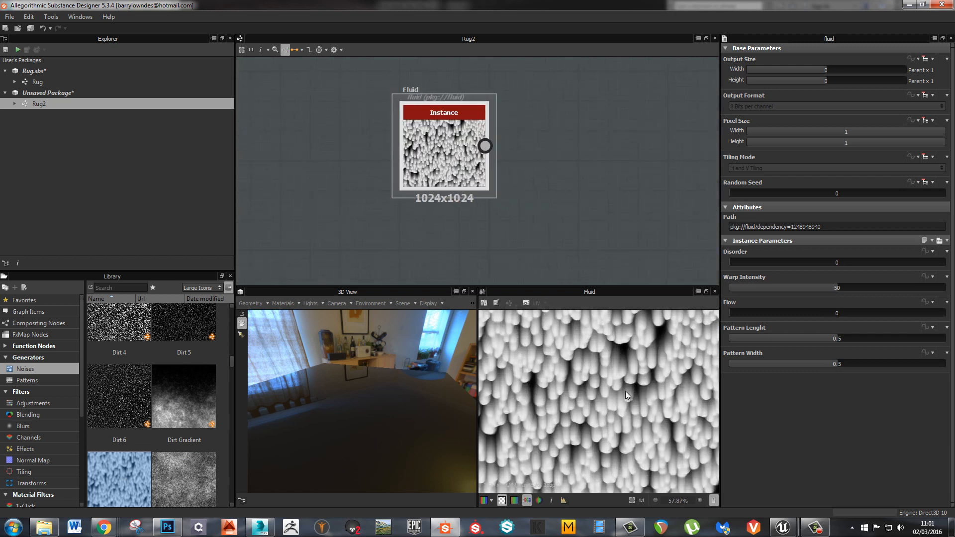
Switch to the SquareApartment level in Unreal Engine to examine the rug's pile, and return to Substance Designer
mouse_move(778, 530)
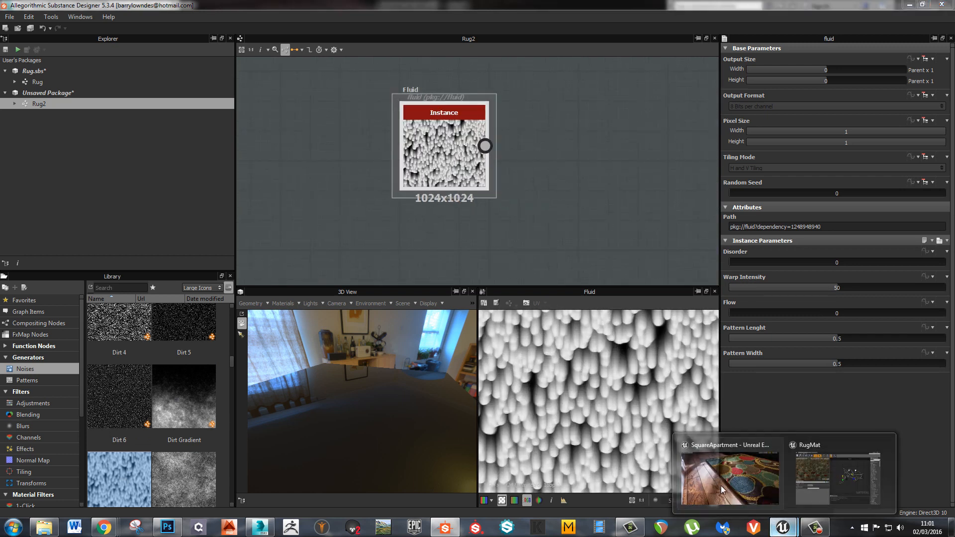
click(720, 485)
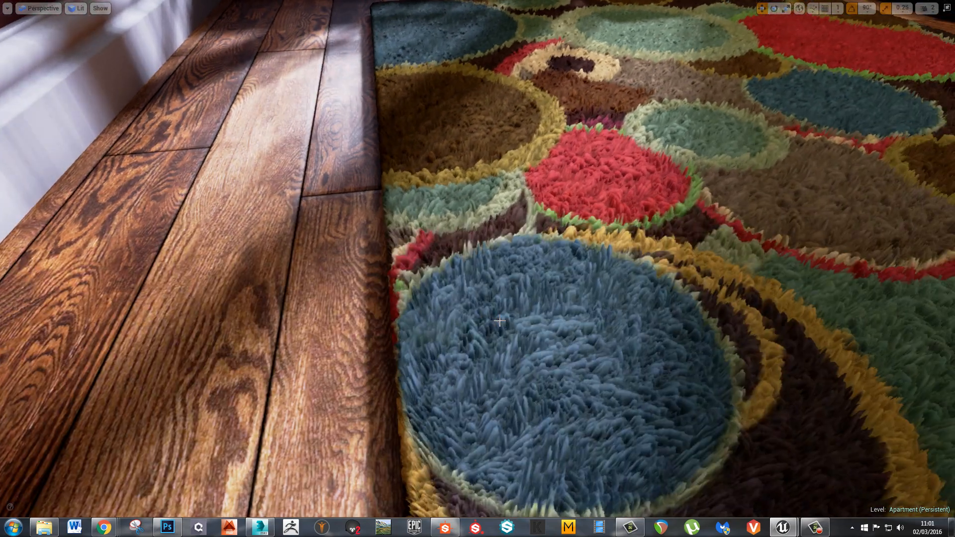
key(alt+Tab)
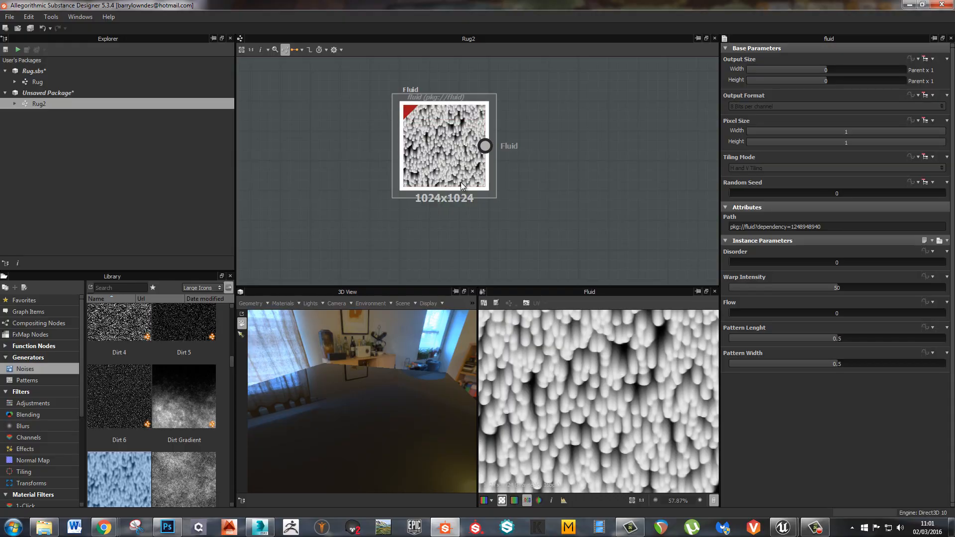
key(alt+Tab)
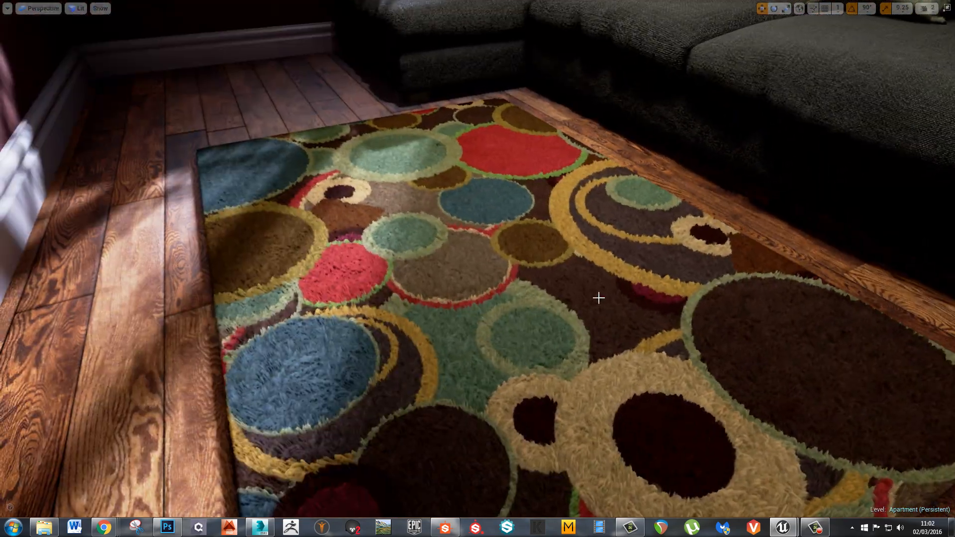
key(alt+Tab)
Move the Fluid node aside and connect a new Make It Tile Patch Grayscale node to its output
middle_drag(503, 214, 526, 197)
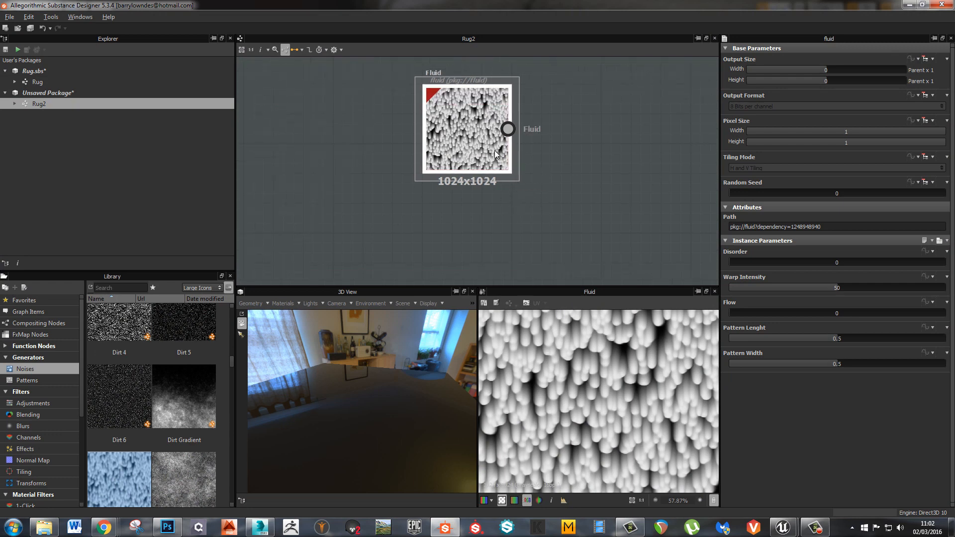
drag(505, 177, 446, 177)
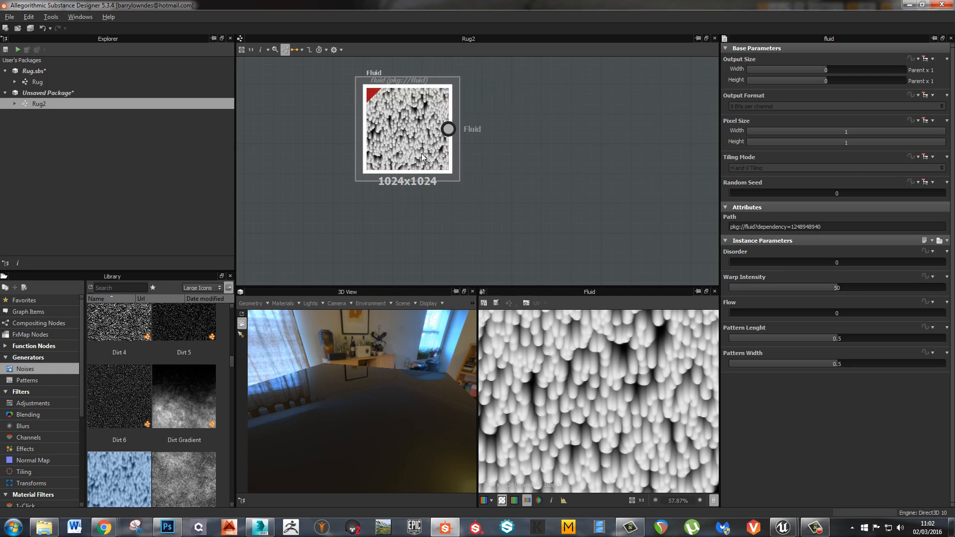
key(space)
text(make)
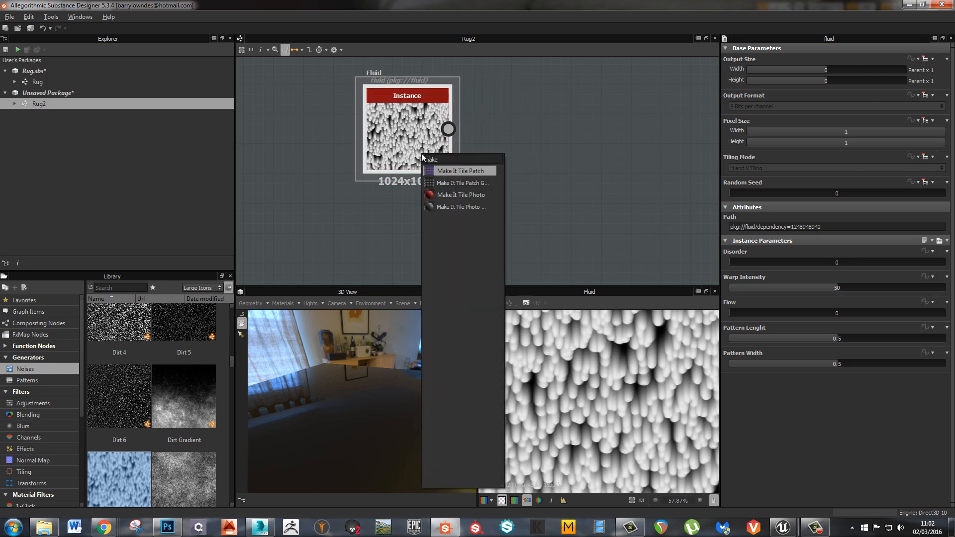
text( it)
key(Down)
key(Return)
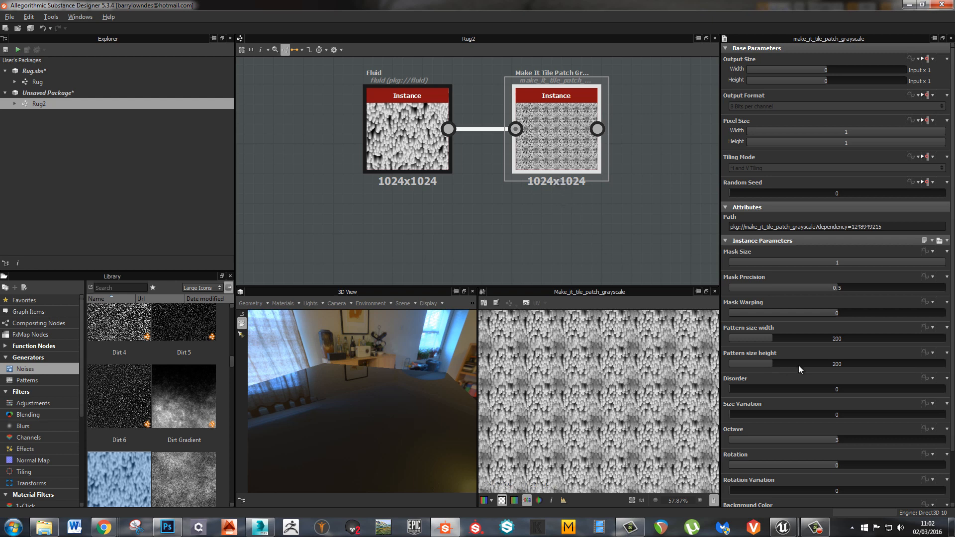
Set the tile patch node's Octave to 2, comparing the pattern with a value of 3
click(818, 439)
scroll(599, 400, down, 4)
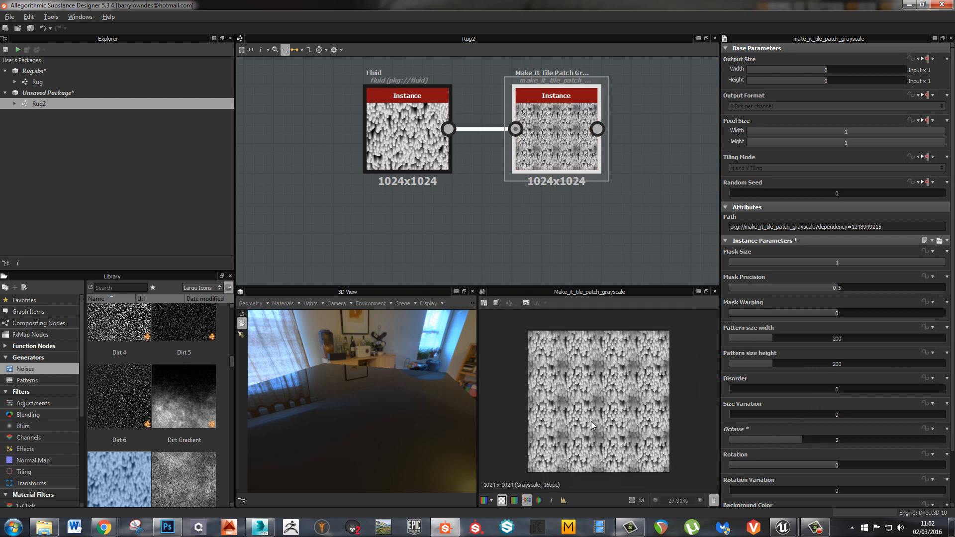
click(817, 439)
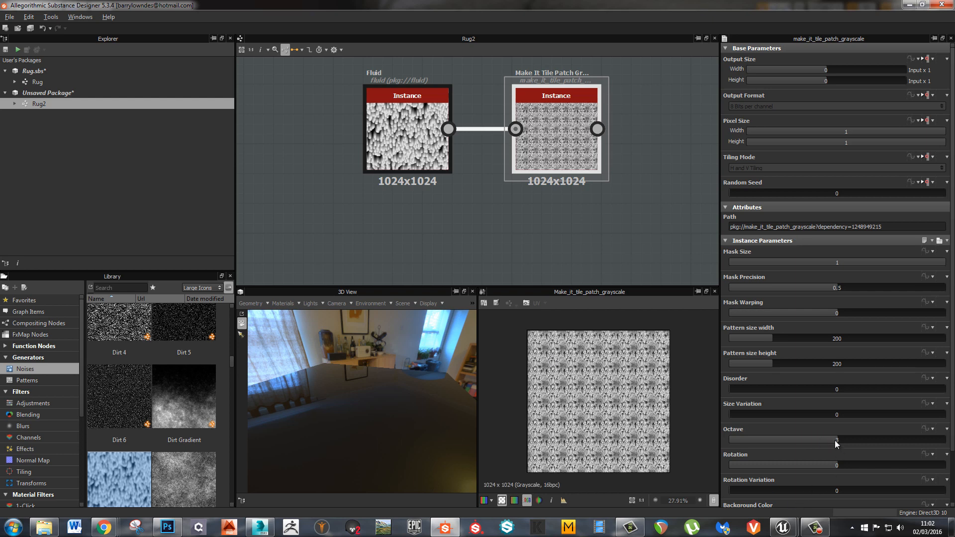
click(817, 439)
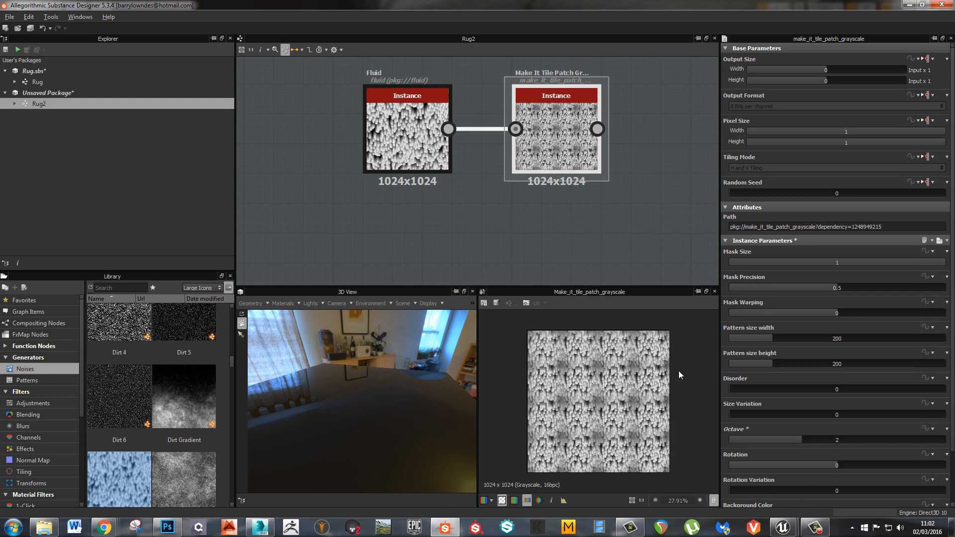
Set the tile patch node's Rotation Variation to 360 and its Size Variation to 83.18
scroll(813, 446, down, 2)
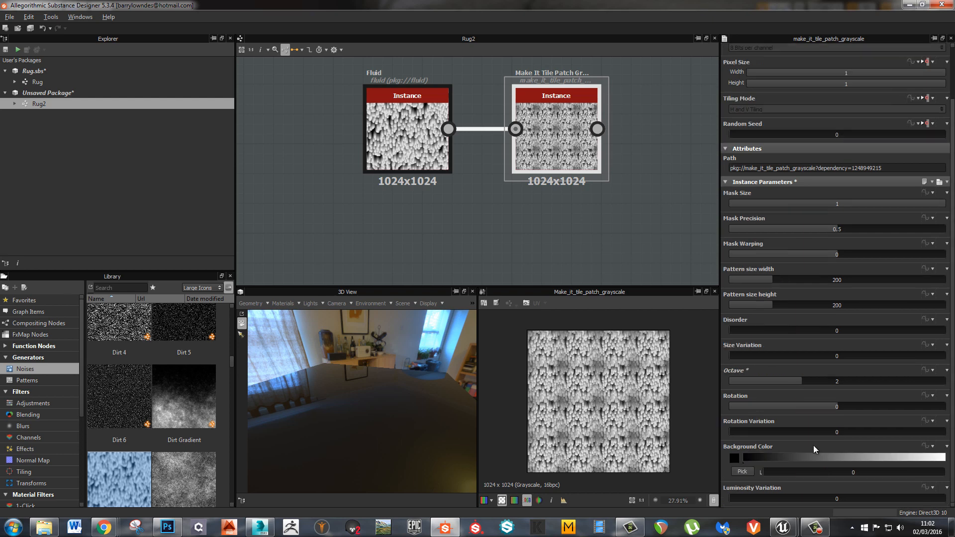
drag(750, 431, 947, 433)
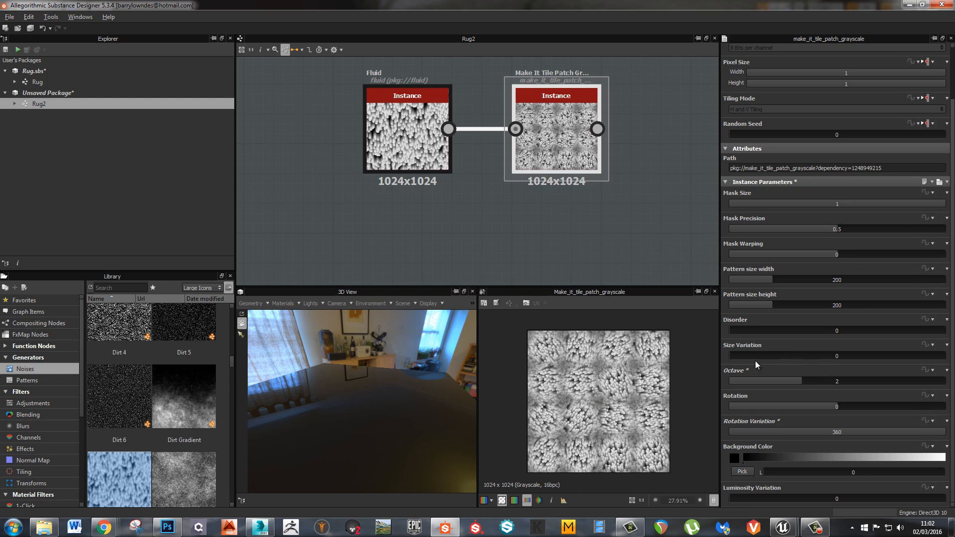
drag(738, 356, 909, 351)
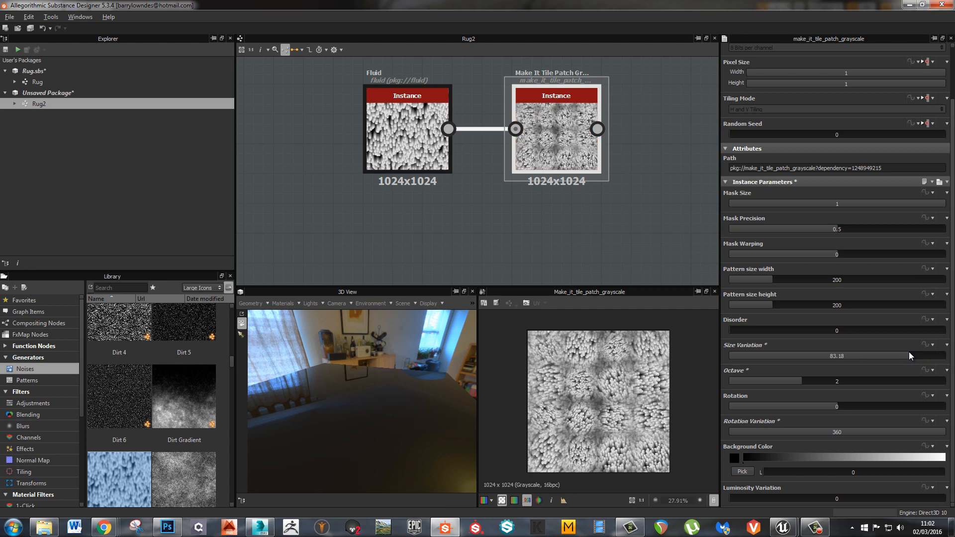
Raise the tile patch node's Mask Precision to 0.93 and inspect the fibre pattern up close and as a whole
scroll(582, 370, up, 8)
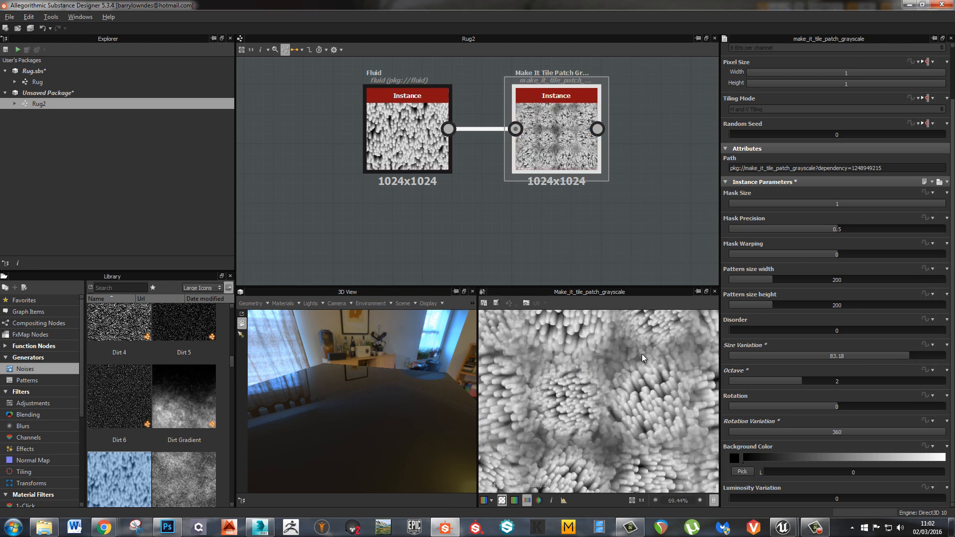
scroll(610, 350, up, 1)
scroll(628, 364, down, 1)
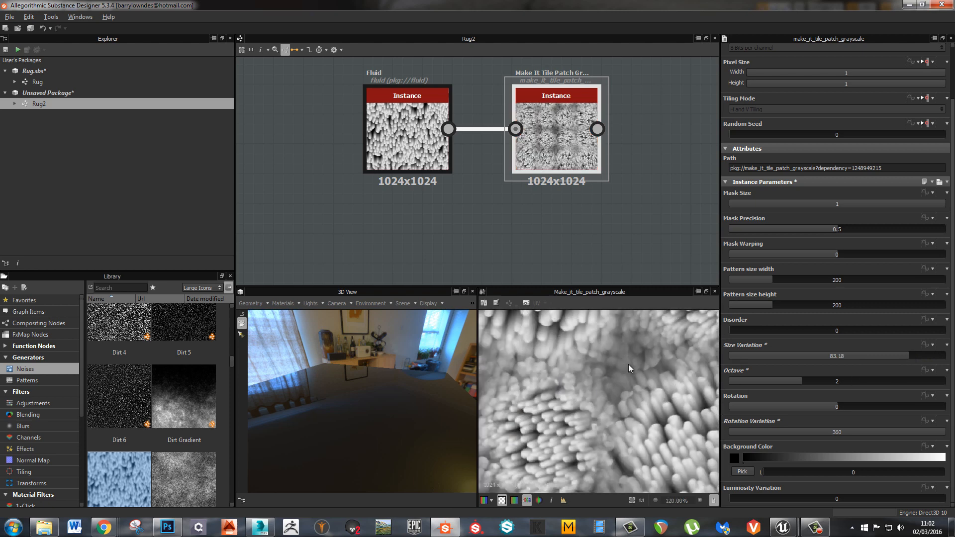
drag(838, 230, 924, 231)
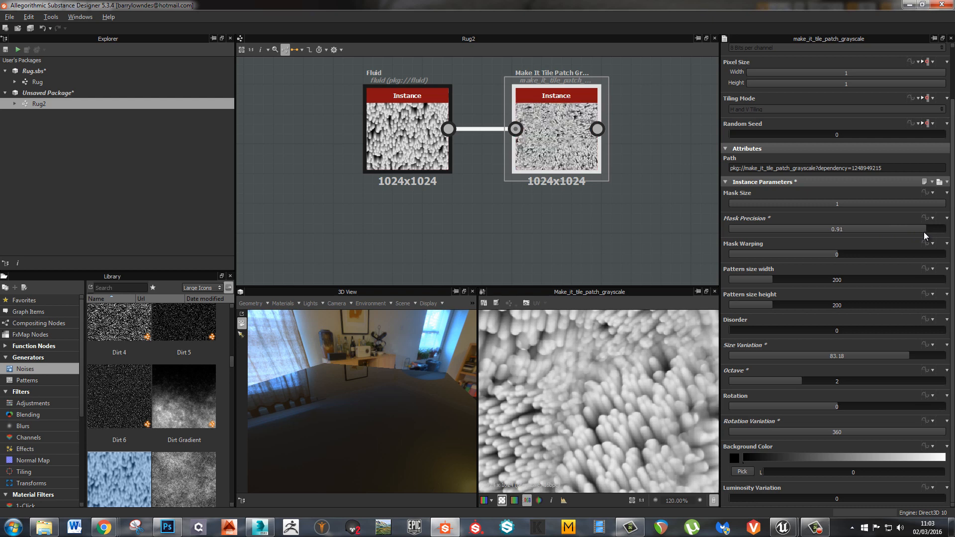
drag(923, 231, 929, 231)
scroll(605, 393, down, 4)
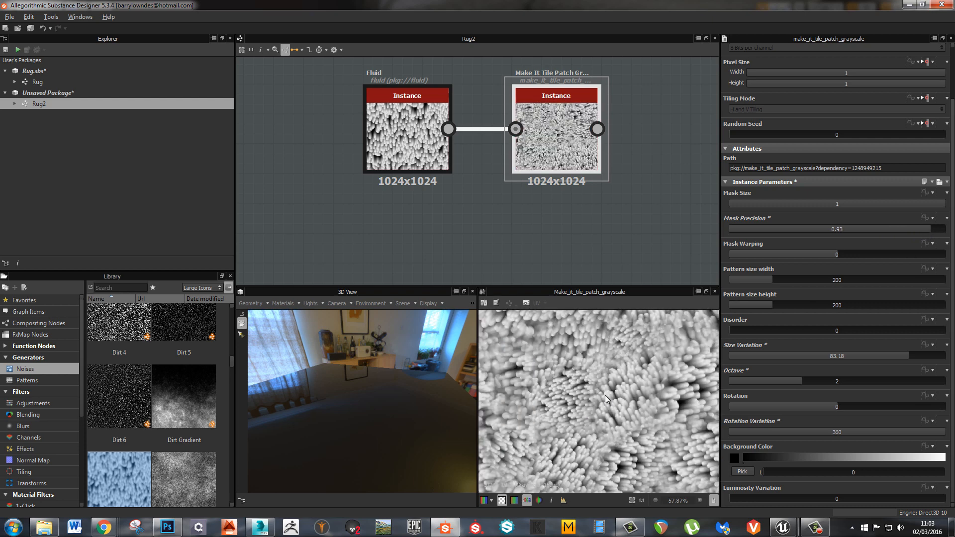
key(f)
scroll(604, 398, up, 5)
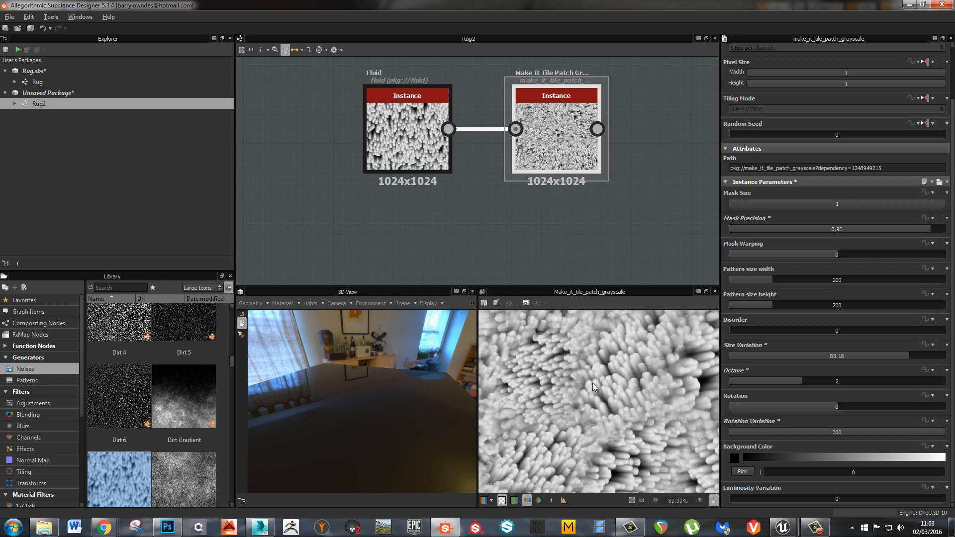
middle_drag(608, 395, 629, 417)
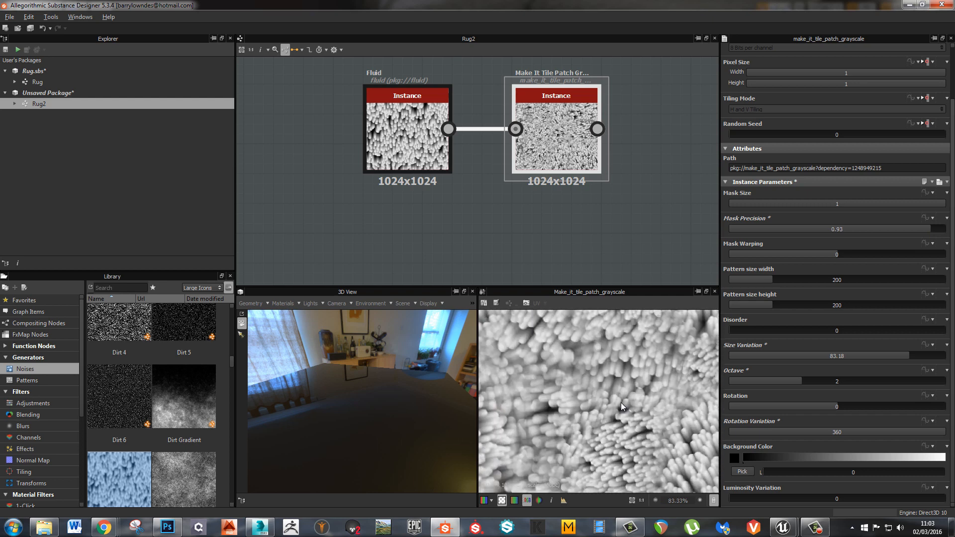
scroll(602, 403, down, 4)
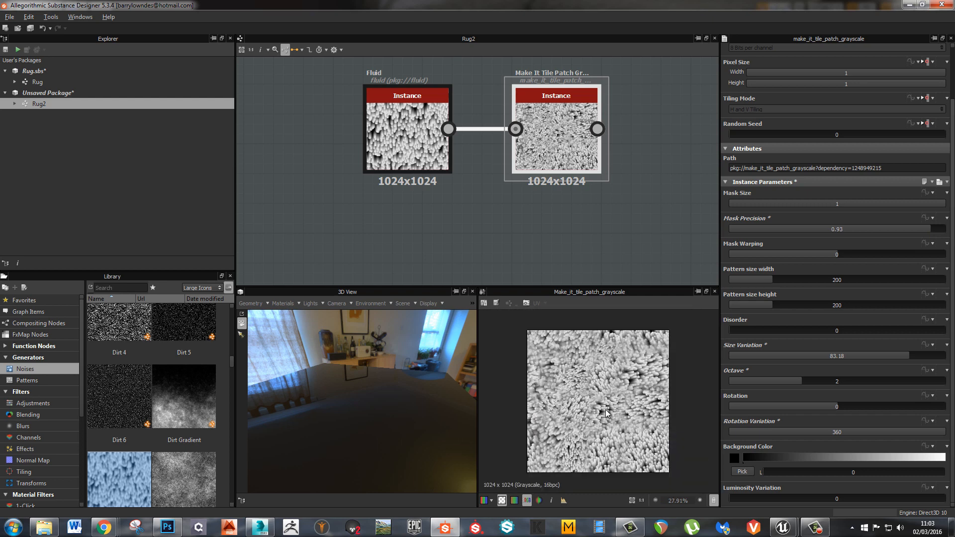
Set the tile patch node's Pattern size height to 239.63 and its Mask Precision to 0.87
scroll(606, 413, up, 2)
drag(772, 305, 780, 305)
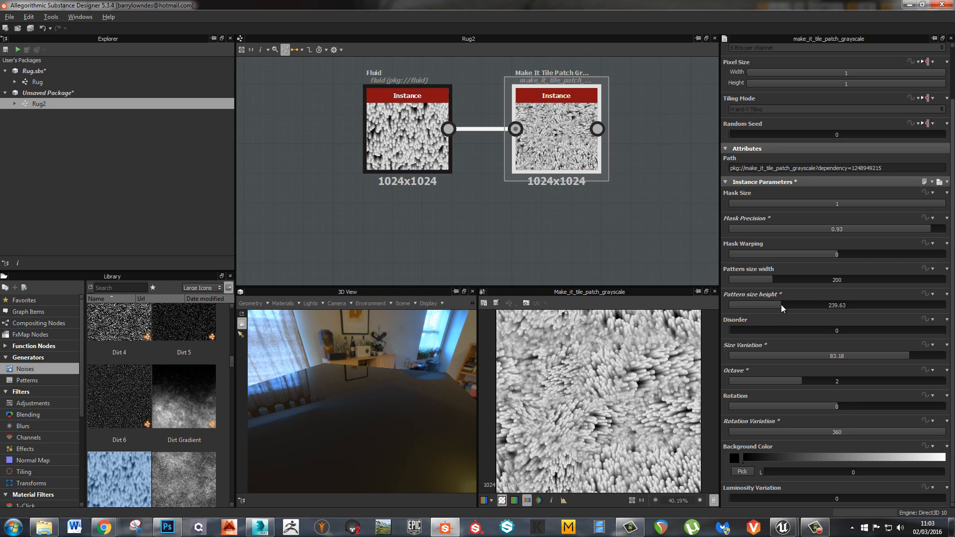
scroll(606, 376, up, 5)
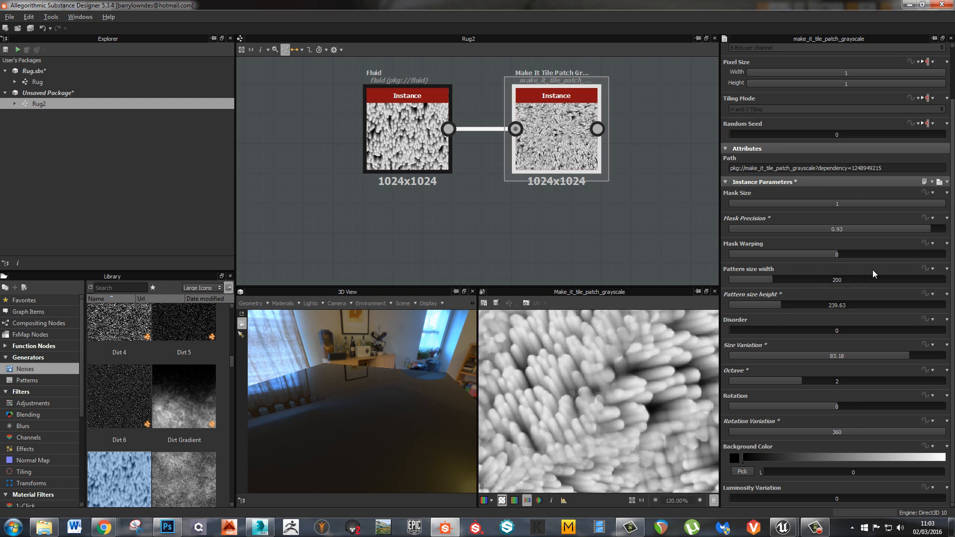
drag(925, 228, 916, 230)
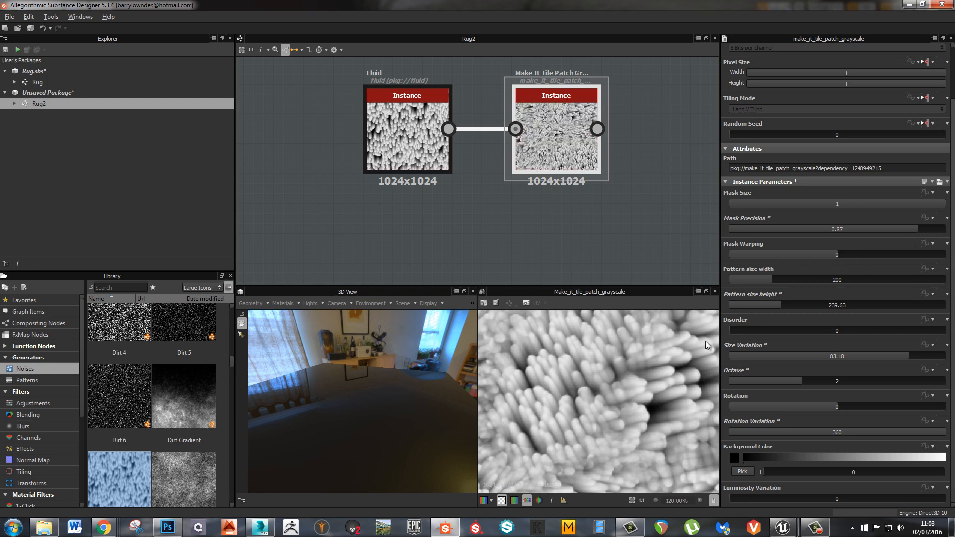
scroll(562, 383, down, 6)
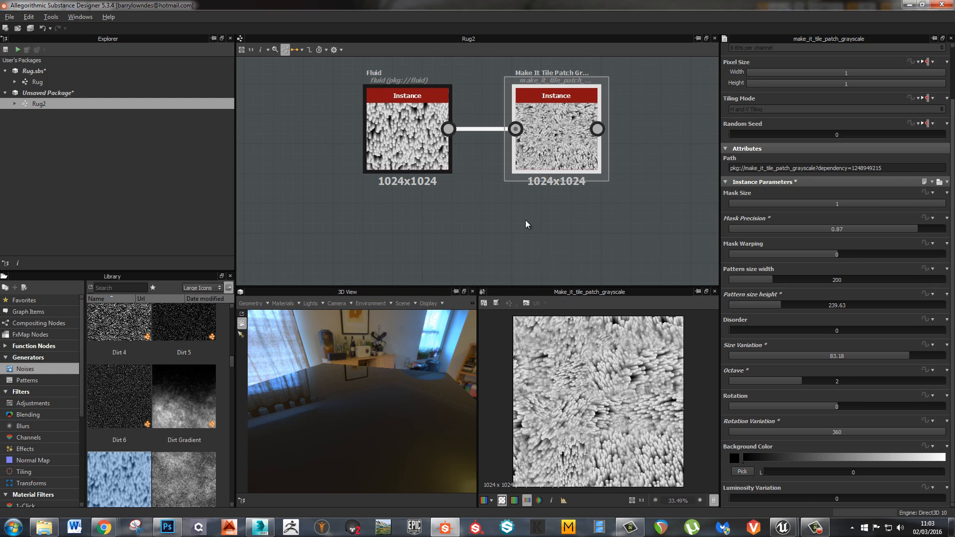
Set the tile patch node's Octave to 3 and inspect the fibre pattern up close and as a whole
middle_drag(525, 221, 517, 214)
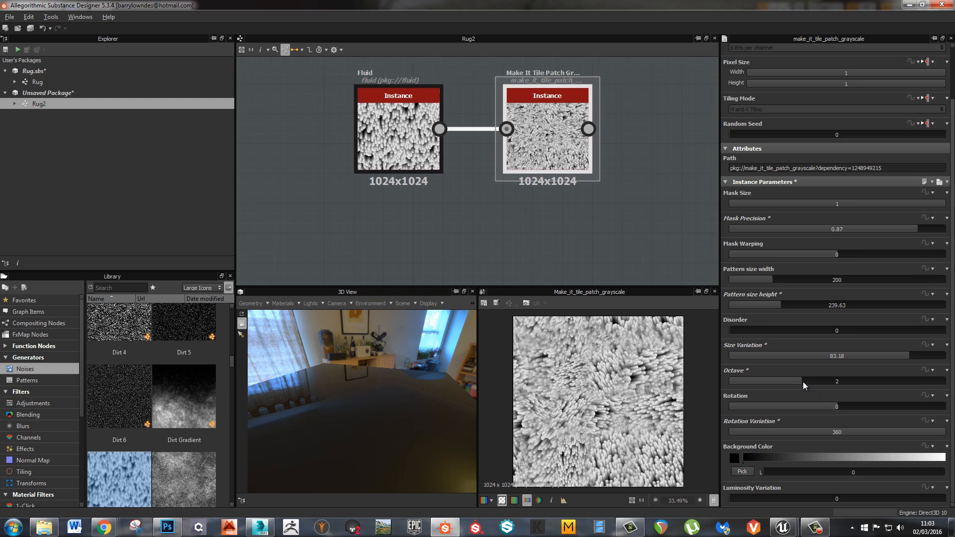
drag(816, 381, 826, 381)
scroll(628, 385, up, 5)
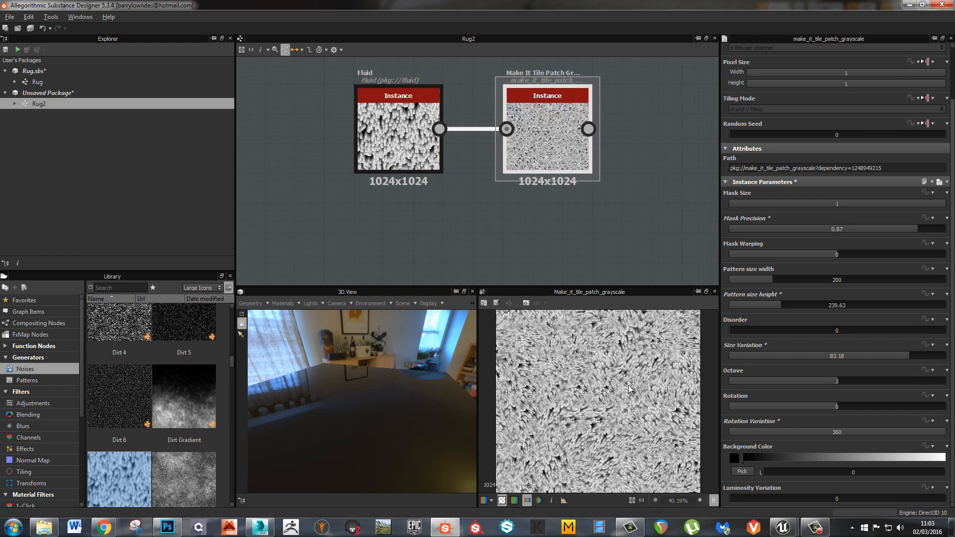
scroll(616, 388, down, 5)
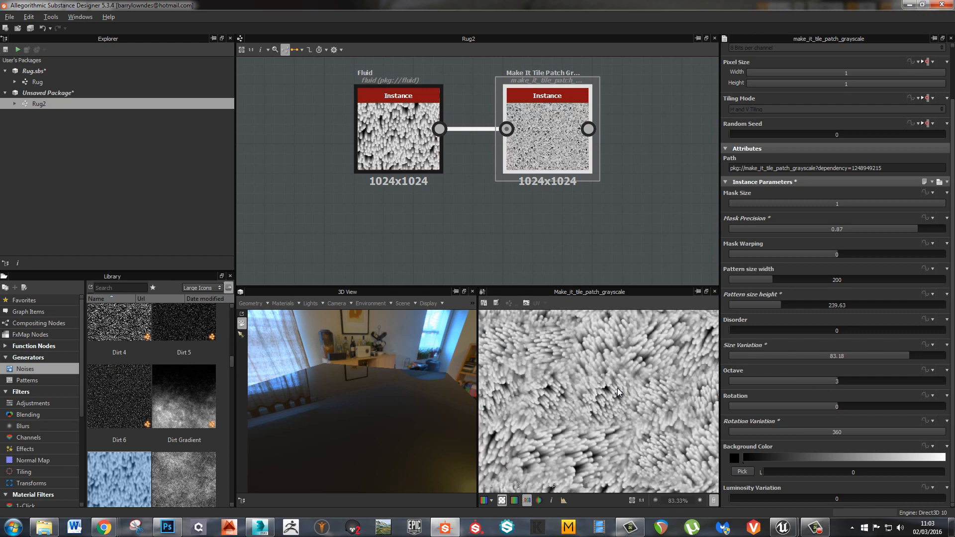
scroll(550, 232, down, 2)
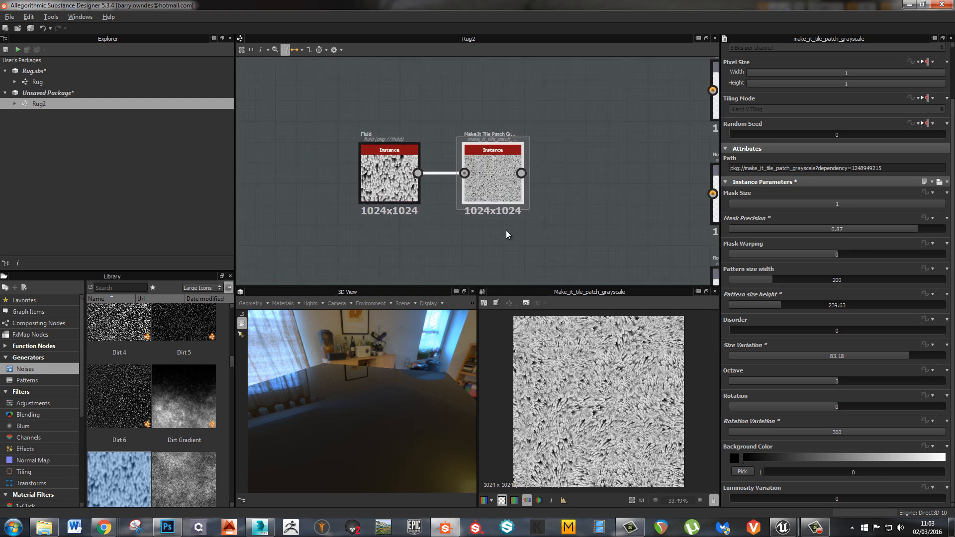
Add a Normal node and connect it between the tile patch node and the Normal output
middle_drag(491, 185, 460, 184)
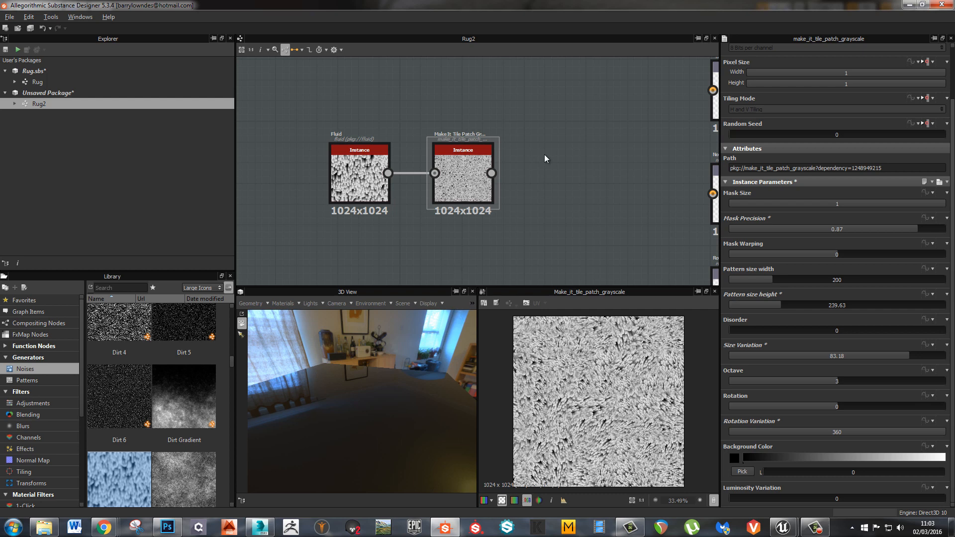
middle_drag(596, 169, 556, 216)
key(space)
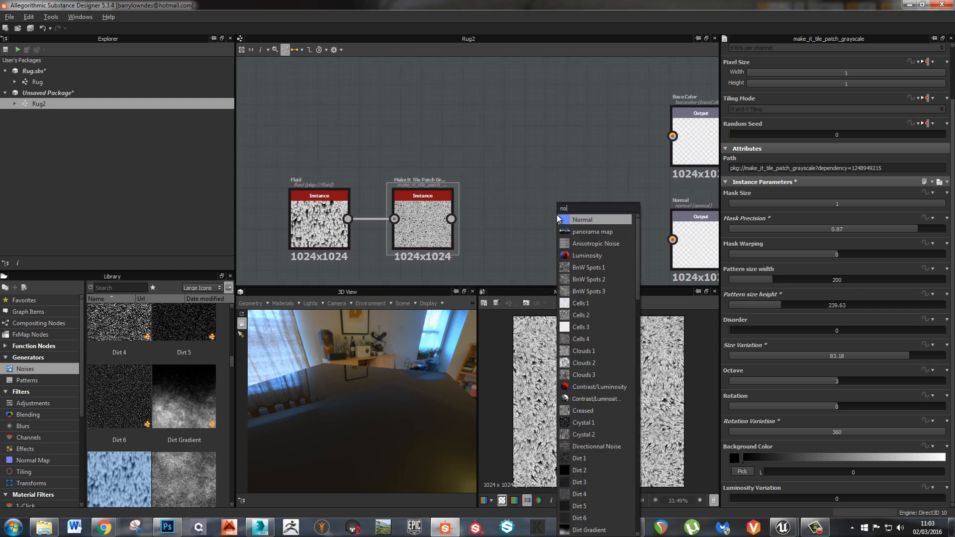
text(normal)
key(Return)
drag(556, 221, 597, 224)
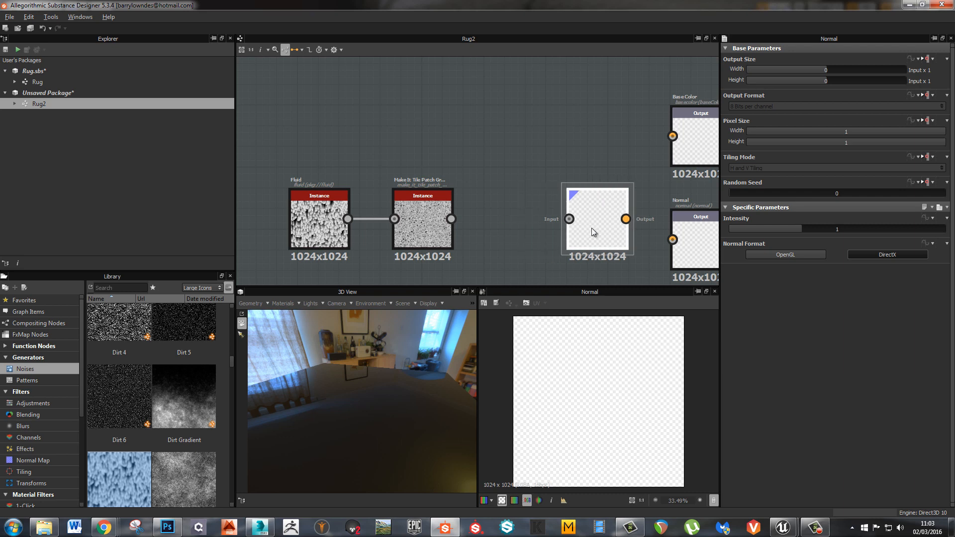
drag(451, 219, 688, 247)
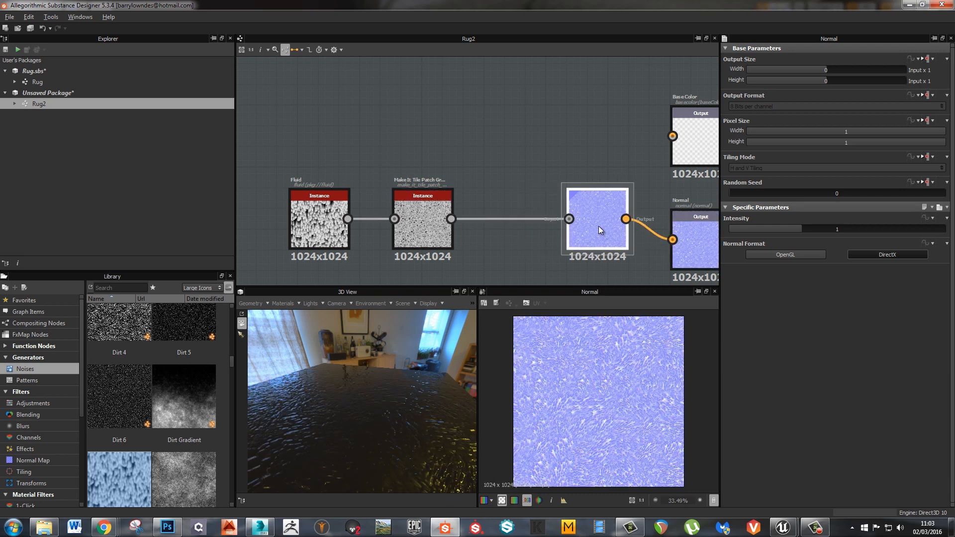
Dock the Normal node to the input of the Normal output node
middle_drag(515, 132, 468, 111)
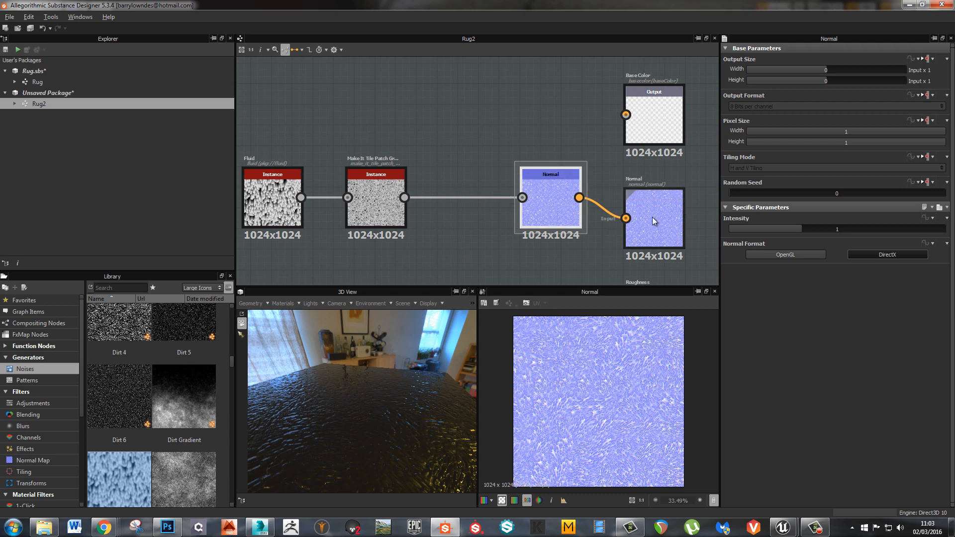
click(655, 221)
click(562, 212)
key(d)
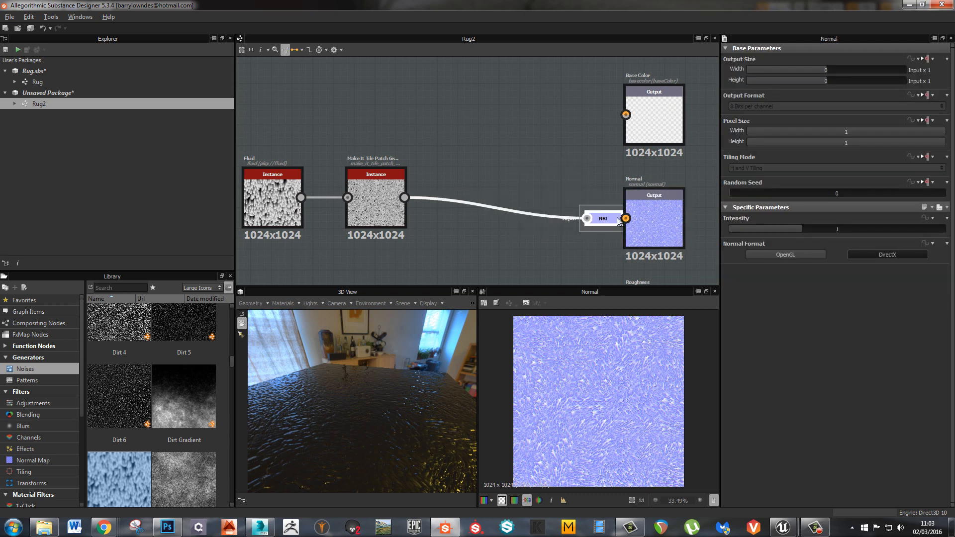
Apply the tile patch node to the 3D preview plane as its Height map and view the displaced fibres
middle_drag(551, 180, 629, 103)
drag(372, 392, 428, 369)
middle_drag(493, 192, 468, 195)
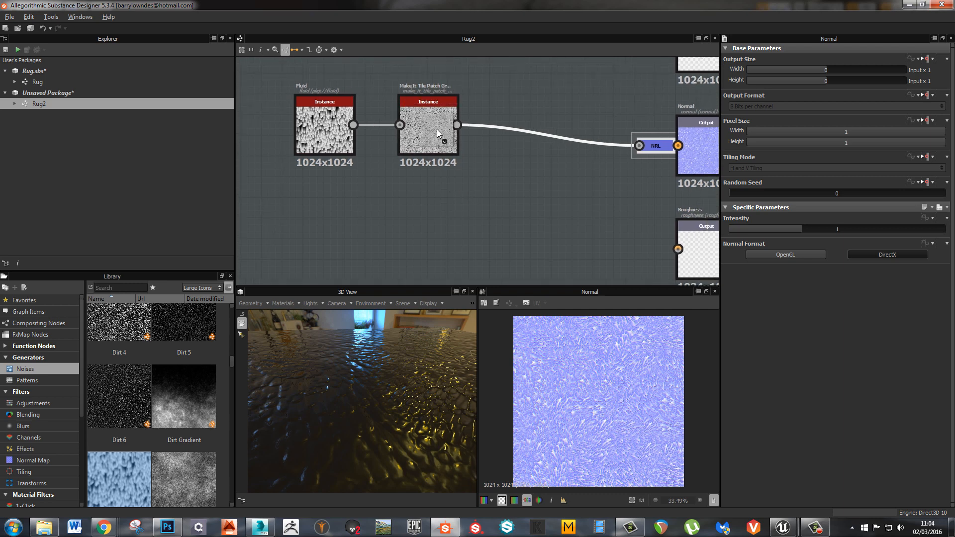
drag(452, 229, 363, 383)
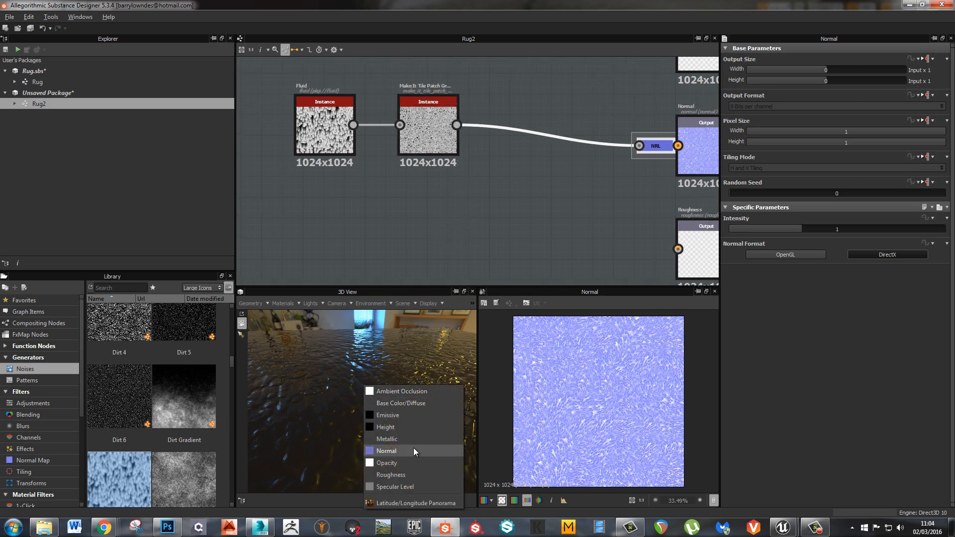
click(410, 428)
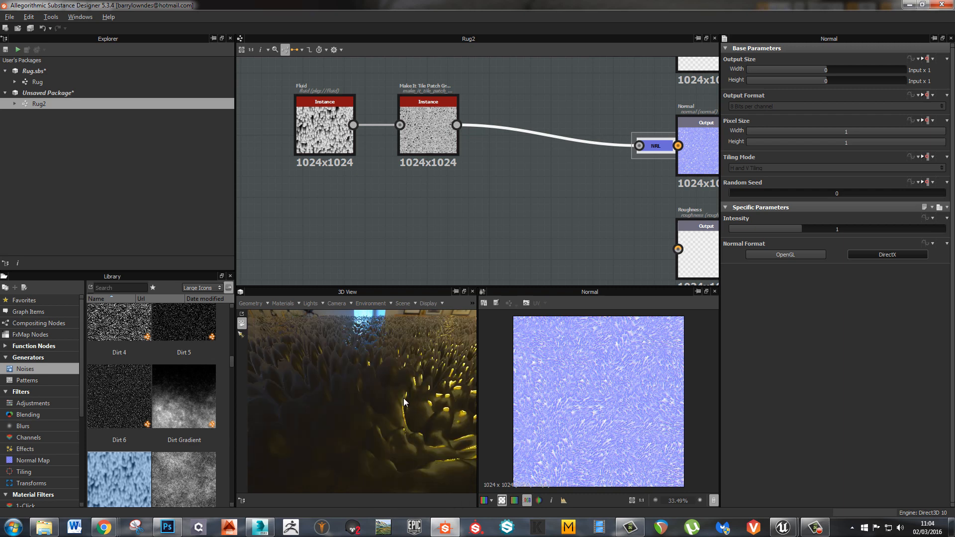
drag(404, 403, 390, 408)
Set the default 3D preview material's height Scale to 0.6 and view the displaced surface
click(252, 302)
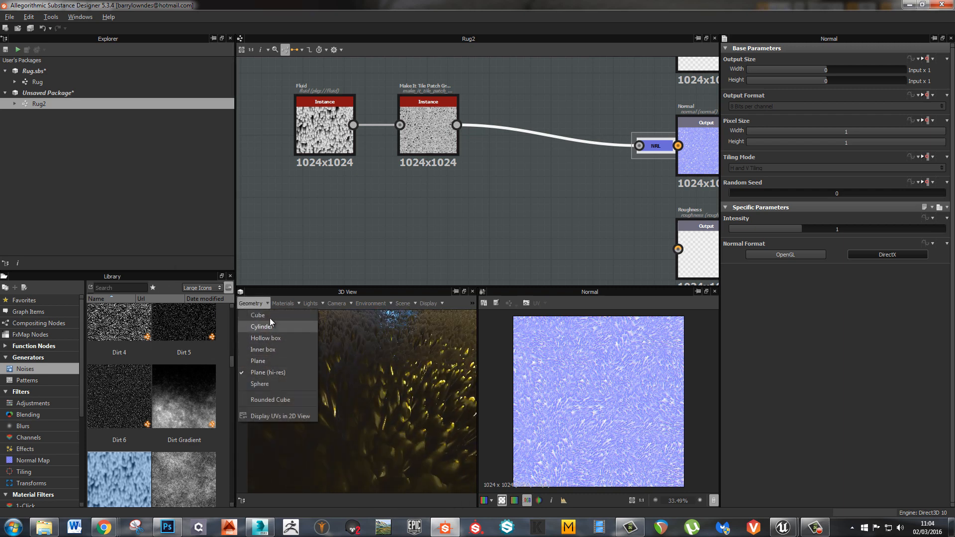
click(282, 303)
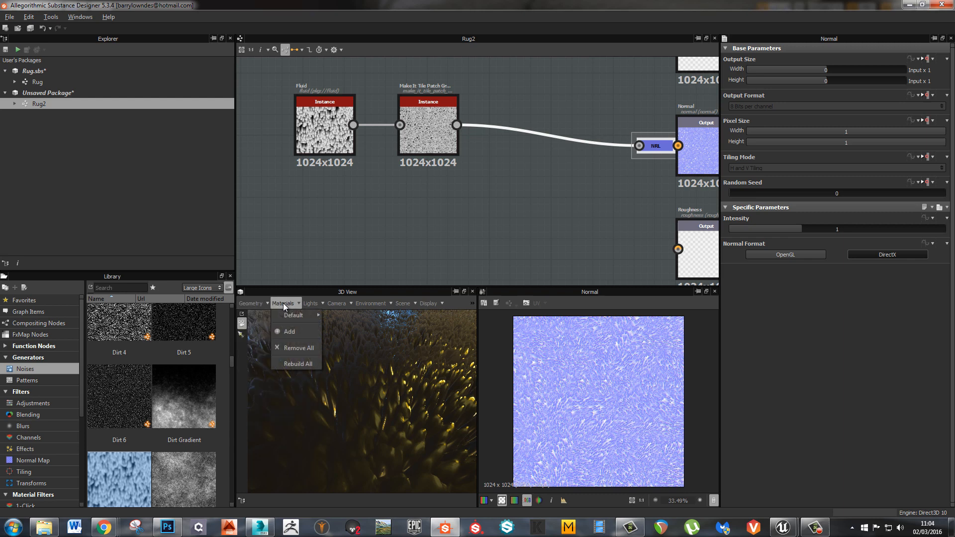
mouse_move(298, 315)
click(332, 319)
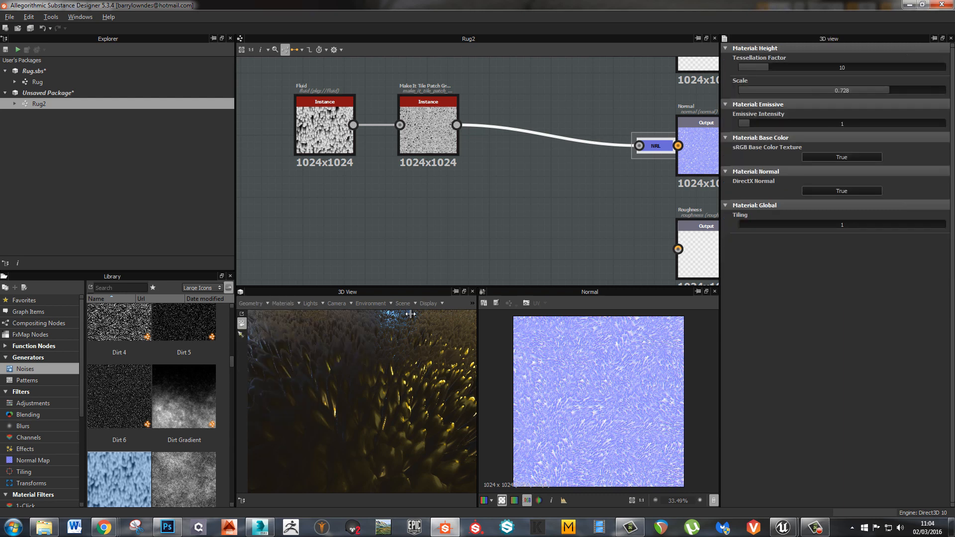
drag(888, 92, 865, 90)
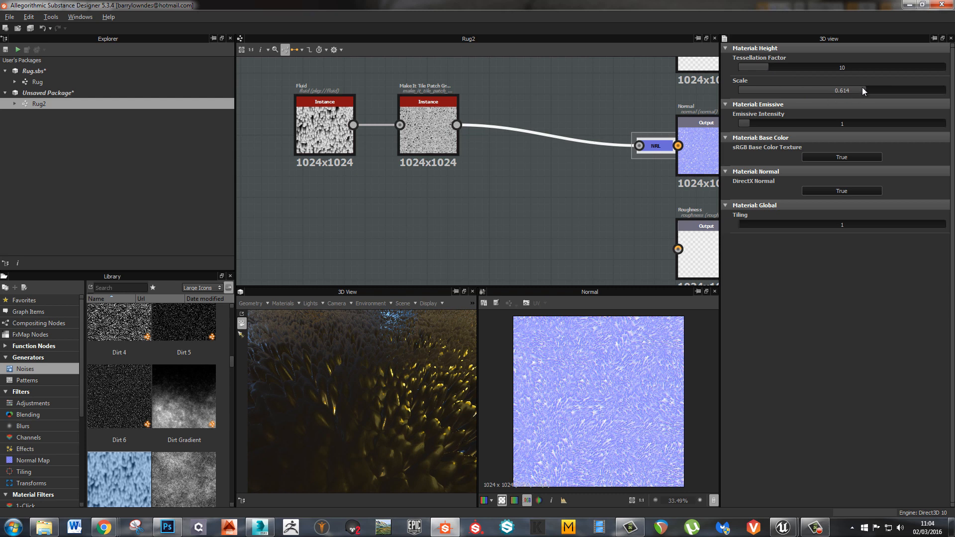
mouse_move(862, 90)
mouse_down()
mouse_move(803, 88)
mouse_move(873, 96)
mouse_move(862, 96)
mouse_up()
drag(373, 417, 447, 378)
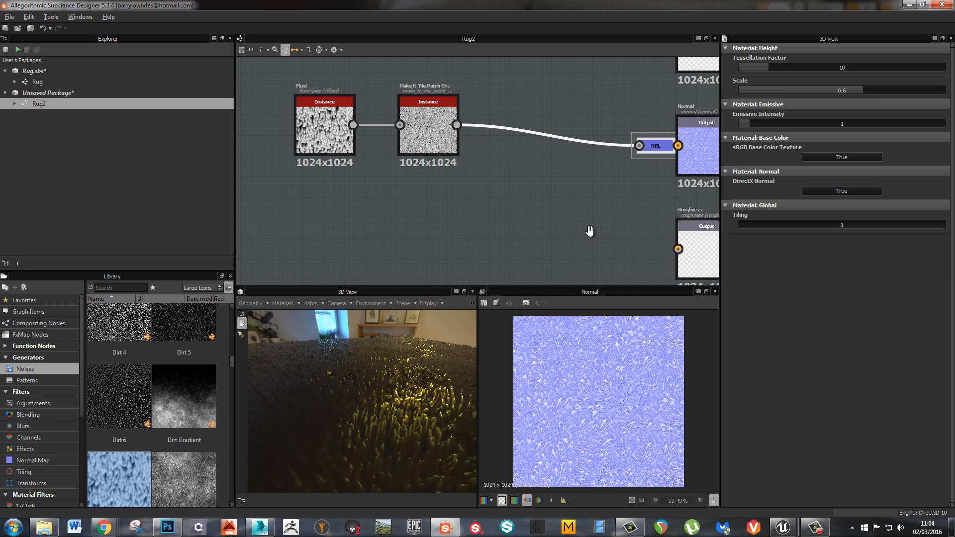
Feed the Roughness output from a new Uniform Color node in Grayscale mode with a luminance of 174
middle_drag(589, 231, 541, 218)
key(space)
text(uni)
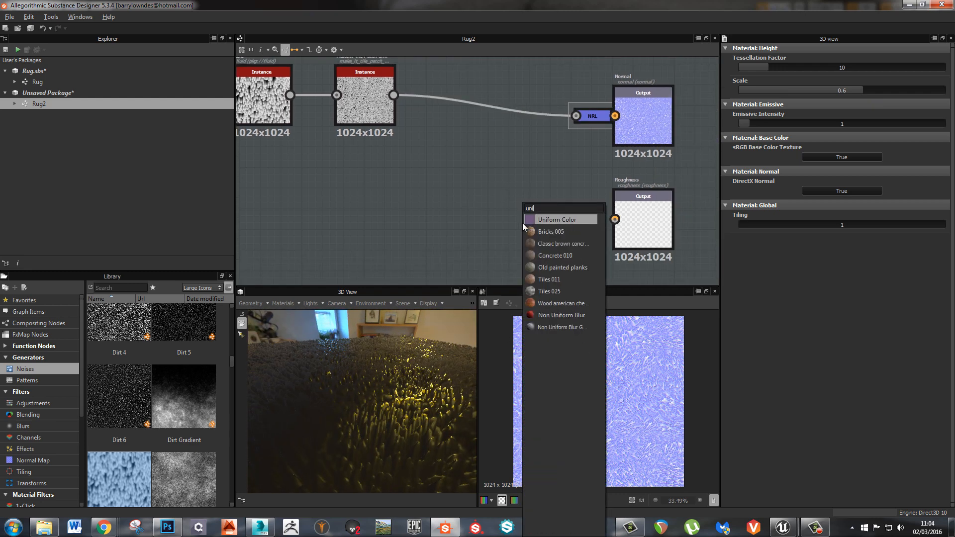
key(Return)
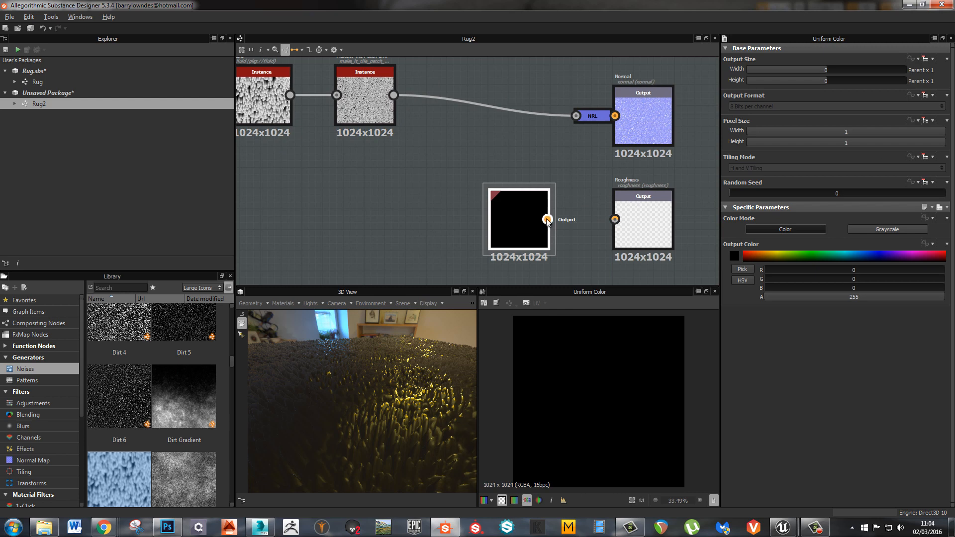
drag(547, 219, 615, 219)
click(914, 229)
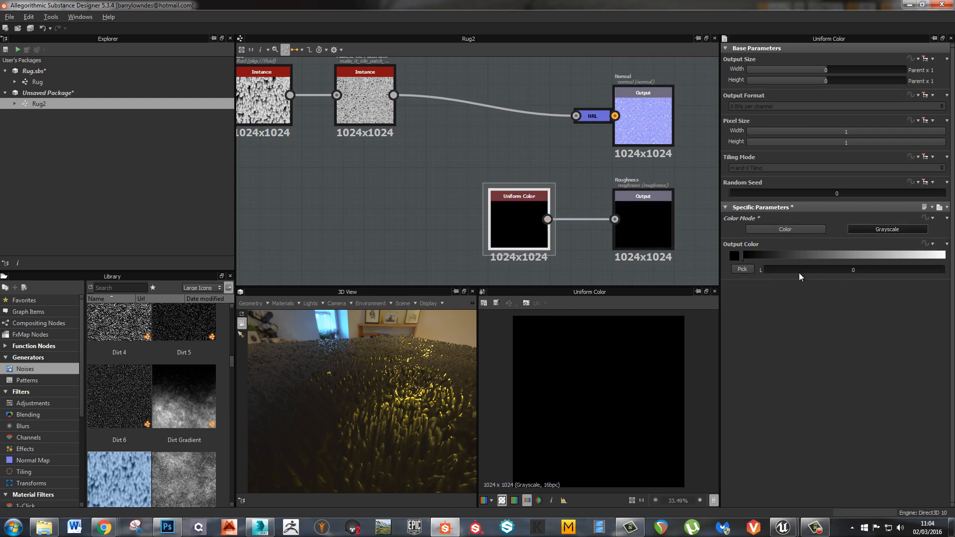
drag(799, 272, 880, 269)
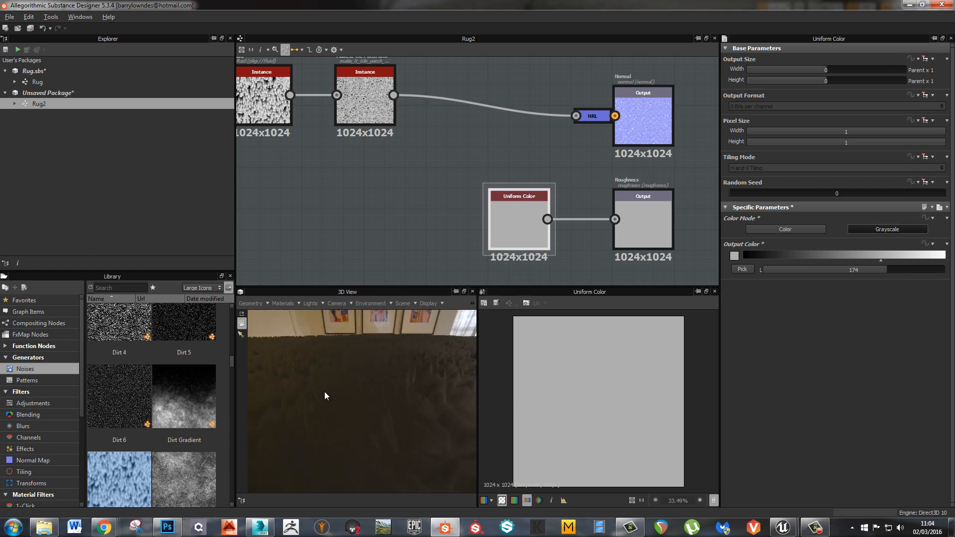
drag(324, 392, 343, 323)
Insert a Levels node after the tile patch node and apply it to the 3D preview as the Height map
click(357, 113)
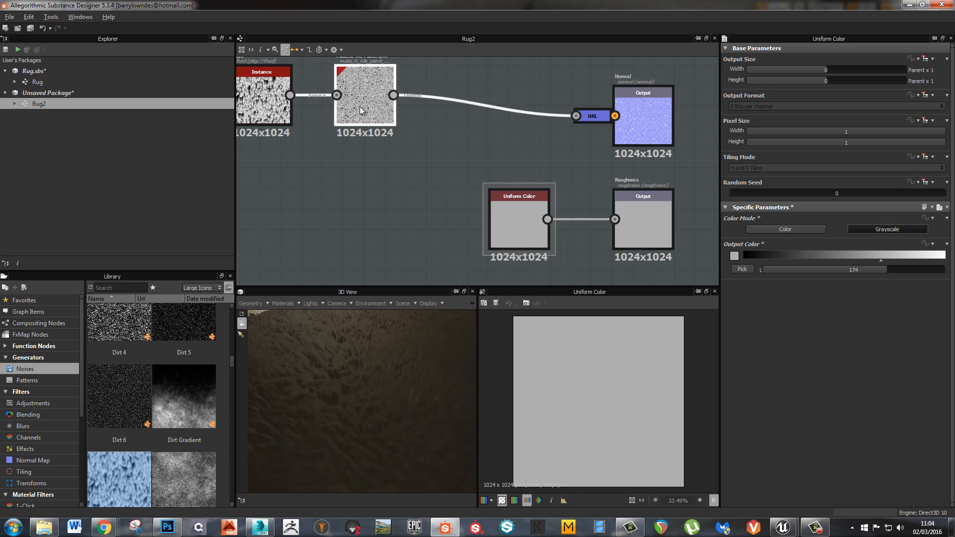
key(space)
text(lev)
key(Return)
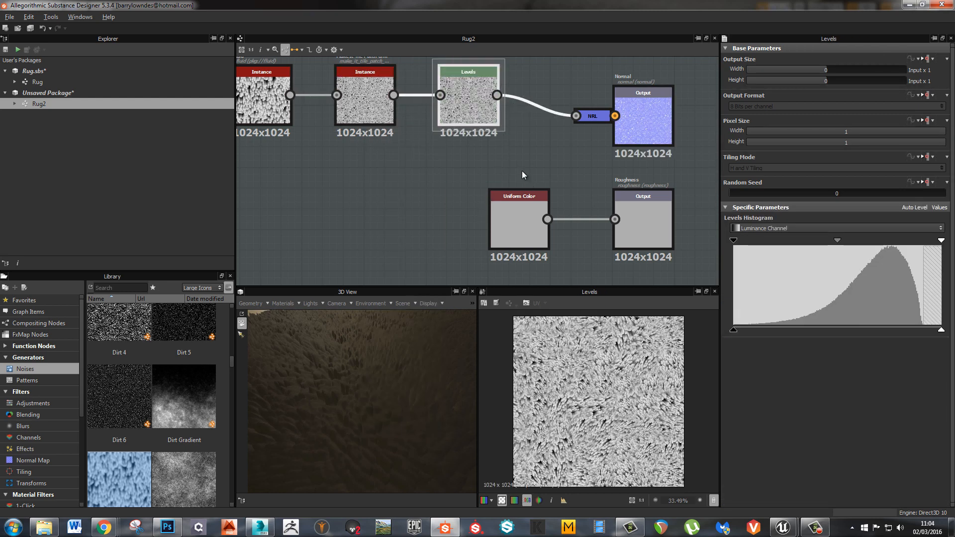
ctrl+drag(471, 105, 428, 436)
Pull the Levels white input point in to the histogram's bright edge and shift the midtone point to darken the gaps between fibres
drag(940, 240, 920, 240)
drag(329, 377, 378, 383)
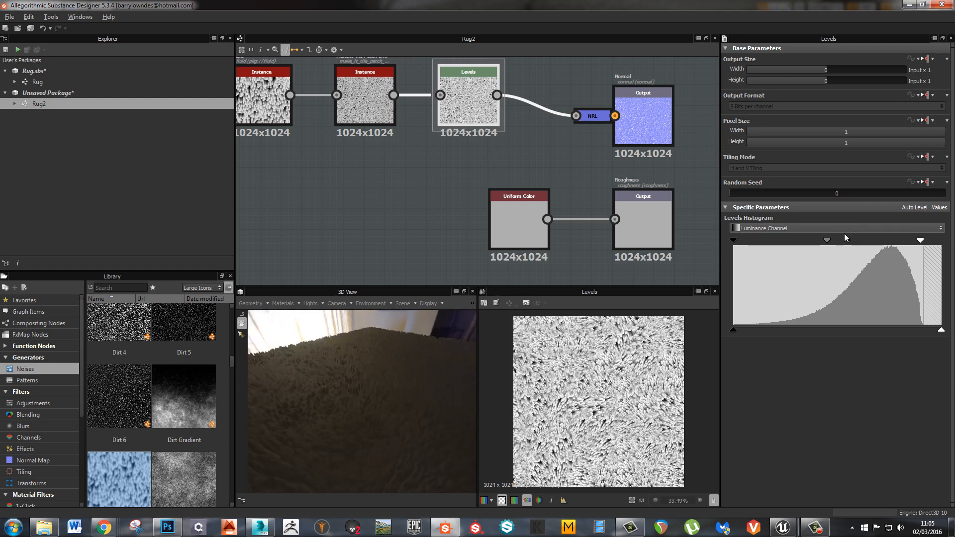
drag(826, 240, 853, 242)
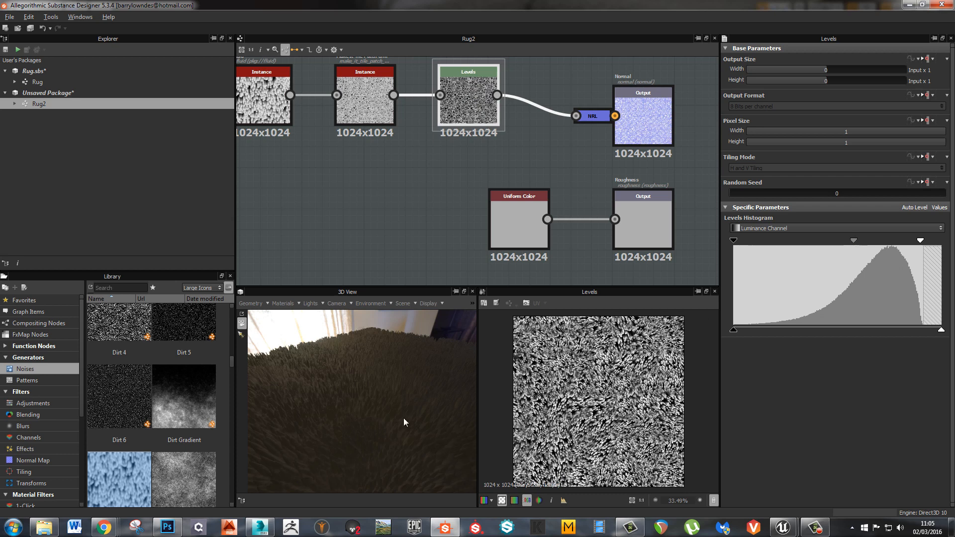
drag(404, 420, 395, 390)
drag(853, 241, 843, 242)
drag(372, 370, 415, 354)
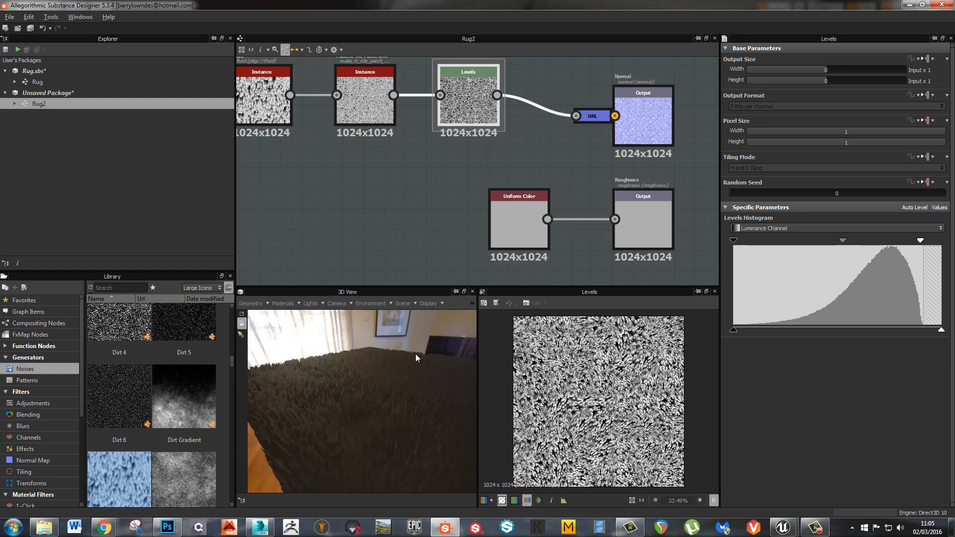
drag(838, 243, 840, 241)
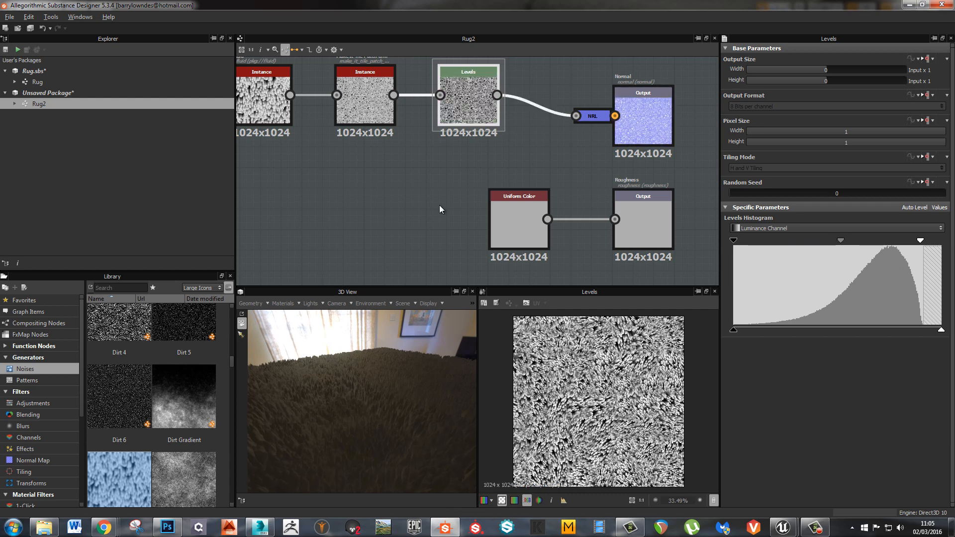
Line up the Fluid, tile patch and Levels nodes with the Normal output and inspect the Levels fibres up close
scroll(442, 211, down, 3)
drag(296, 114, 404, 167)
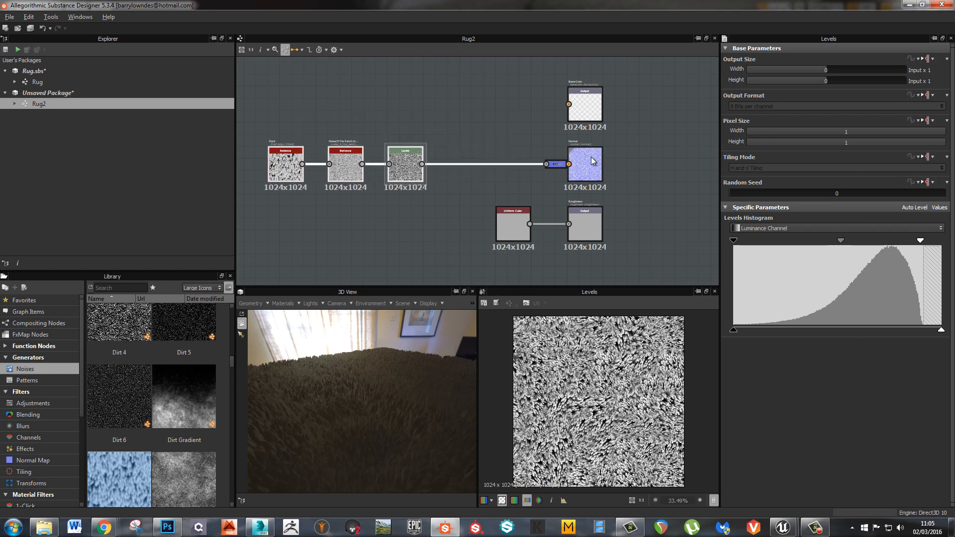
middle_drag(419, 207, 490, 188)
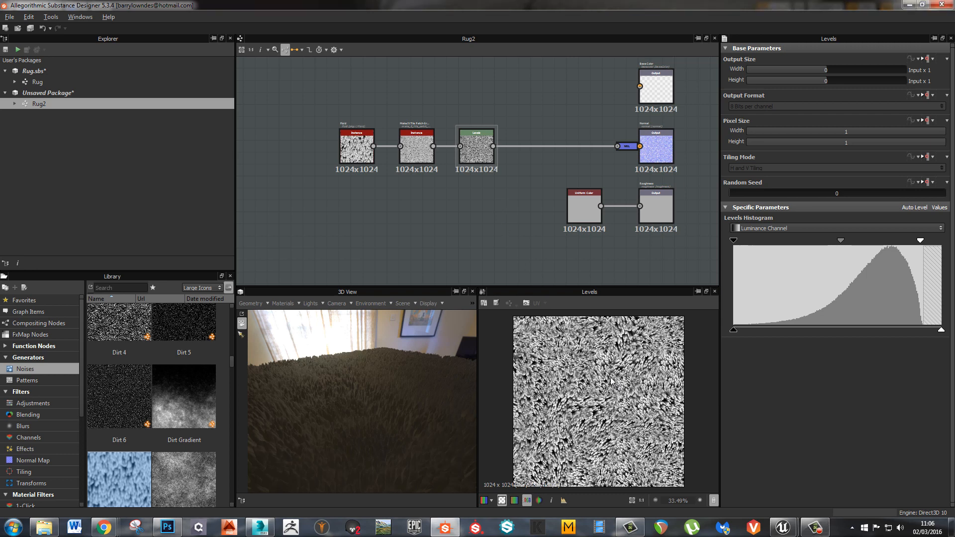
scroll(609, 374, up, 8)
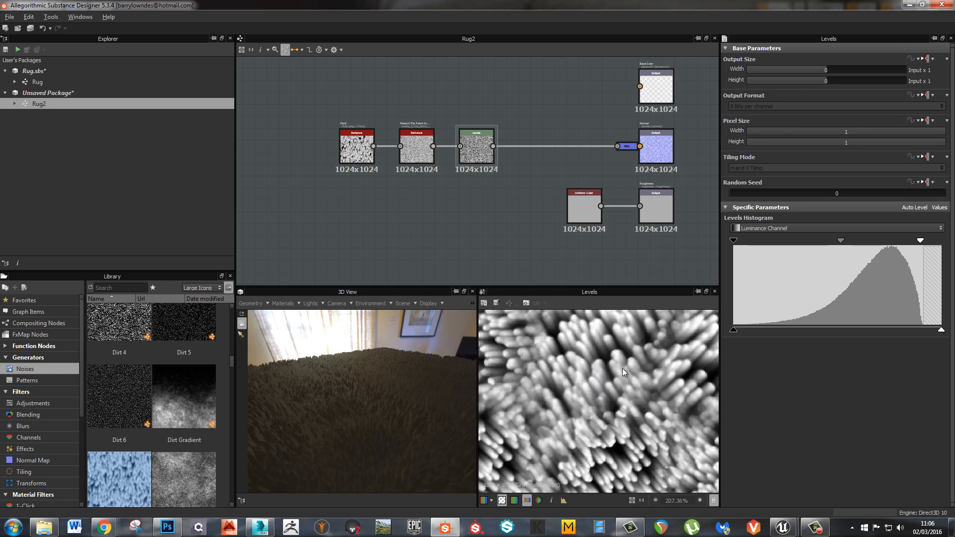
Add a Fur 1 noise node to the graph and place it below the Fluid node chain
scroll(610, 372, down, 3)
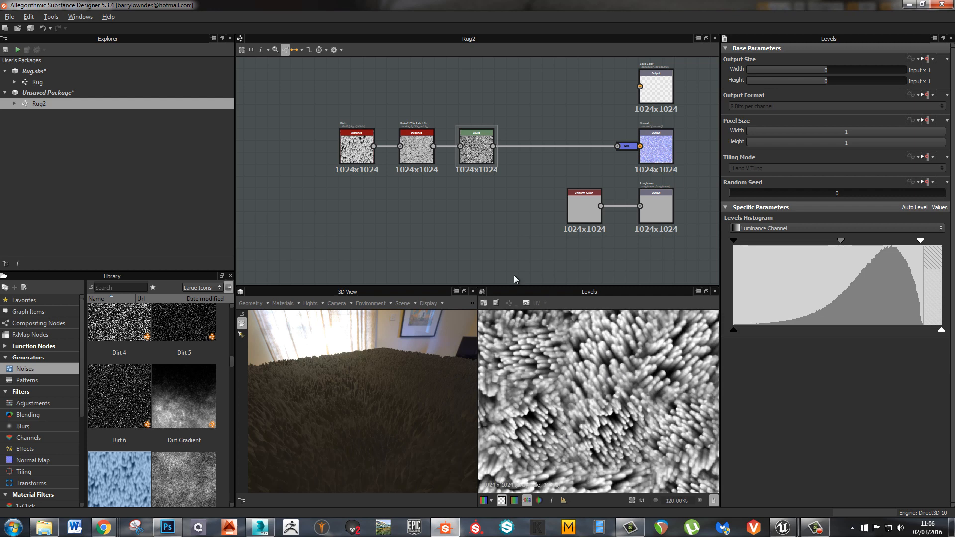
middle_drag(526, 210, 507, 240)
drag(231, 359, 232, 383)
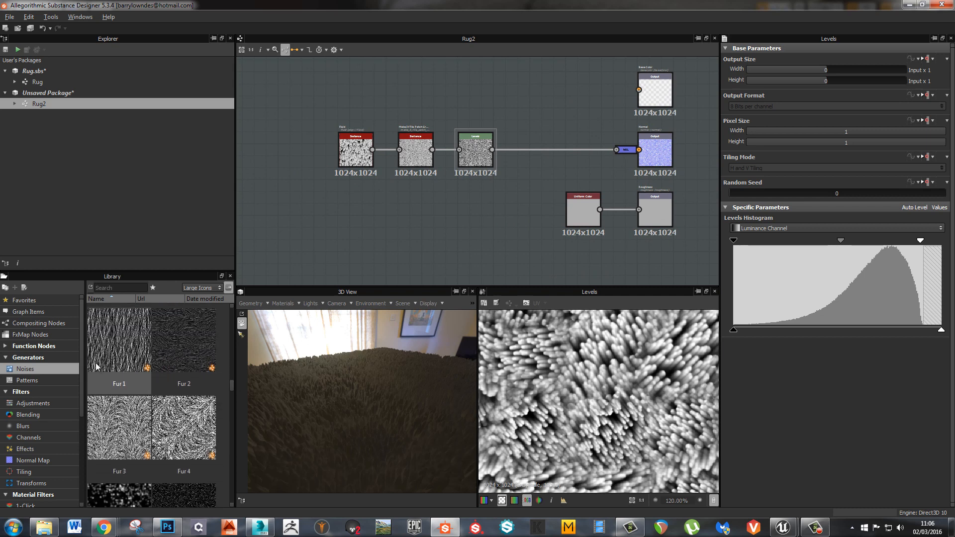
scroll(161, 378, down, 3)
scroll(160, 370, up, 3)
drag(124, 347, 418, 246)
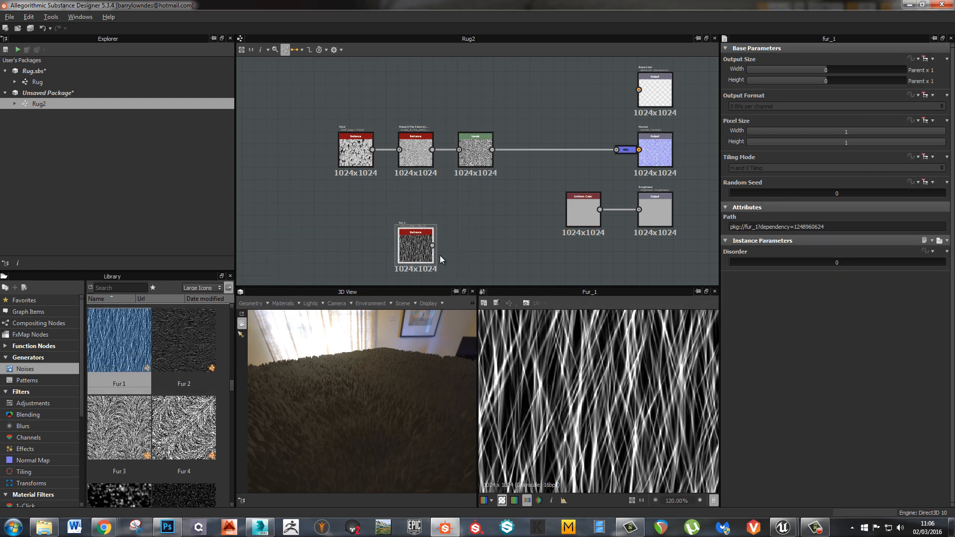
scroll(432, 221, up, 3)
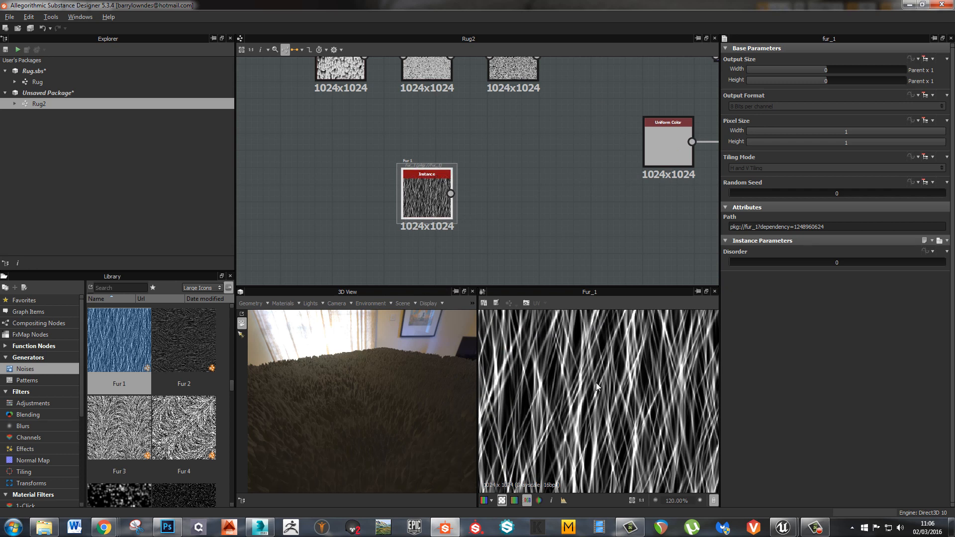
scroll(493, 241, down, 2)
drag(412, 253, 448, 253)
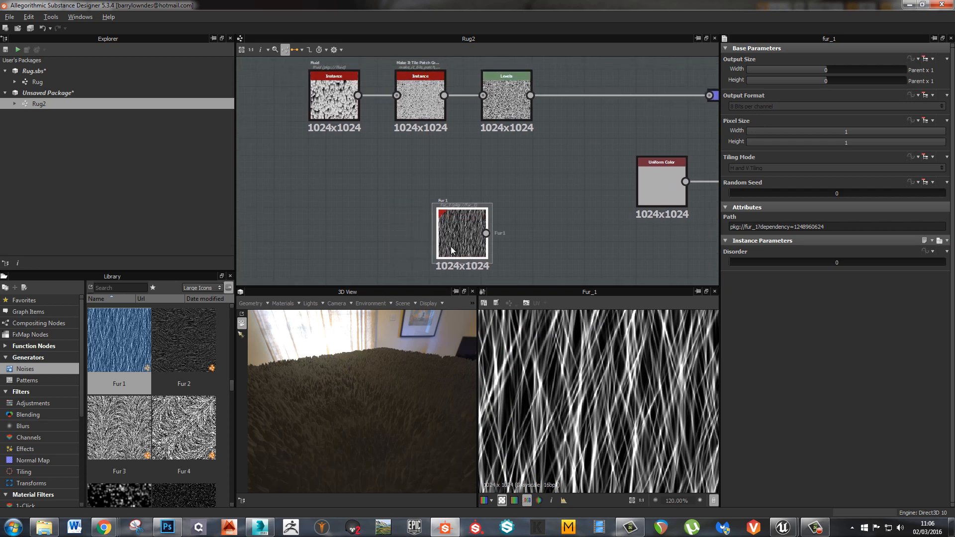
middle_drag(535, 177, 483, 177)
drag(409, 236, 322, 217)
middle_drag(350, 88, 393, 141)
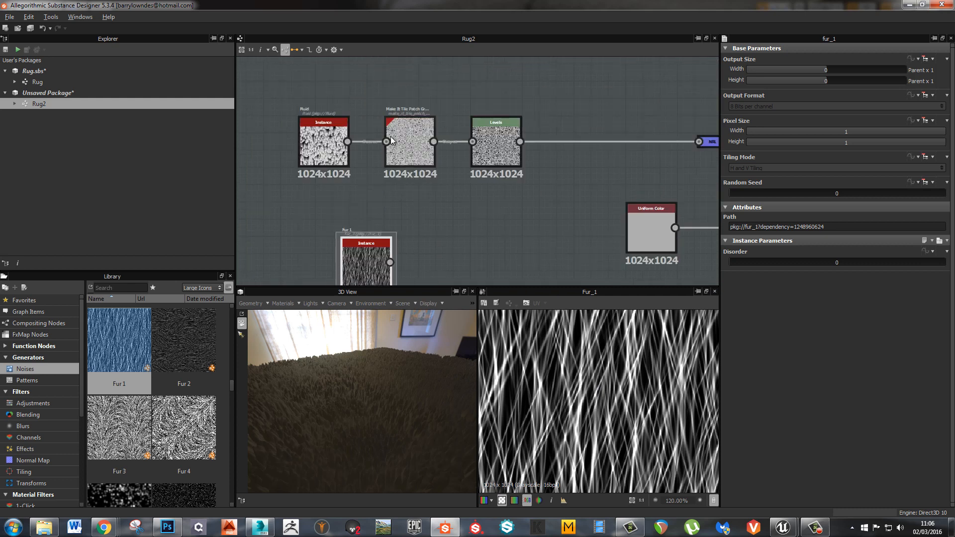
Duplicate the tile patch node, feed it from Fur 1, and compare its fibre pattern with the original tile patch
click(418, 147)
key(ctrl+d)
drag(473, 185, 444, 272)
middle_drag(443, 272, 464, 228)
drag(412, 217, 442, 217)
double_click(465, 218)
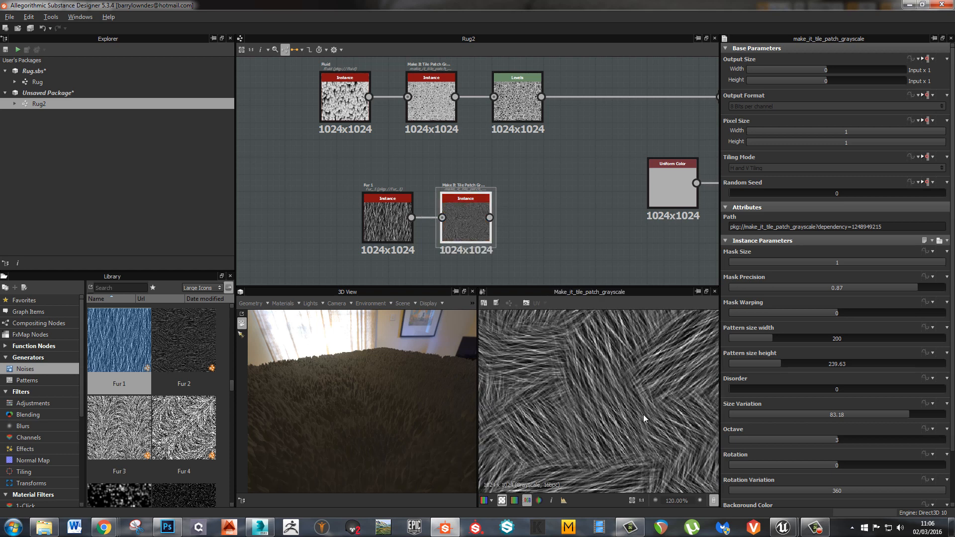
double_click(433, 113)
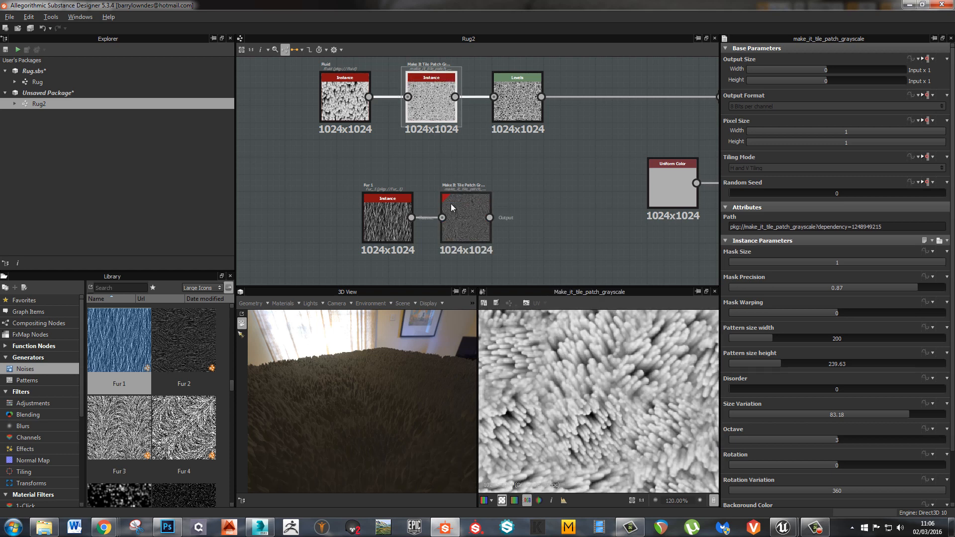
double_click(455, 225)
Insert a Transformation 2D node between Fur 1 and its tile patch node, and align it in the row
middle_drag(542, 246, 466, 216)
drag(329, 208, 281, 205)
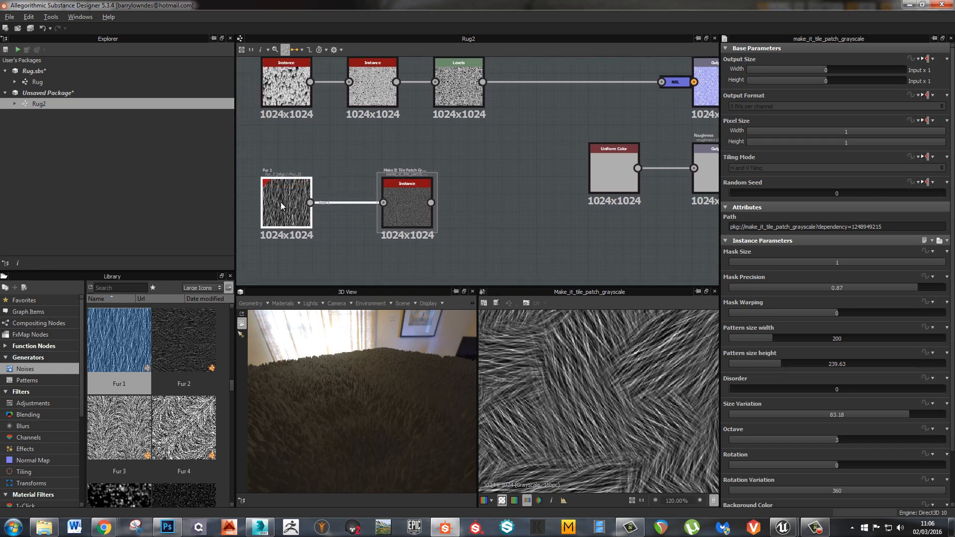
right_click(293, 215)
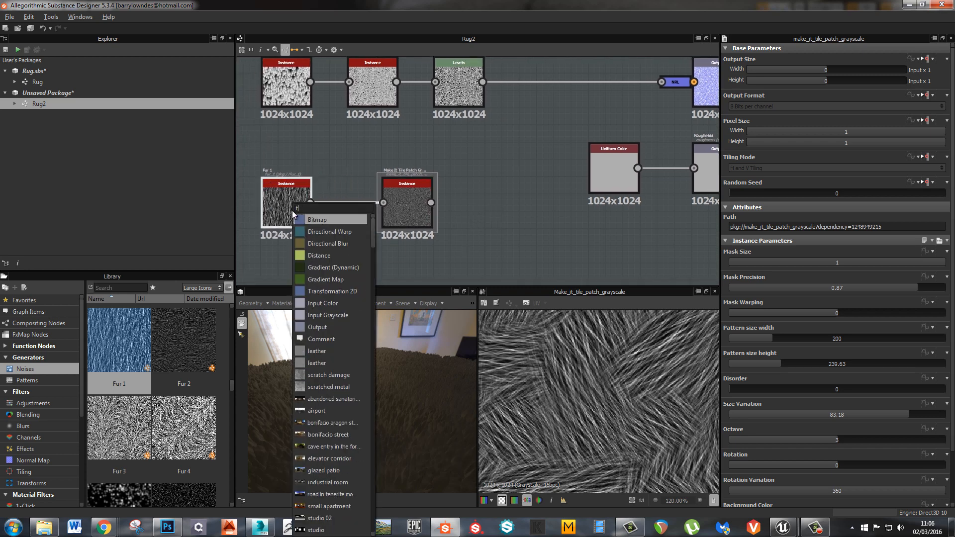
scroll(293, 215, down, 3)
click(293, 215)
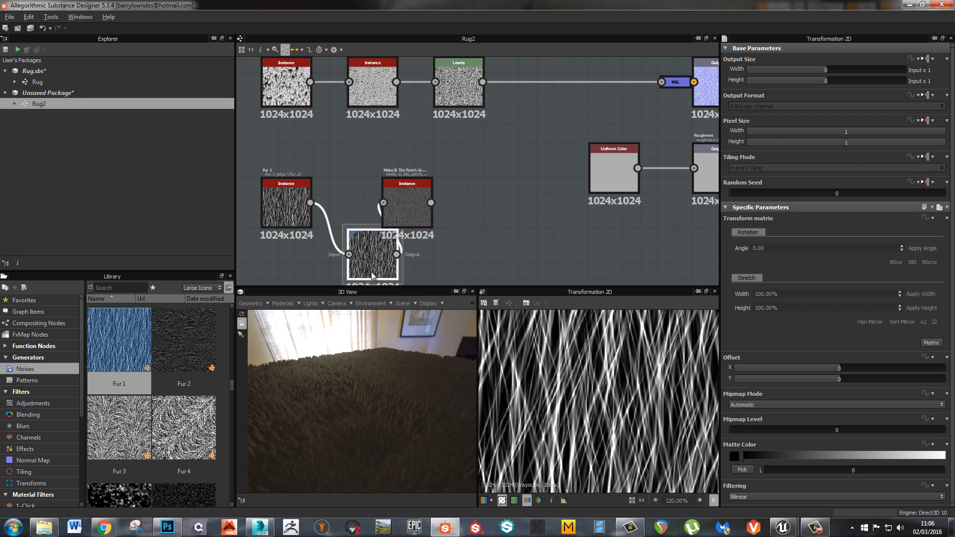
drag(364, 260, 350, 209)
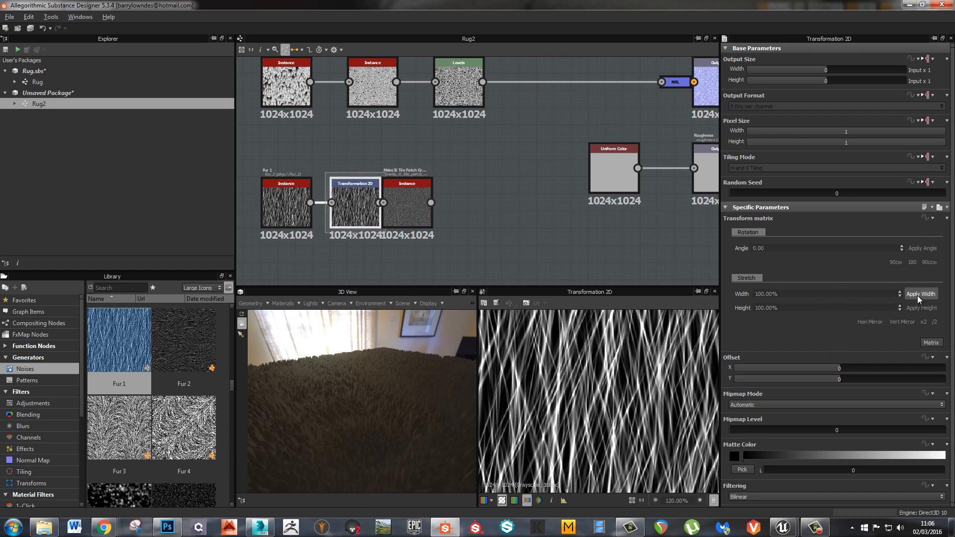
Apply the /2 stretch to the Transformation 2D, preview the fur tile patch, and space its node out
click(934, 321)
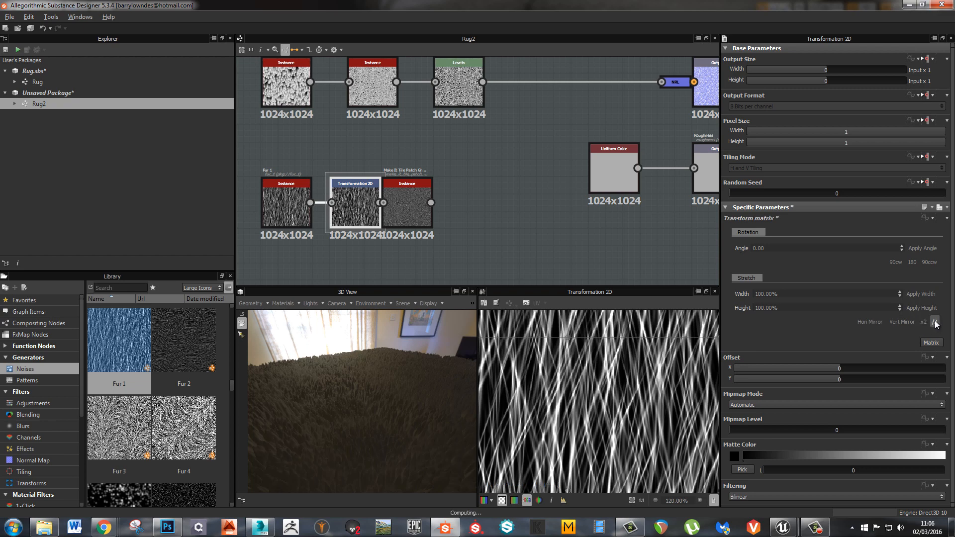
double_click(410, 205)
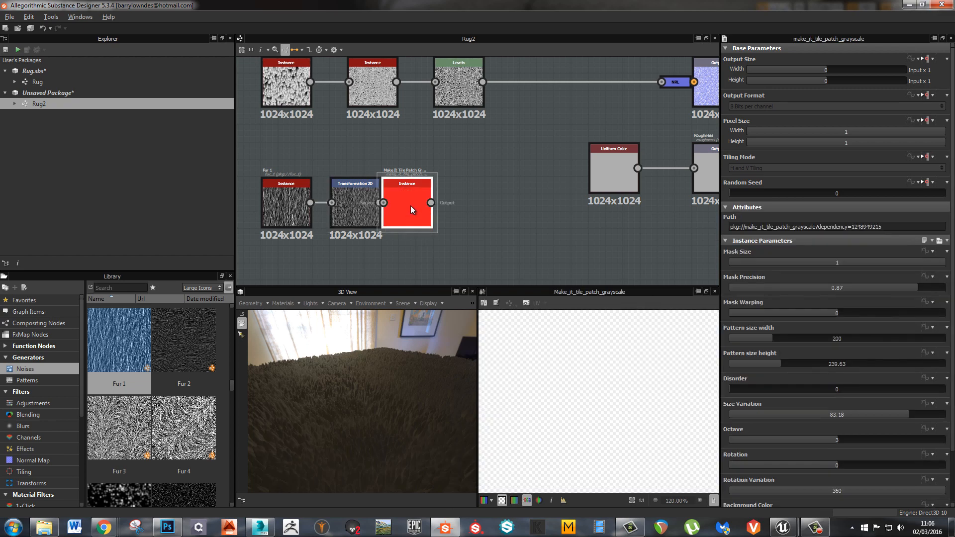
scroll(607, 367, up, 4)
scroll(607, 367, down, 4)
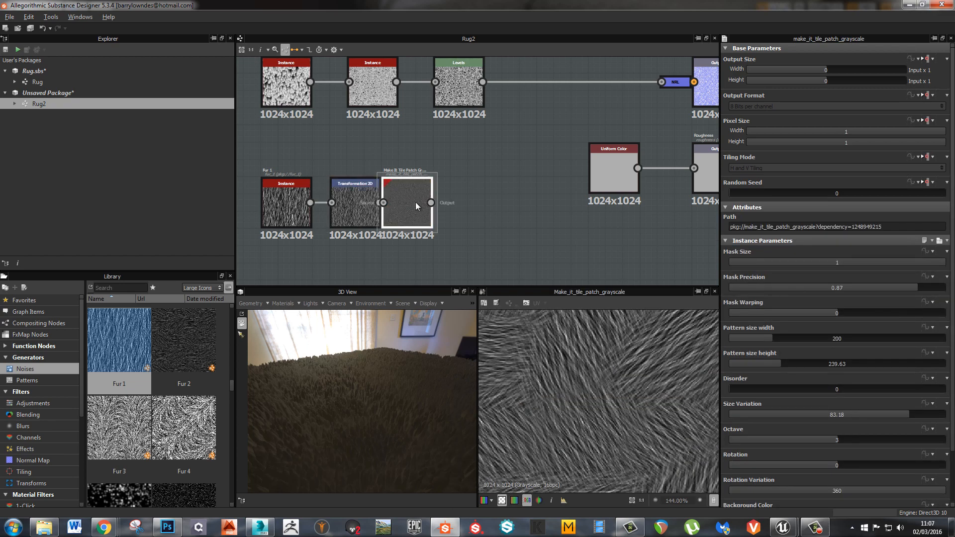
drag(408, 204, 419, 205)
middle_drag(500, 168, 516, 188)
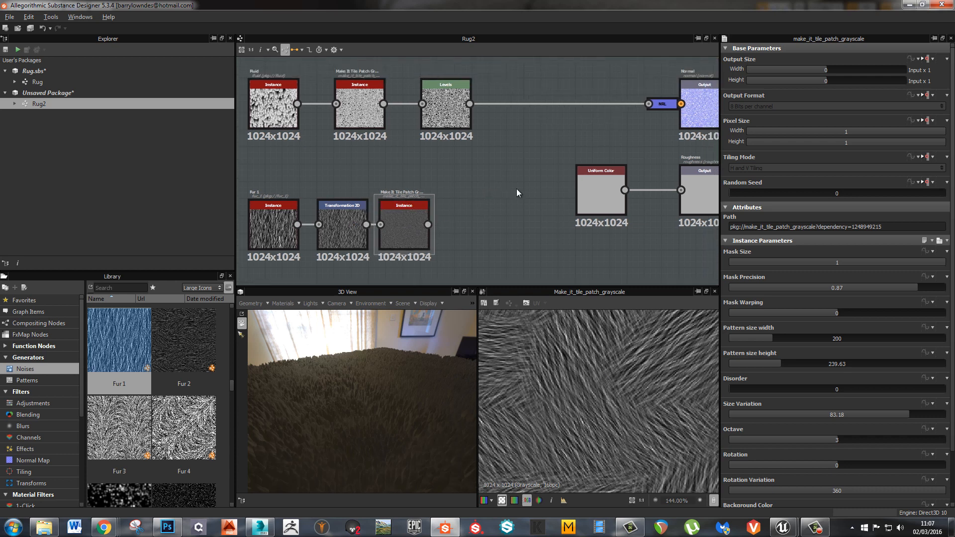
Add a Blend node with the Levels output as background and the fur tile patch as foreground
key(space)
key(Return)
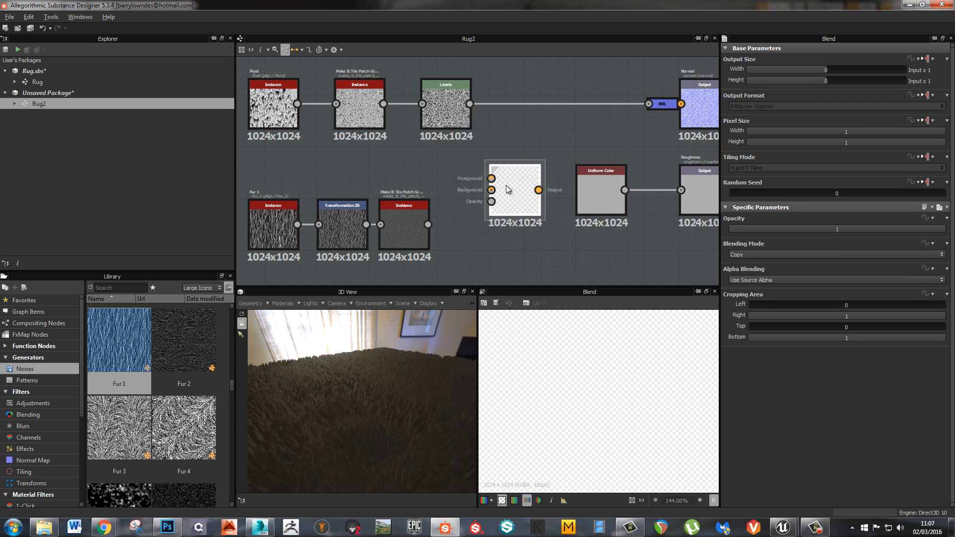
drag(470, 104, 491, 178)
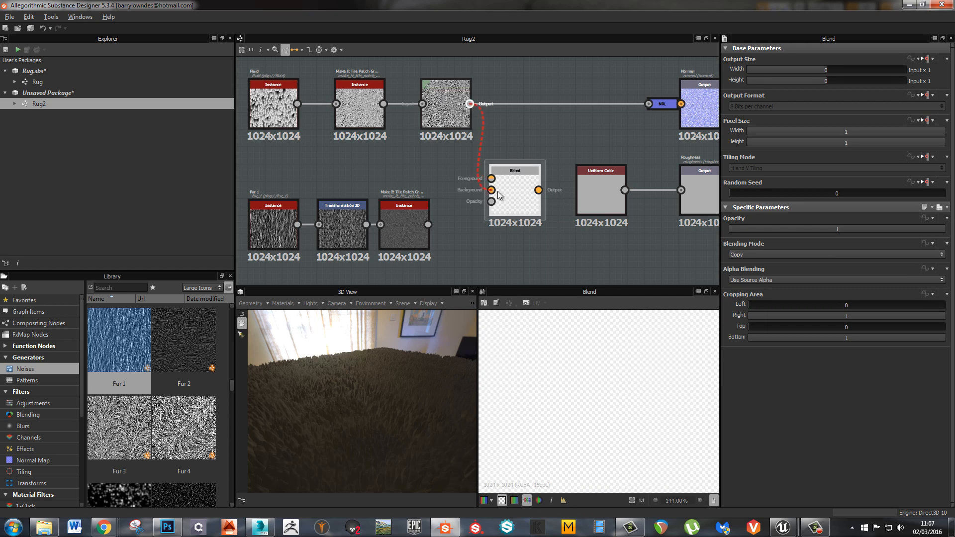
drag(427, 224, 488, 188)
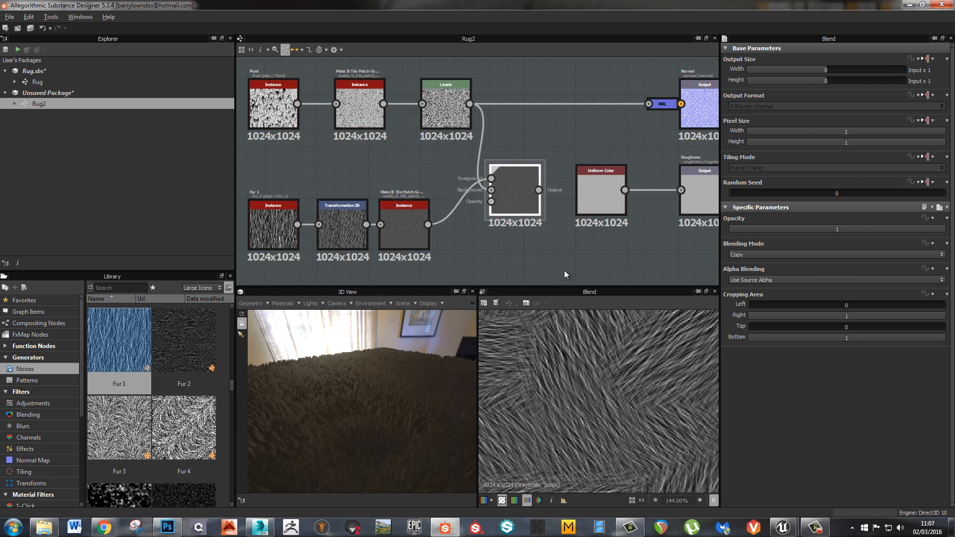
Set the Blend node to Multiply at 0.64 opacity and compare its fibres with the Levels output
click(836, 254)
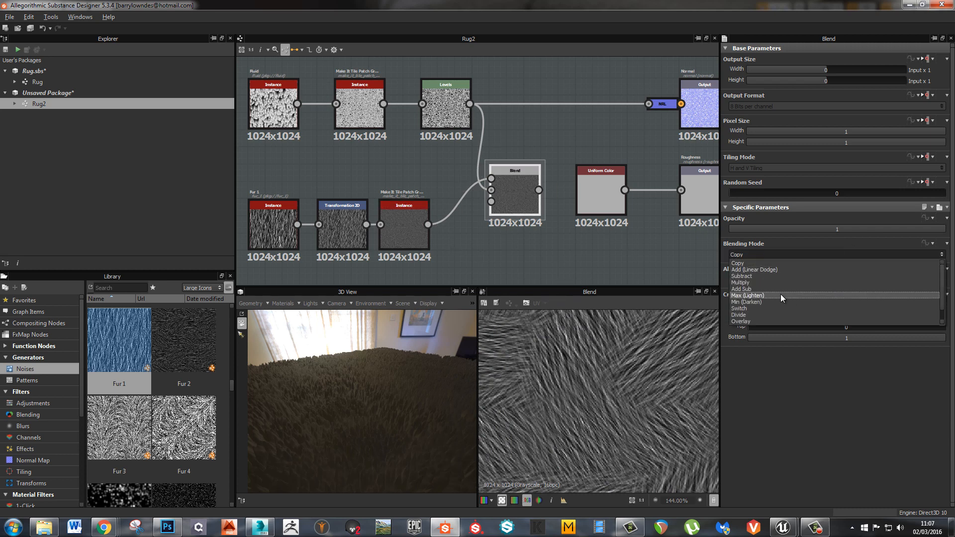
click(774, 283)
scroll(587, 365, up, 3)
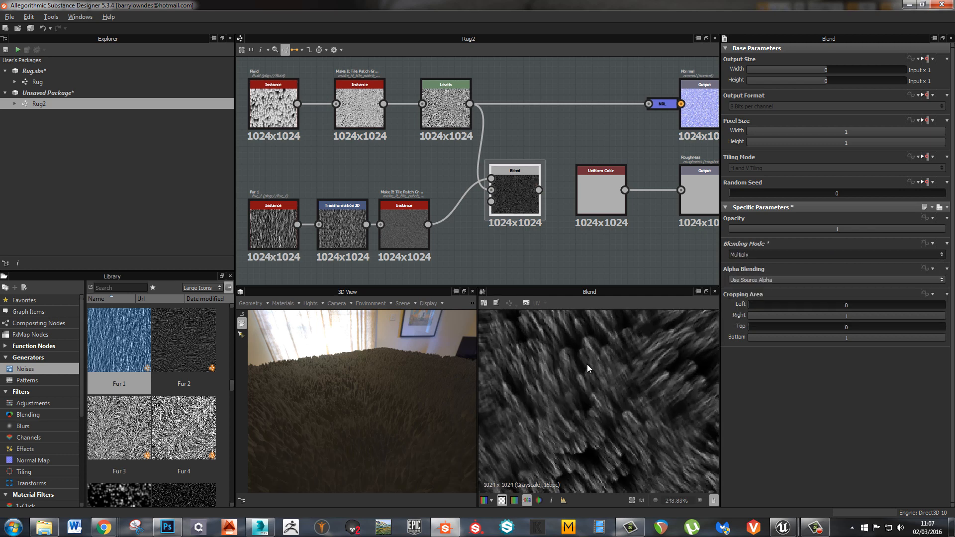
scroll(592, 366, up, 2)
mouse_move(882, 232)
mouse_down()
mouse_move(789, 233)
mouse_move(872, 232)
mouse_up()
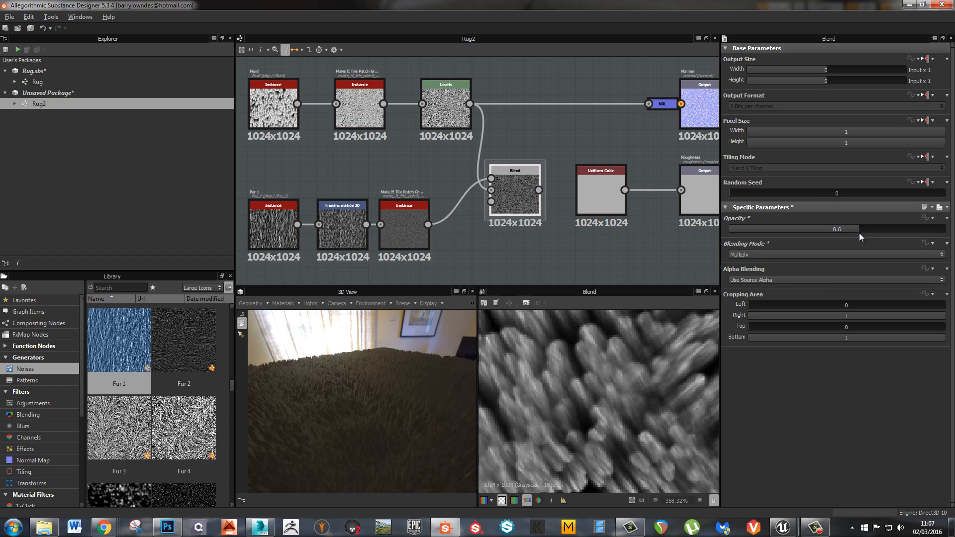
scroll(606, 371, down, 10)
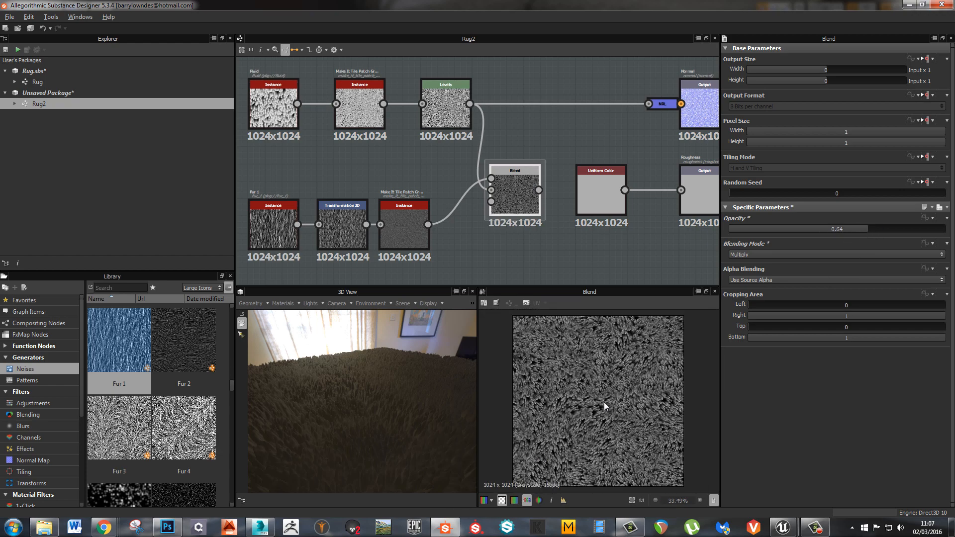
scroll(596, 382, up, 8)
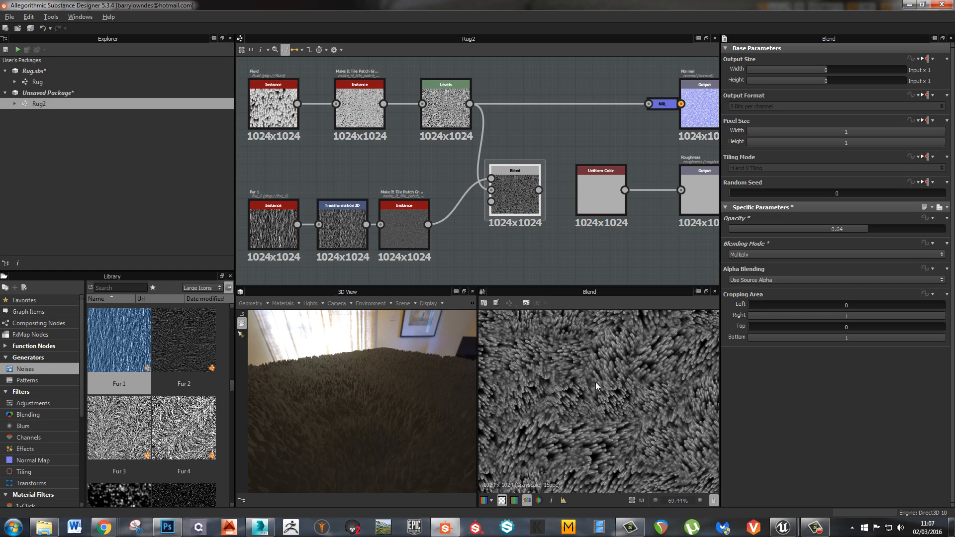
double_click(444, 110)
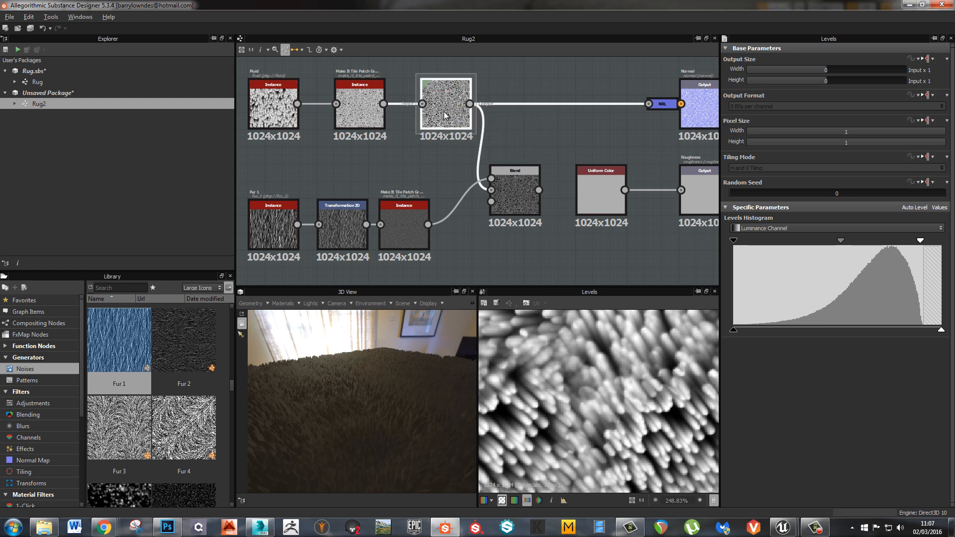
double_click(517, 208)
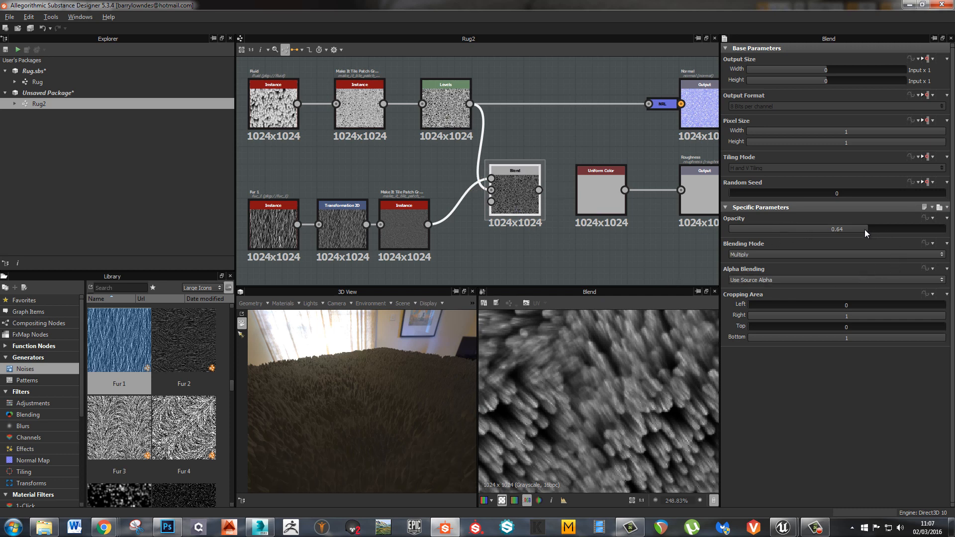
Move the Roughness output farther from the Blend node and place the Uniform Color node directly below the Blend
middle_drag(611, 202, 578, 210)
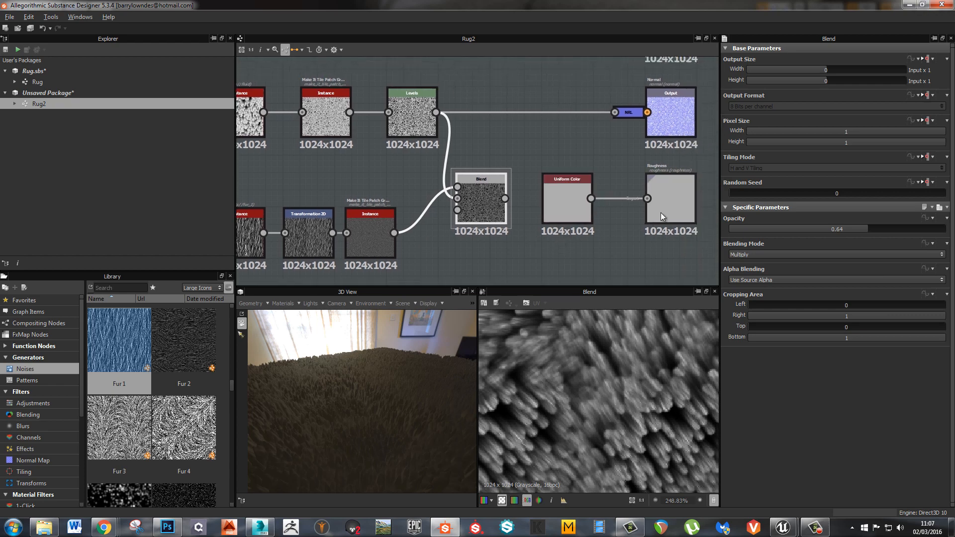
drag(660, 216, 696, 213)
drag(596, 207, 630, 207)
middle_drag(629, 441, 606, 398)
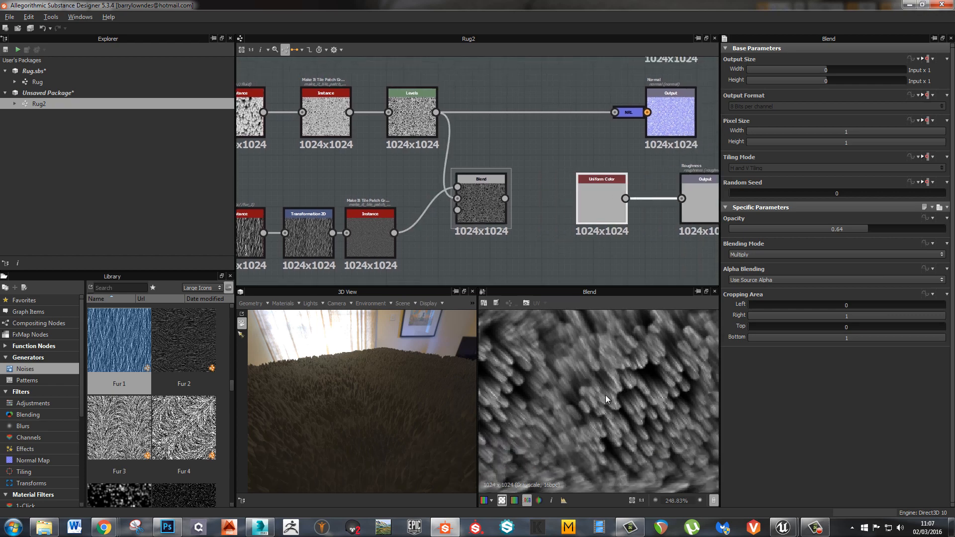
scroll(604, 395, down, 5)
middle_drag(532, 279, 530, 244)
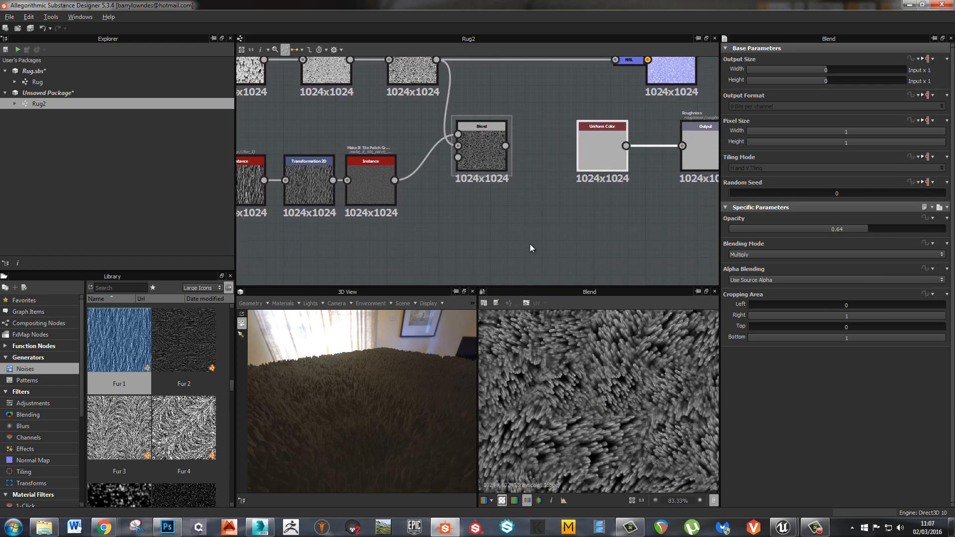
drag(594, 160, 475, 245)
Add a second Blend node with Uniform Color as background, the first Blend as foreground, and an opacity of 0.19
key(space)
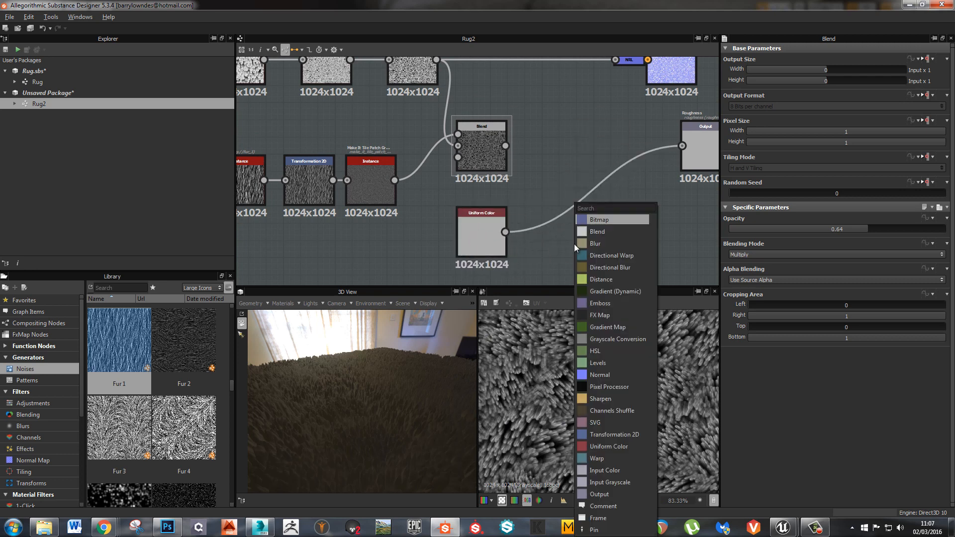
key(Down)
key(Return)
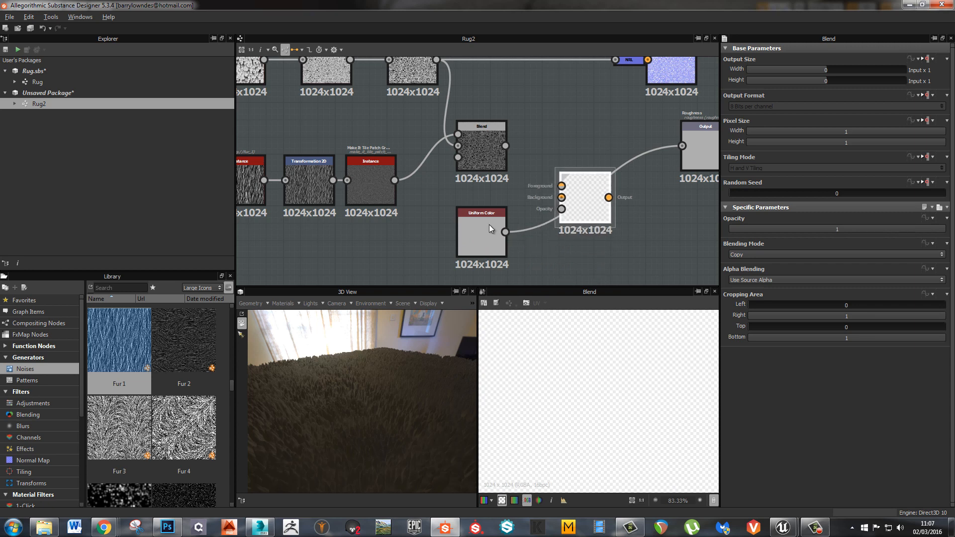
drag(505, 231, 561, 198)
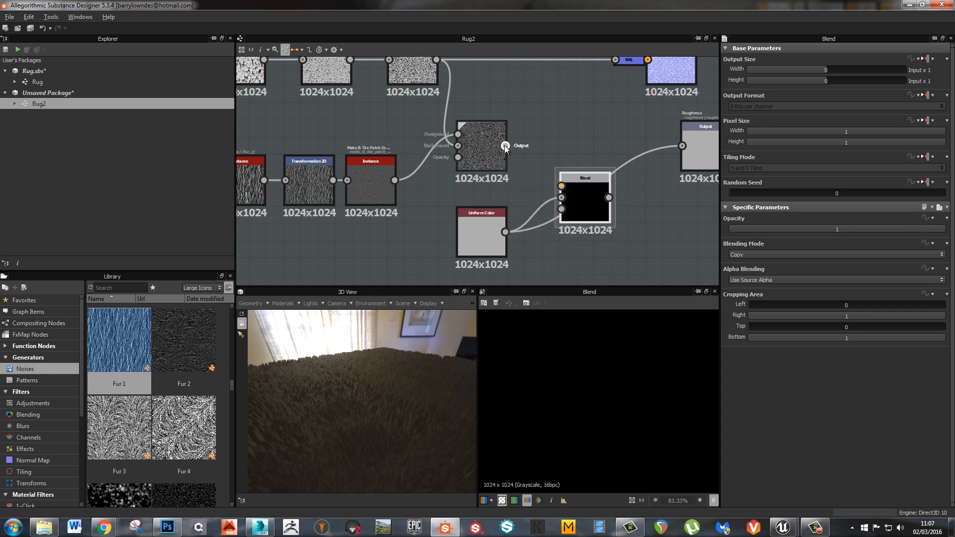
drag(504, 146, 562, 186)
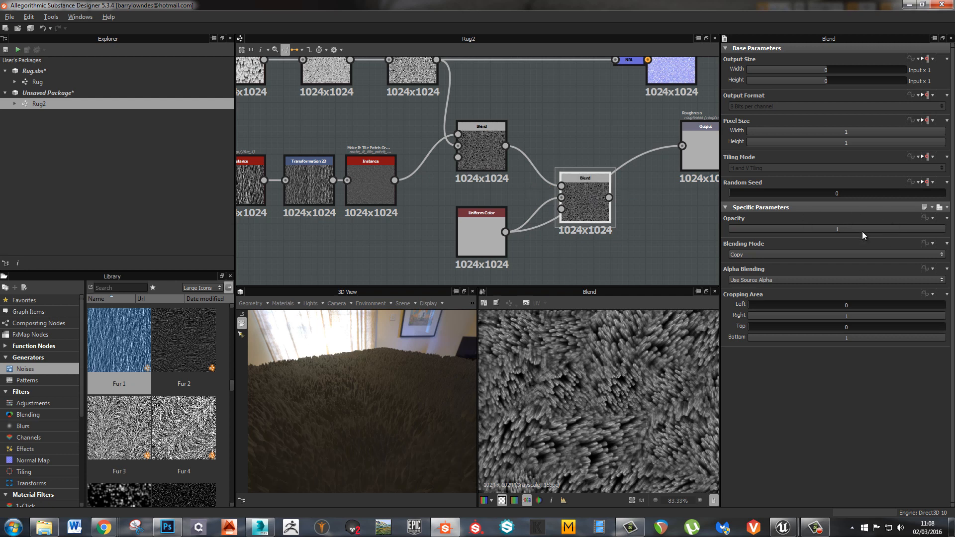
drag(885, 230, 768, 229)
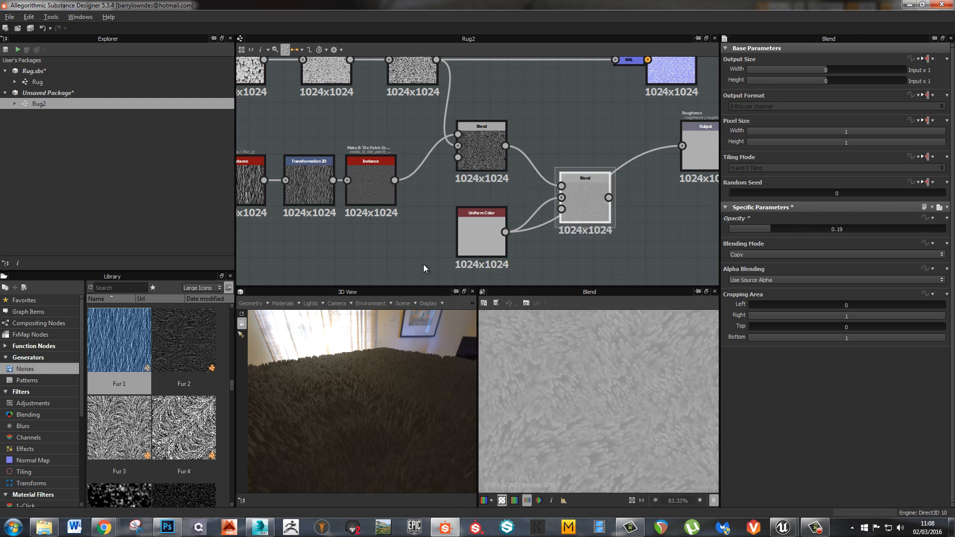
Set the Uniform Color node's grayscale value to 210
click(476, 232)
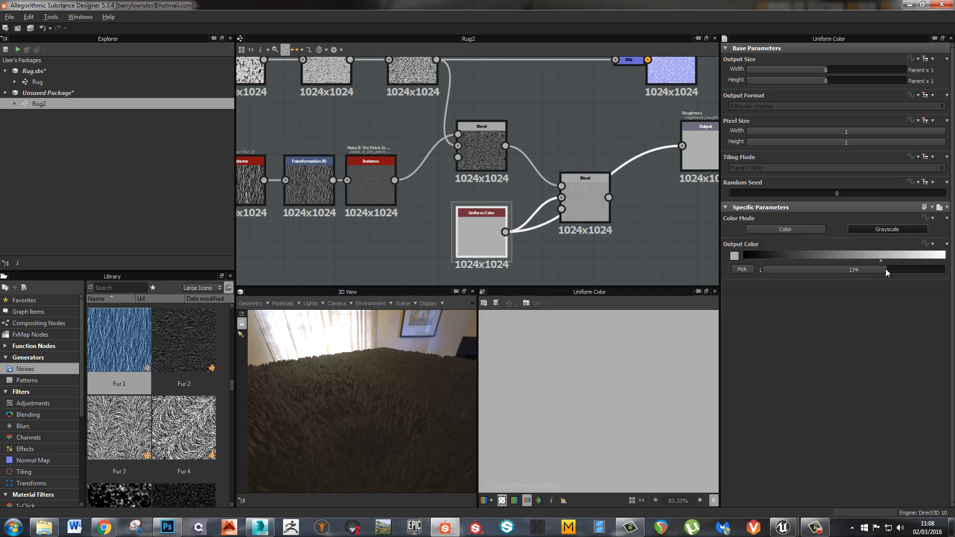
drag(885, 269, 904, 270)
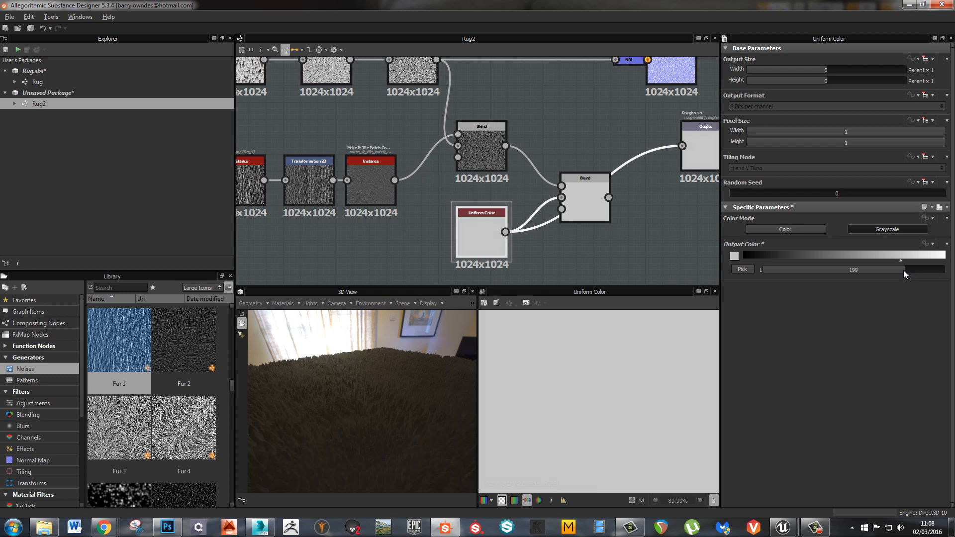
drag(903, 270, 912, 270)
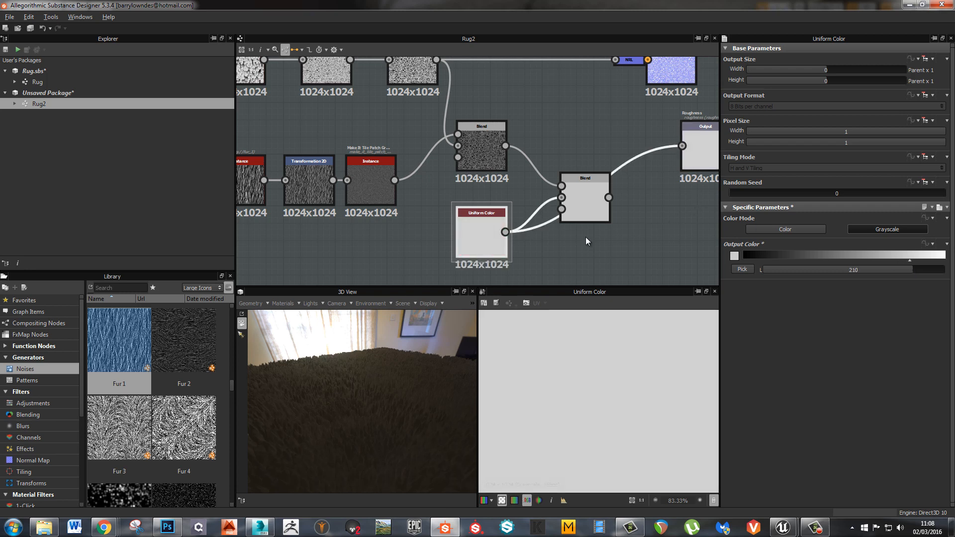
Set the second Blend node's opacity to 0.21 and connect its output to the Roughness output
middle_drag(586, 236, 564, 239)
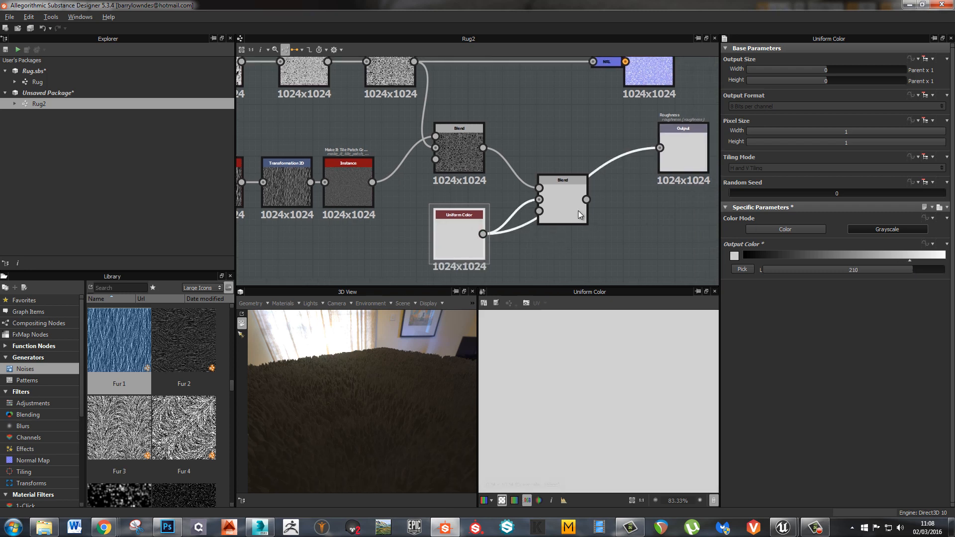
double_click(561, 202)
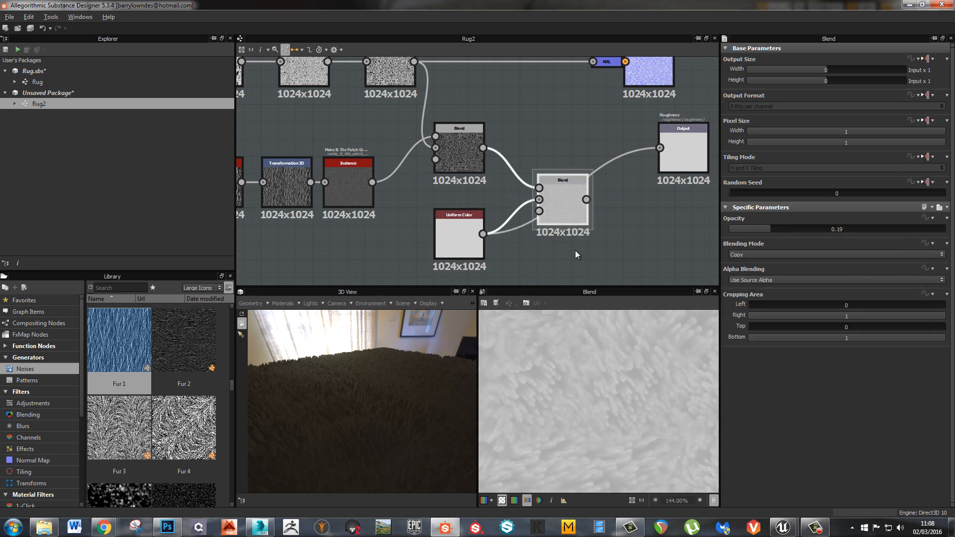
drag(771, 229, 774, 229)
middle_drag(618, 219, 603, 268)
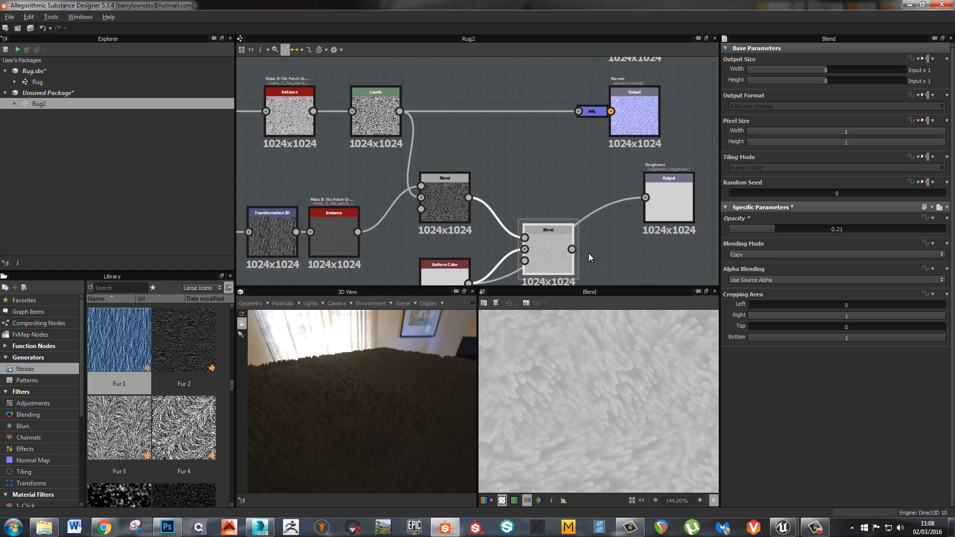
drag(664, 198, 671, 196)
drag(426, 405, 379, 393)
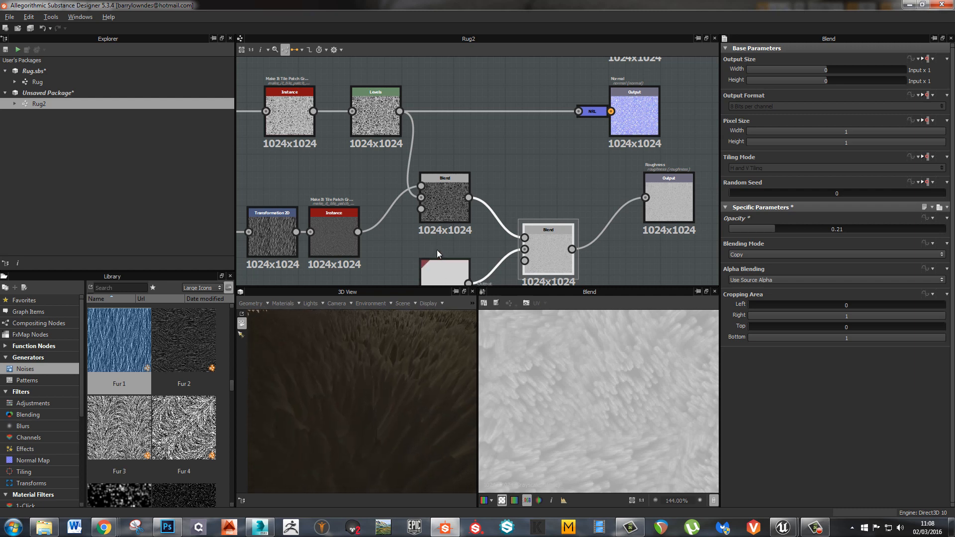
Set the first Blend node's Multiply opacity to 0.79 and preview its fur pattern
middle_drag(443, 201, 464, 192)
click(463, 193)
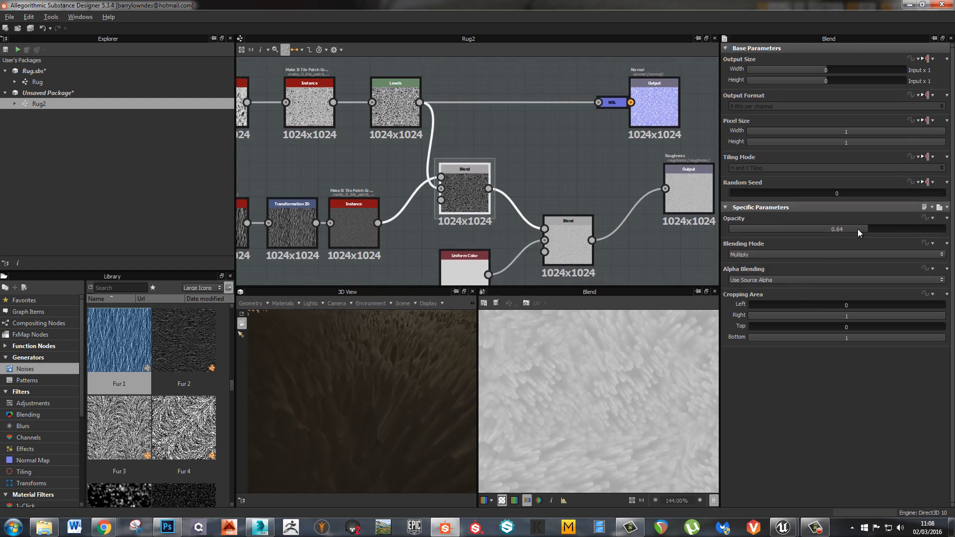
drag(860, 229, 899, 230)
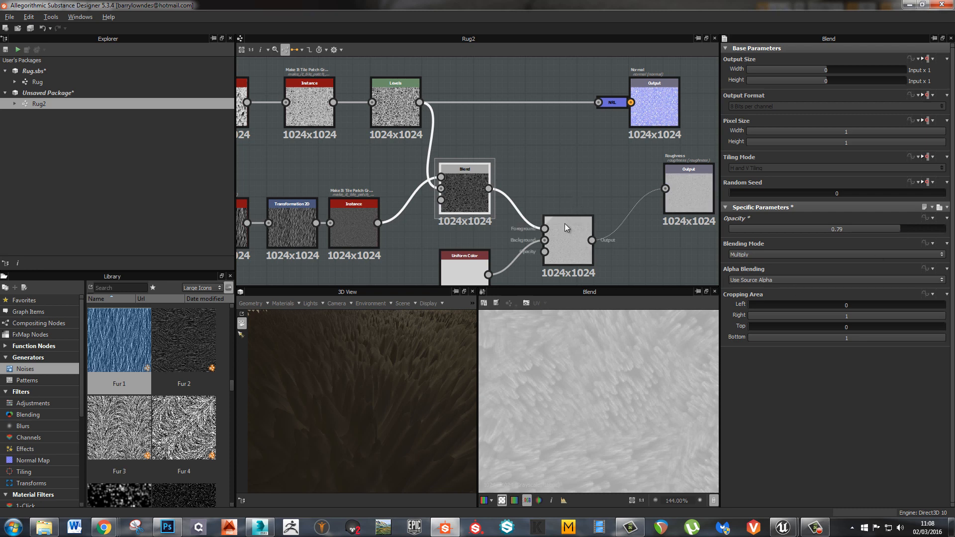
double_click(474, 201)
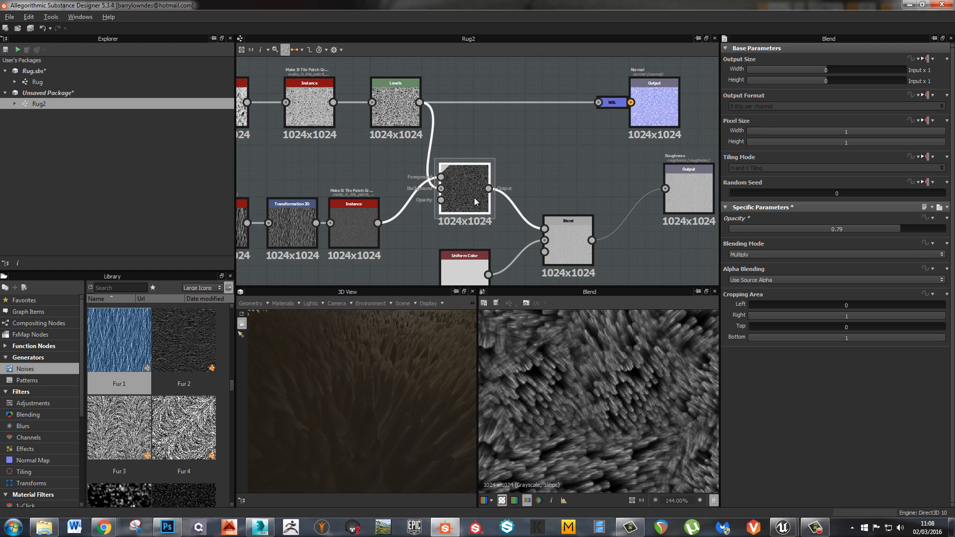
Set the second Blend node's opacity to 0.27 and check the rug in the 3D preview
double_click(572, 239)
drag(779, 226, 787, 228)
drag(369, 422, 426, 369)
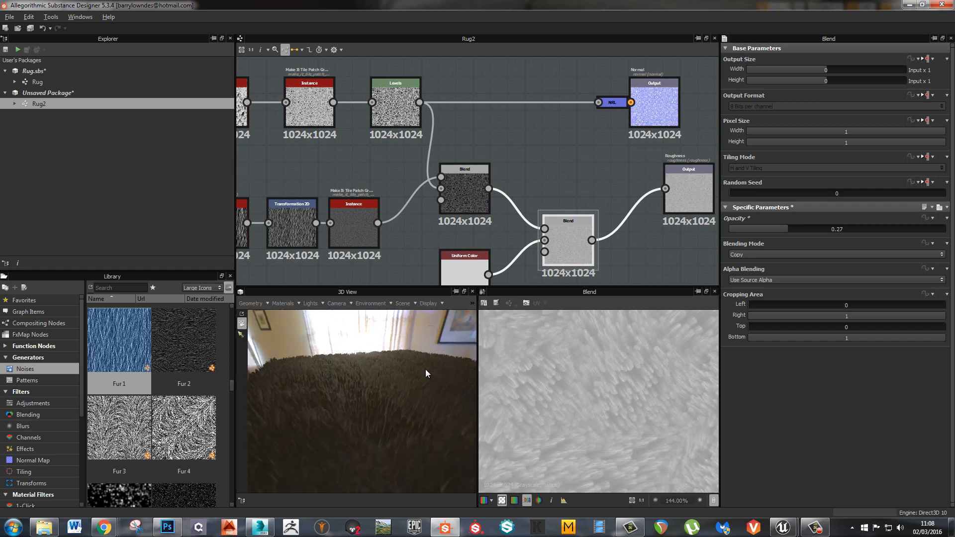
Compare the first Blend node's fur pattern with the Levels output in the 2D preview
middle_drag(559, 160, 549, 178)
scroll(549, 177, down, 4)
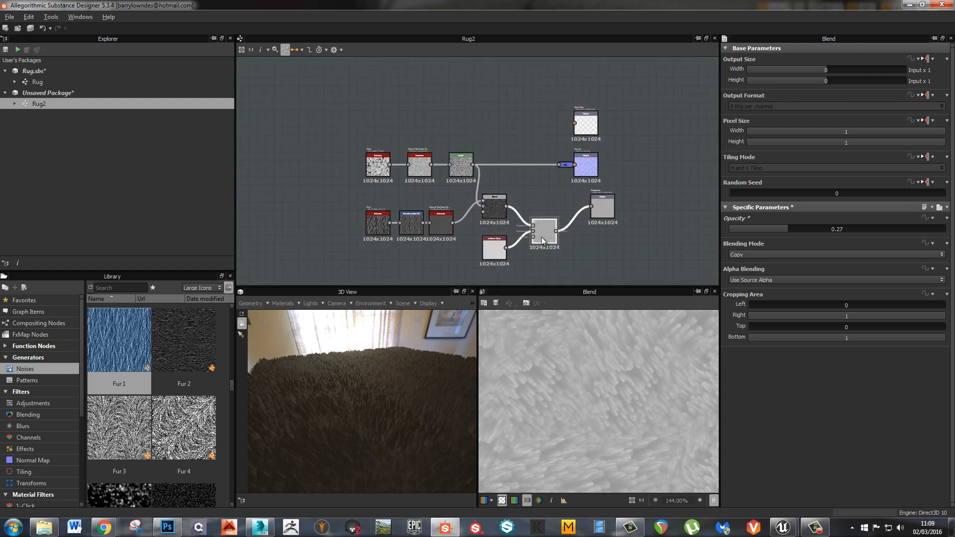
click(495, 214)
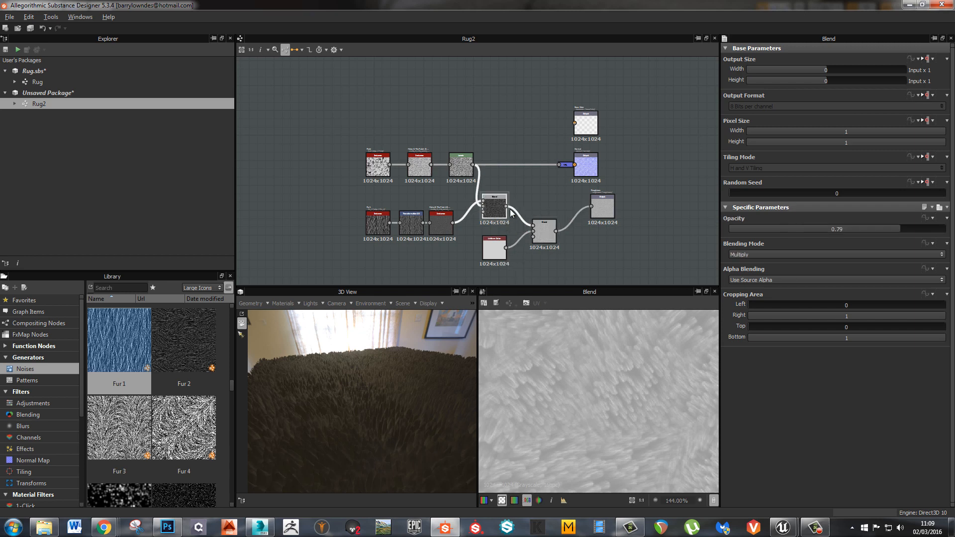
double_click(499, 205)
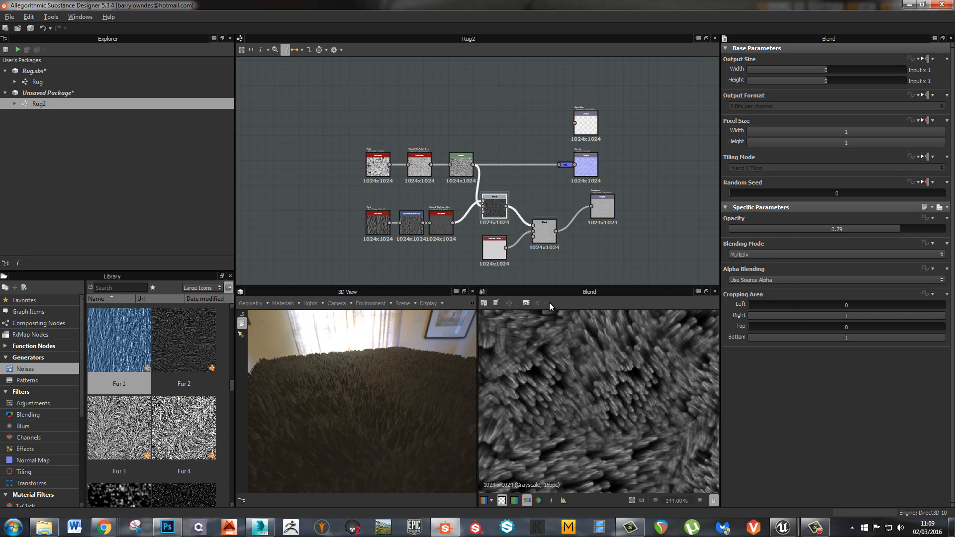
middle_drag(501, 206, 525, 204)
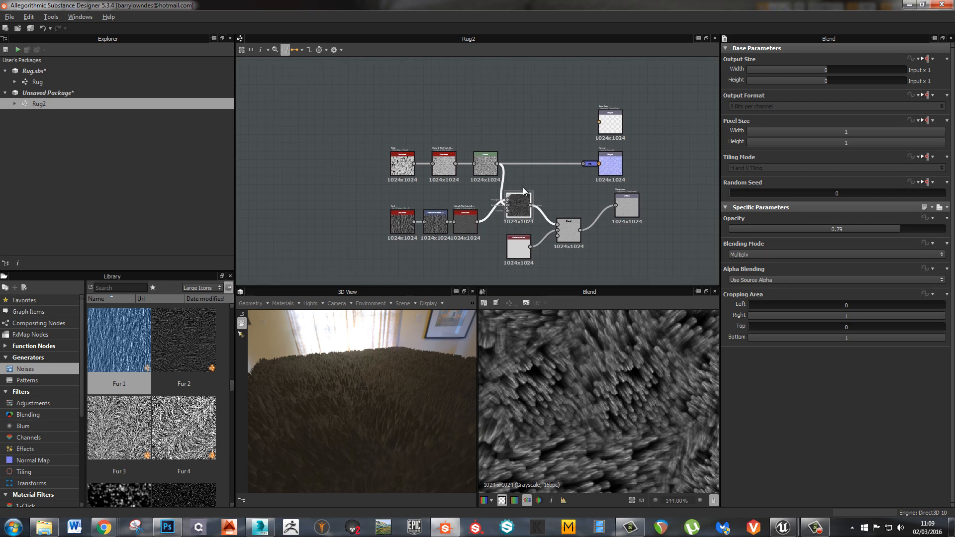
double_click(487, 171)
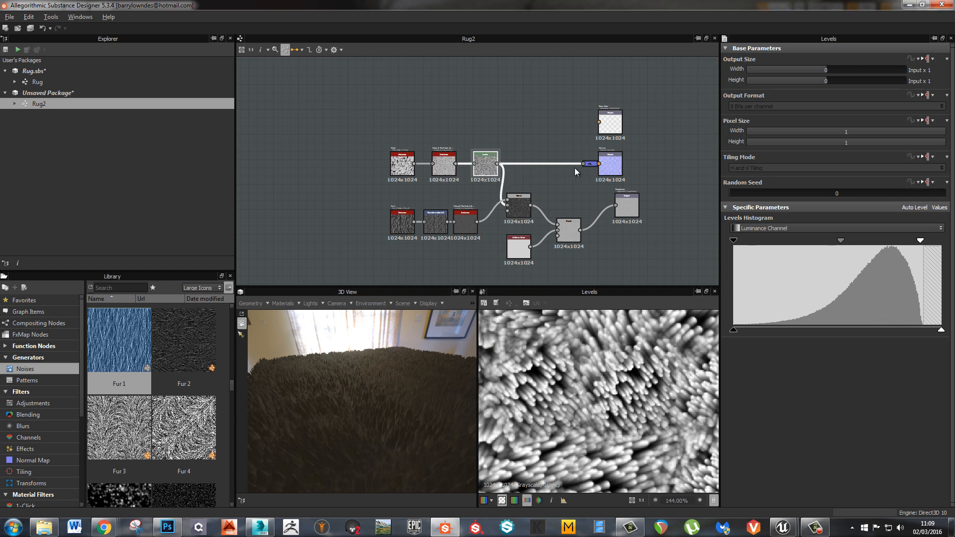
scroll(574, 168, up, 4)
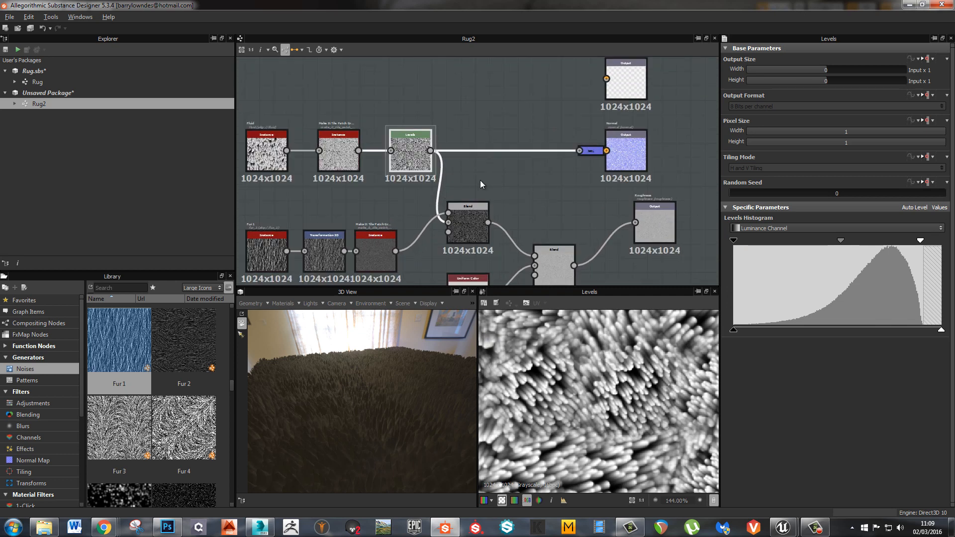
Move the Base Color, Normal and Roughness outputs farther from the other nodes and line them up in one column
middle_drag(507, 165, 506, 183)
click(518, 117)
drag(614, 102, 657, 103)
click(641, 176)
drag(642, 177, 684, 176)
drag(655, 252, 670, 252)
click(599, 129)
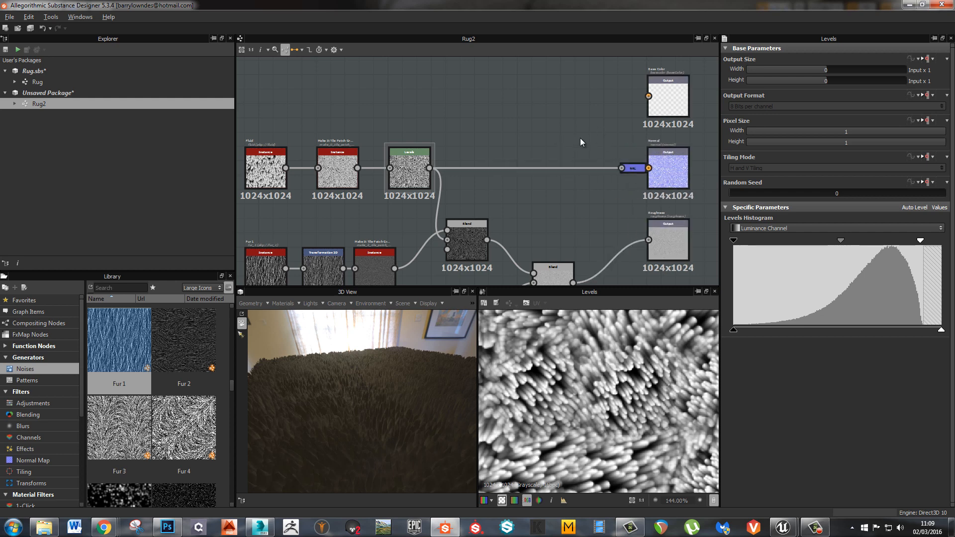
Add an RGBA Merge node between the Levels node and the Base Color output
middle_drag(580, 139, 567, 143)
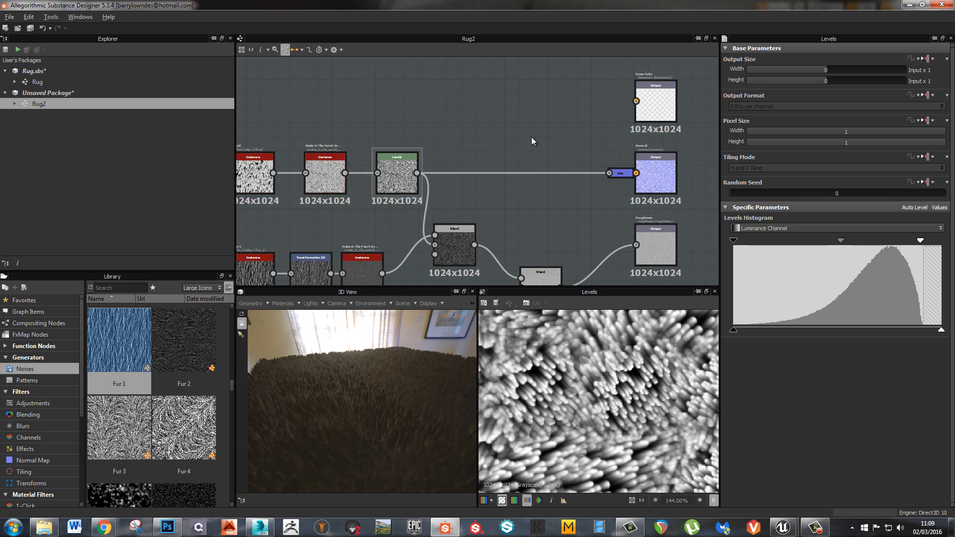
key(space)
text(merge)
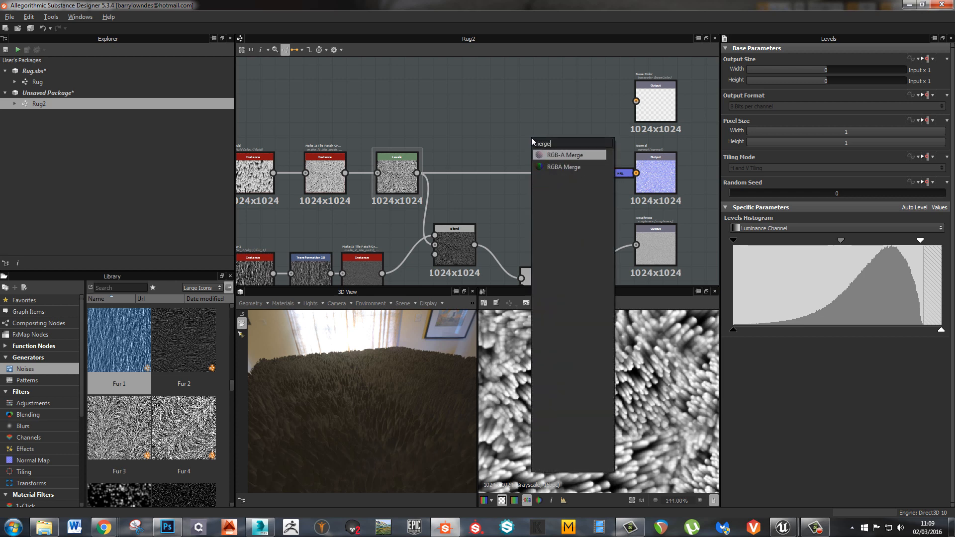
key(Down)
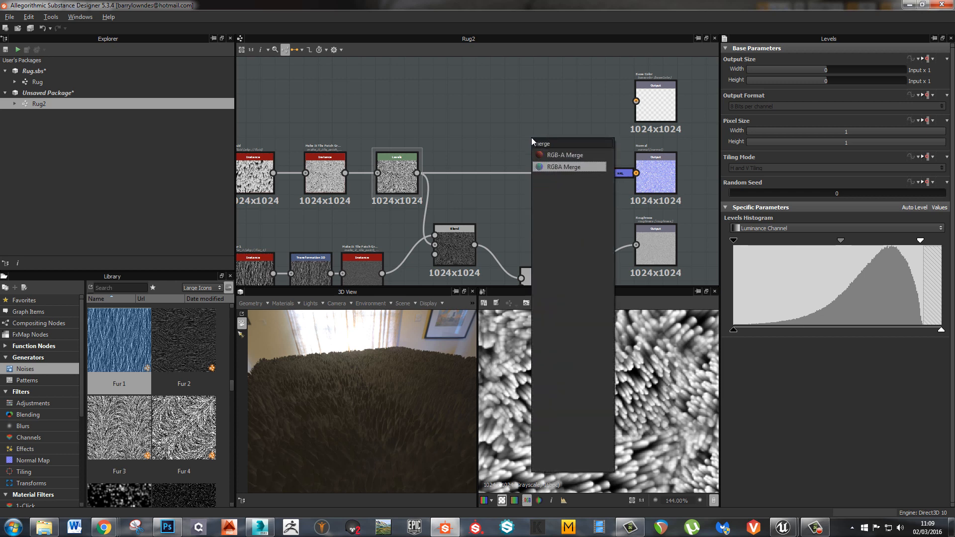
key(Return)
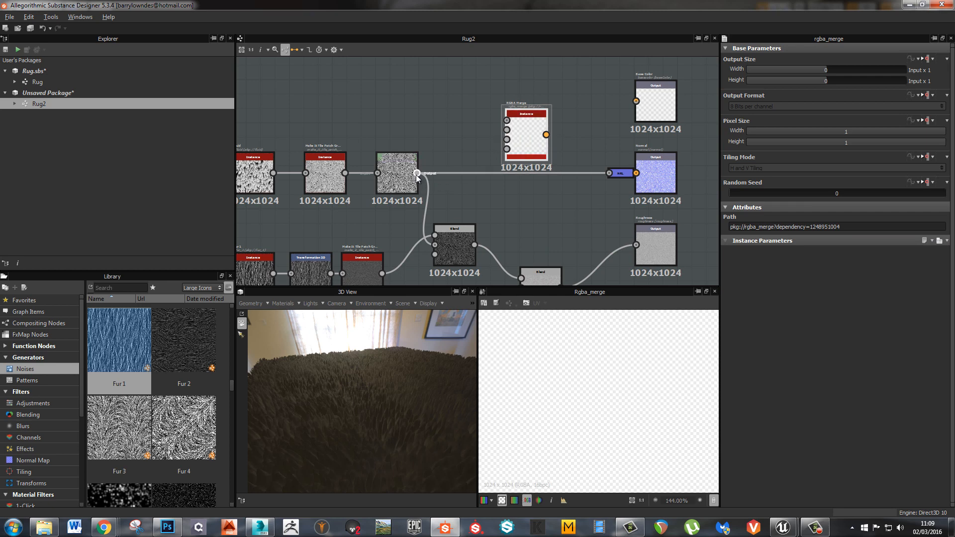
Feed Levels into the RGBA Merge's red input and the second Blend into its green input, and connect the merge to Base Color
drag(416, 173, 507, 121)
middle_drag(521, 241, 503, 174)
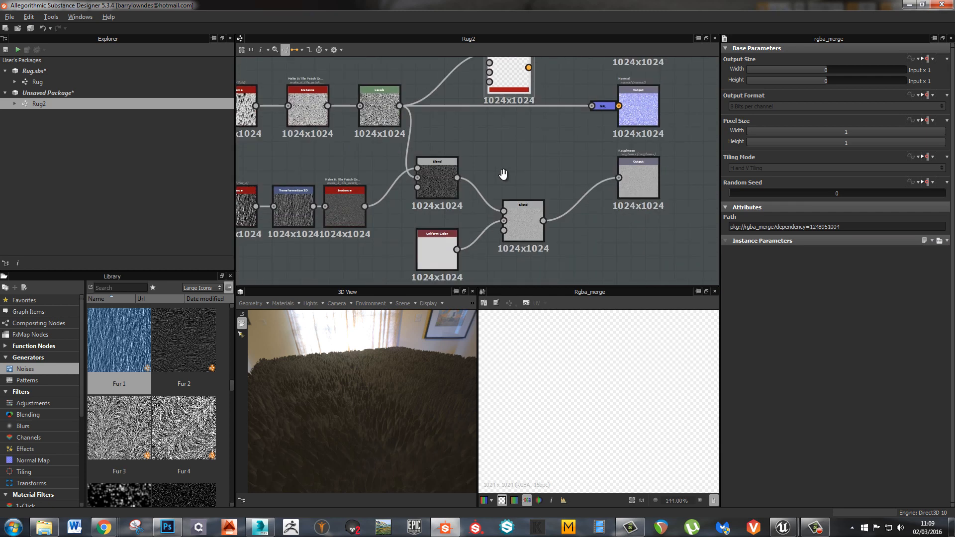
mouse_move(543, 221)
mouse_down()
mouse_move(485, 107)
mouse_move(489, 71)
mouse_up()
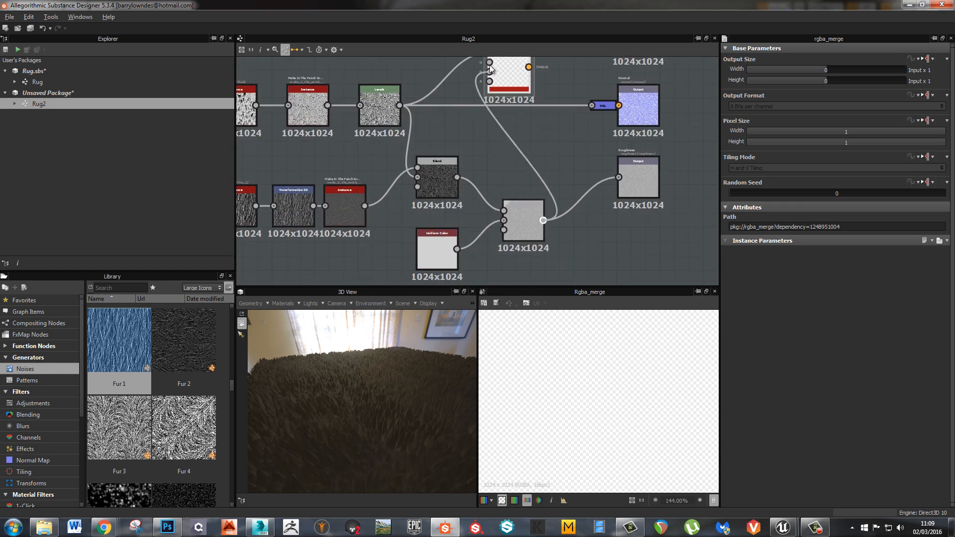
middle_drag(525, 159, 528, 252)
drag(530, 160, 623, 135)
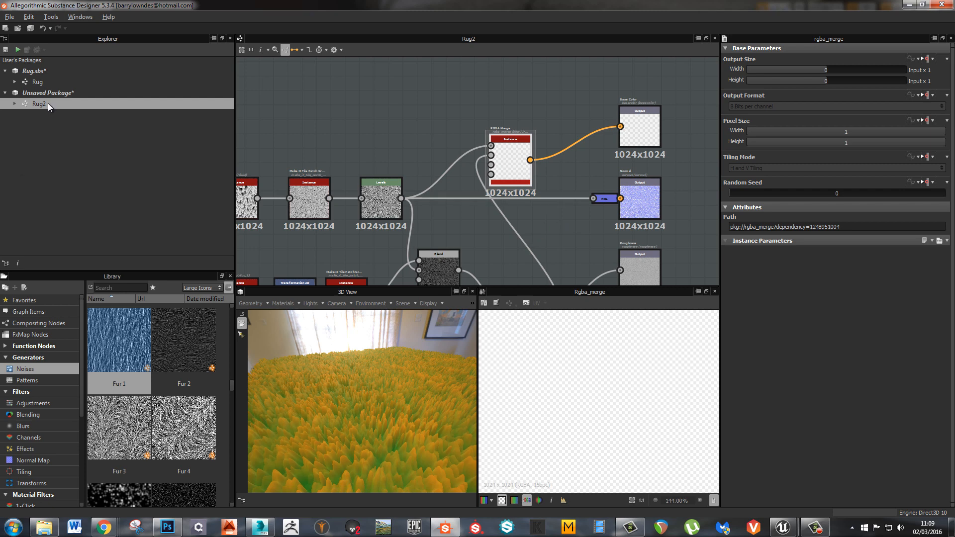
Save the package as Rug2 in the Rug folder and open the bitmap export settings for the Rug2 graph
click(30, 29)
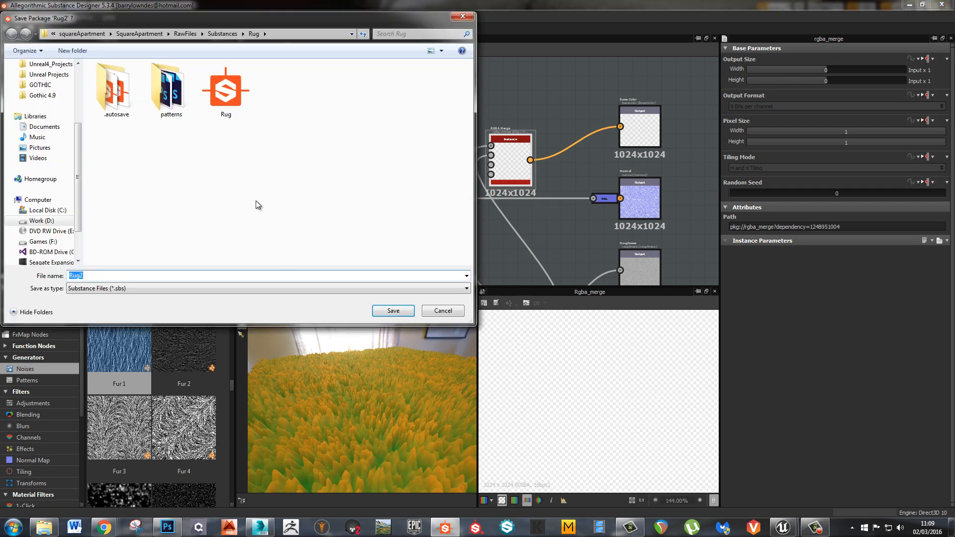
click(384, 313)
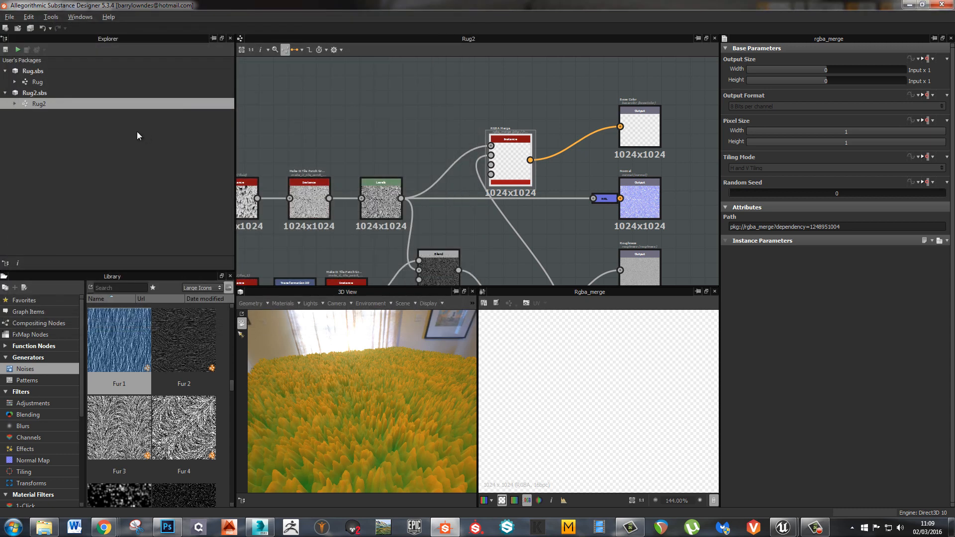
right_click(55, 104)
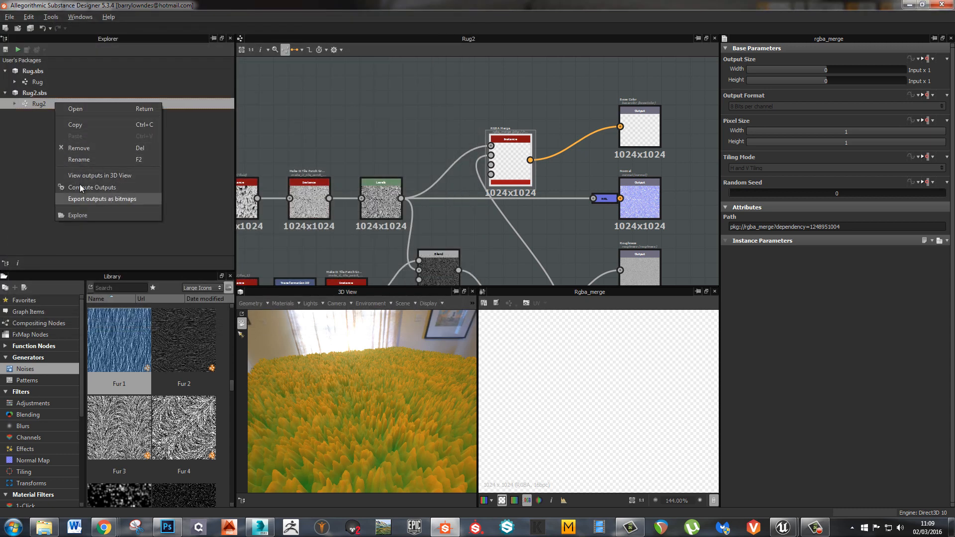
click(53, 114)
click(44, 106)
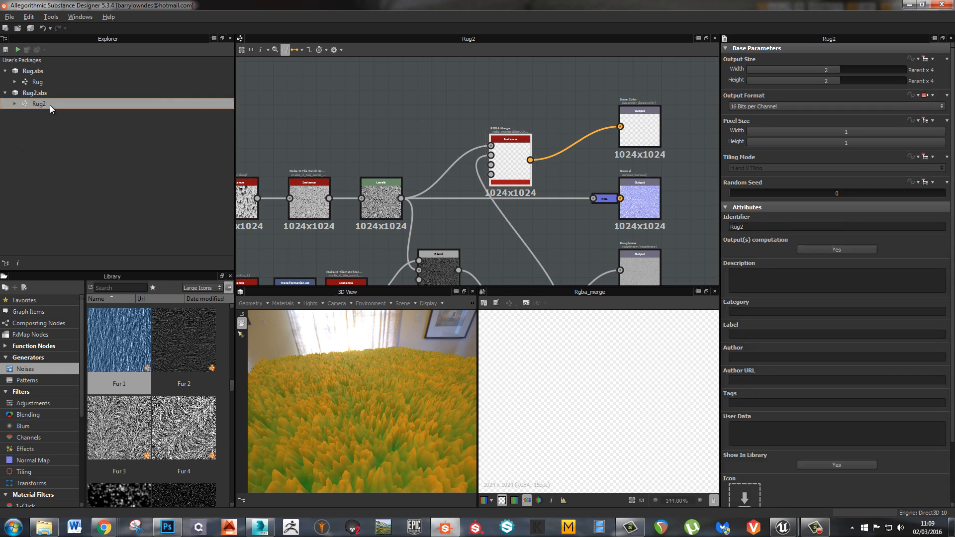
right_click(49, 106)
click(98, 202)
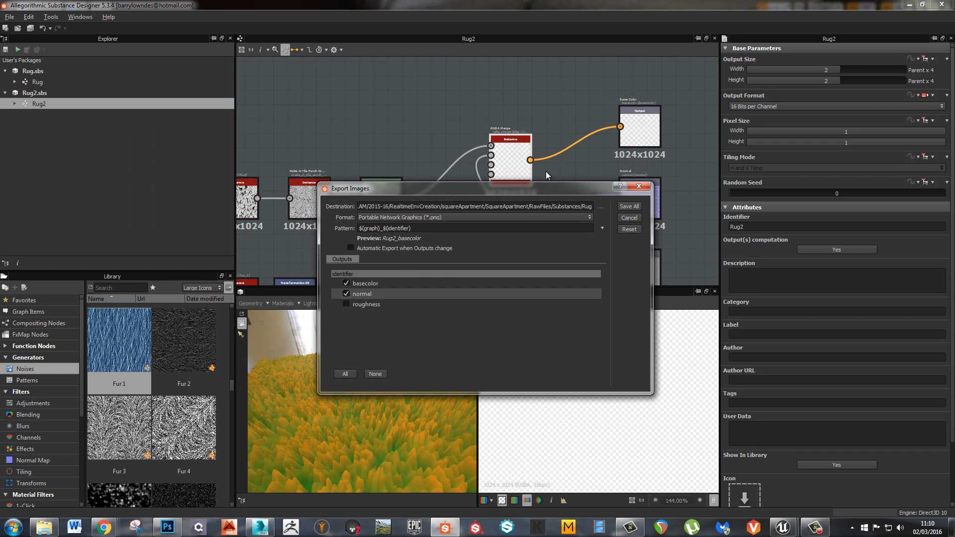
Export only the basecolor and normal outputs as Truevision Targa images, leaving roughness out
drag(529, 192, 543, 255)
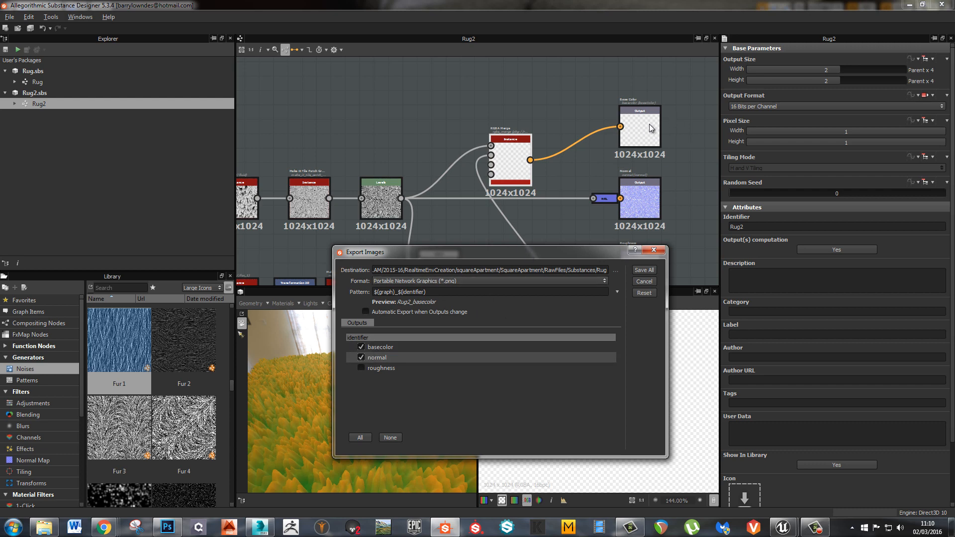
click(507, 280)
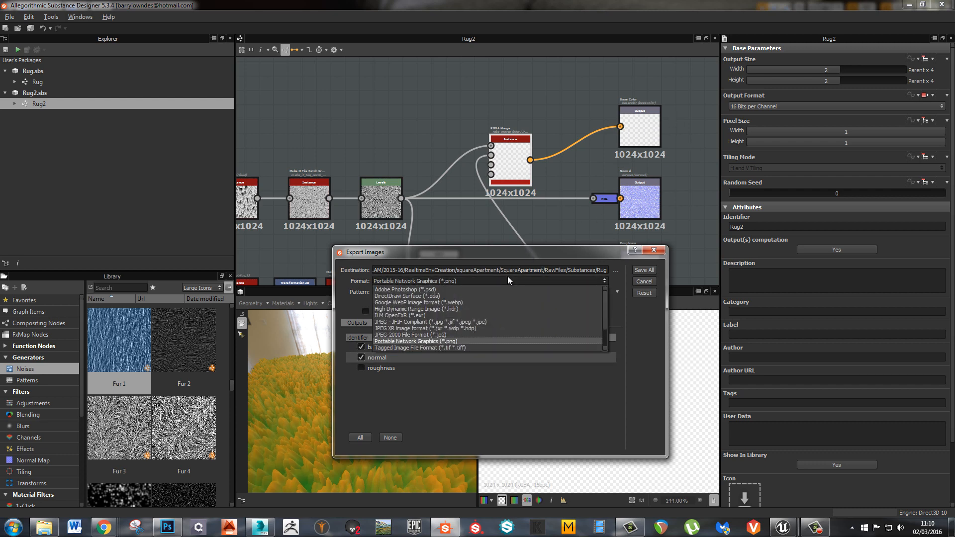
scroll(477, 322, down, 3)
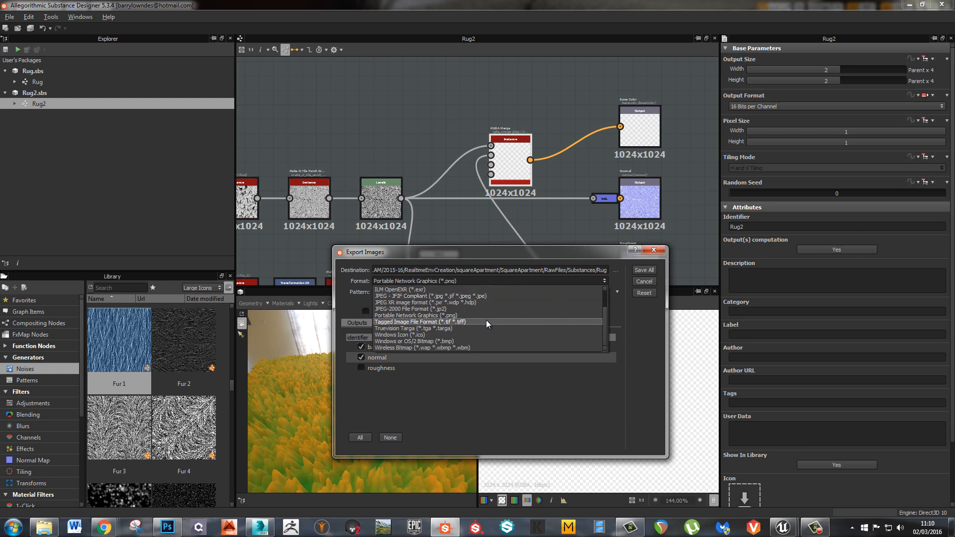
click(472, 326)
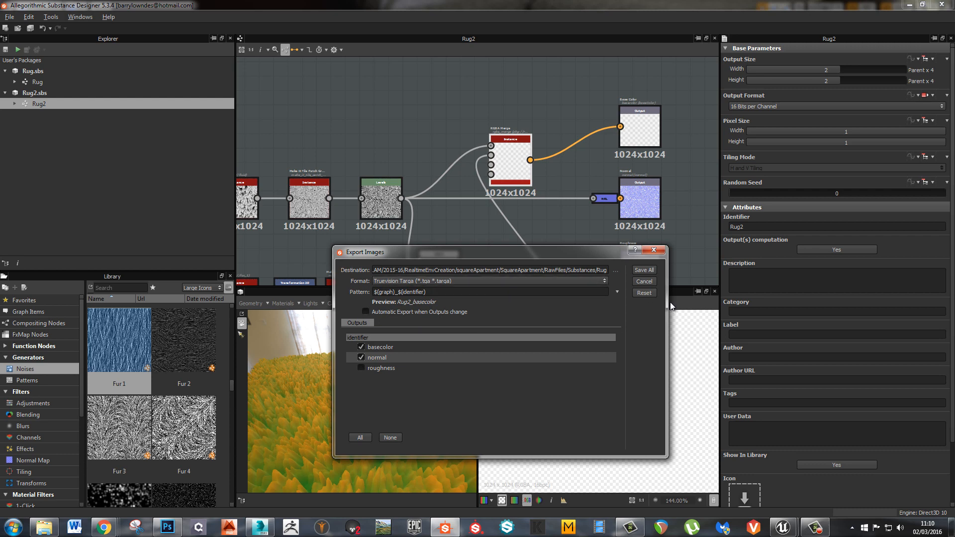
click(649, 271)
Re-export the Rug2 graph's outputs with the existing export settings
middle_drag(533, 209, 523, 171)
click(338, 50)
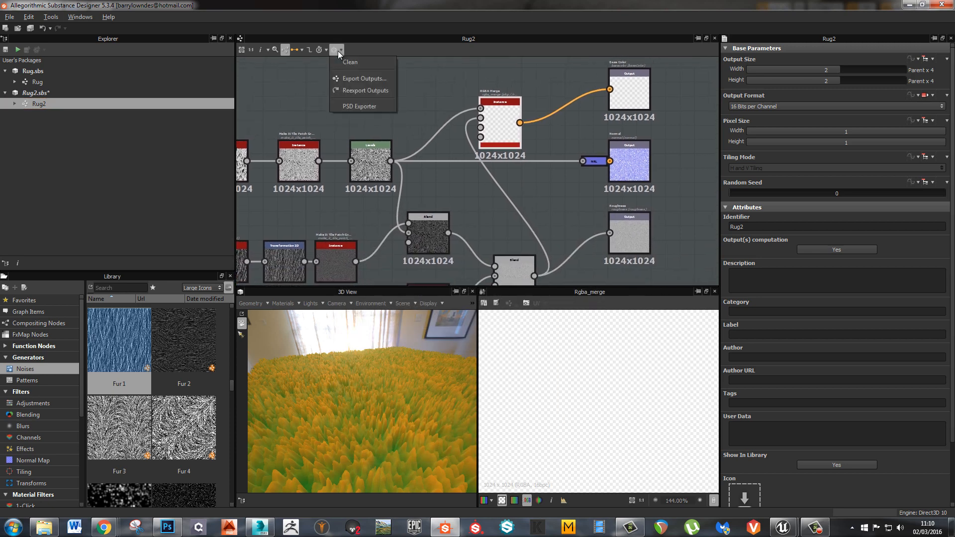
click(360, 91)
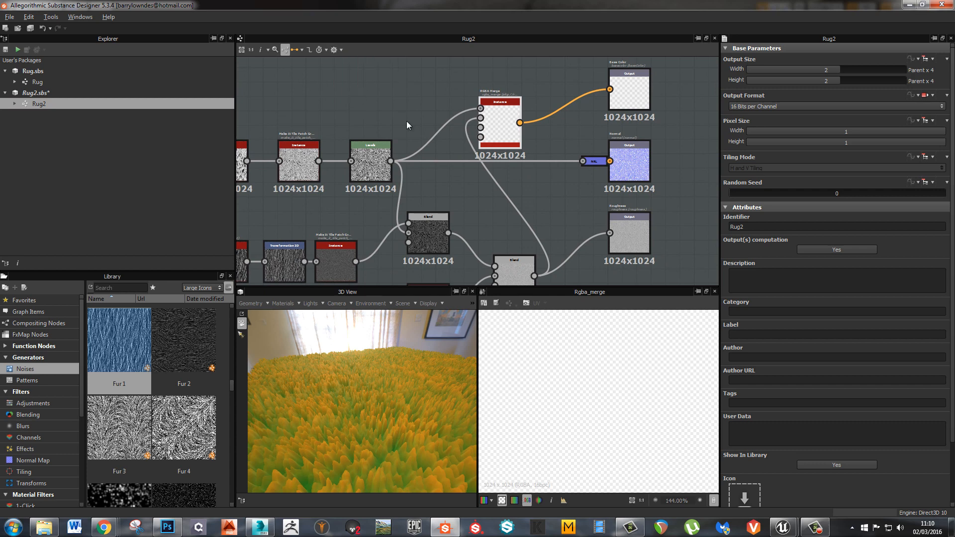
Shift the Levels node's luminance midtone slightly and re-export the Rug2 outputs
click(383, 189)
drag(841, 240, 843, 241)
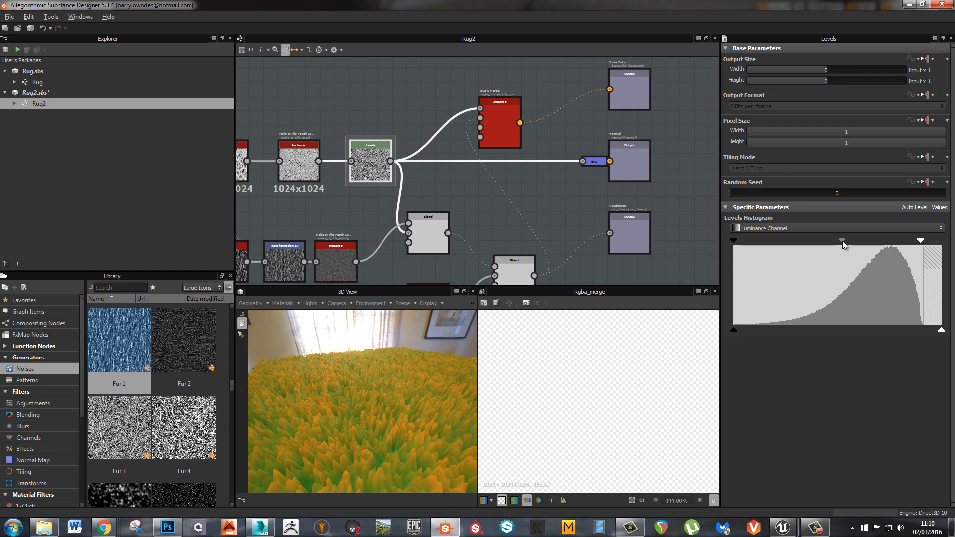
click(334, 49)
click(360, 92)
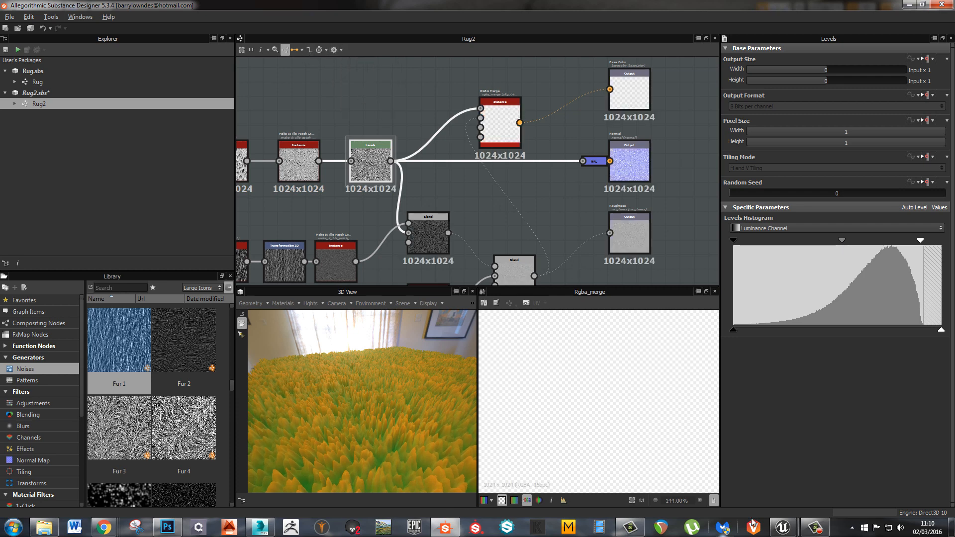
Switch to the Unreal Editor's apartment level and leave the full-screen viewport to show the Content Browser
mouse_move(782, 527)
click(730, 484)
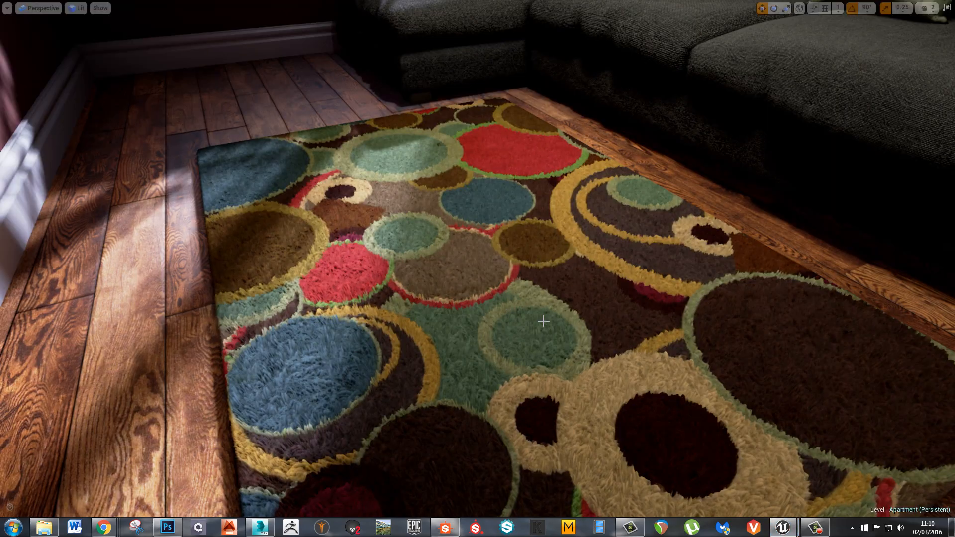
right_drag(473, 302, 423, 280)
key(F11)
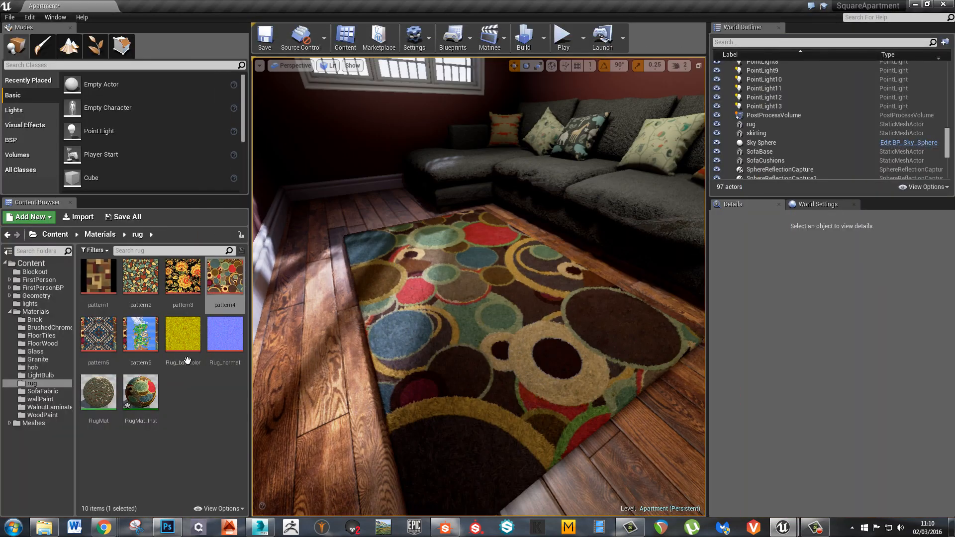
Create a new folder named rug2 inside the Materials folder
click(35, 312)
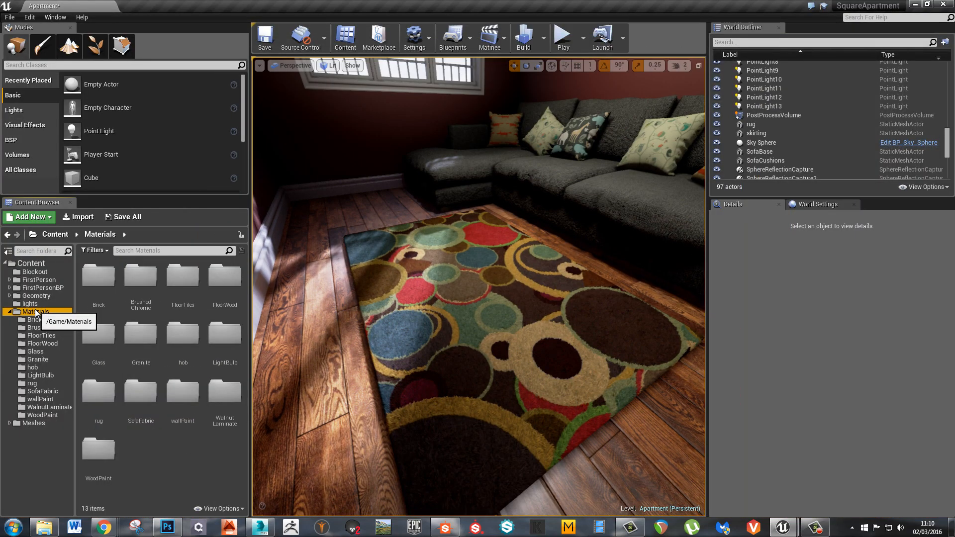
right_click(36, 311)
click(64, 314)
text(rug2)
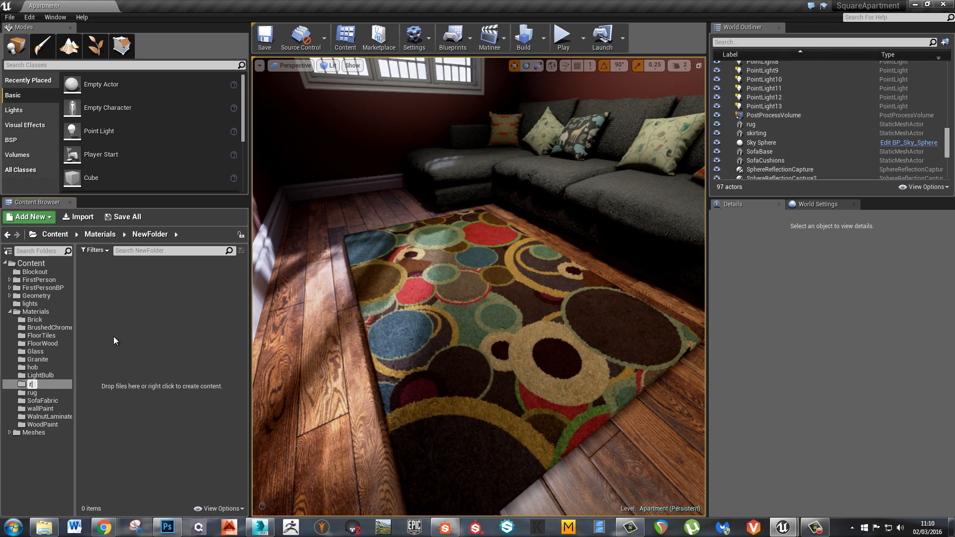
key(Return)
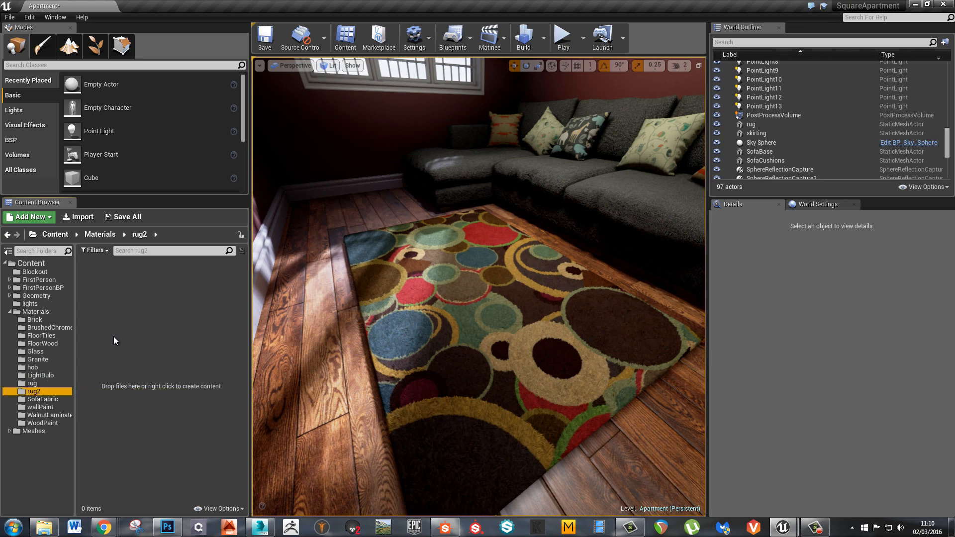
Import the Rug2_basecolor and Rug2_normal Targa textures from the Rug folder into rug2
right_click(133, 354)
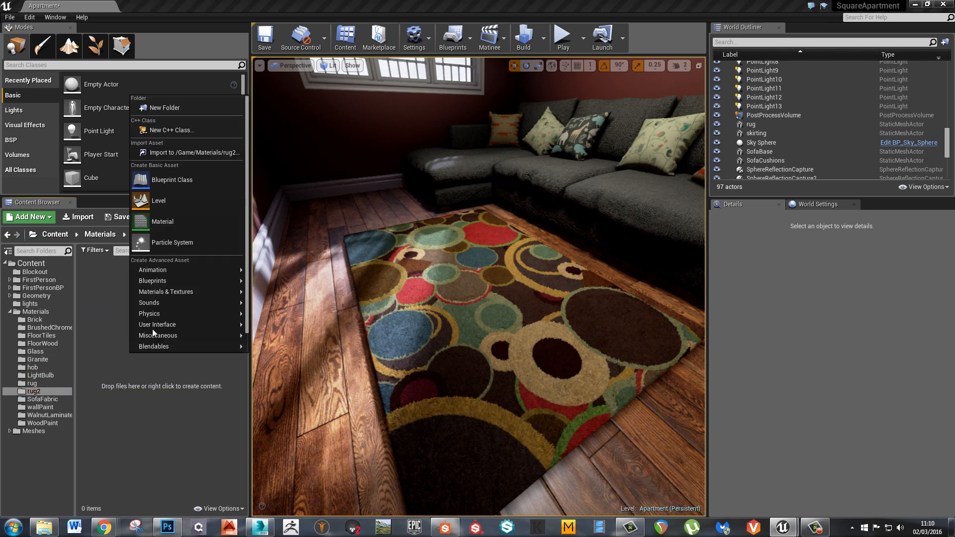
click(178, 150)
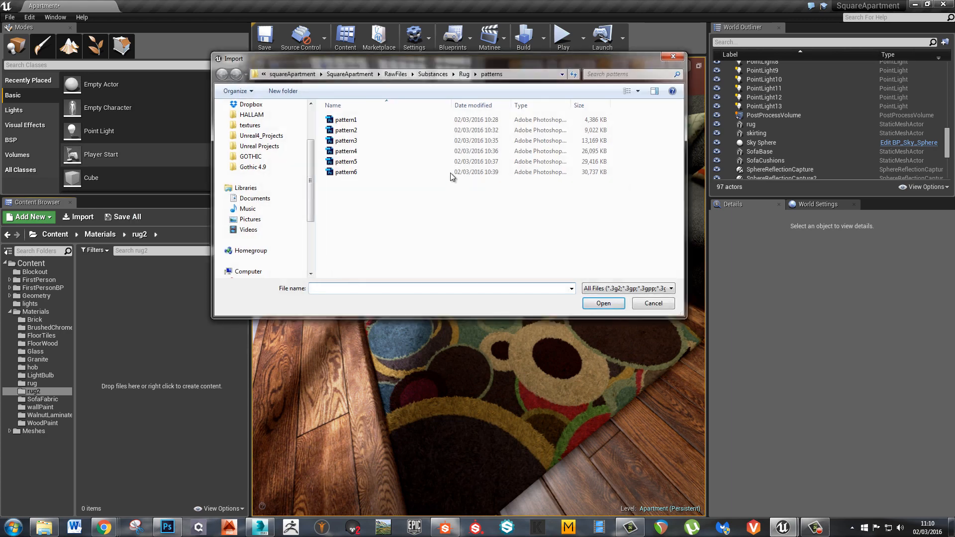
click(464, 75)
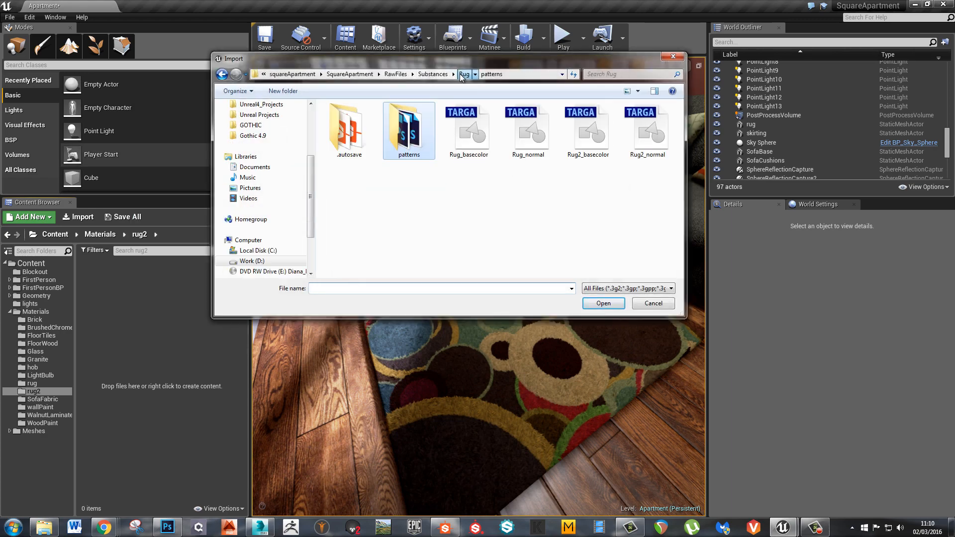
click(588, 130)
ctrl+click(668, 137)
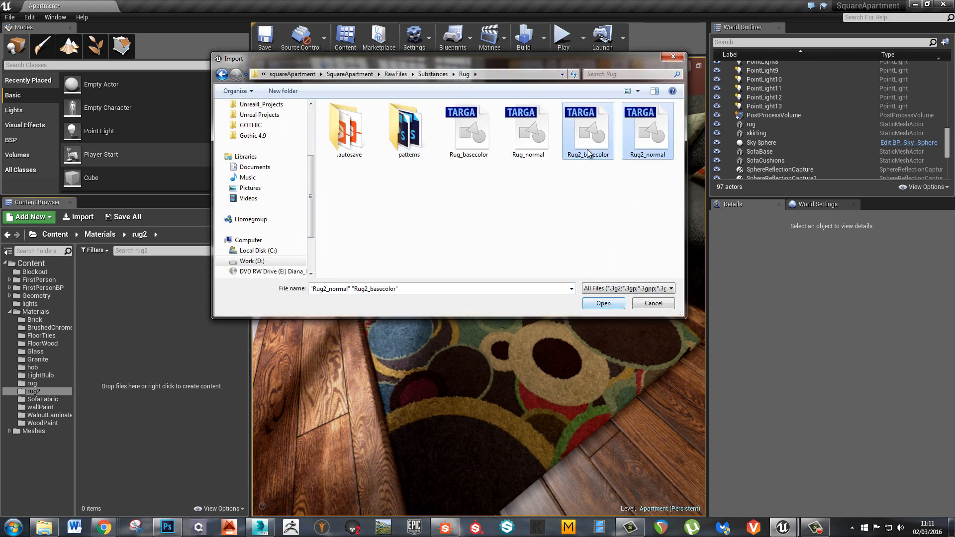
click(603, 303)
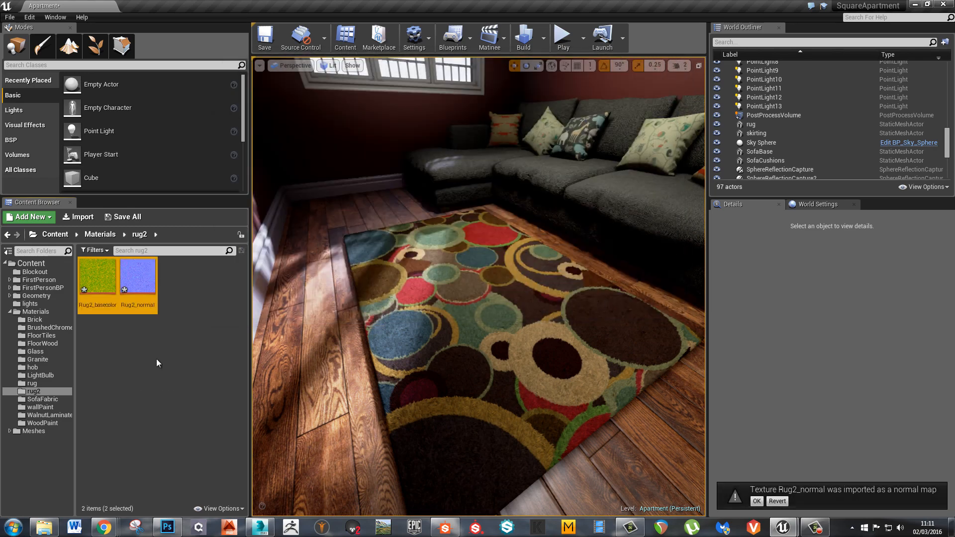
Create a material named Rug2Mat in the rug2 folder and open it for editing
right_click(168, 368)
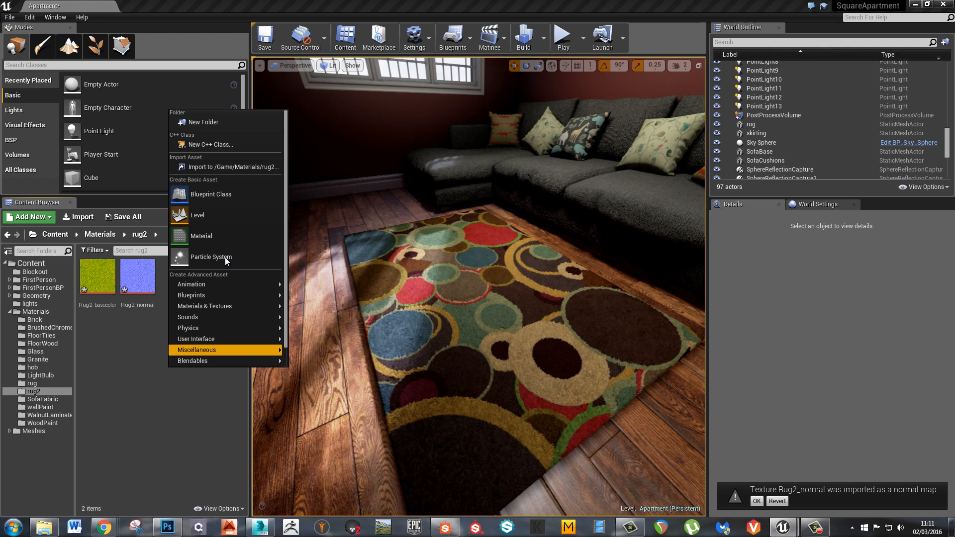
click(231, 223)
text(Ru)
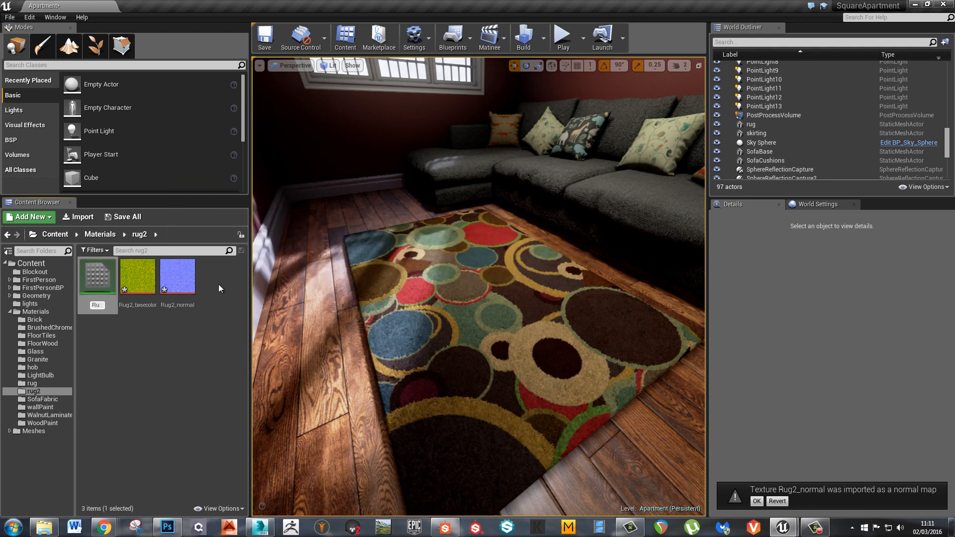
text(g2Mat)
key(Return)
double_click(180, 283)
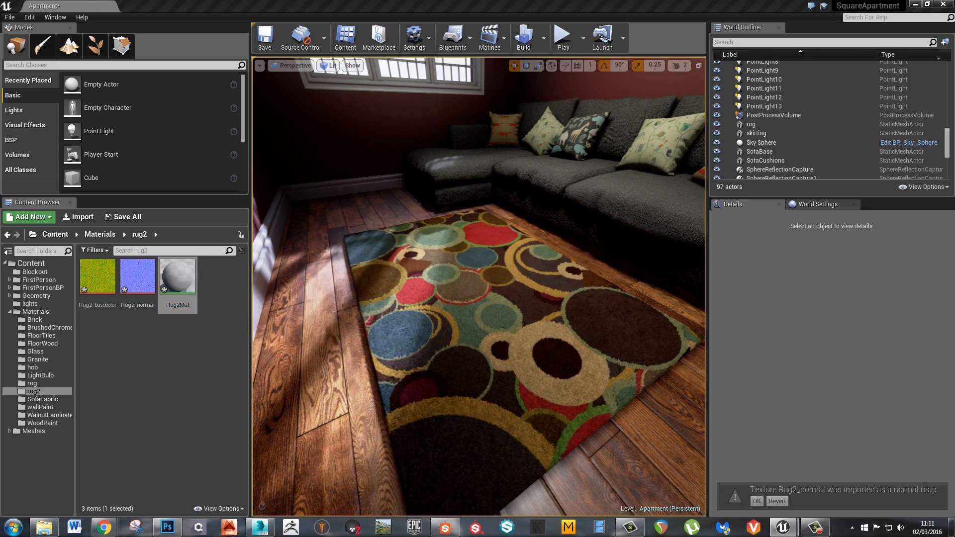
Add texture samples for Rug2_normal and Rug2_basecolor to the Rug2Mat graph, enlarging the material editor window
drag(551, 163, 312, 74)
drag(692, 329, 840, 470)
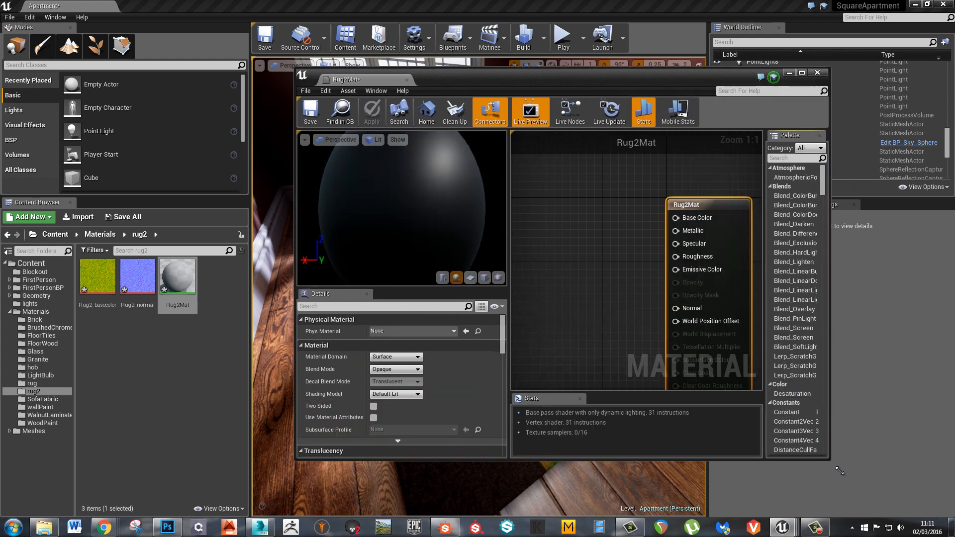
drag(138, 276, 571, 363)
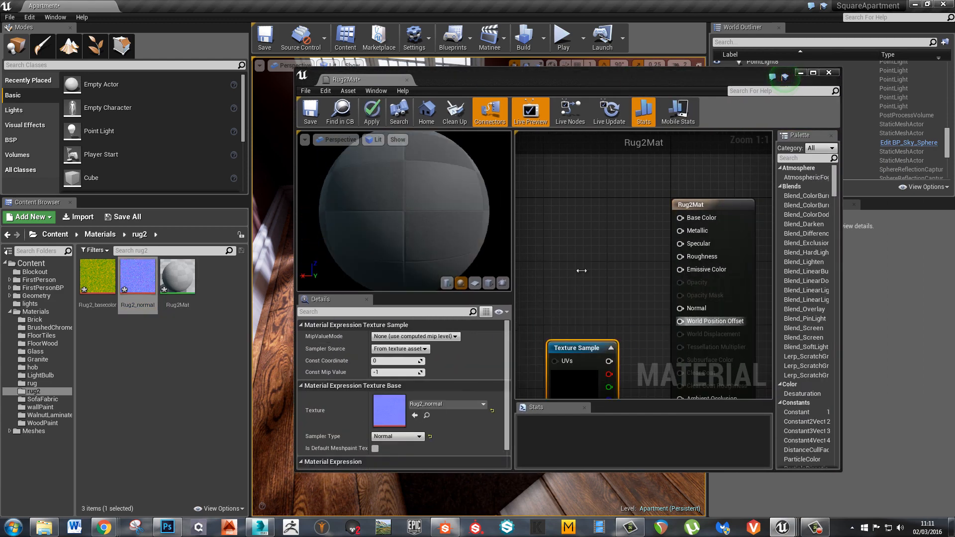
click(99, 290)
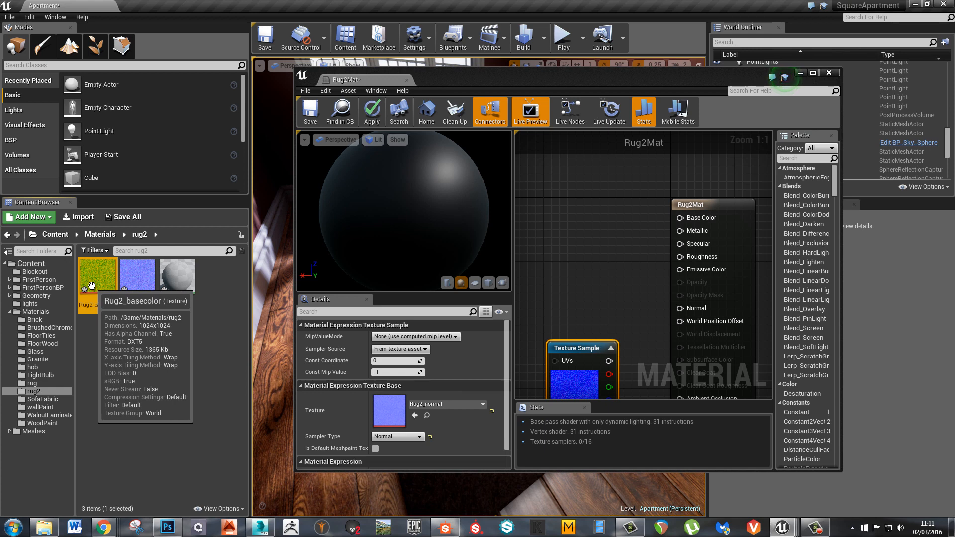
drag(97, 277, 573, 241)
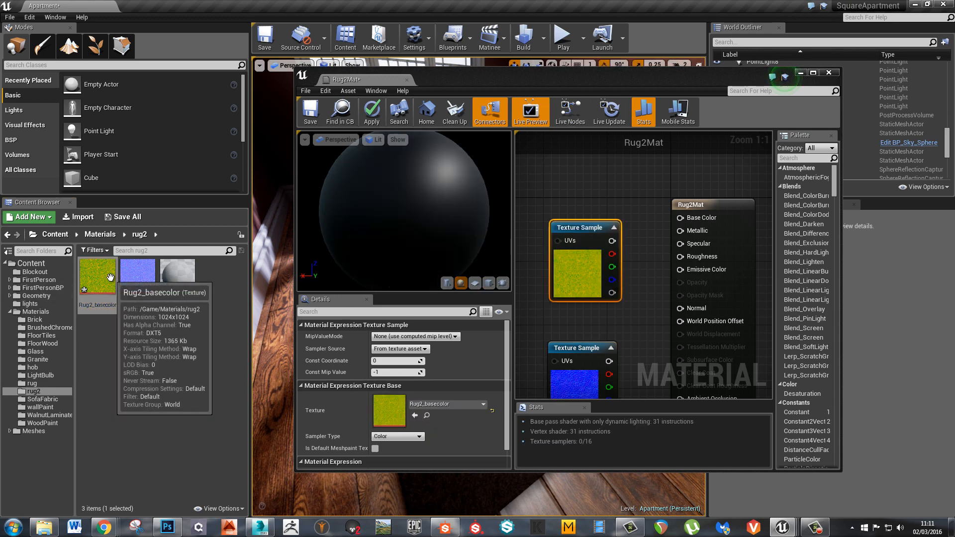
double_click(558, 76)
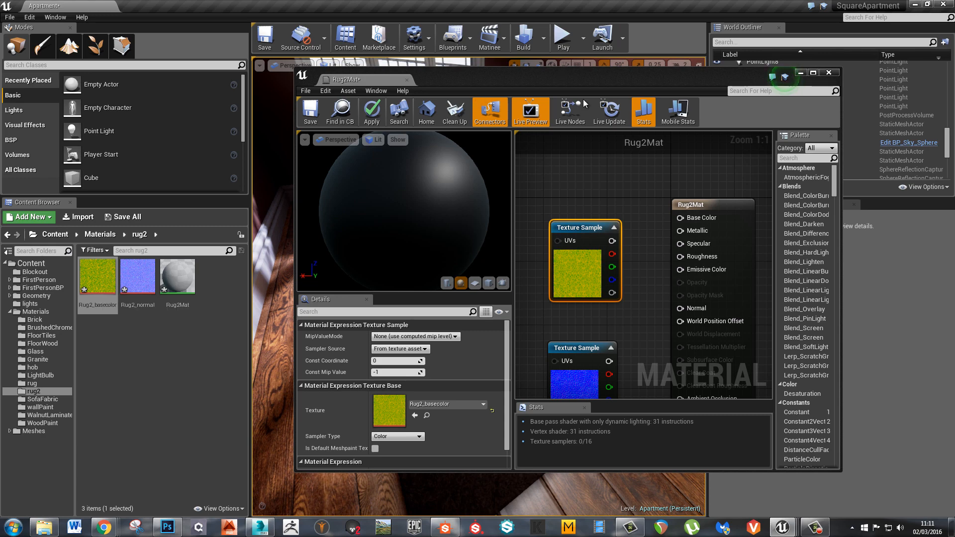
scroll(539, 235, down, 4)
scroll(532, 235, up, 1)
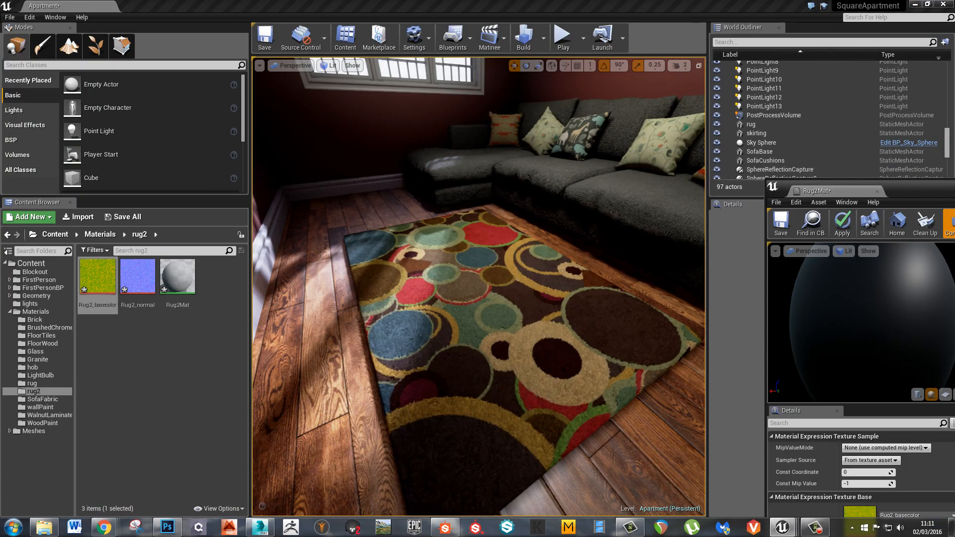
Examine the existing rug's fur relief in the apartment level from close up and from a distance
right_drag(479, 380, 388, 379)
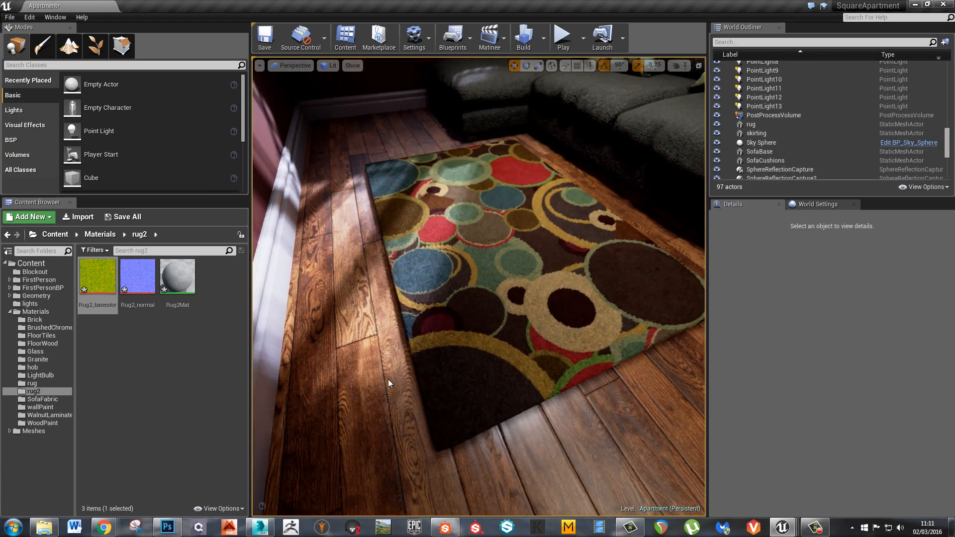
scroll(388, 378, up, 6)
scroll(402, 372, up, 4)
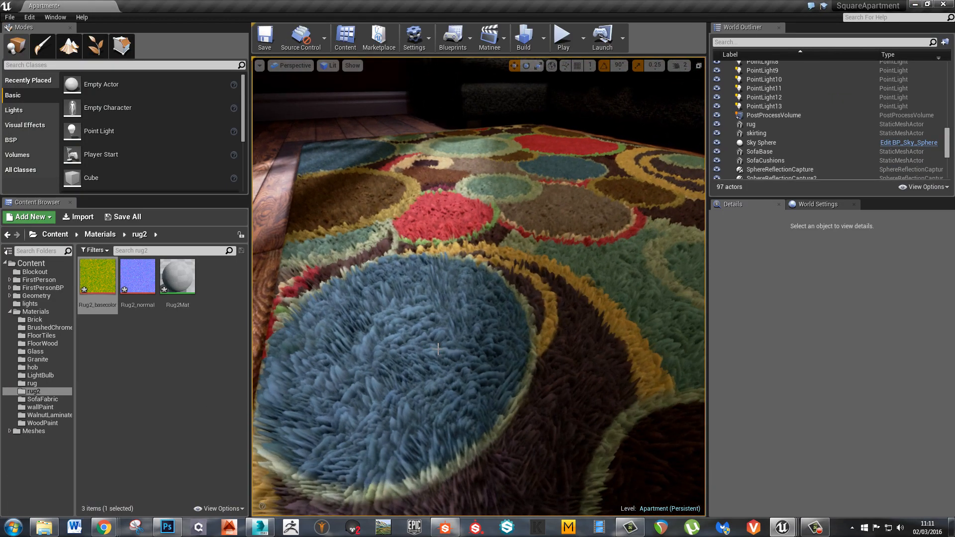
right_drag(437, 349, 449, 322)
scroll(436, 345, down, 8)
scroll(404, 330, up, 5)
scroll(309, 336, down, 3)
scroll(309, 336, up, 5)
scroll(346, 364, down, 7)
scroll(449, 322, up, 5)
scroll(449, 322, down, 5)
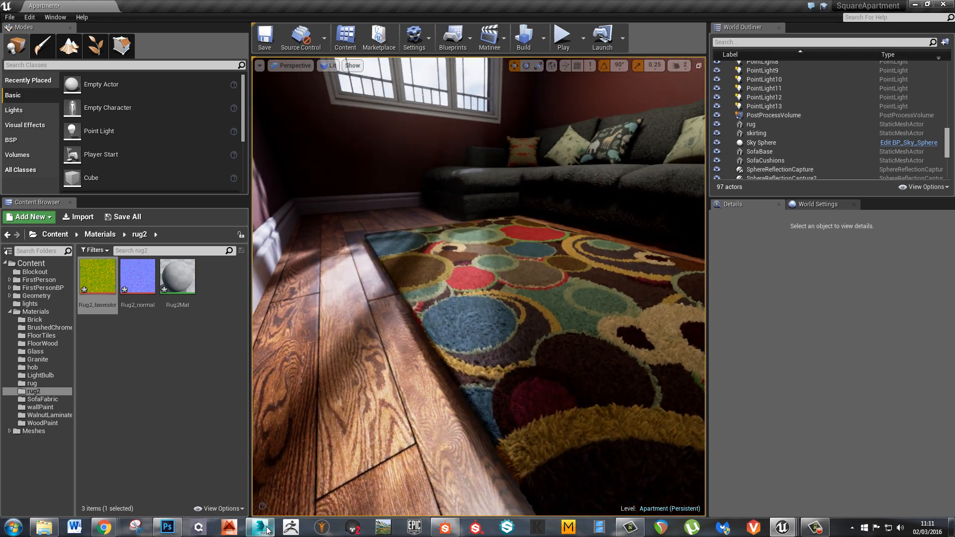
Switch to 3ds Max to check the rug's mesh, and return to the rug in the Unreal level
click(260, 526)
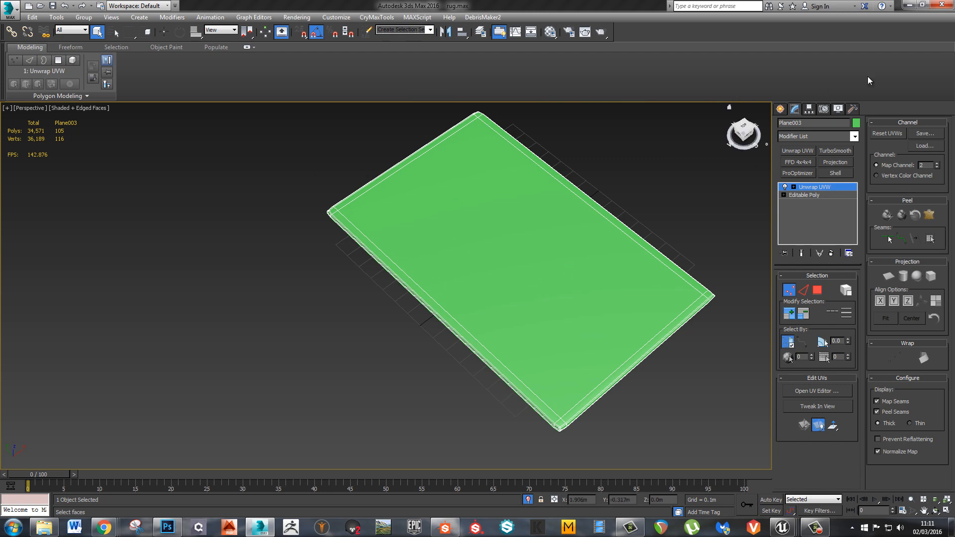
click(908, 5)
scroll(467, 332, up, 4)
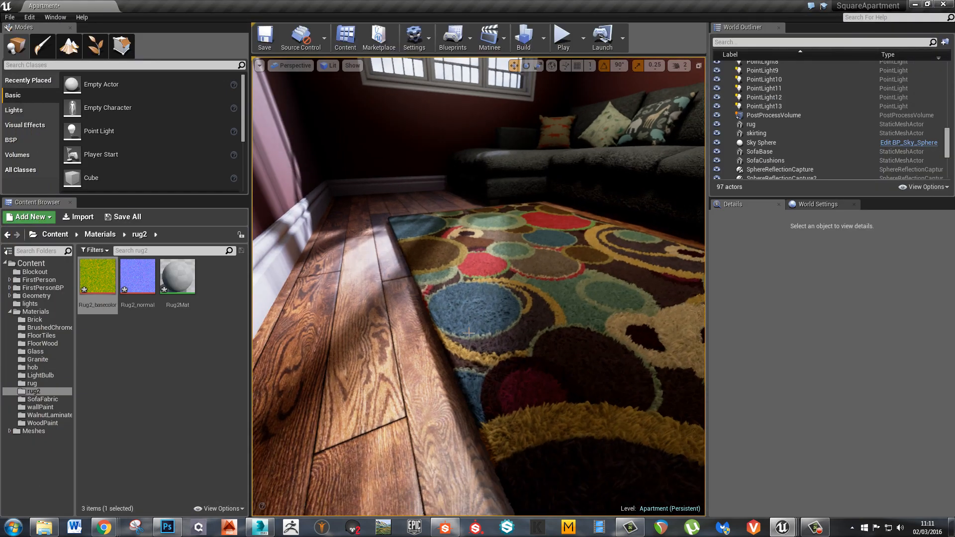
scroll(468, 333, up, 2)
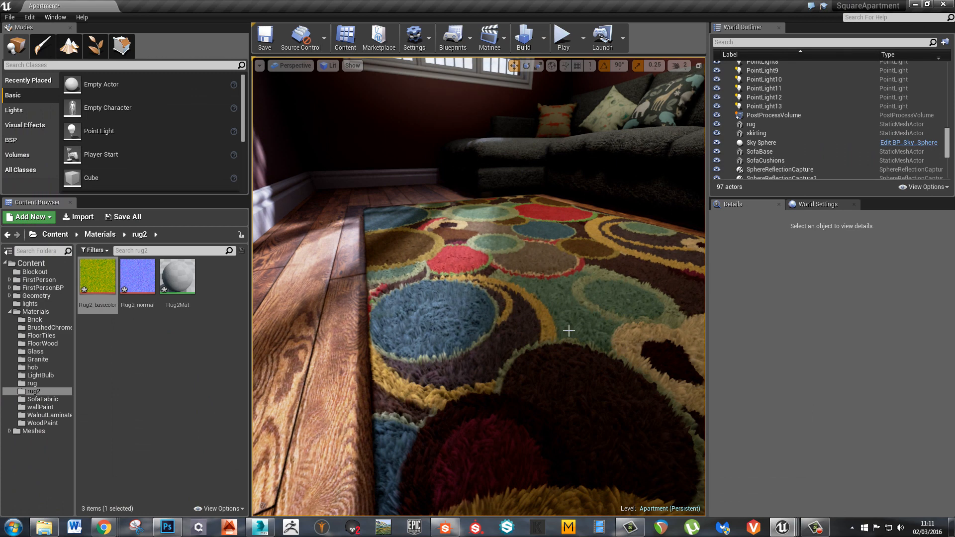
Add a ParallaxOcclusionMapping node to the Rug2Mat graph and place it clear of the two texture samples
drag(954, 201, 597, 1)
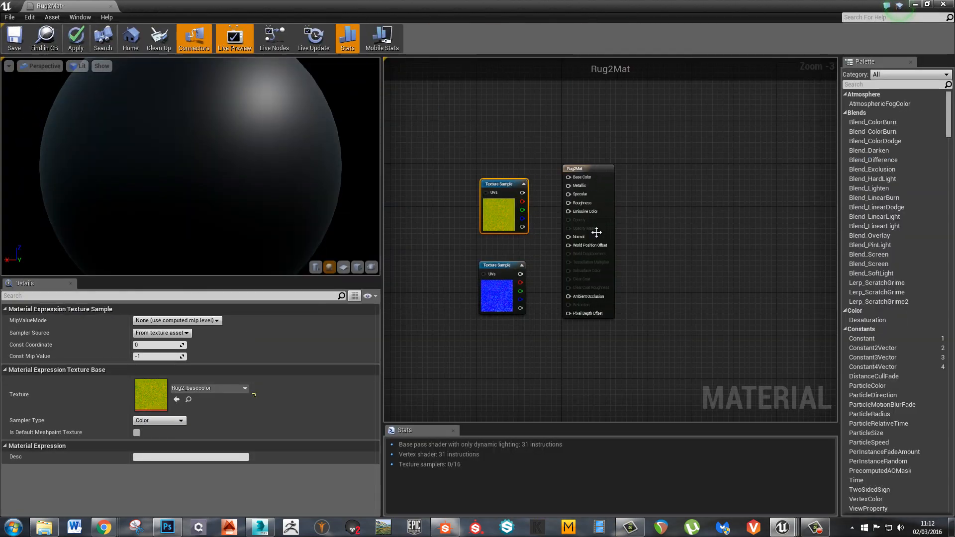
click(419, 212)
right_drag(497, 228, 643, 231)
right_click(489, 282)
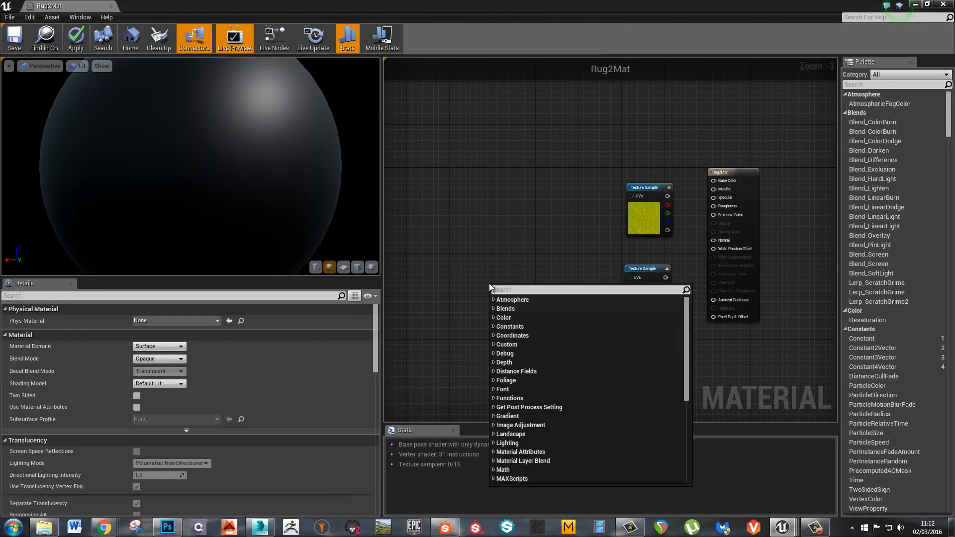
text(par)
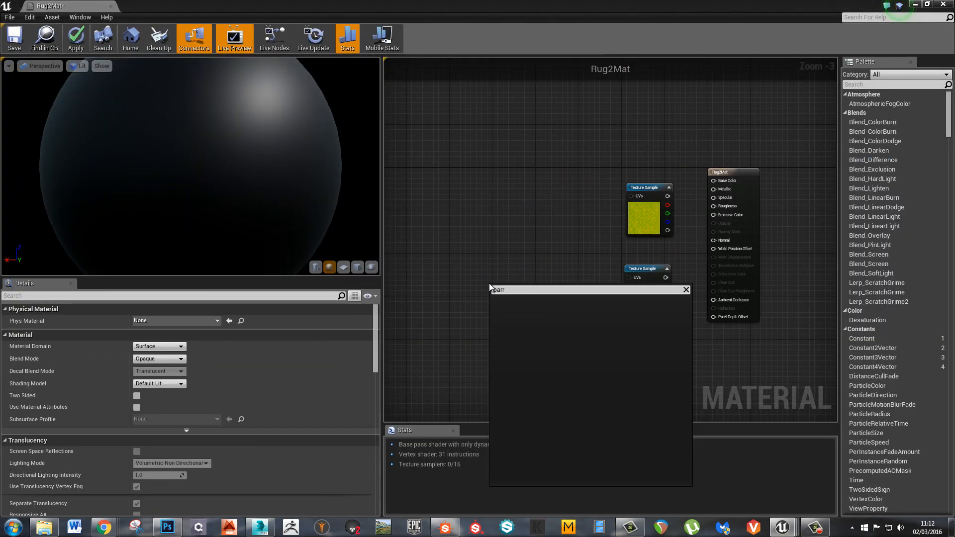
text(all)
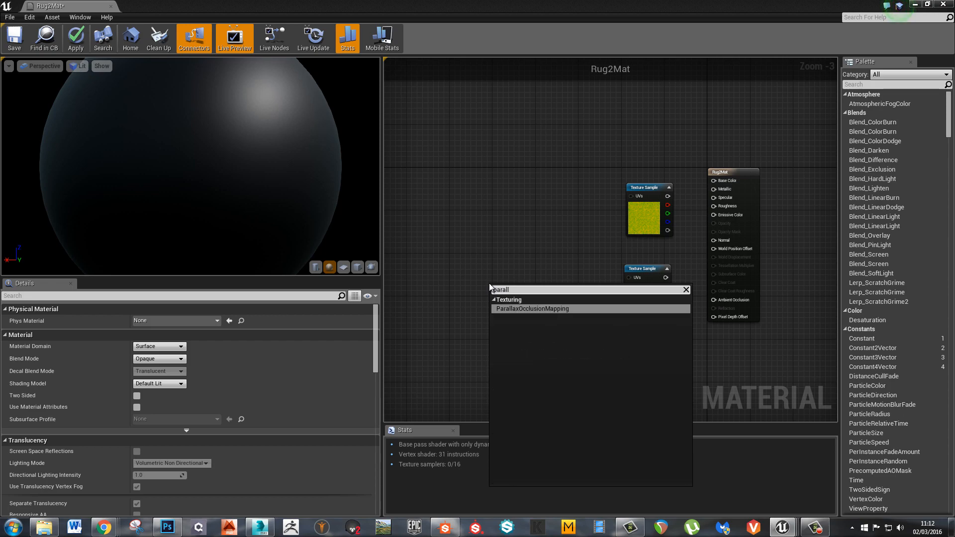
click(536, 308)
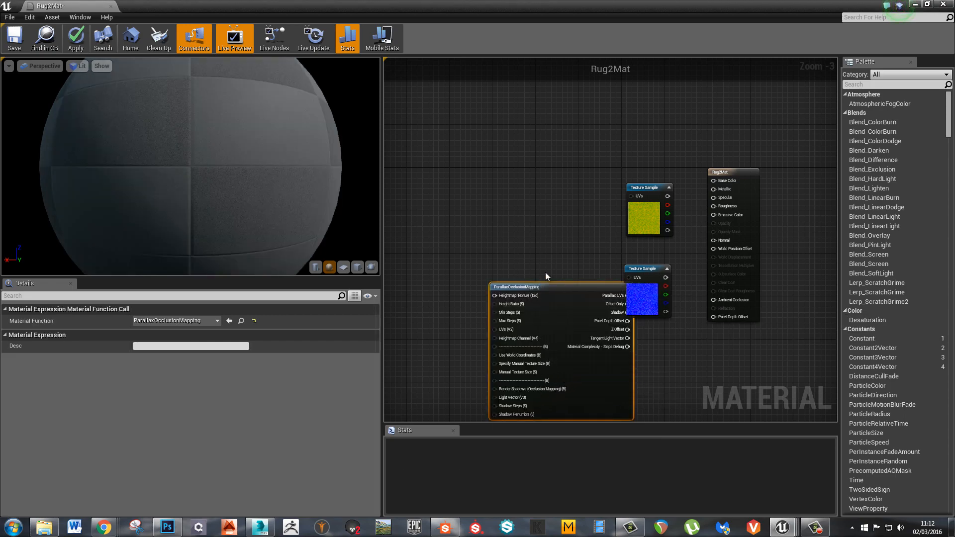
right_drag(545, 274, 634, 218)
mouse_move(607, 221)
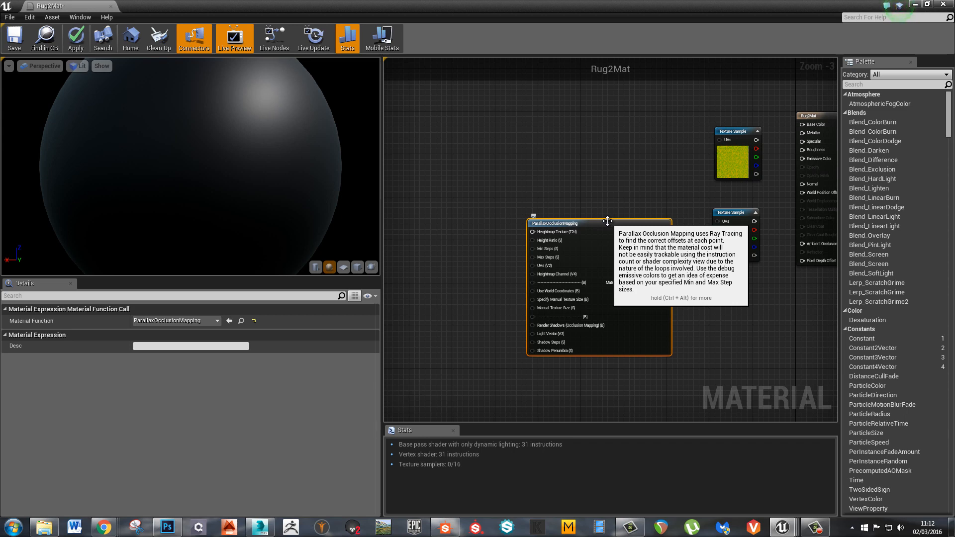
Examine the ParallaxOcclusionMapping node's inputs, especially what its Heightmap Texture input expects
scroll(560, 201, up, 3)
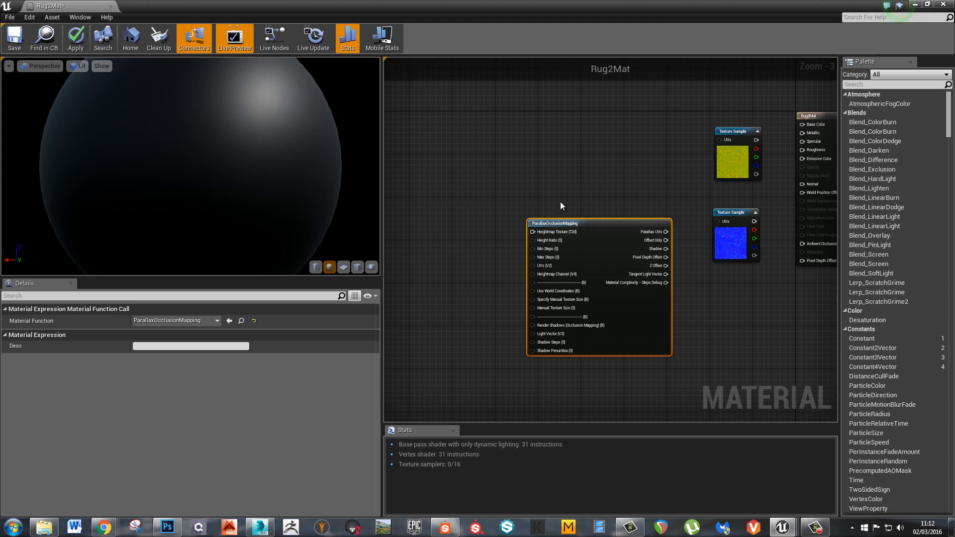
click(543, 205)
scroll(543, 205, down, 4)
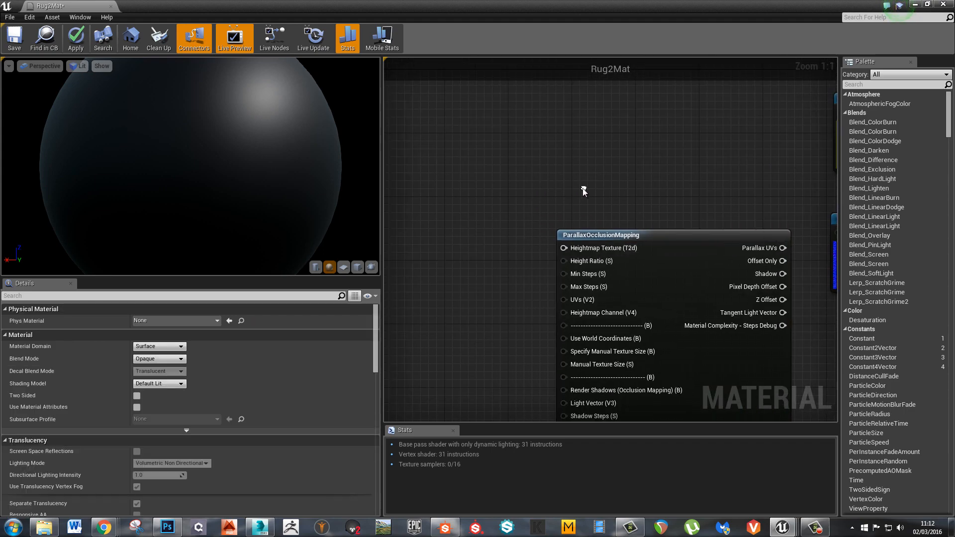
right_drag(544, 206, 503, 205)
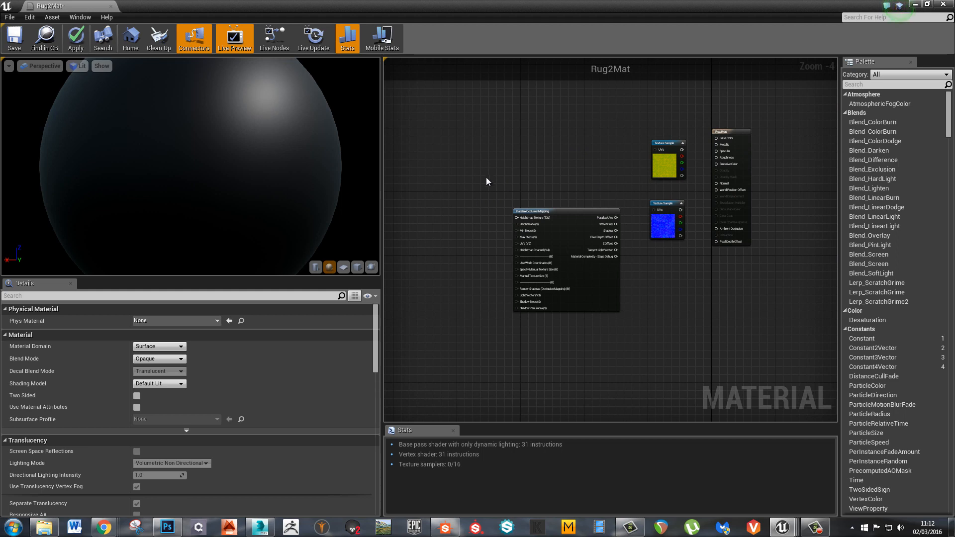
right_click(460, 171)
key(Escape)
scroll(502, 216, up, 4)
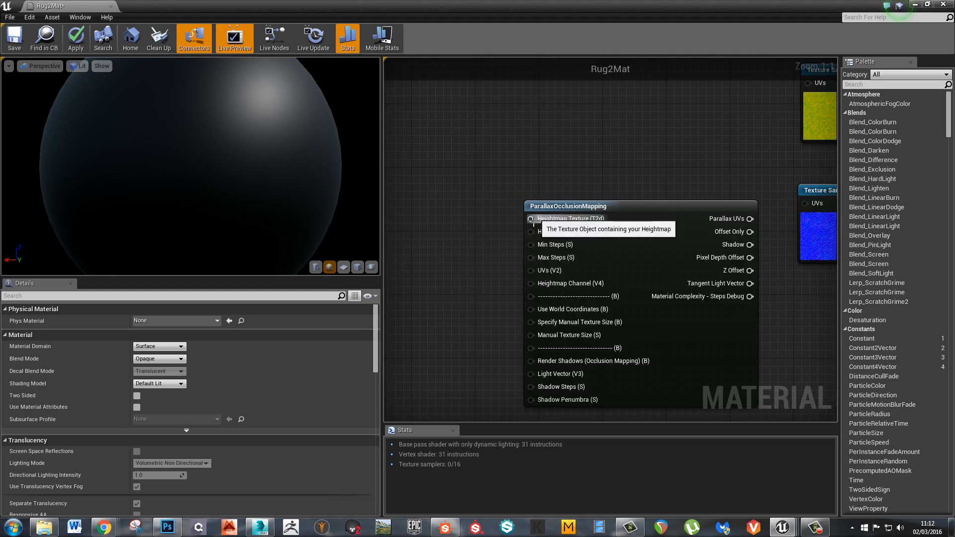
scroll(656, 211, down, 3)
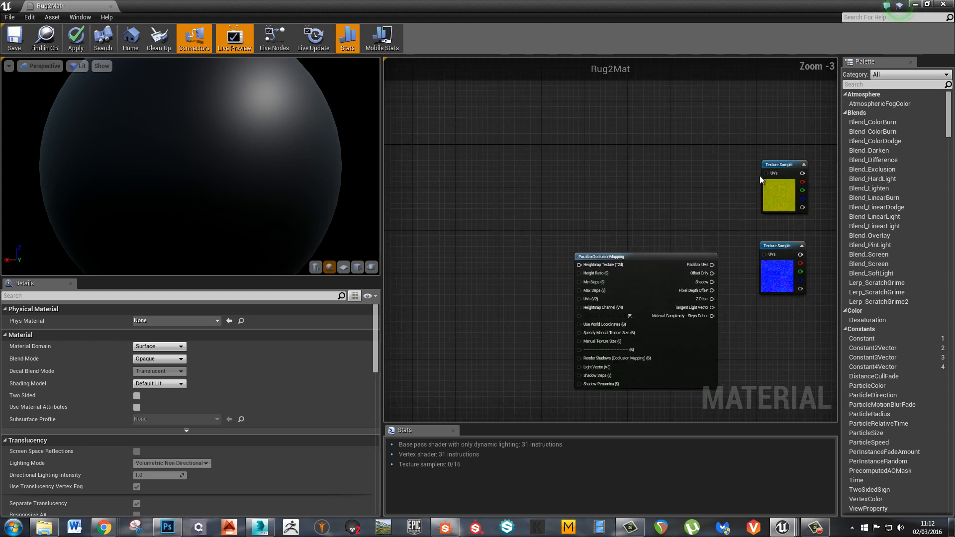
Move the Rug2_basecolor texture sample above the ParallaxOcclusionMapping node, trying to connect its red output to the Heightmap Texture input
drag(781, 170, 549, 186)
scroll(514, 264, up, 3)
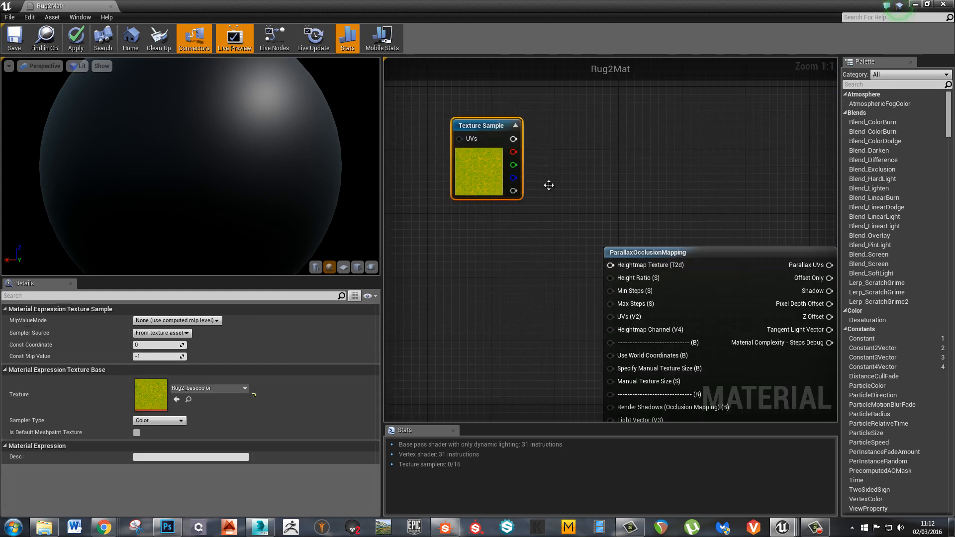
drag(513, 152, 612, 265)
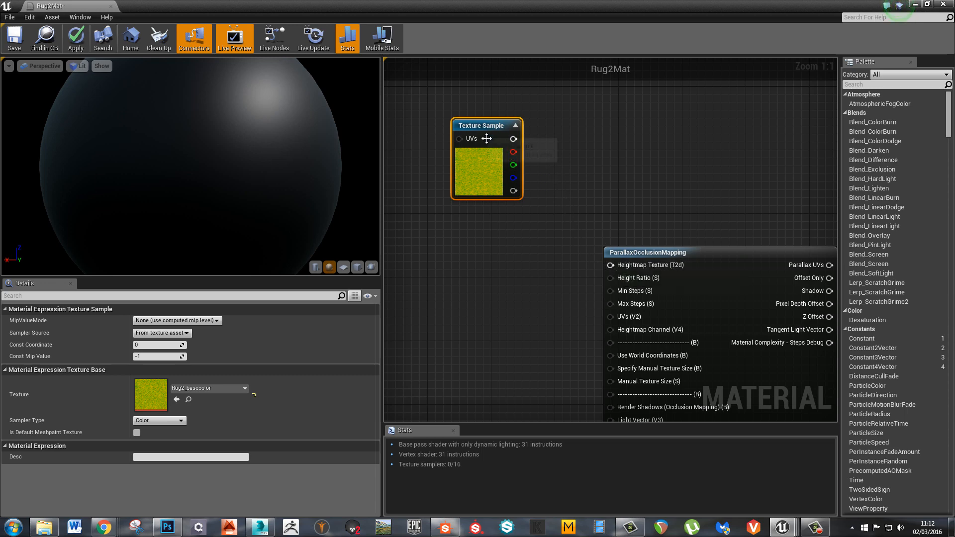
drag(509, 134, 684, 119)
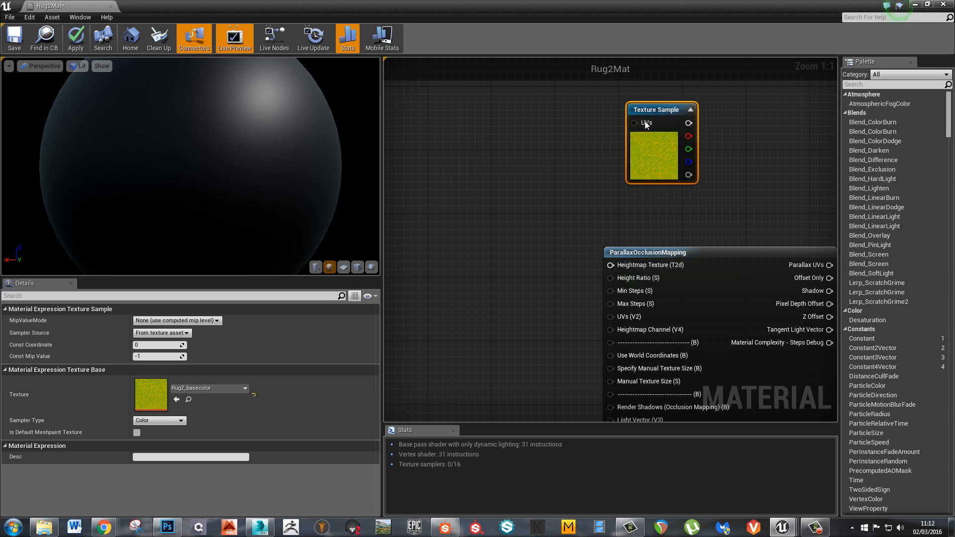
Add a TextureObject node using Rug2_basecolor beside the texture sample, and shift the sample slightly away from it
click(516, 163)
right_click(517, 165)
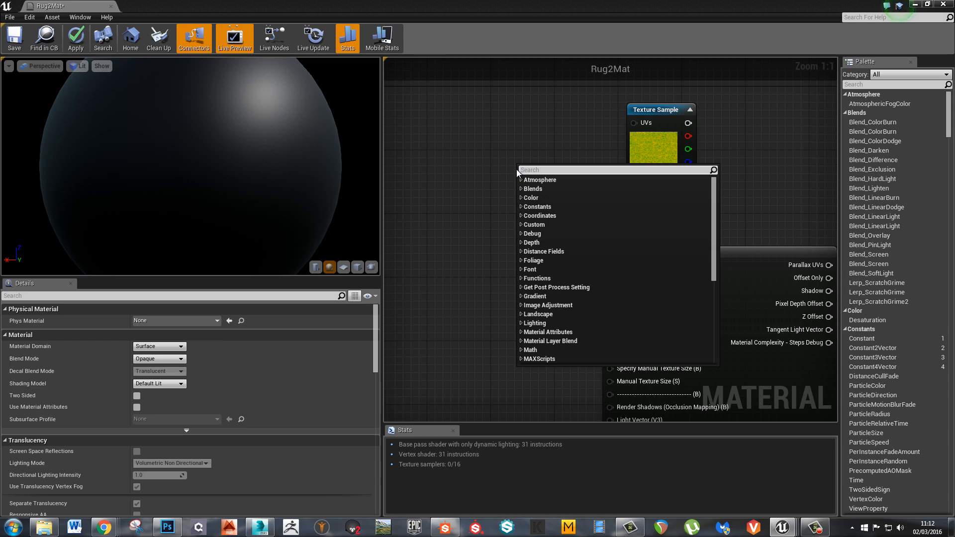
text(texture)
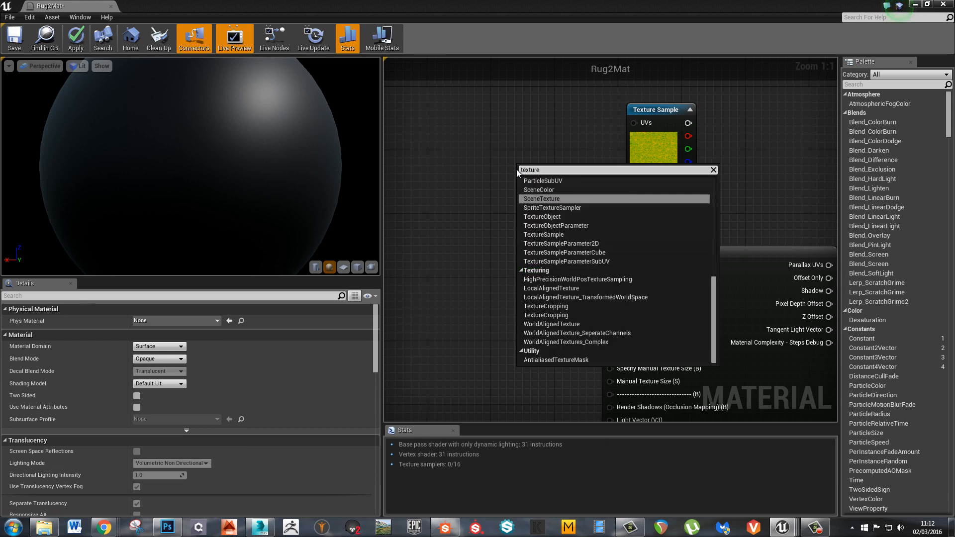
key(Down)
key(Down)
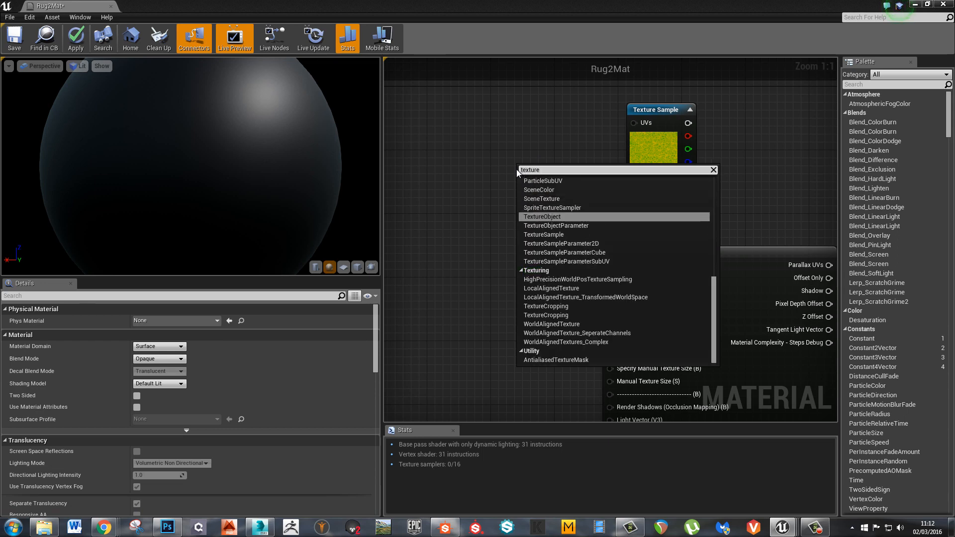
click(553, 216)
drag(553, 176, 512, 171)
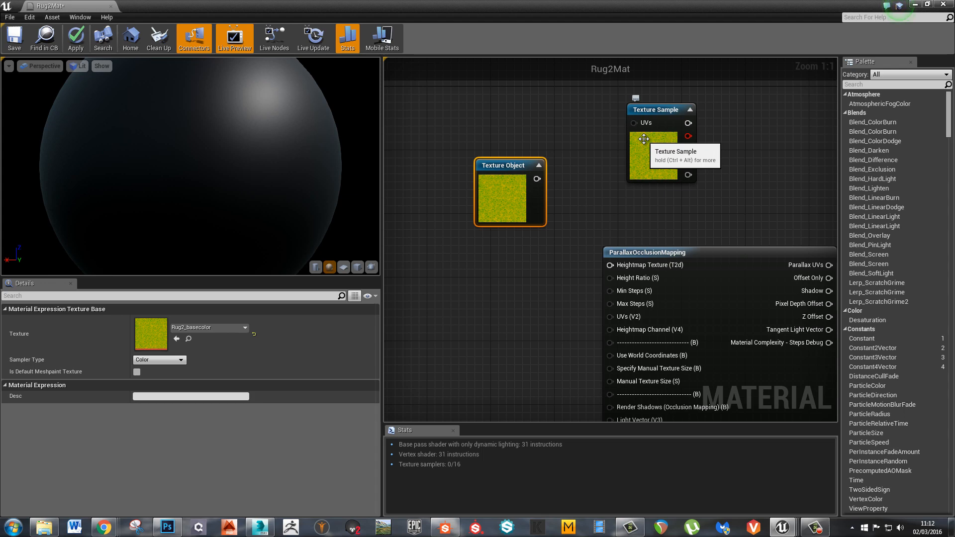
click(206, 329)
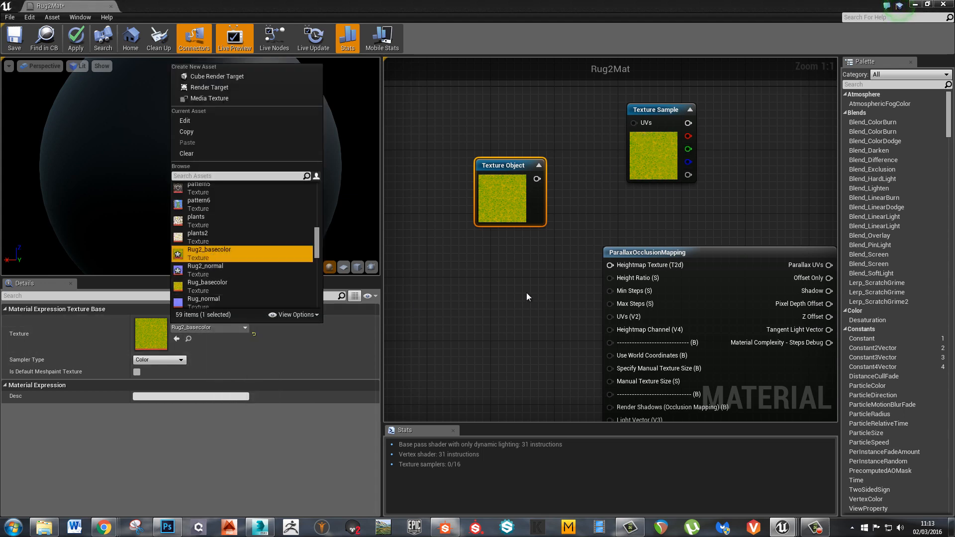
click(437, 239)
click(517, 182)
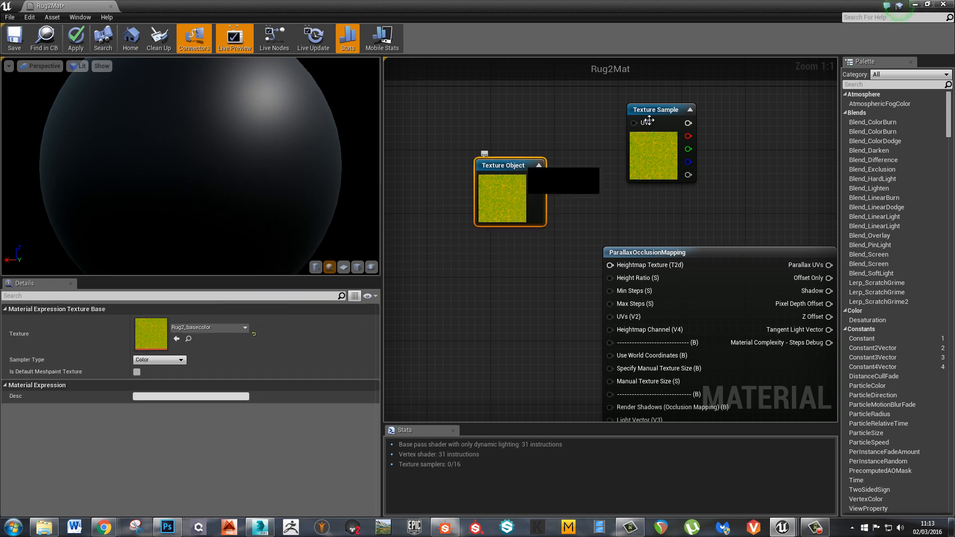
drag(649, 120, 680, 126)
right_click(559, 148)
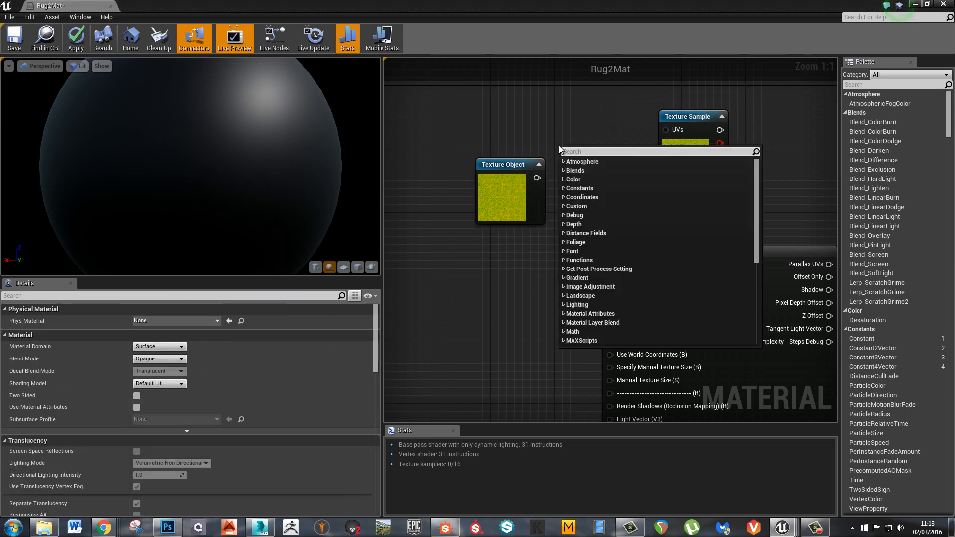
scroll(559, 149, down, 10)
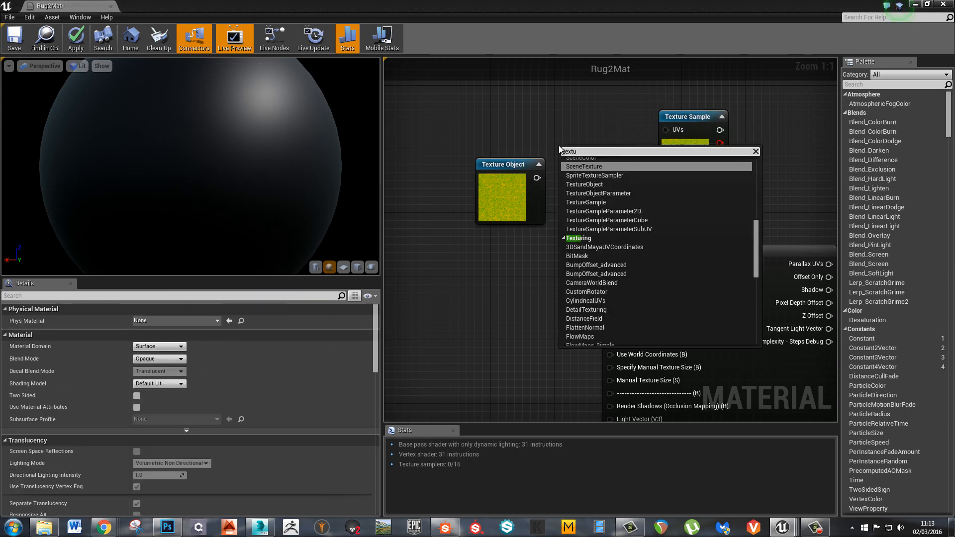
click(520, 127)
Connect the Texture Object's output to the Heightmap Texture input of the ParallaxOcclusionMapping node
drag(537, 178, 611, 265)
scroll(542, 302, down, 2)
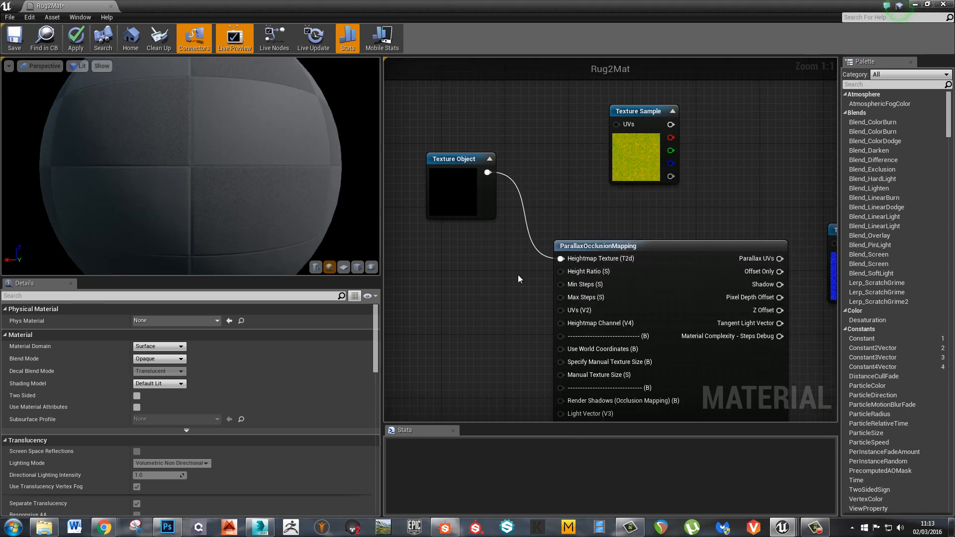
scroll(480, 214, up, 2)
Switch to Substance Designer to check the RGBA Merge inputs in the Rug2 graph, and return to the texture sample's red output in Rug2Mat
click(480, 216)
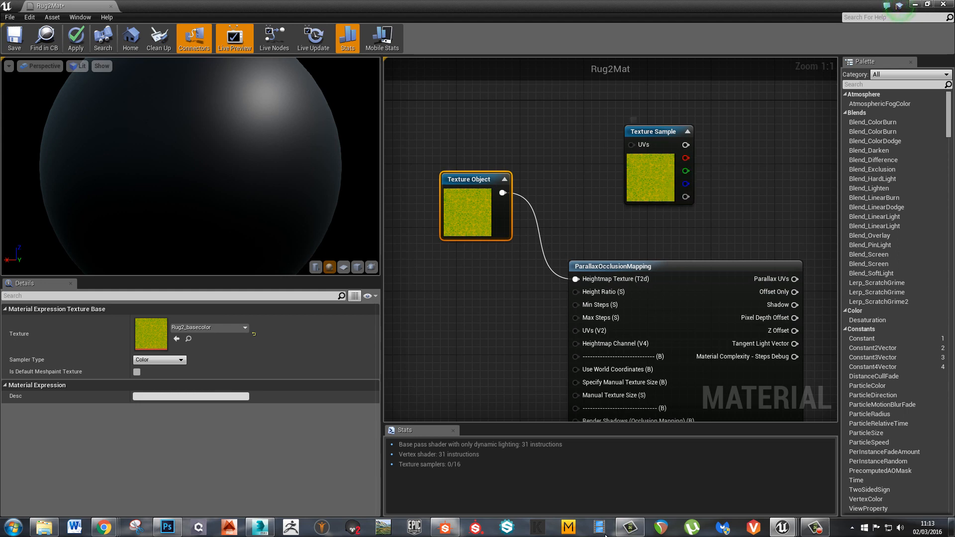
click(446, 531)
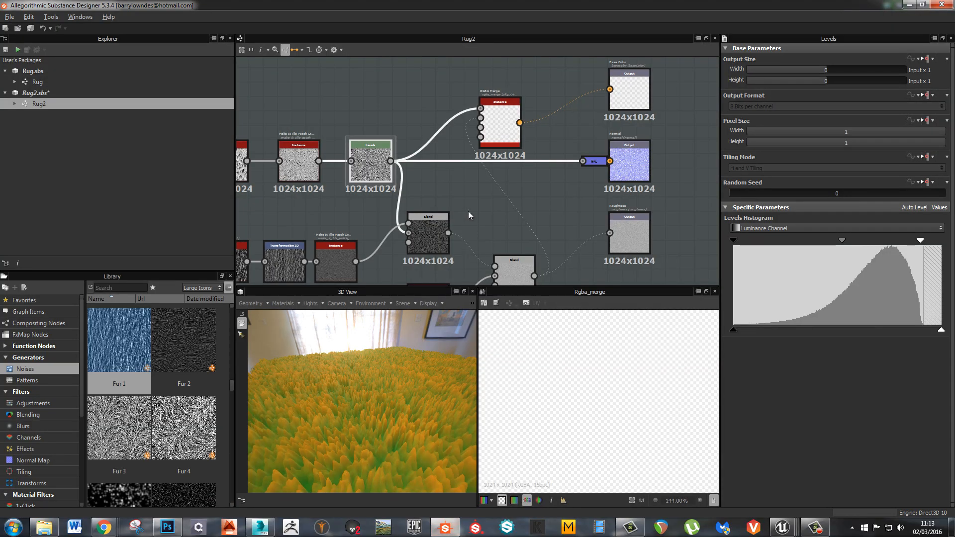
click(908, 5)
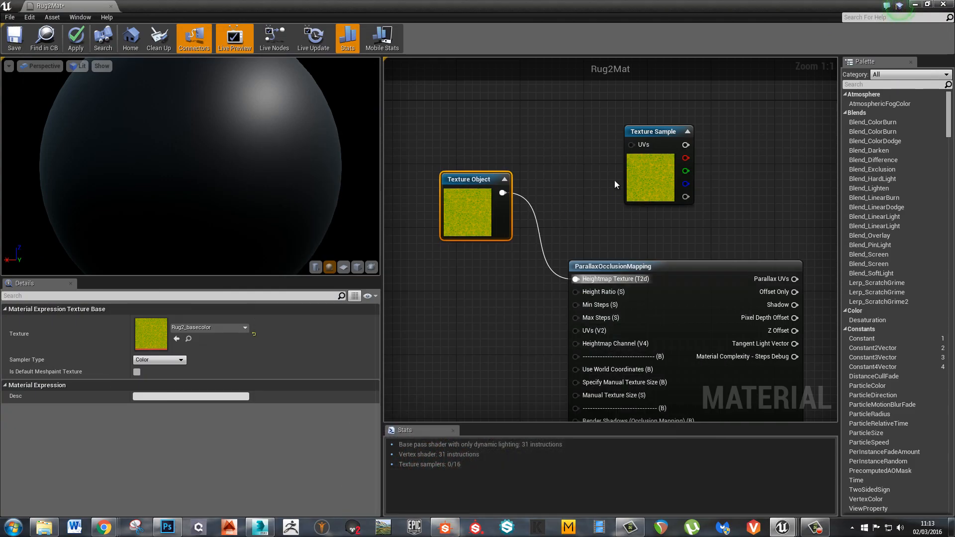
click(642, 178)
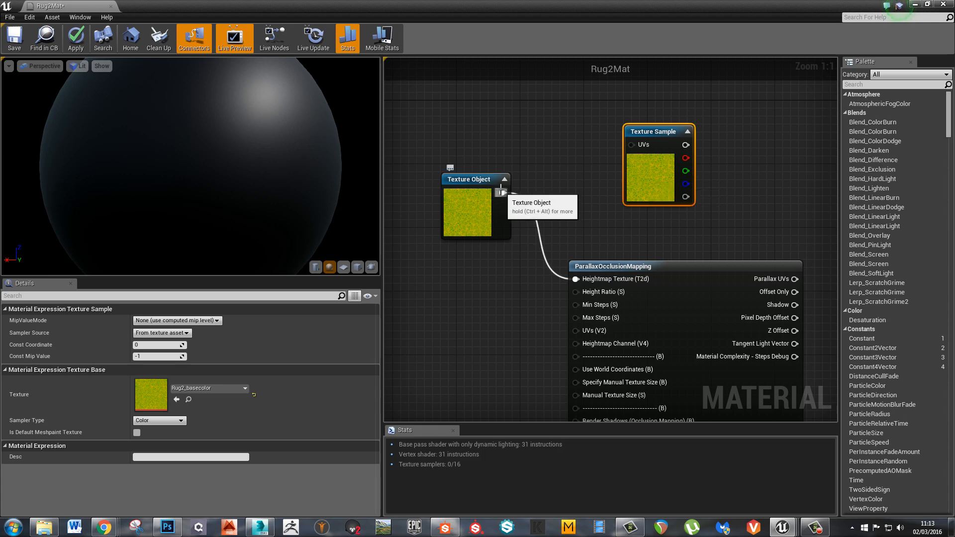
right_drag(709, 193, 701, 171)
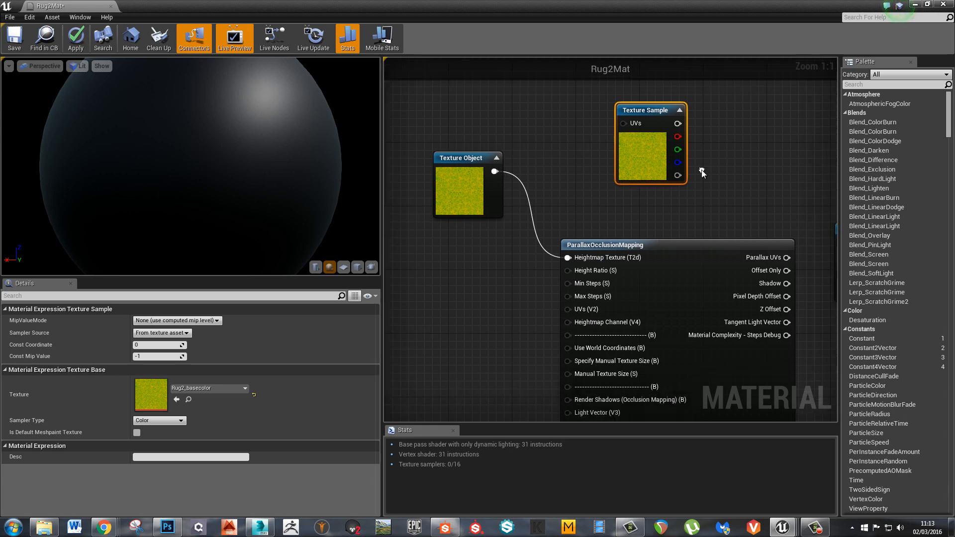
drag(677, 135, 705, 137)
click(551, 202)
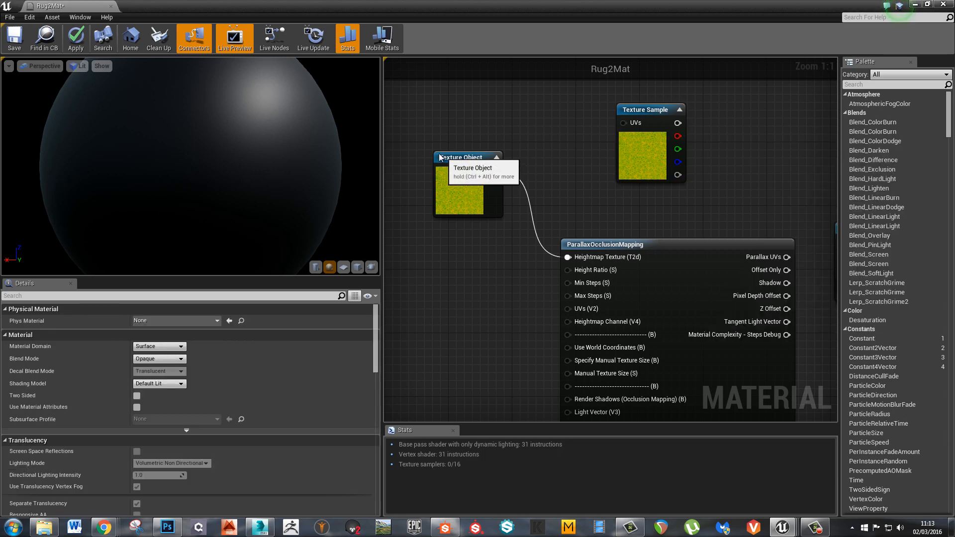
Add a Constant4Vector node below the Texture Object, moving the latter slightly outward, and set the constant's R value to 1
drag(454, 162, 438, 154)
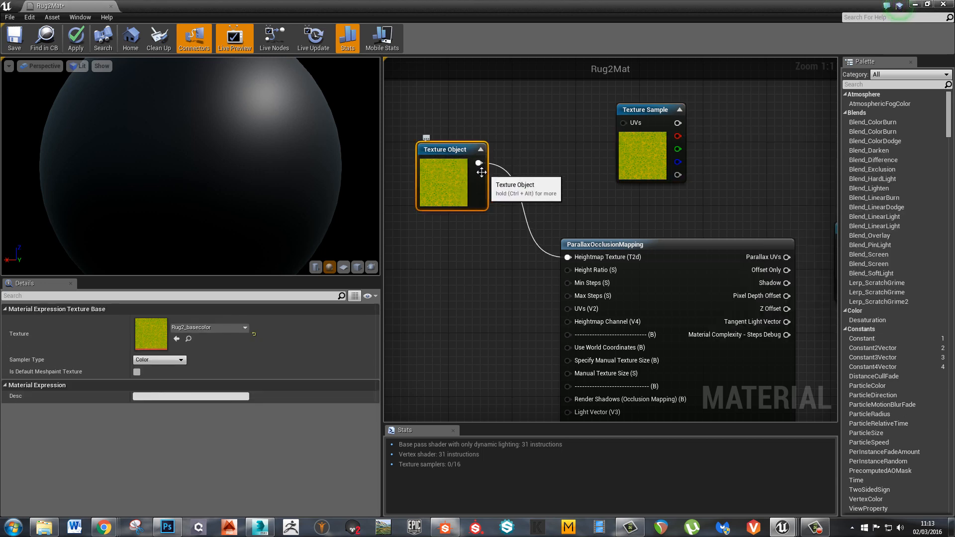
click(466, 308)
right_drag(479, 293, 488, 291)
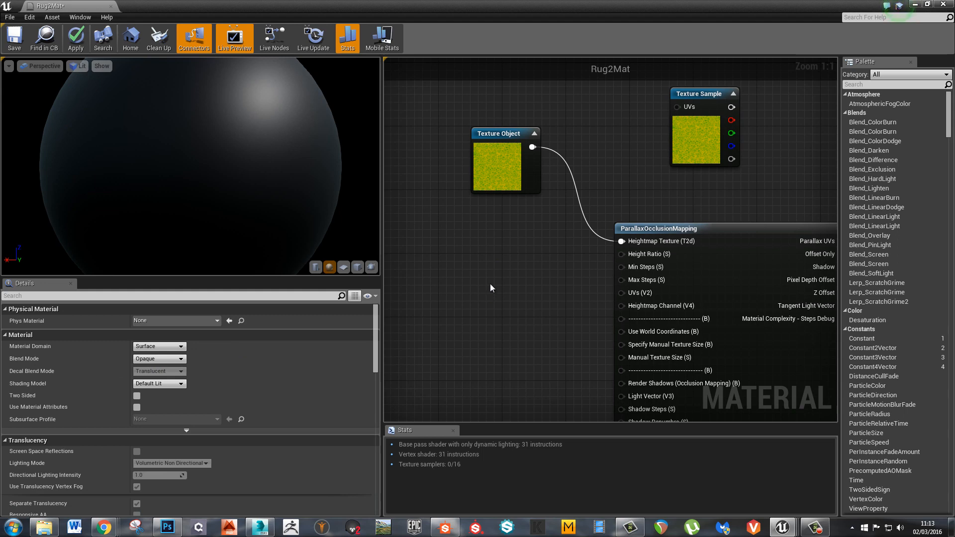
click(490, 283)
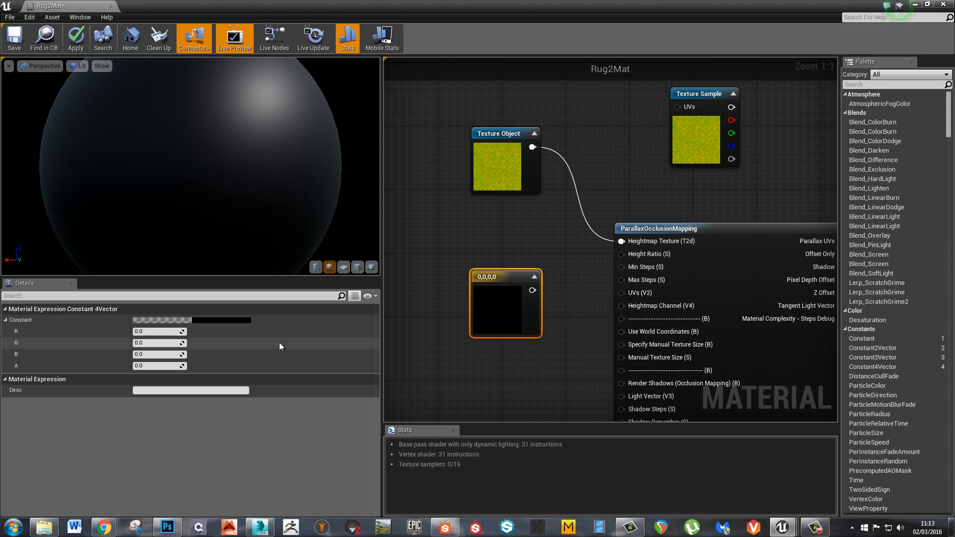
click(155, 332)
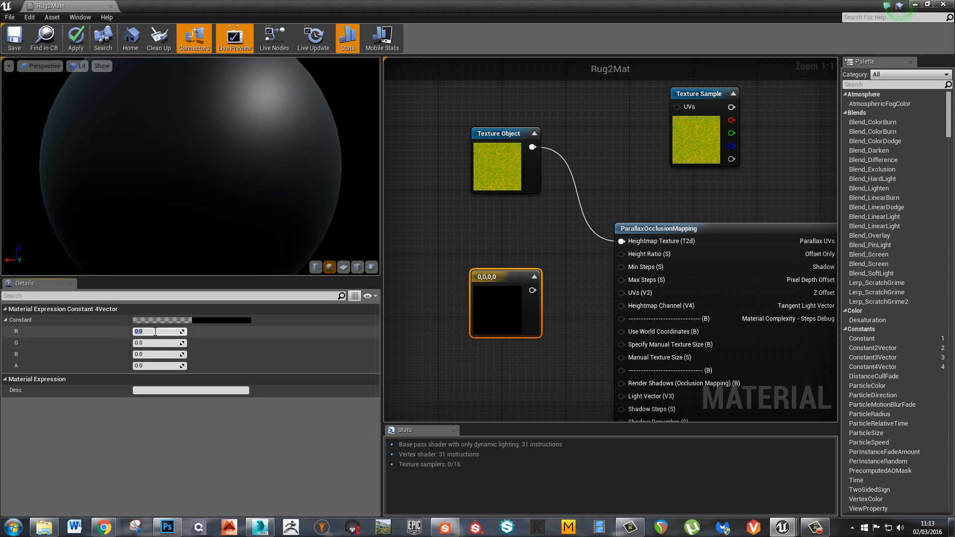
text(1)
key(Return)
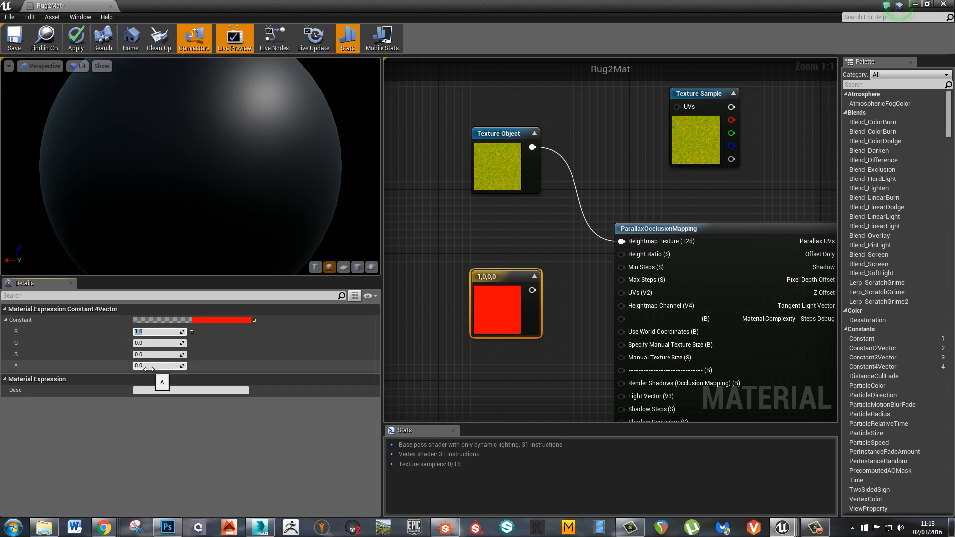
Connect the red constant vector to the Heightmap Channel input, and tidy the positions of the constant and the Texture Object
drag(490, 277, 629, 307)
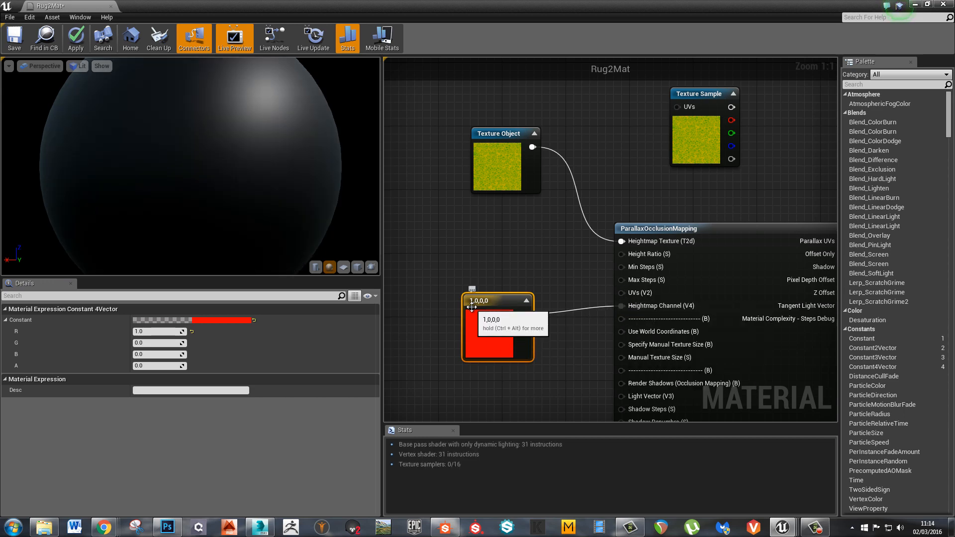
click(522, 248)
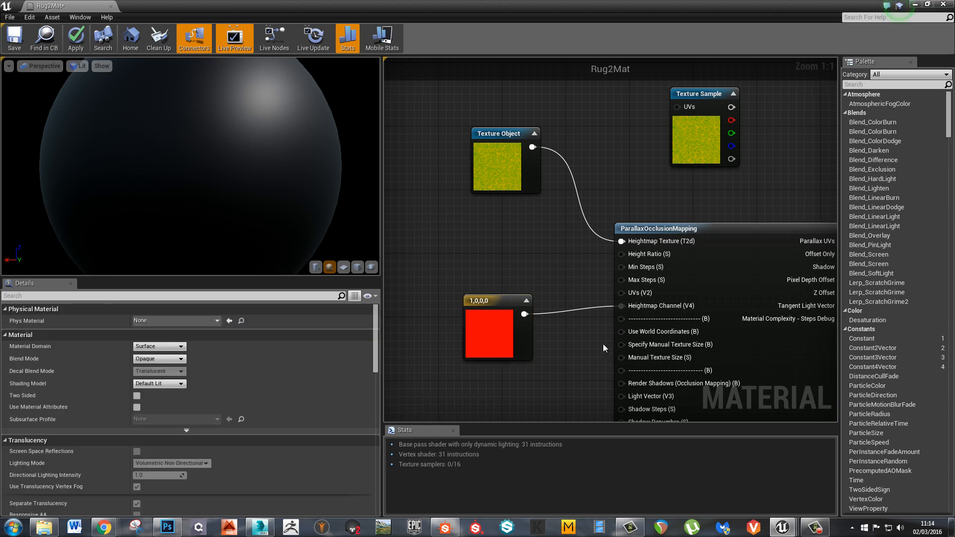
drag(499, 174, 489, 175)
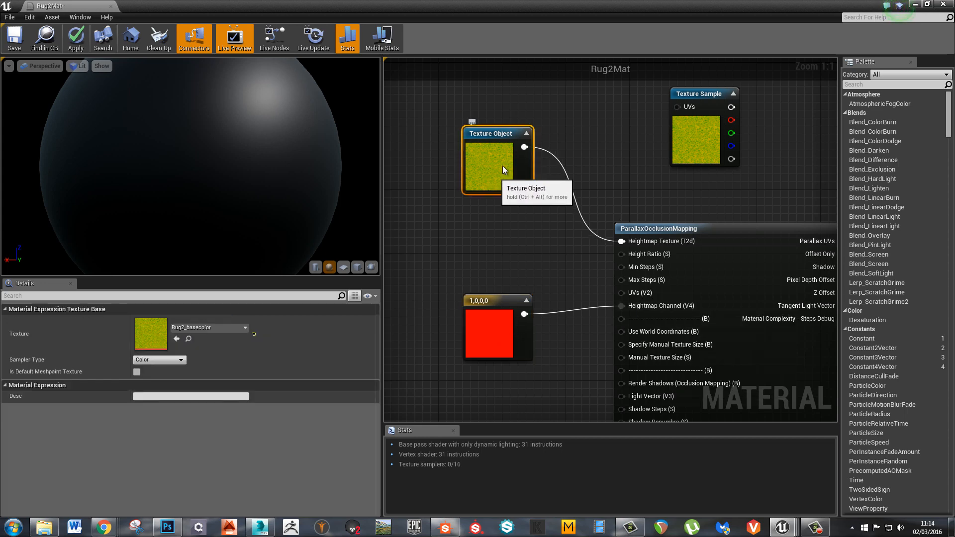
drag(507, 312, 490, 321)
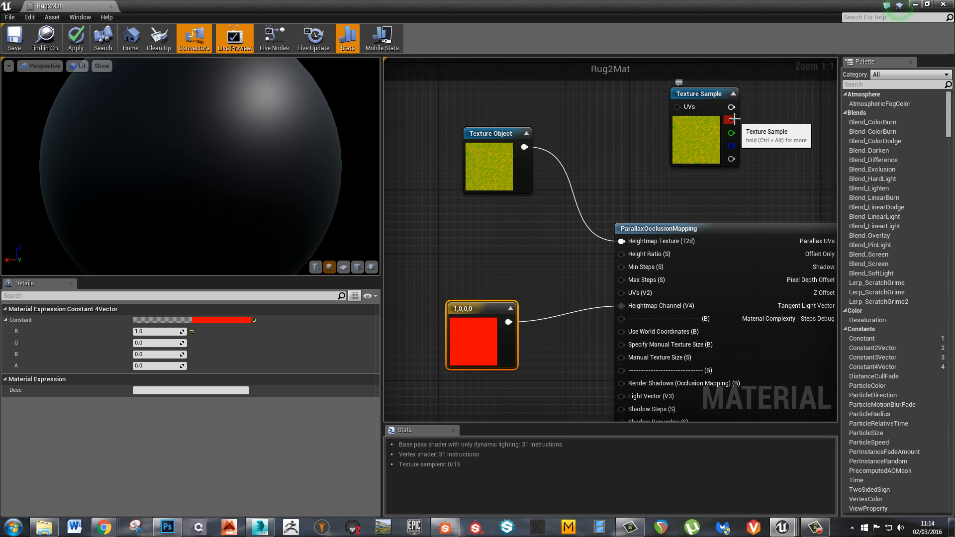
drag(733, 120, 757, 172)
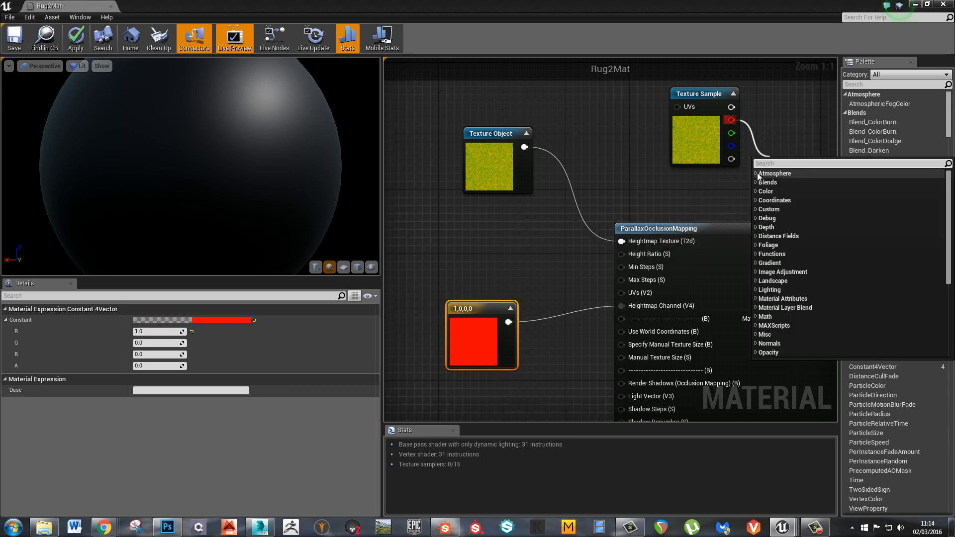
click(685, 192)
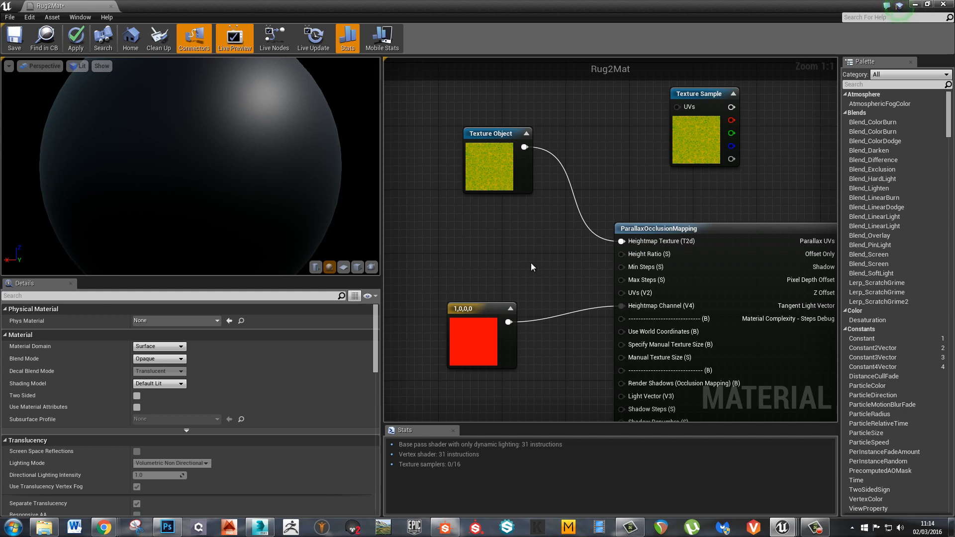
right_drag(531, 267, 527, 264)
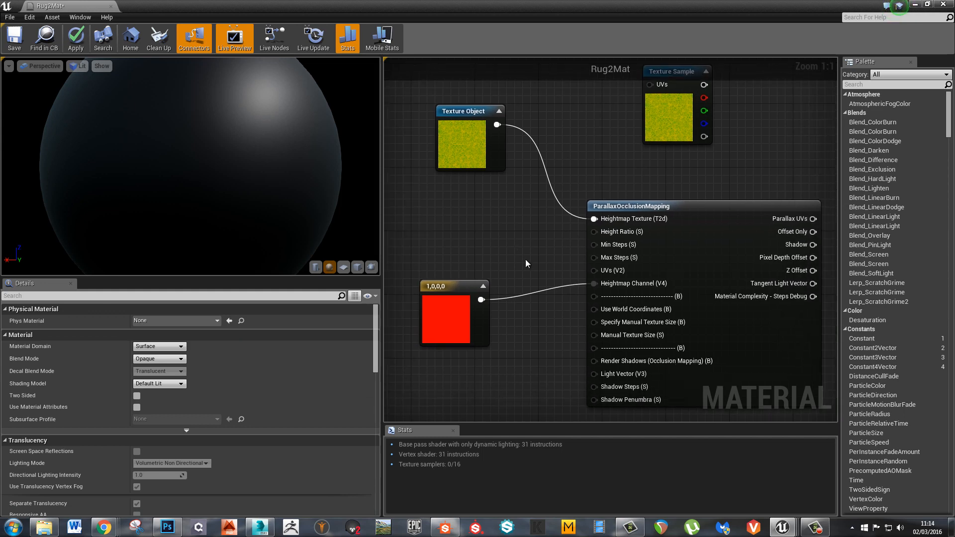
Add a scalar parameter feeding the Height Ratio input of ParallaxOcclusionMapping, and view the existing rug in the level up close
click(506, 232)
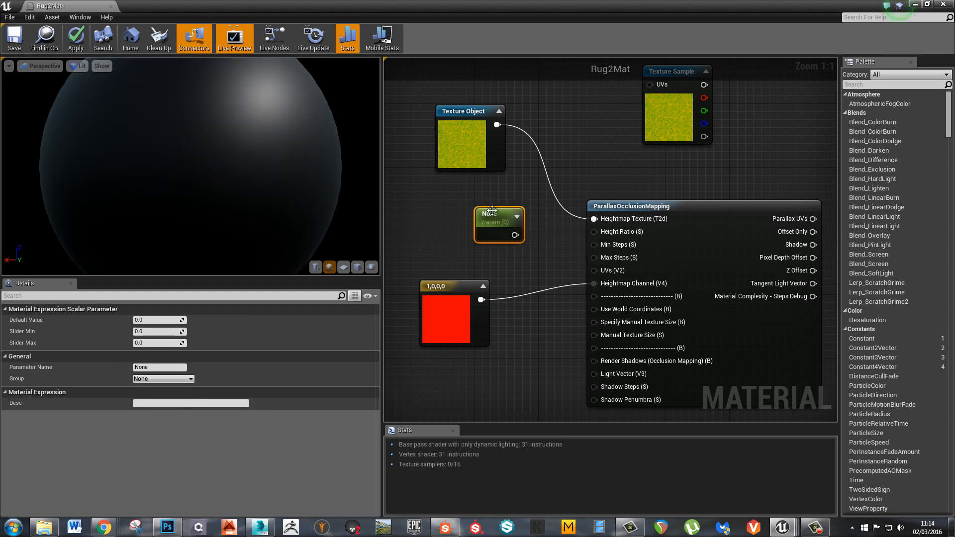
drag(515, 237, 613, 238)
drag(455, 7, 954, 144)
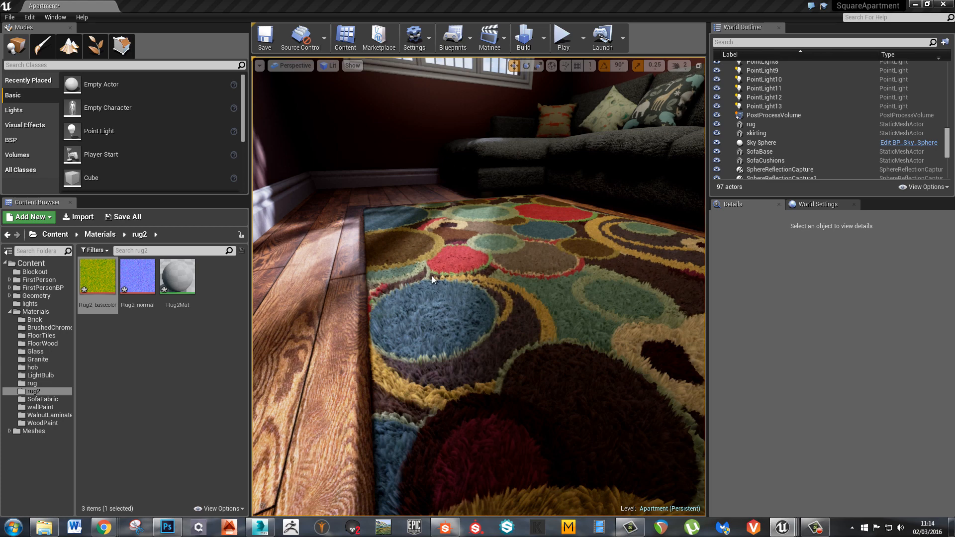
scroll(443, 274, up, 8)
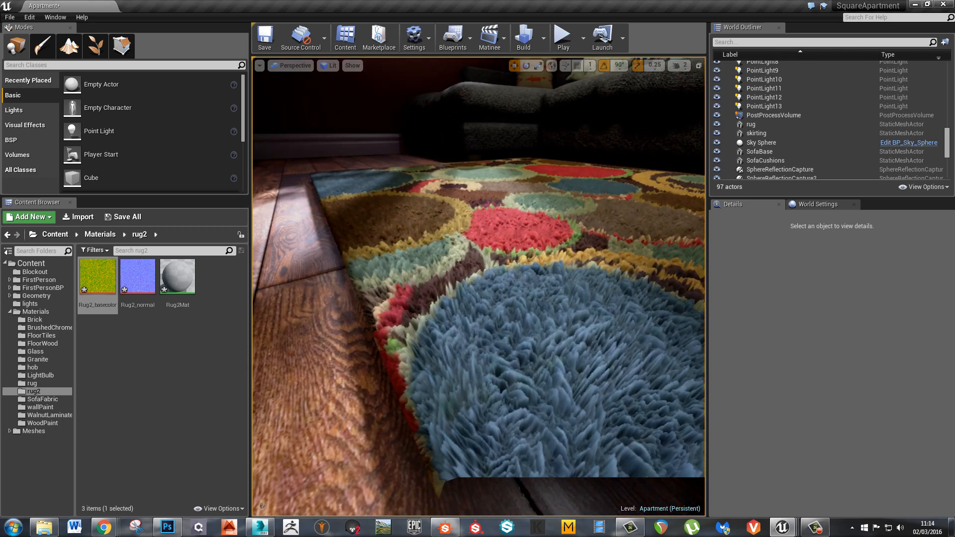
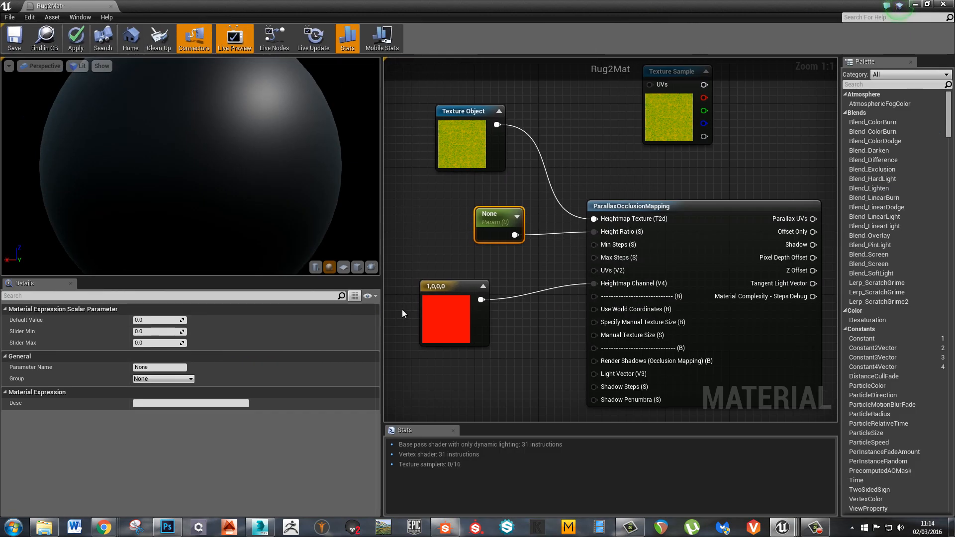
Name the new scalar parameter Height and shift its node slightly up, away from the ParallaxOcclusionMapping node
click(154, 368)
text(Heig)
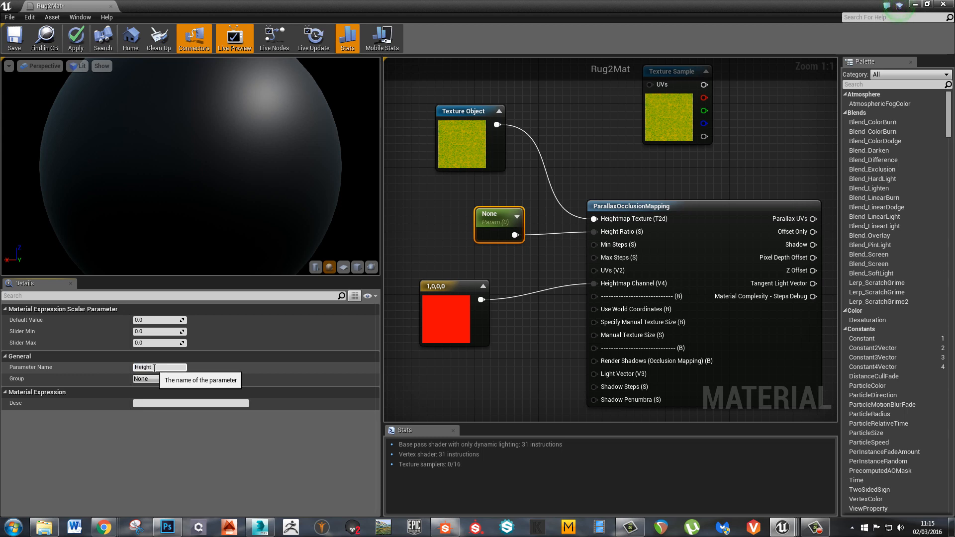
text(ht)
key(Return)
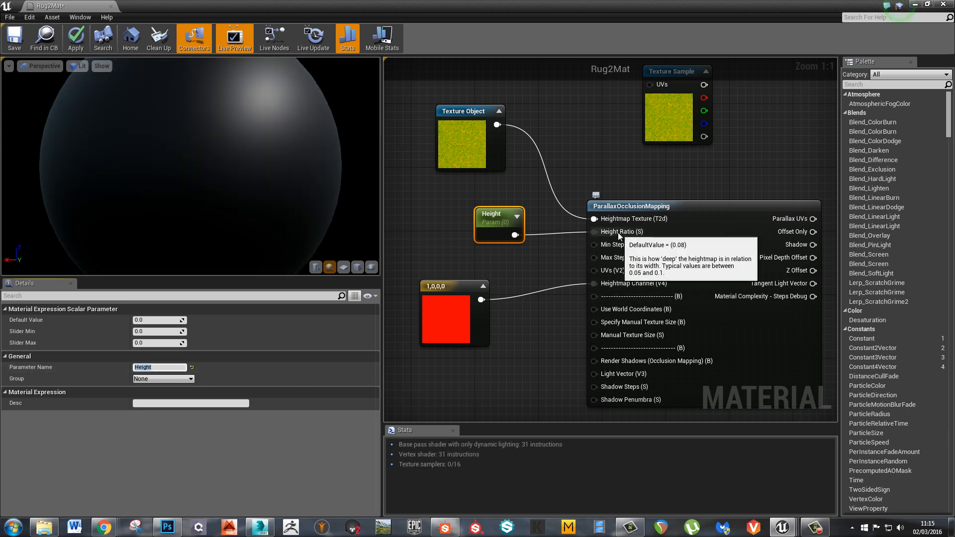
drag(504, 221, 497, 213)
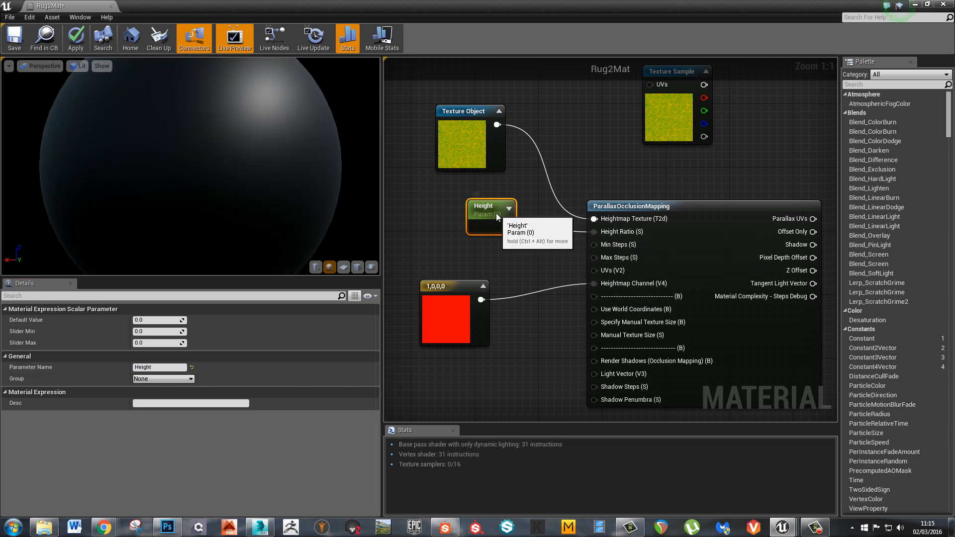
Set the Height parameter's default value to 0.05, with a slider minimum of 0 and a slider maximum of 0.2
click(153, 319)
key(BackSpace)
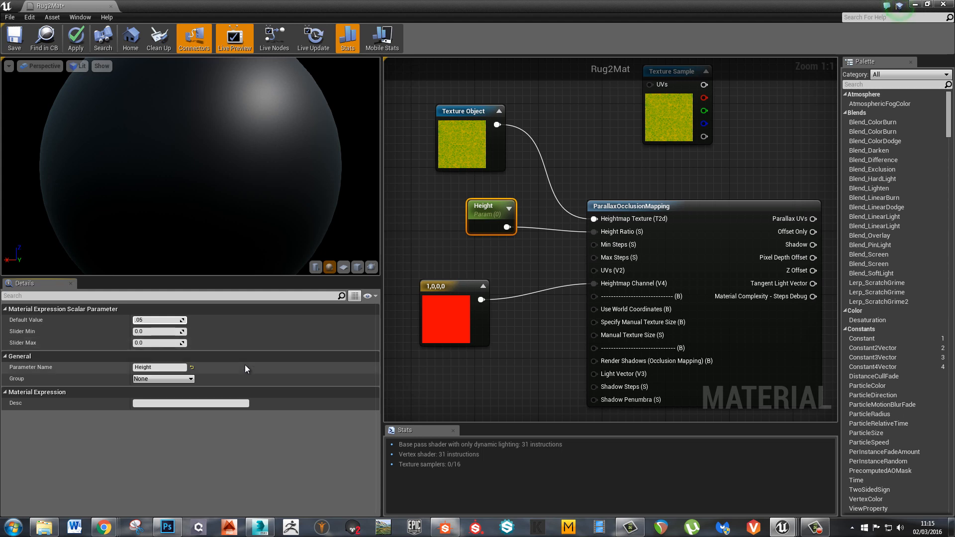
click(224, 446)
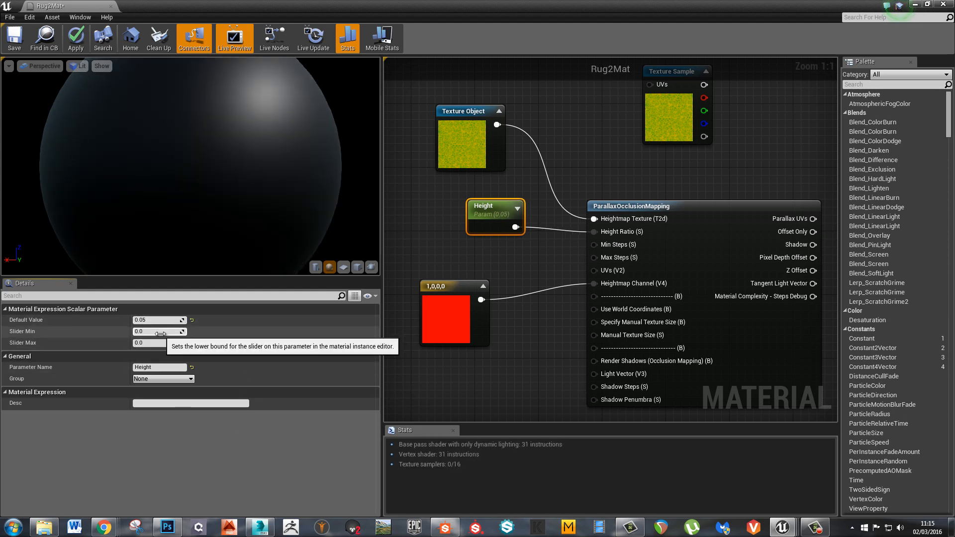
click(161, 334)
text(0)
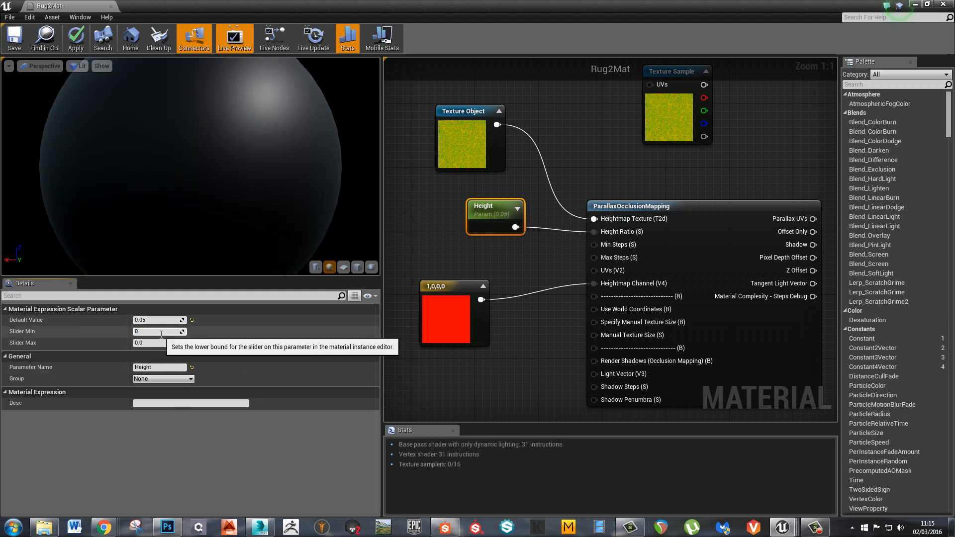
key(Tab)
key(BackSpace)
key(Tab)
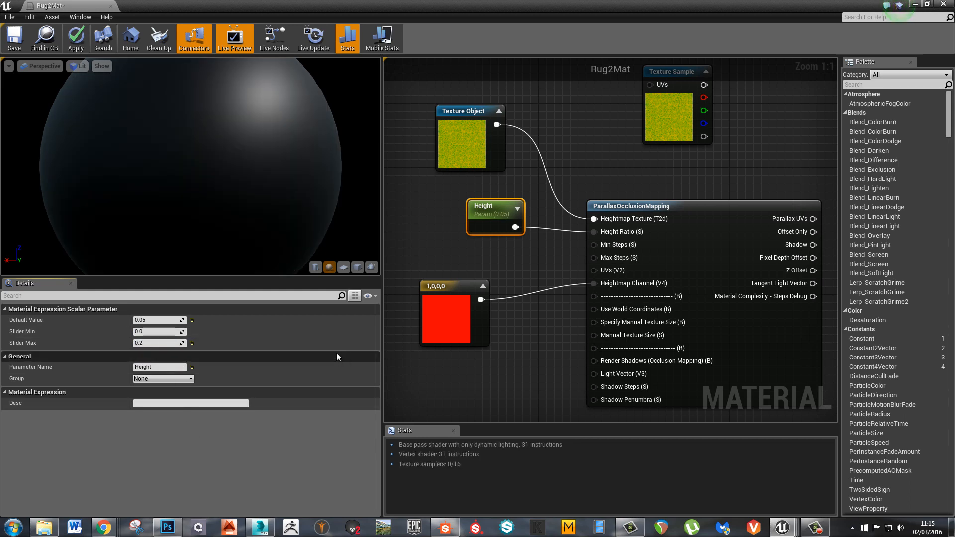
Space out the Height and red constant nodes, and add a scalar parameter between them connected to the Min Steps input
drag(480, 208, 464, 208)
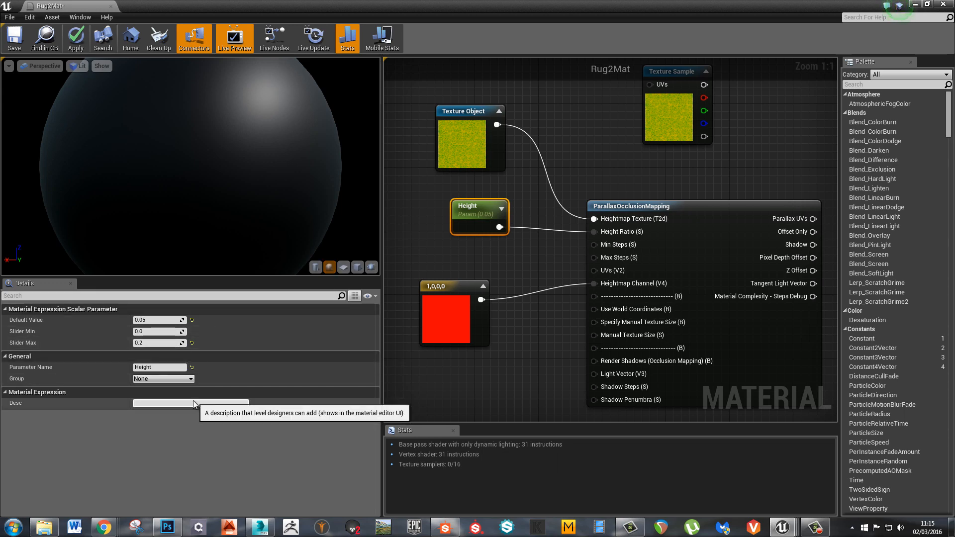
click(462, 297)
drag(463, 297, 479, 329)
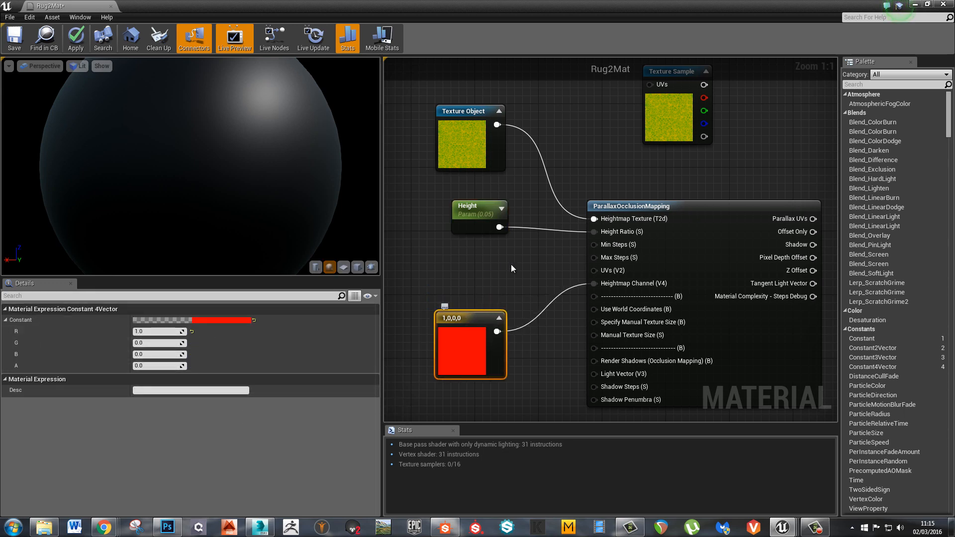
click(441, 269)
click(449, 252)
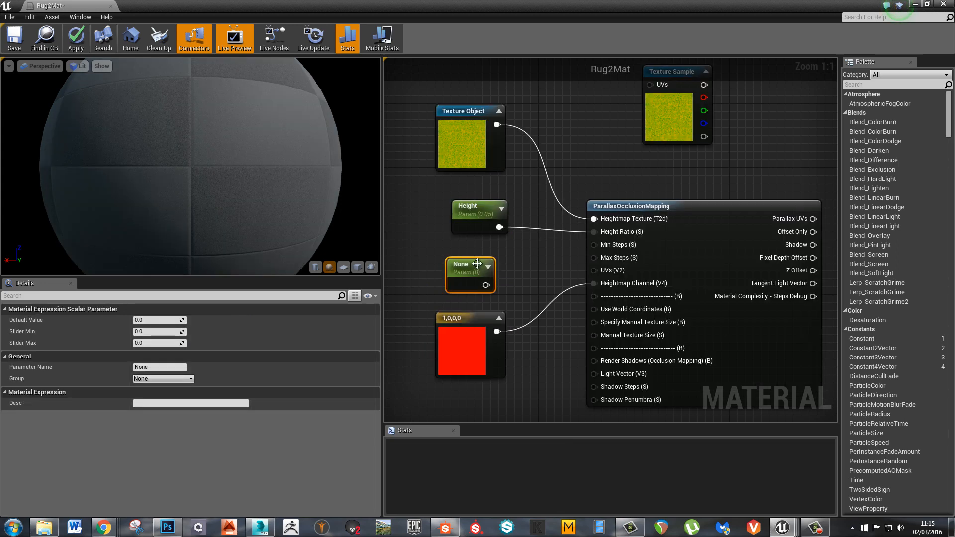
drag(490, 275, 594, 244)
Move the red constant further down and add another scalar parameter above it, connected to the Max Steps input
drag(471, 317, 479, 362)
click(468, 315)
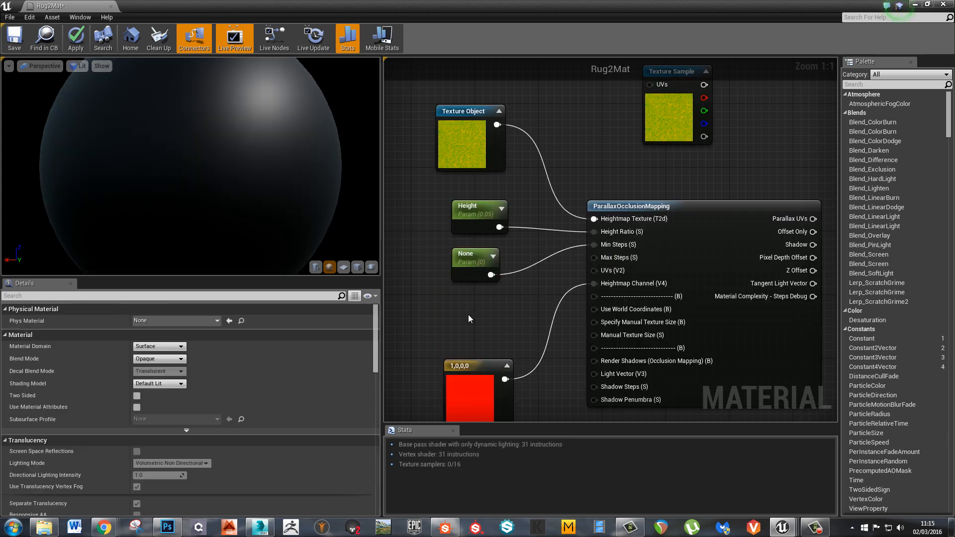
key(s)
click(468, 314)
drag(476, 321, 594, 257)
Name the parameter feeding the Min Steps input Min Steps and set its default value to 8
click(462, 279)
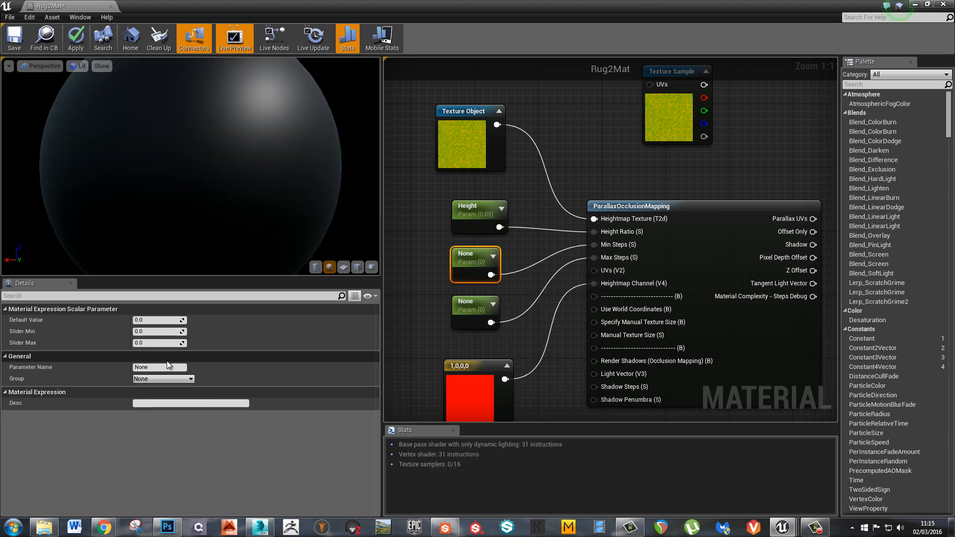
click(164, 367)
text(Min)
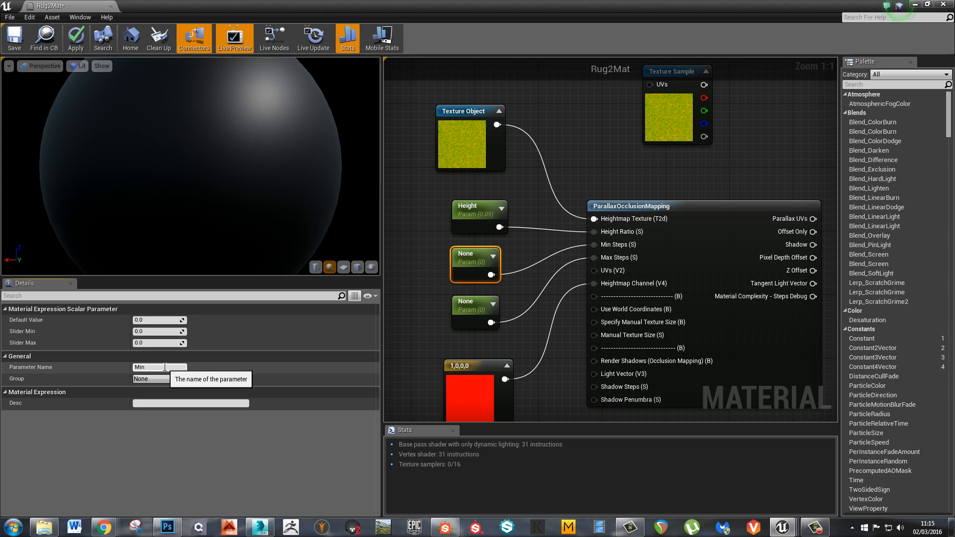
text( Steps)
key(Return)
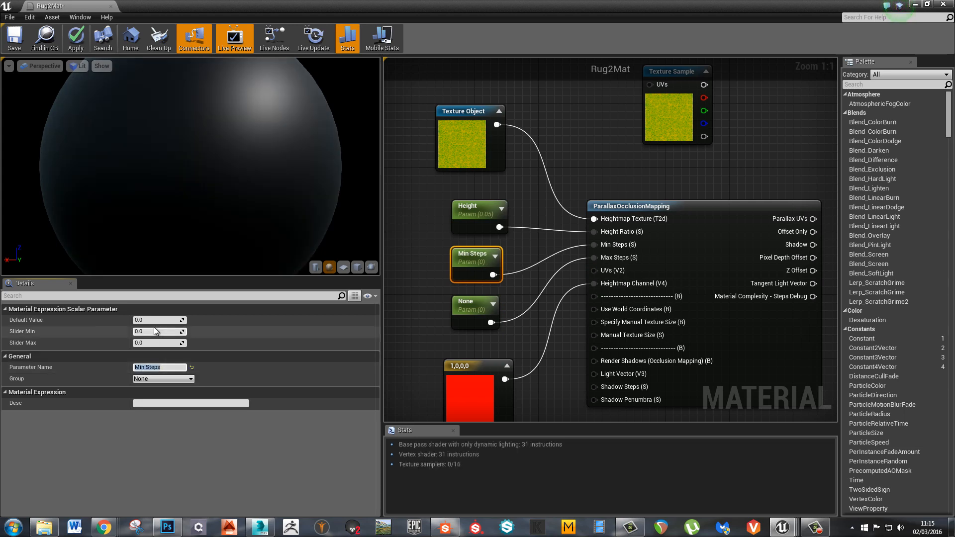
click(152, 320)
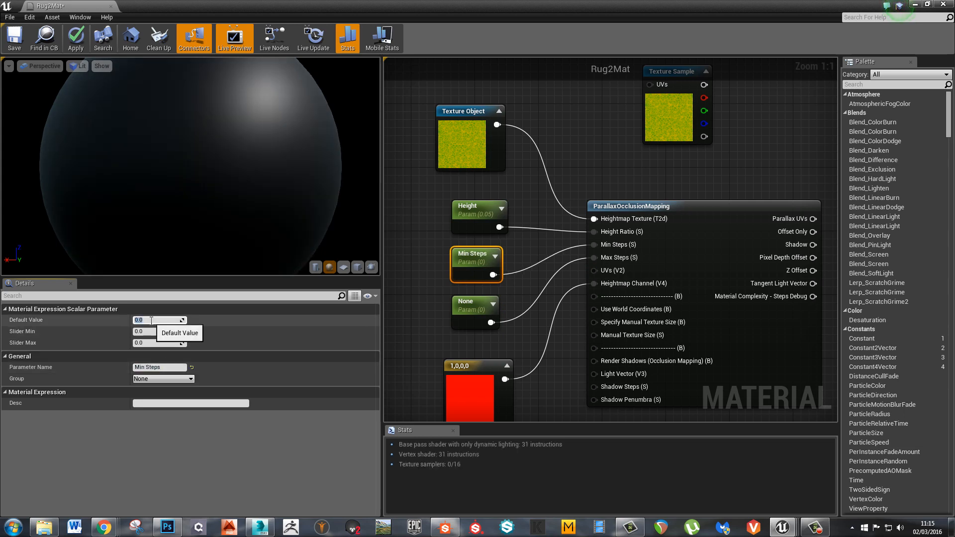
text(8)
key(Return)
Name the parameter feeding the Max Steps input MaxSteps and set its default value to 64
click(478, 313)
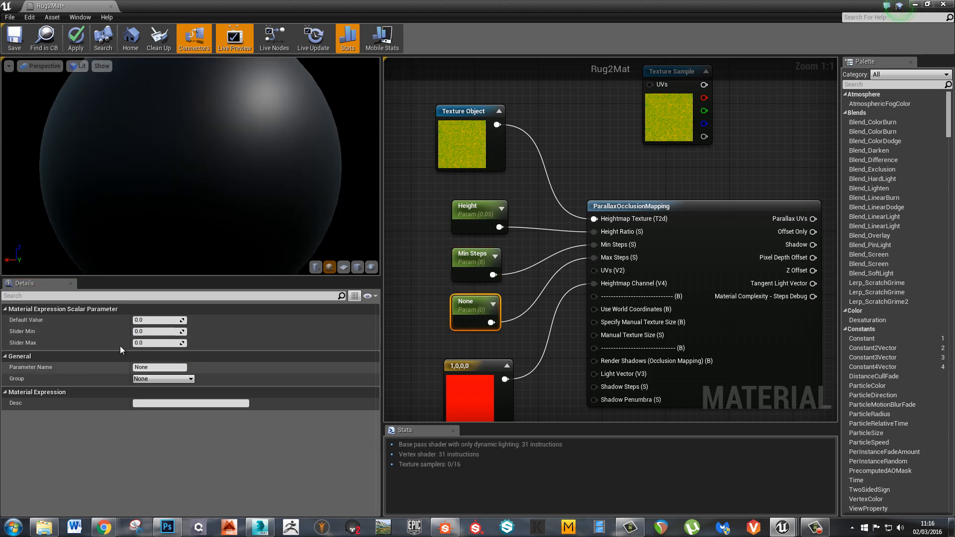
click(163, 367)
click(162, 367)
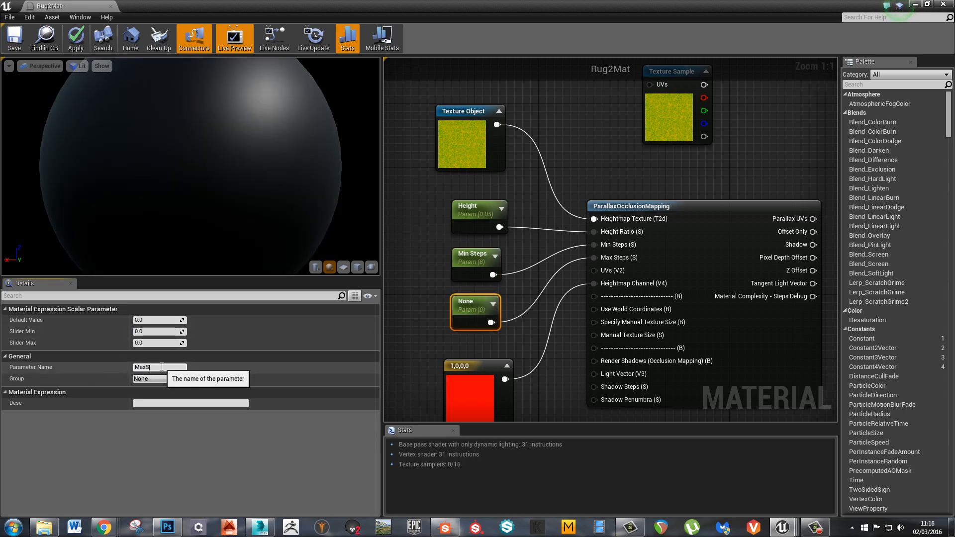
text(MaxSteps)
key(Return)
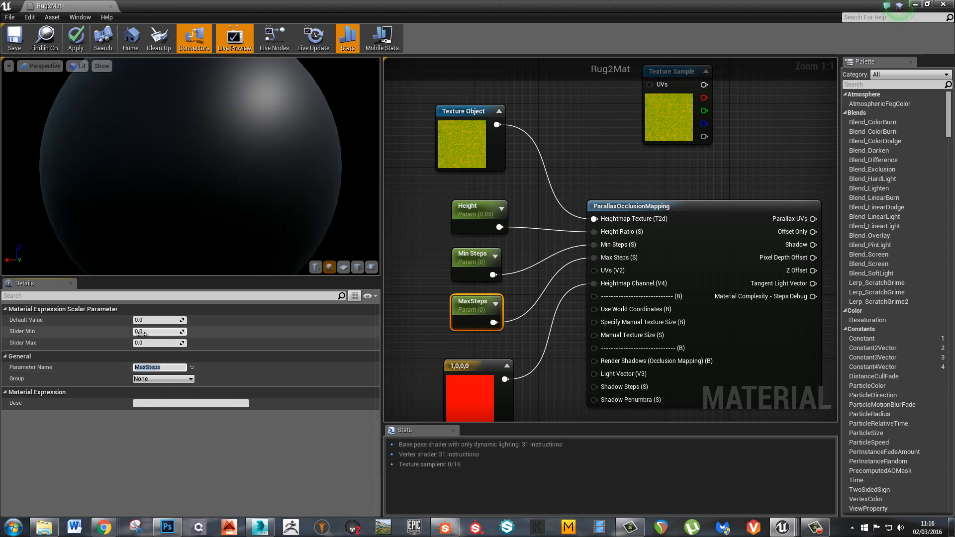
click(150, 320)
text(64)
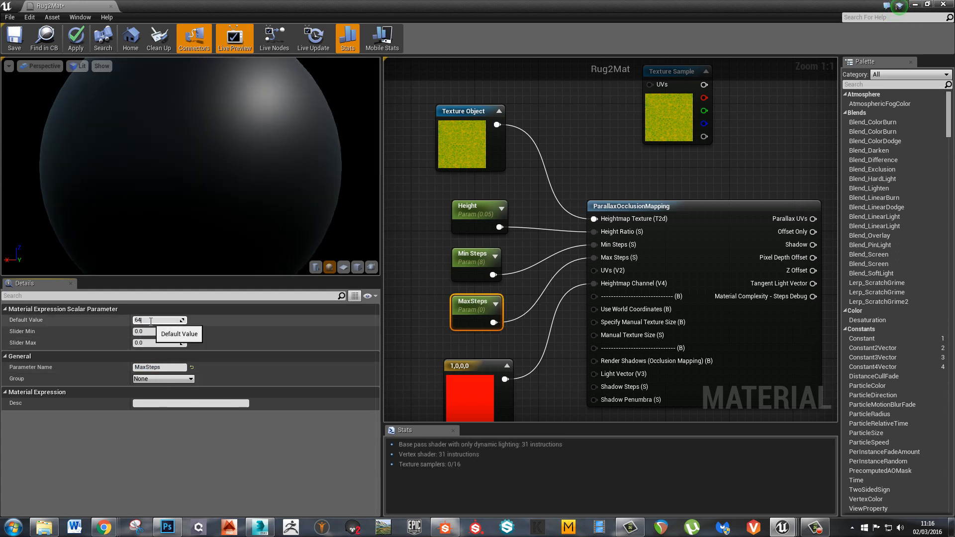
key(Return)
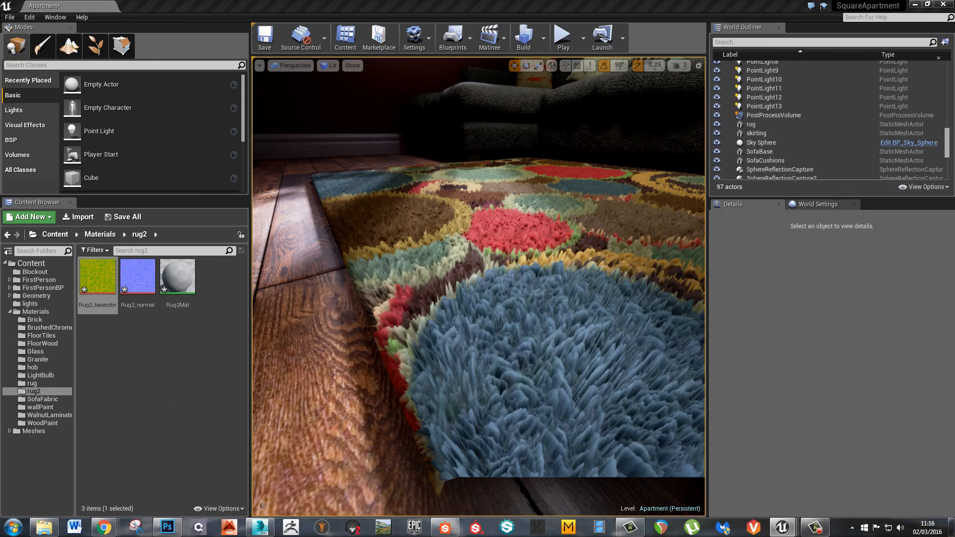
Examine the existing rug's parallax effect in the apartment level from above and from a shallow angle
right_drag(486, 236, 475, 304)
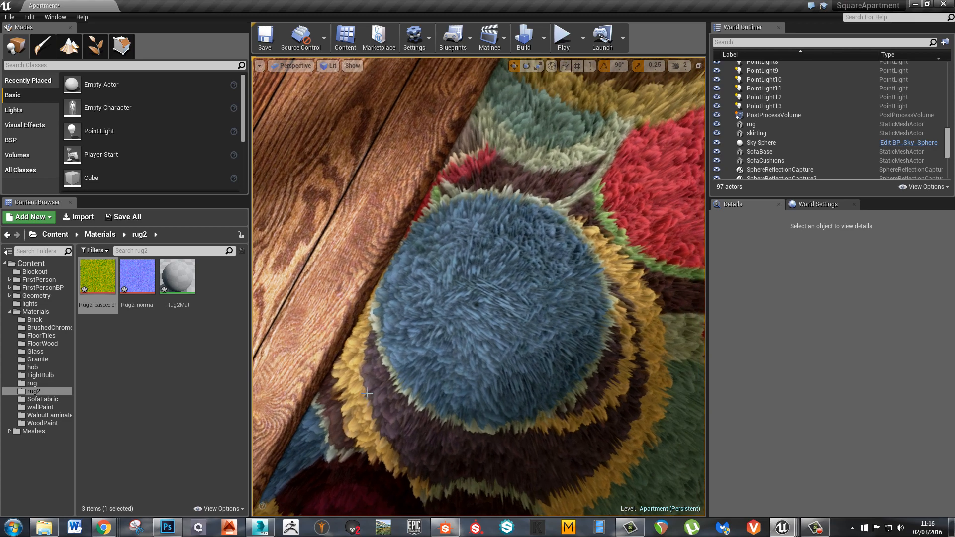
scroll(366, 393, up, 3)
scroll(366, 392, up, 2)
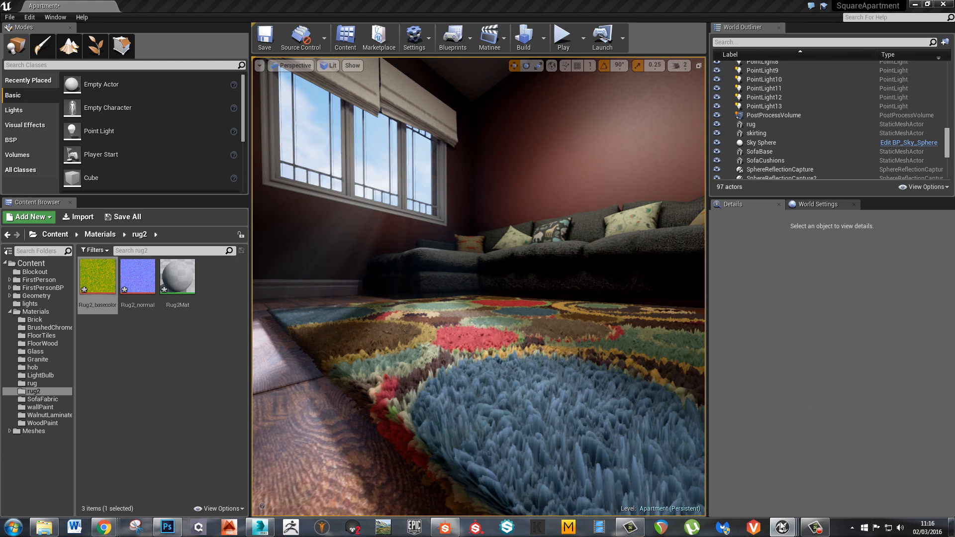
Bring up the RugMat_Inst material instance beside the level view, enlarging its window to show the scalar parameters
mouse_move(782, 527)
mouse_move(895, 485)
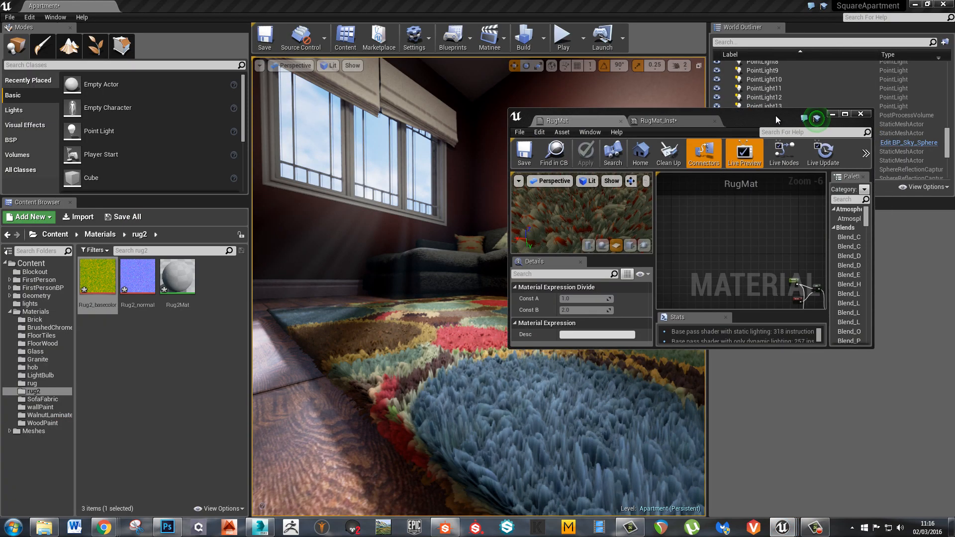
drag(774, 116, 777, 79)
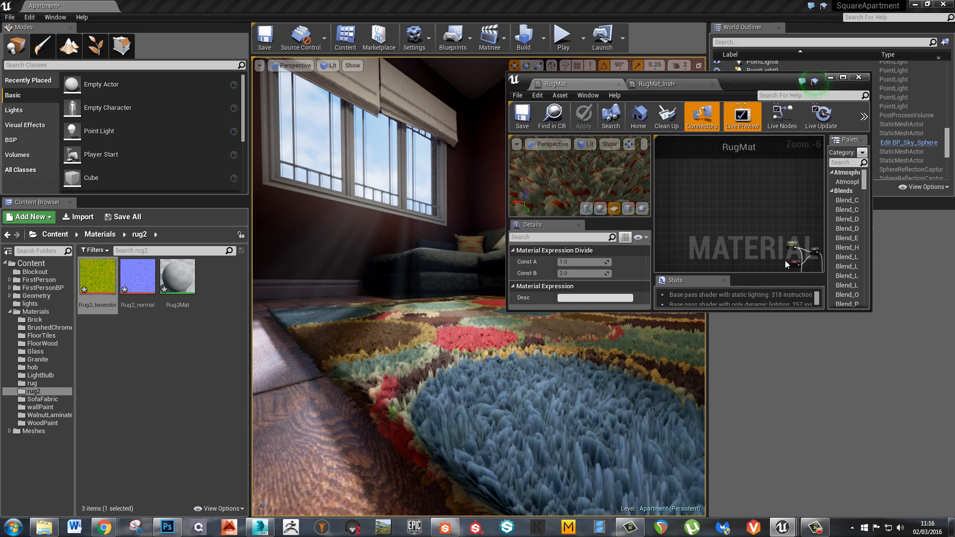
click(663, 86)
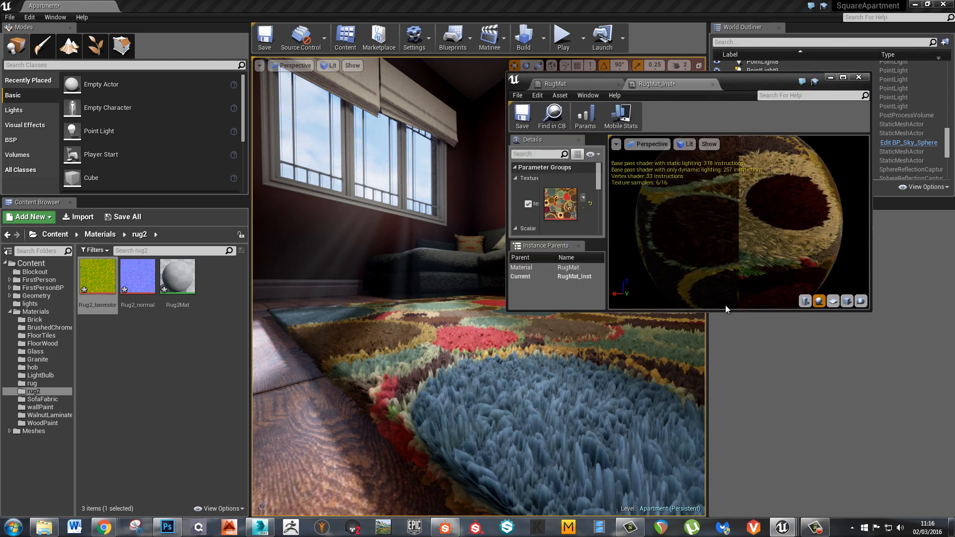
scroll(601, 192, down, 4)
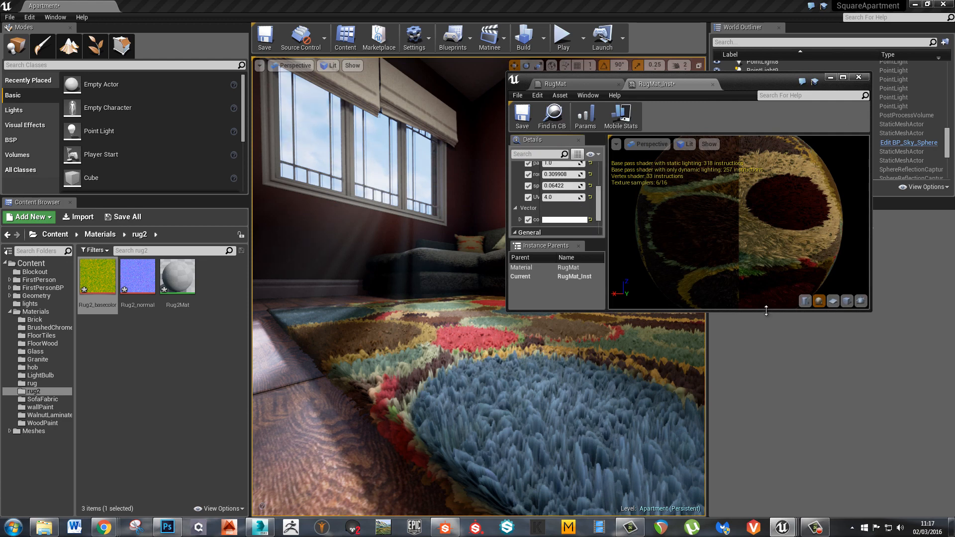
drag(765, 311, 775, 422)
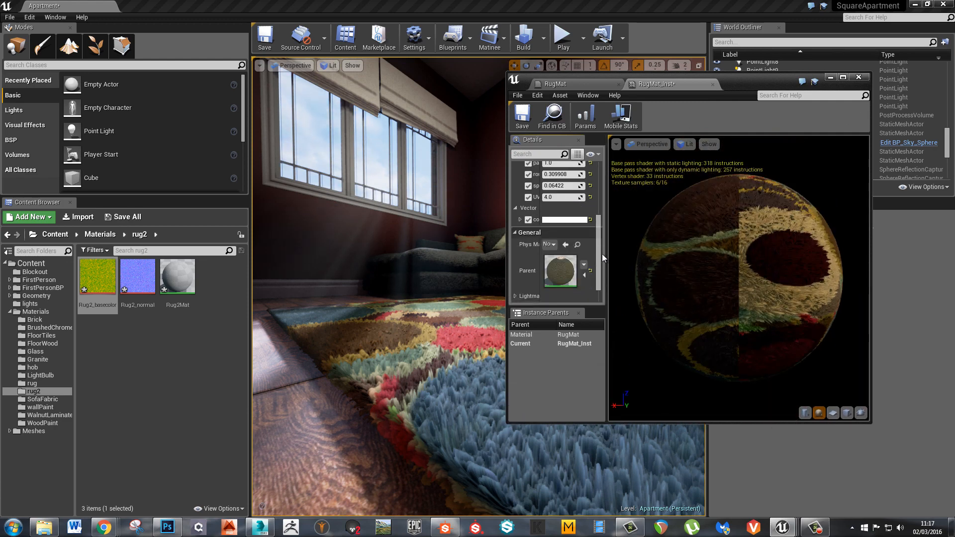
scroll(602, 257, up, 3)
drag(744, 90, 813, 123)
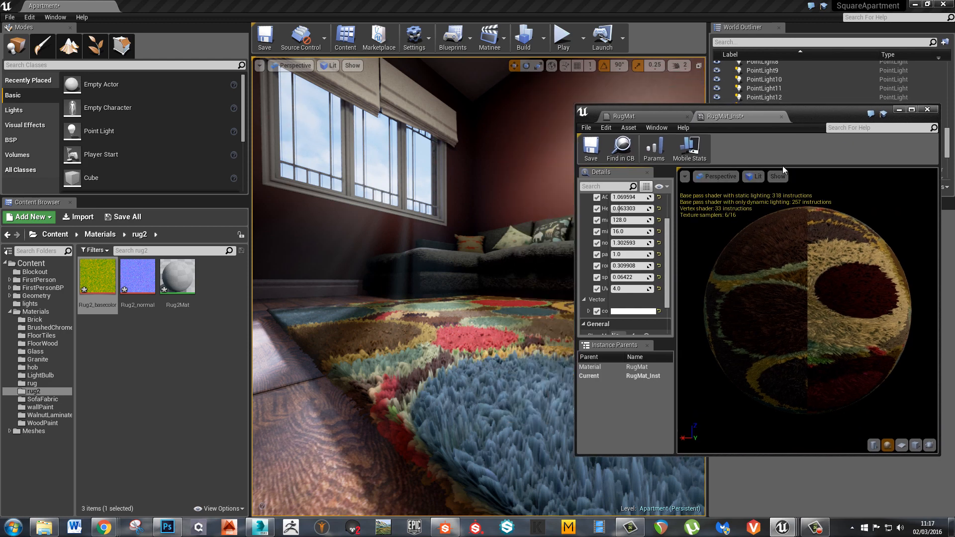
scroll(632, 259, up, 2)
Lower the minimum steps parameter of RugMat_Inst to 4 and on to 1 while inspecting the rug pile up close
click(634, 263)
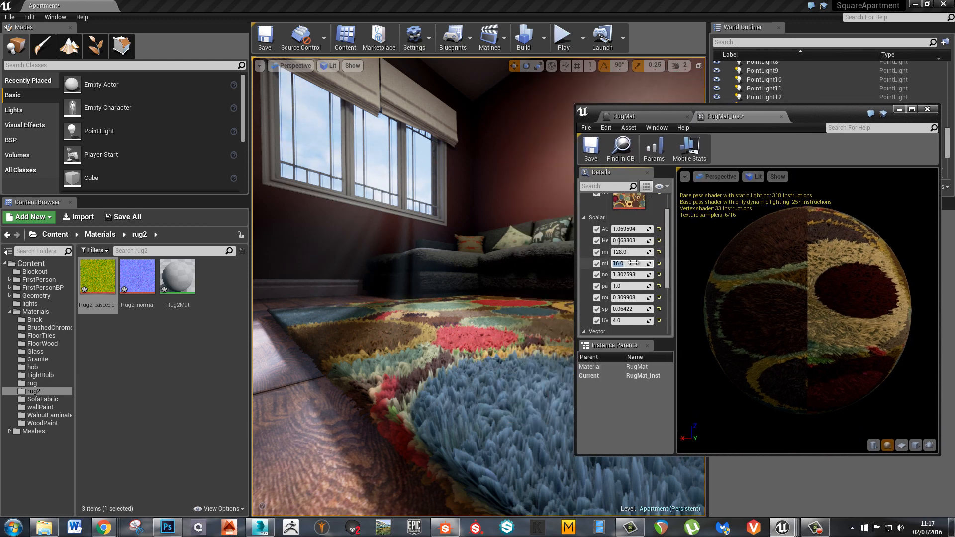
right_drag(478, 341, 277, 475)
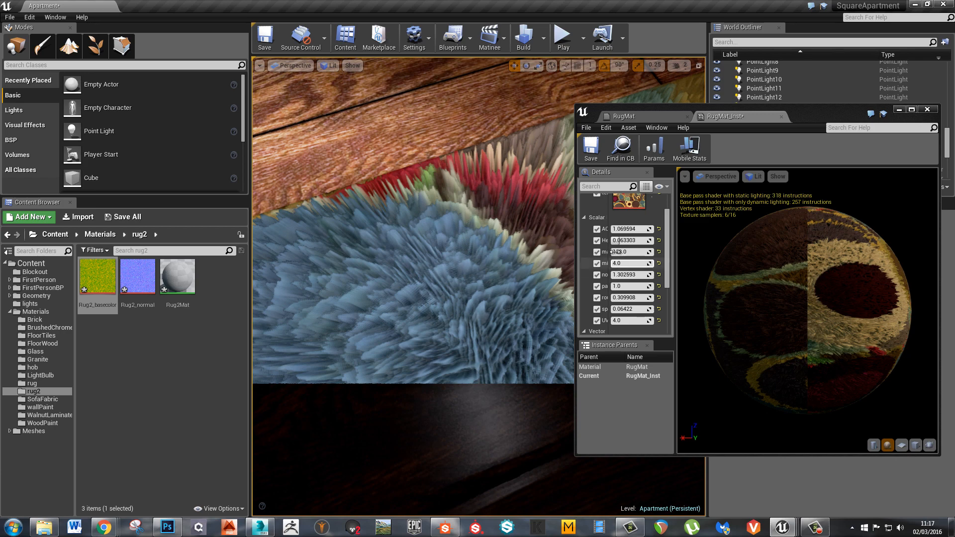
click(622, 264)
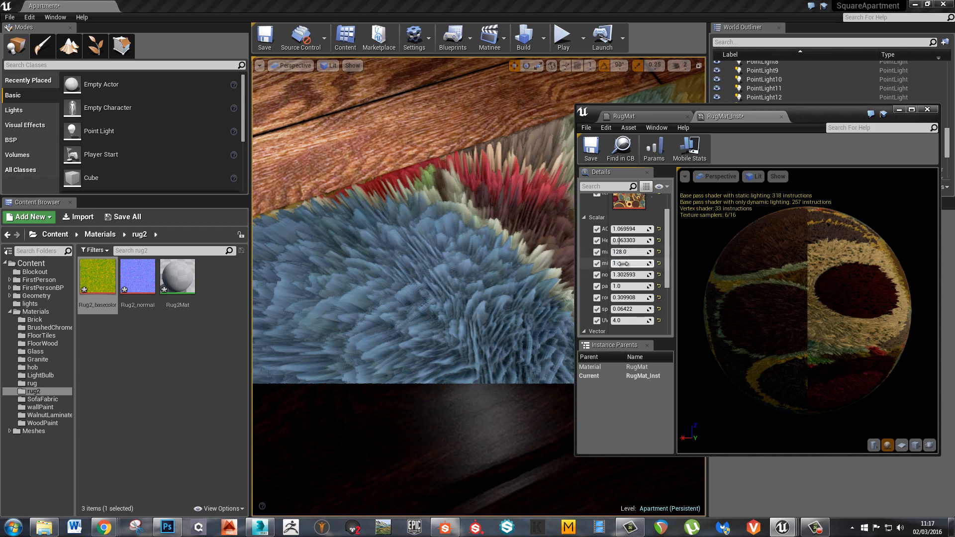
Try a minimum steps value of 1 on RugMat_Inst, then set it to 8 while inspecting the rug pile up close
text(1)
key(Return)
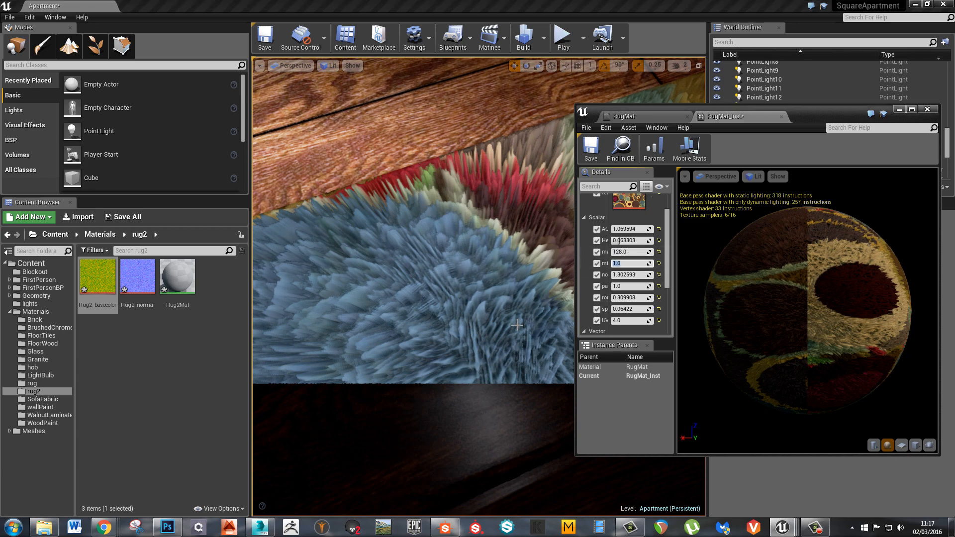
right_drag(518, 346, 536, 378)
click(625, 263)
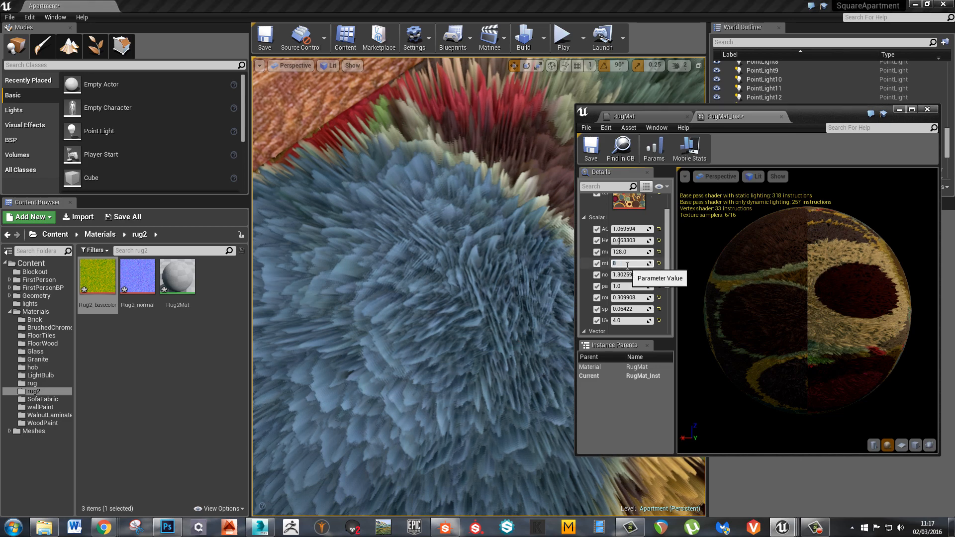
text(8)
key(Return)
right_drag(474, 315, 459, 327)
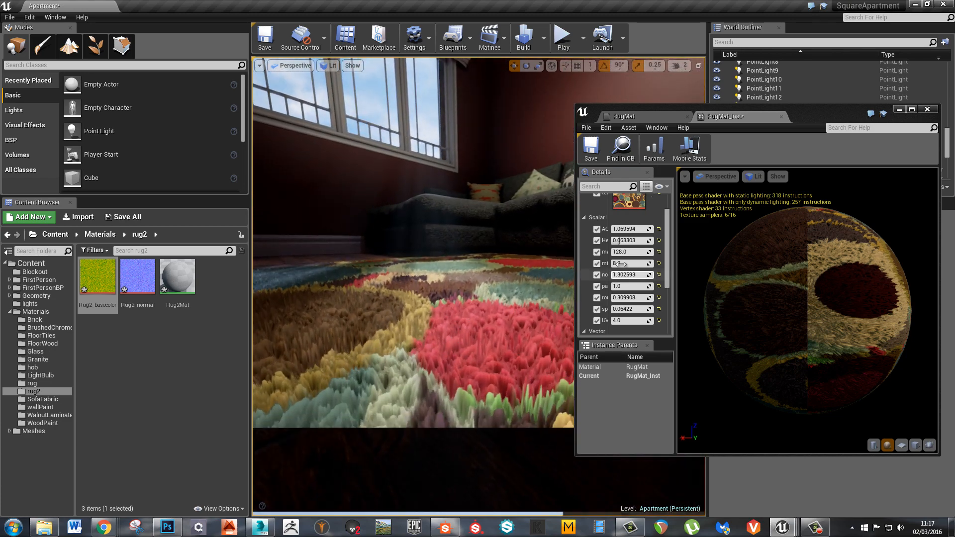
Compare maximum steps values of 8, 64 and 128 on RugMat_Inst while viewing the rug from a shallow angle
click(634, 251)
text(8)
key(Return)
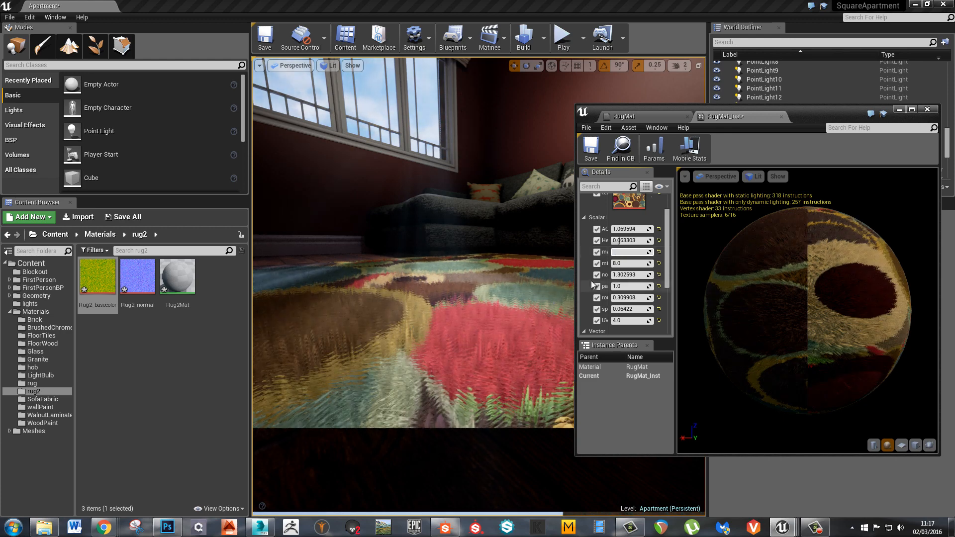
text(64)
key(Return)
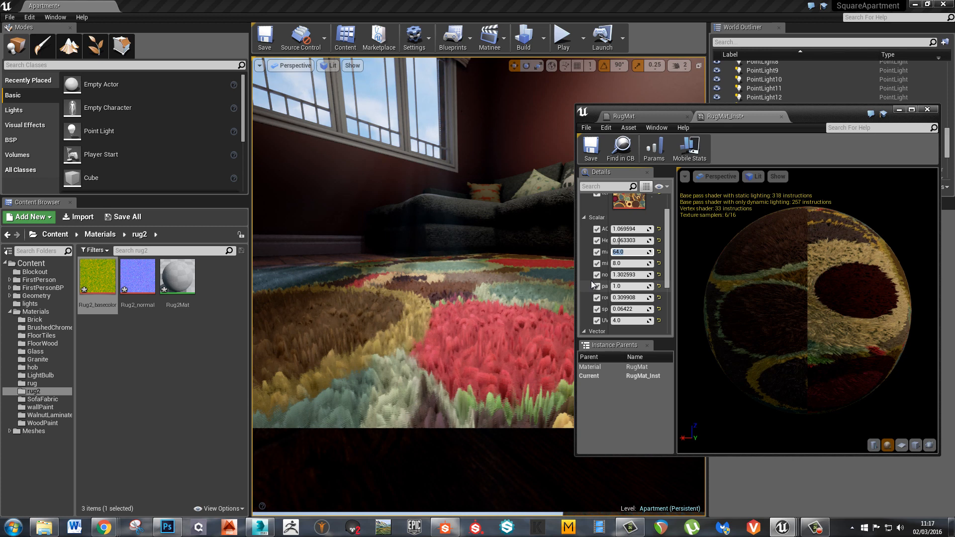
text(128)
key(Return)
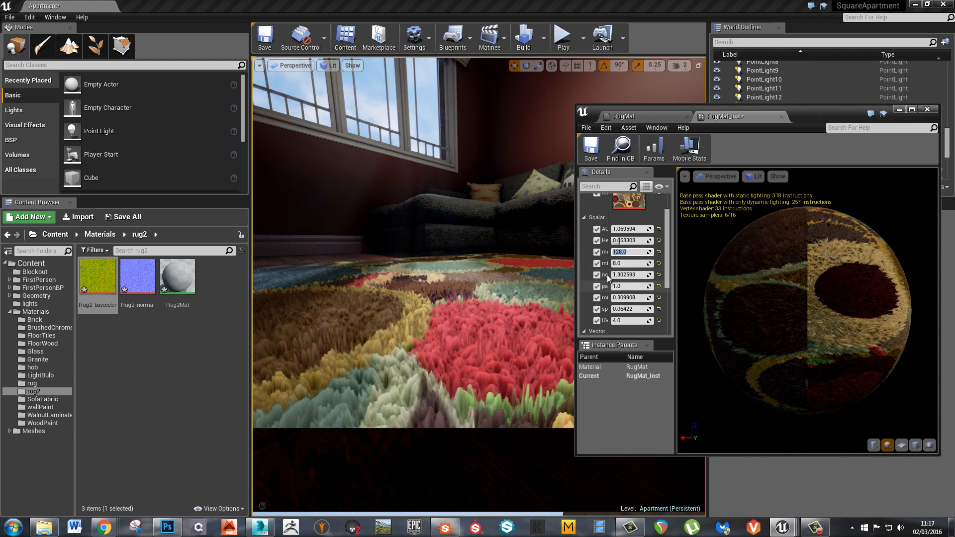
right_drag(507, 321, 502, 342)
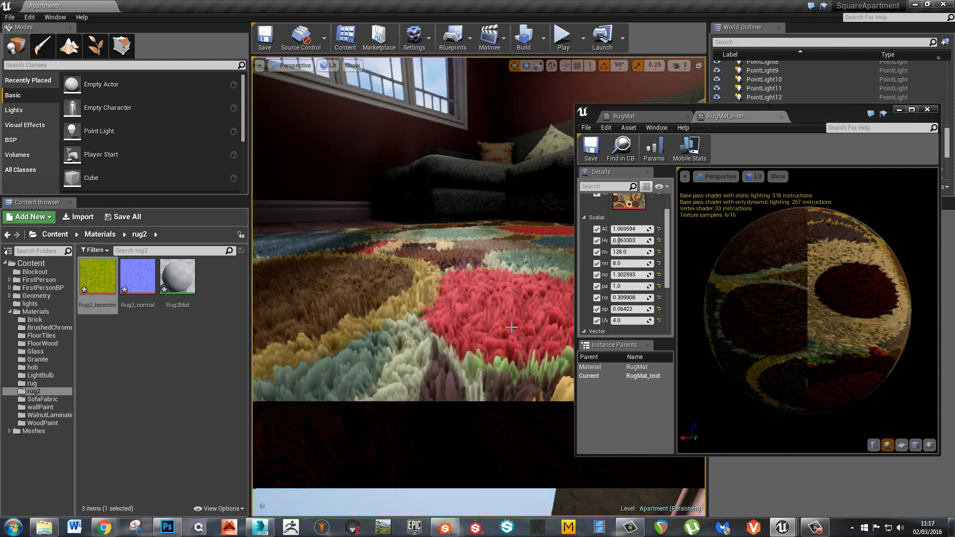
Try 256 maximum steps and 64 minimum steps on RugMat_Inst and inspect the rug pile in the level
click(636, 252)
text(25)
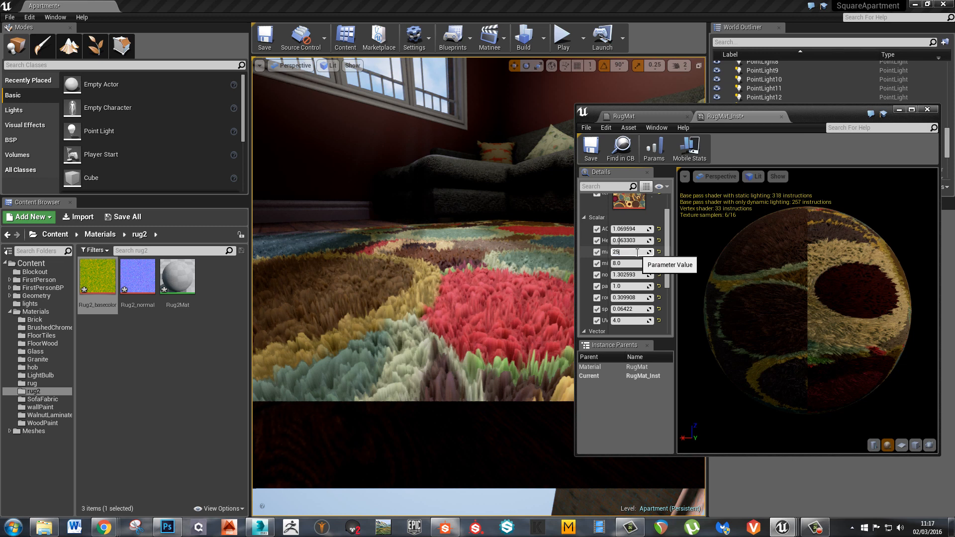
text(6)
key(Return)
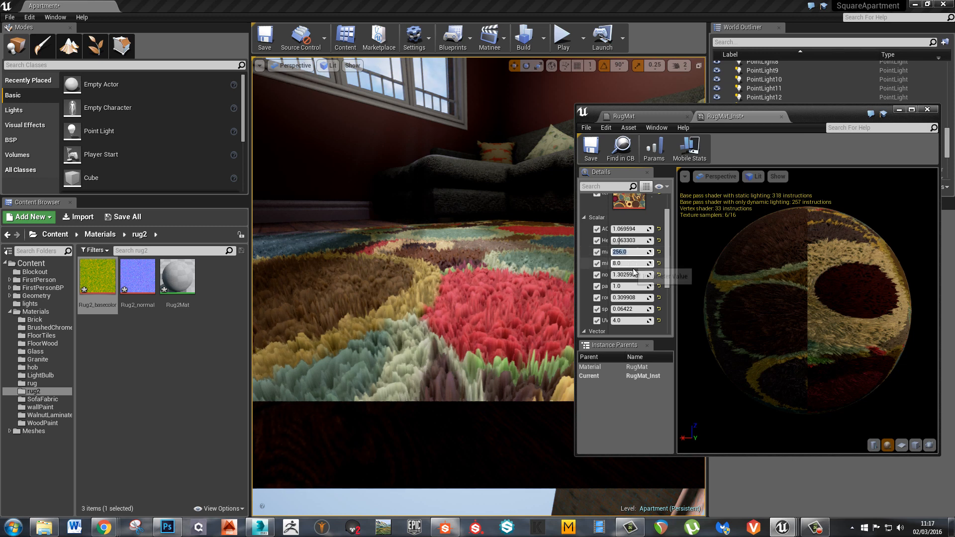
click(631, 263)
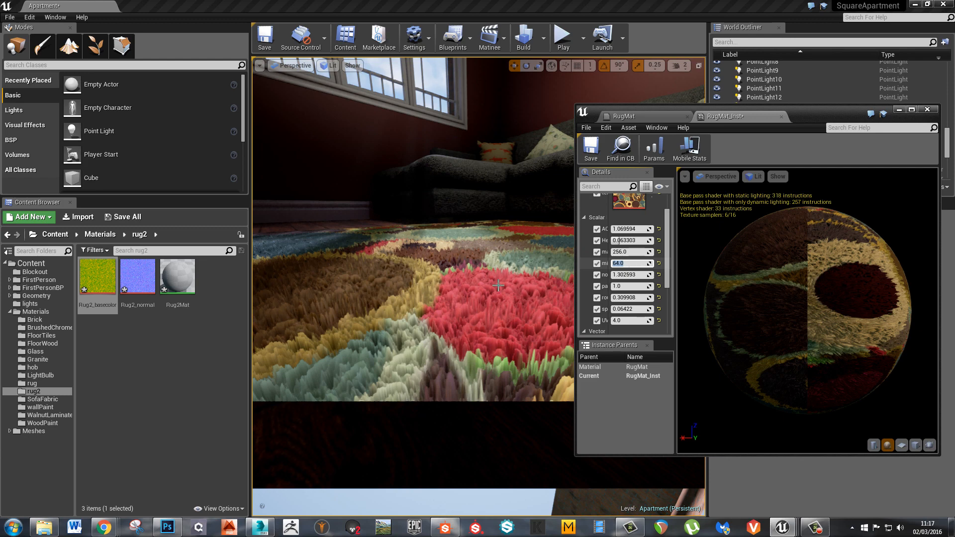
mouse_move(424, 294)
right_down()
mouse_move(420, 363)
mouse_move(418, 301)
right_up()
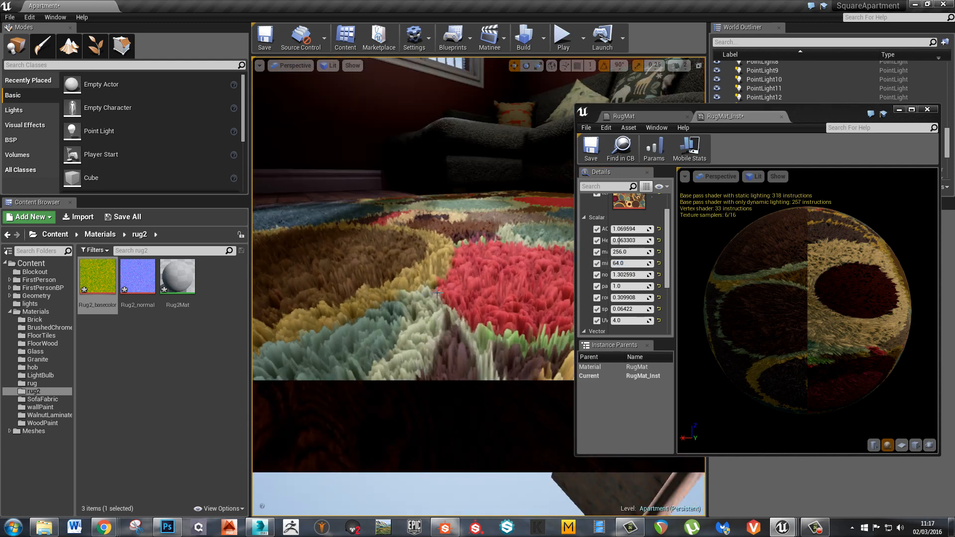
Set the maximum steps of RugMat_Inst to 128 and the minimum steps to 8
click(634, 252)
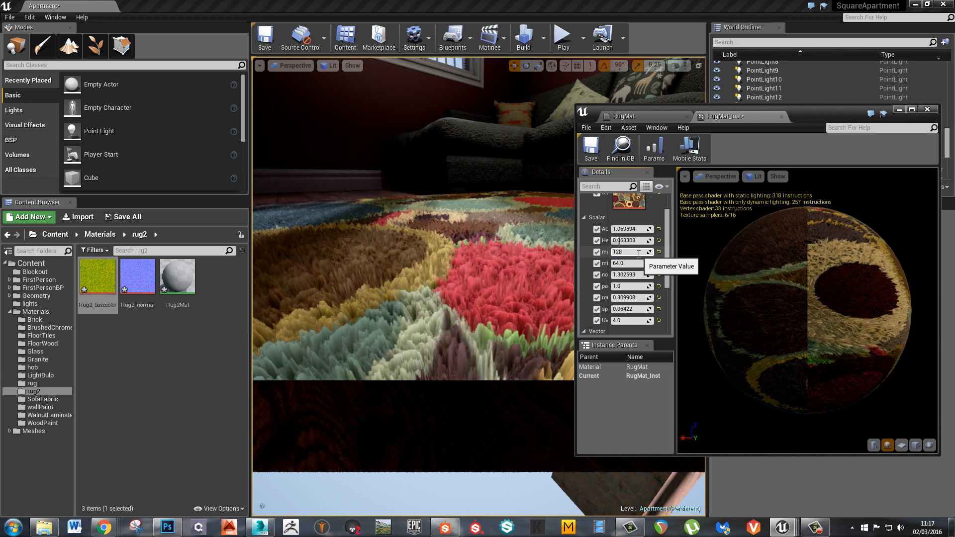
text(128)
click(628, 263)
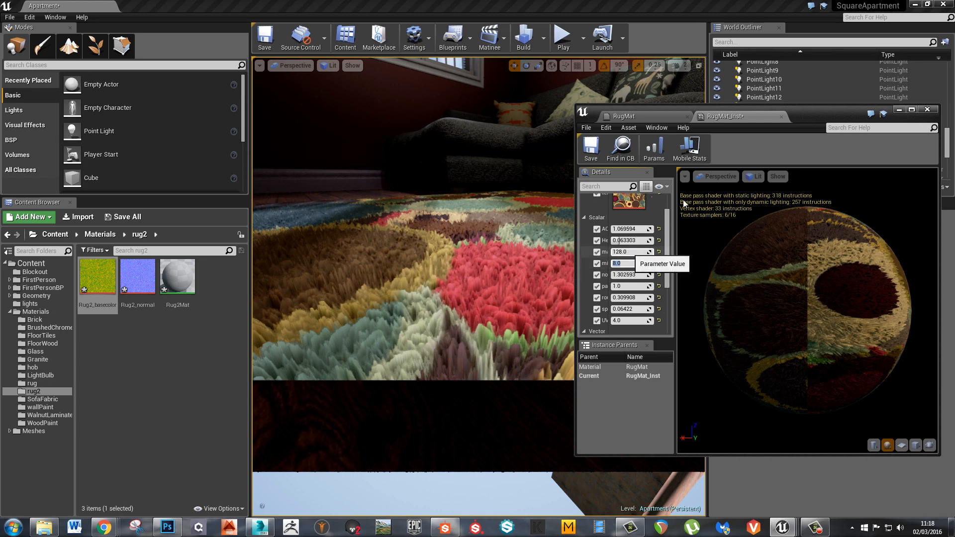
Switch from the RugMat_Inst window back to the Rug2Mat material graph at full screen size
drag(831, 119, 635, 1)
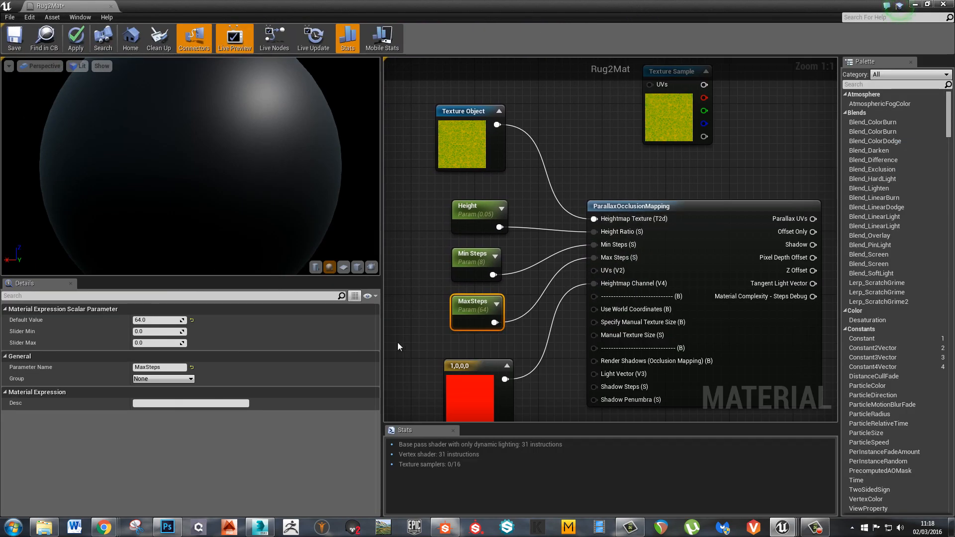
drag(484, 3, 675, 74)
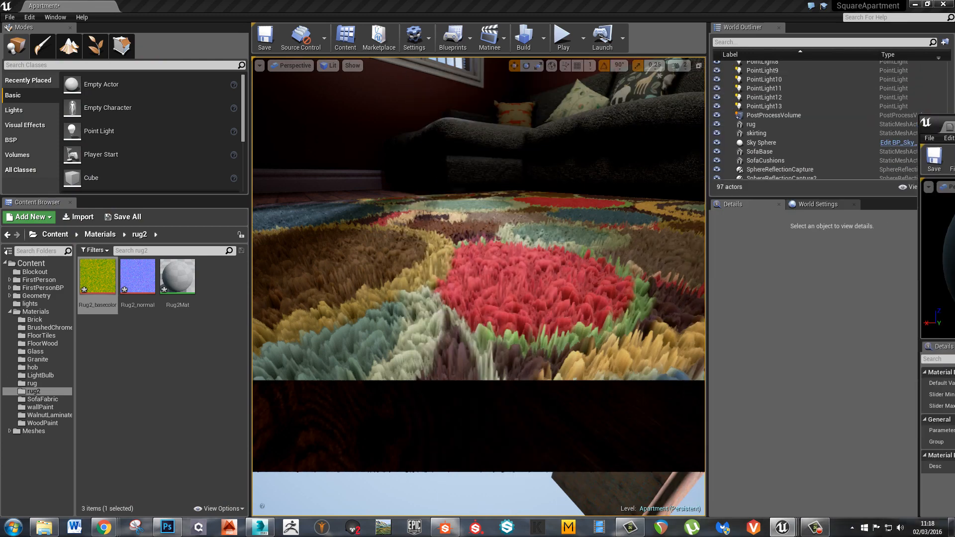
click(907, 72)
drag(954, 122, 668, 1)
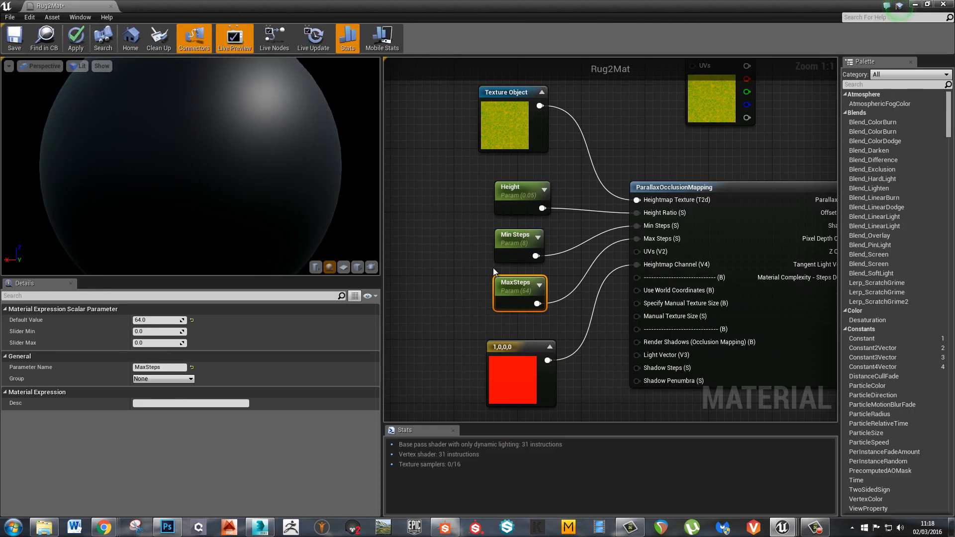
Rearrange the Height, Min Steps and MaxSteps parameter nodes into a tighter column below the texture object
drag(446, 185, 563, 294)
click(561, 288)
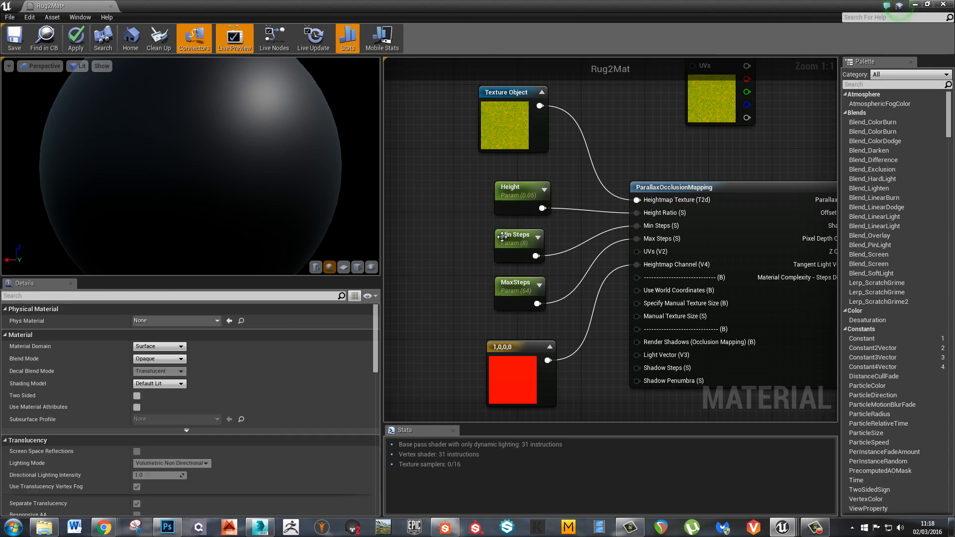
click(515, 243)
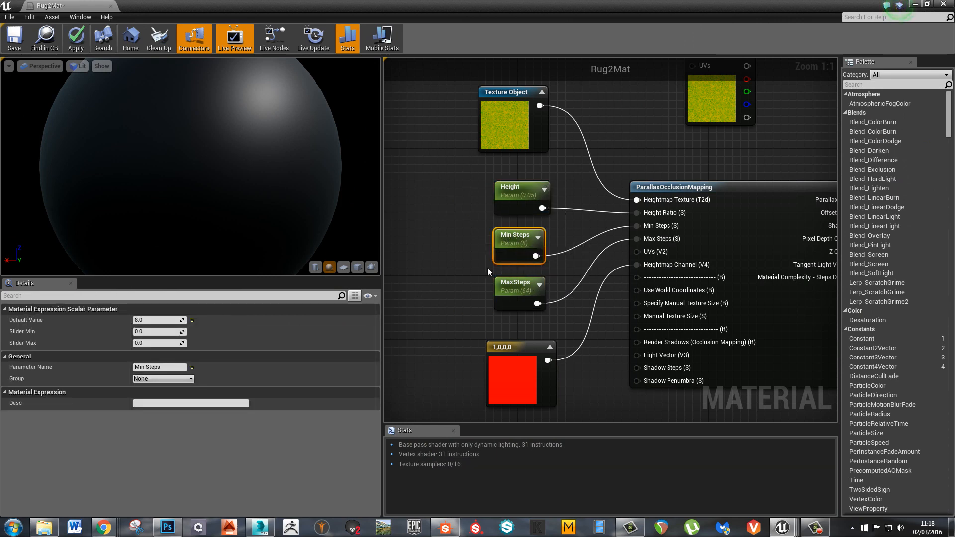
drag(431, 205, 482, 255)
click(530, 289)
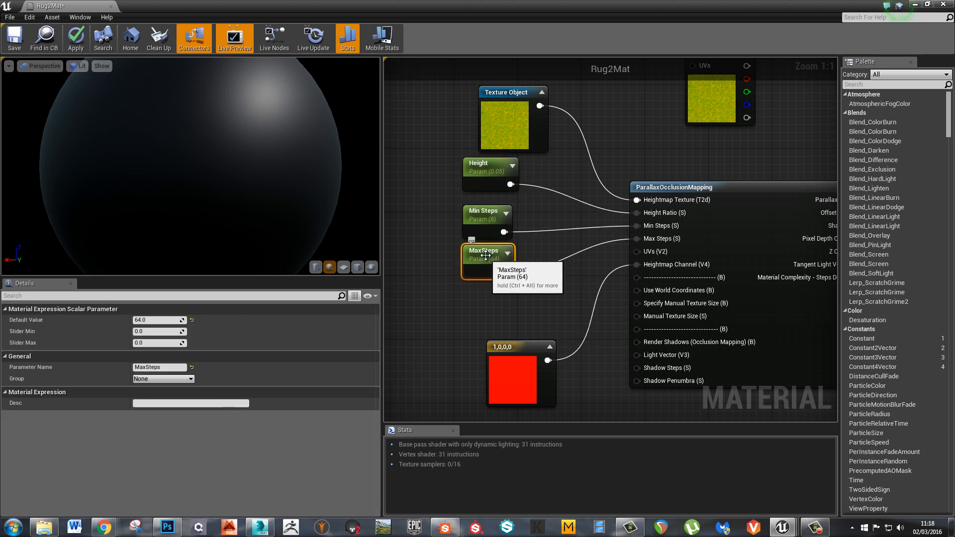
Move the Height parameter node down so it sits directly above the Min Steps node
drag(486, 175, 488, 192)
click(533, 237)
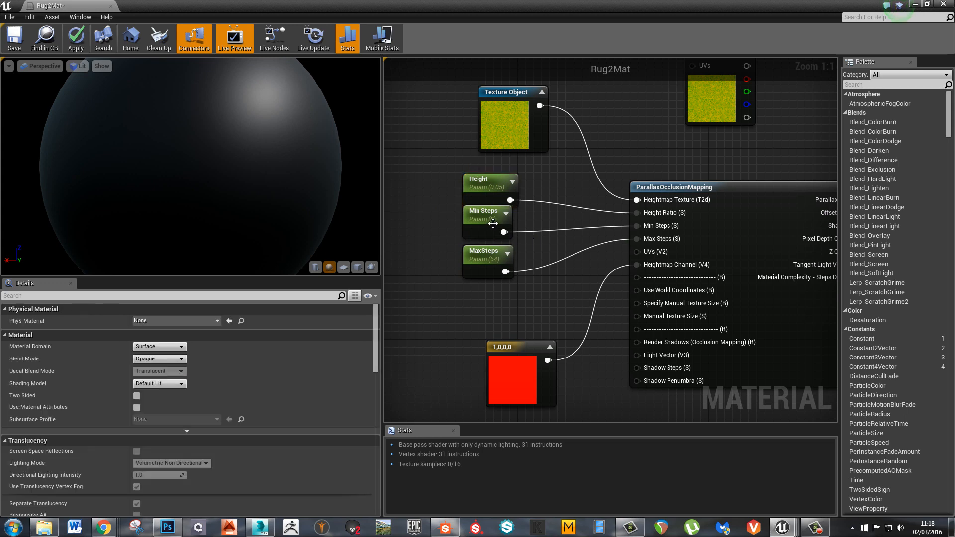
click(490, 223)
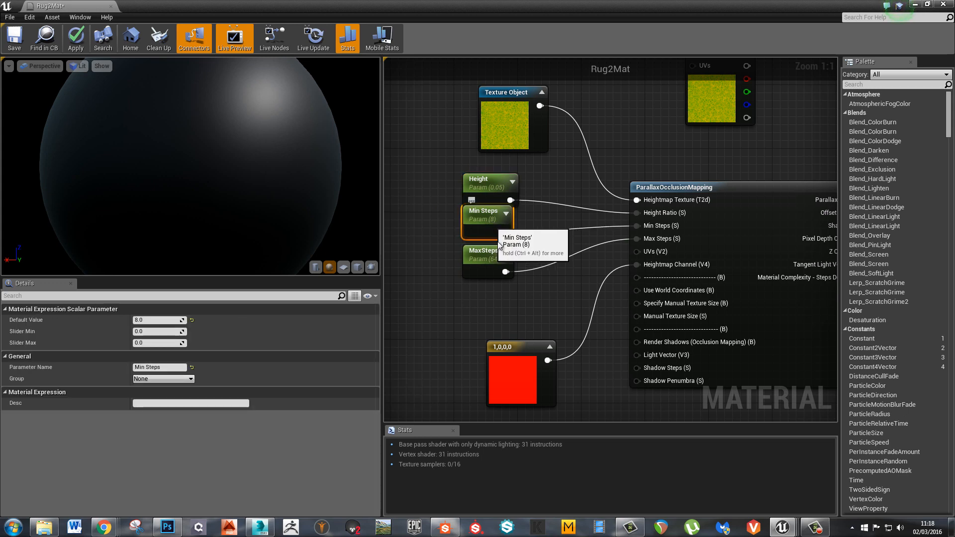
click(452, 327)
Add a scalar parameter named TilingAmount in the empty graph area below and beside the MaxSteps node
right_drag(437, 330, 503, 320)
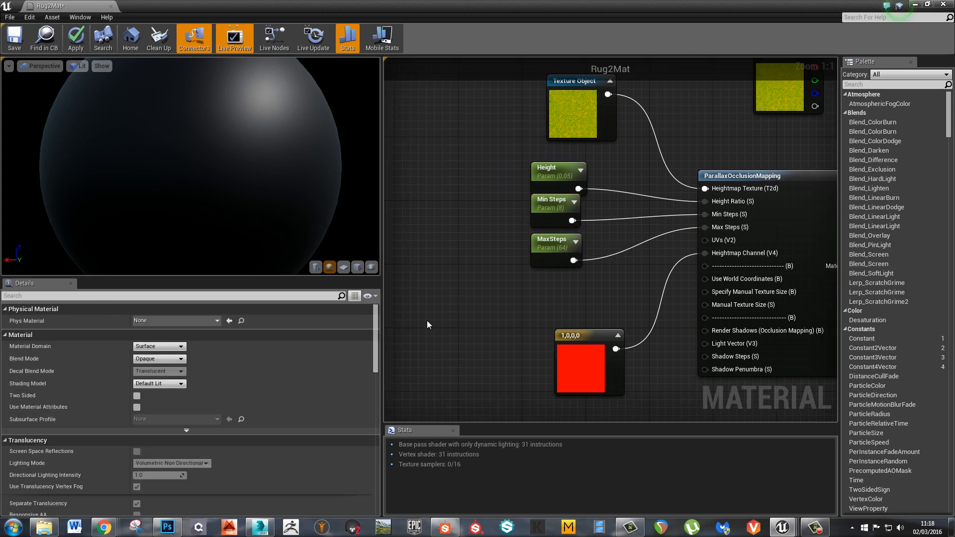
click(428, 266)
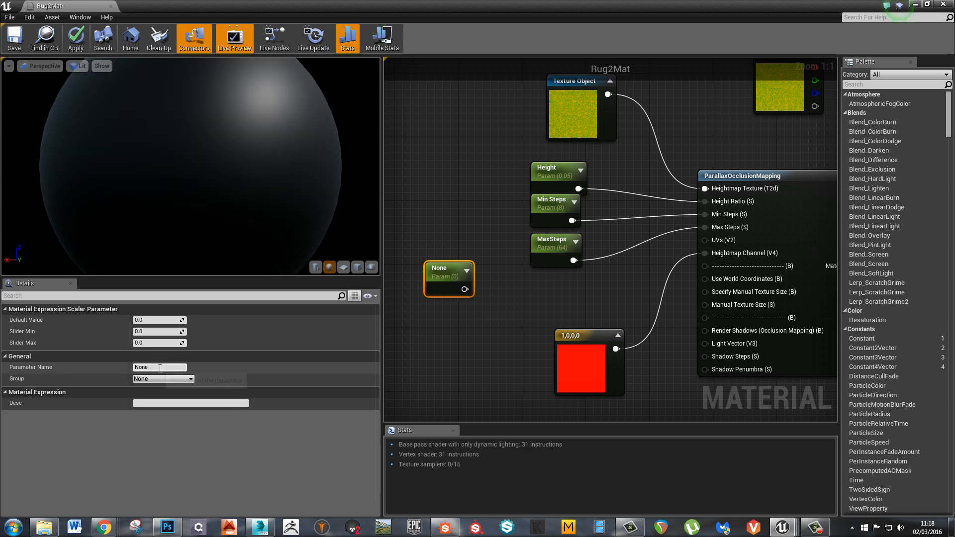
click(160, 368)
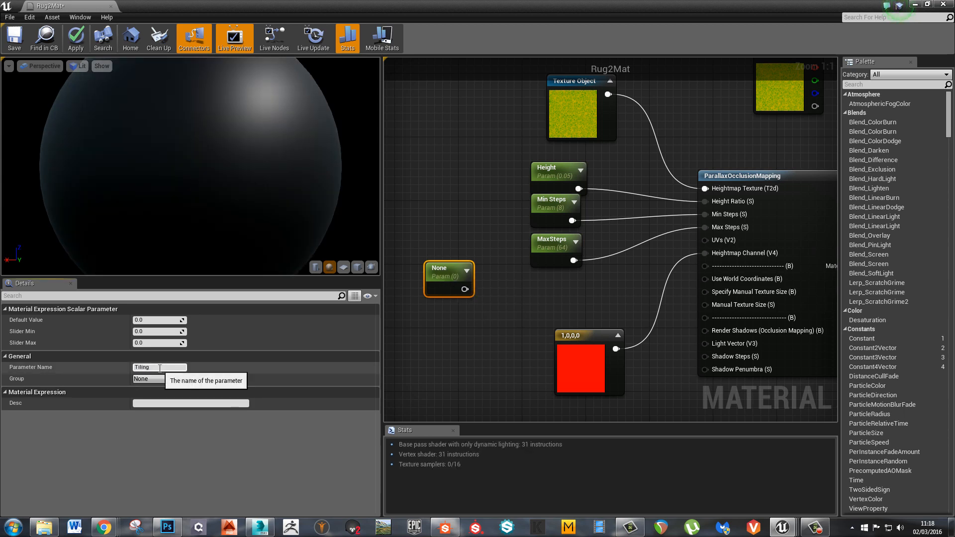
text(TilingAmount)
key(Return)
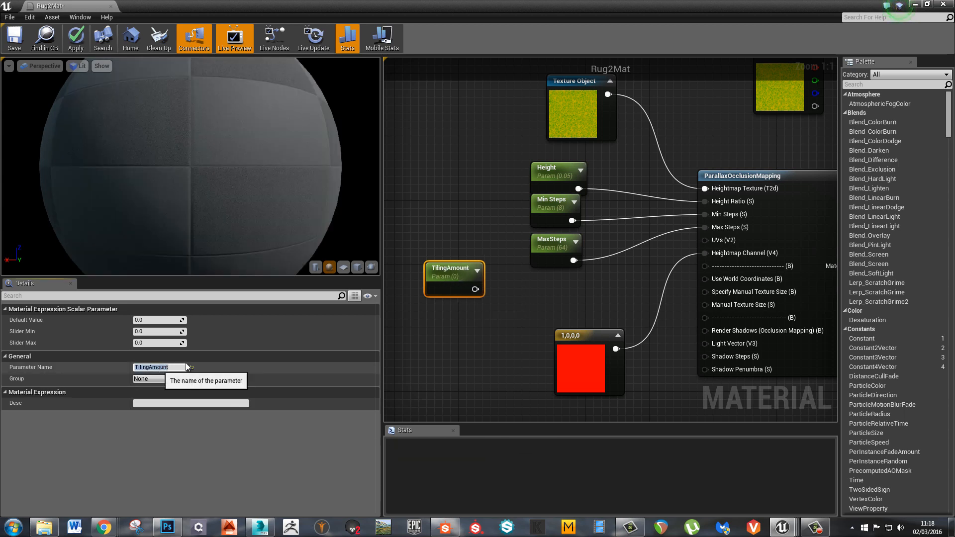
Add a TexCoord node below TilingAmount and a Multiply node beside the two
click(443, 337)
click(443, 328)
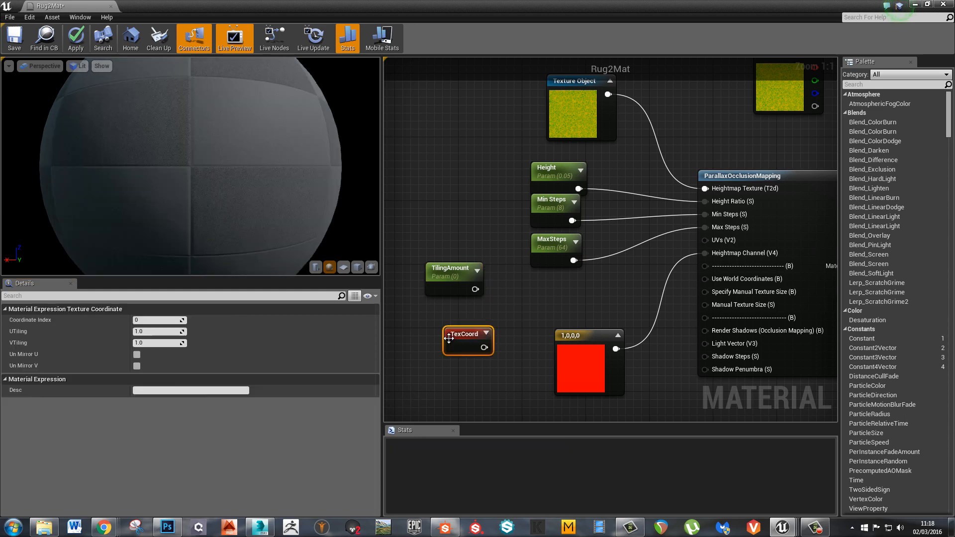
click(505, 301)
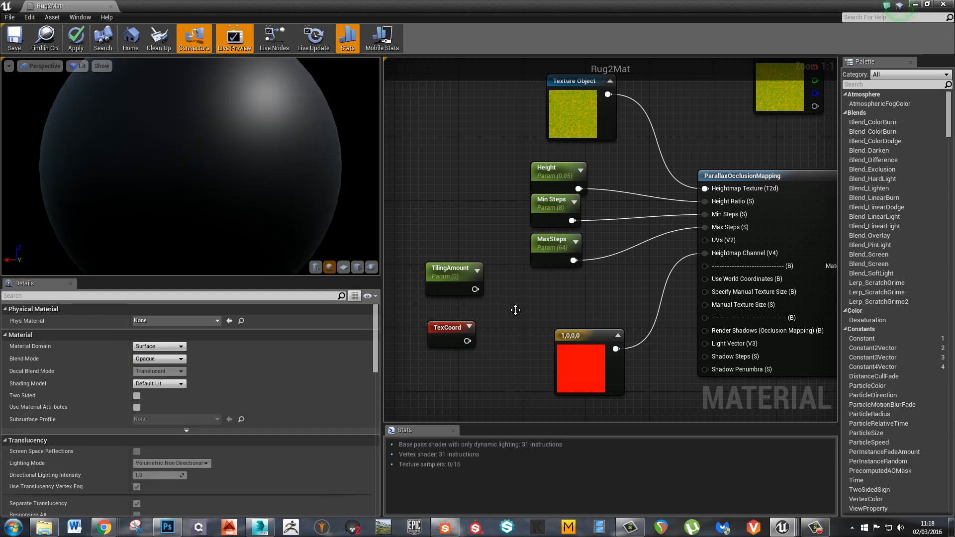
click(504, 300)
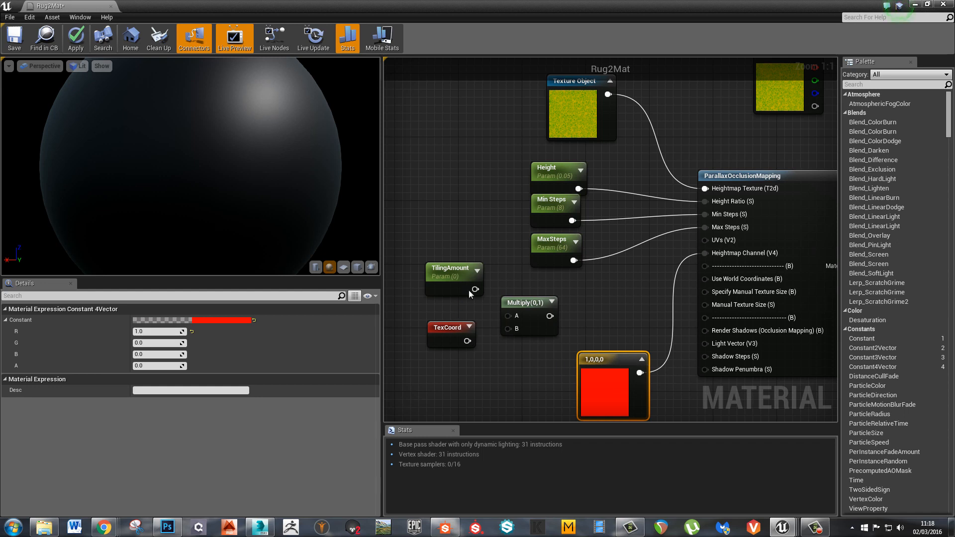
Connect TilingAmount and TexCoord to Multiply's A and B inputs, and Multiply's output to the UVs input of ParallaxOcclusionMapping
drag(475, 289, 508, 316)
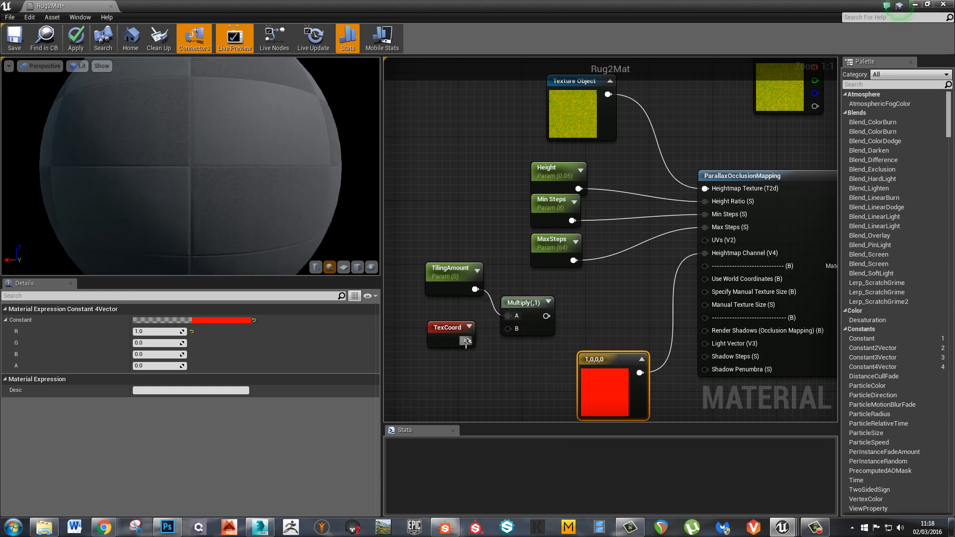
drag(467, 341, 508, 329)
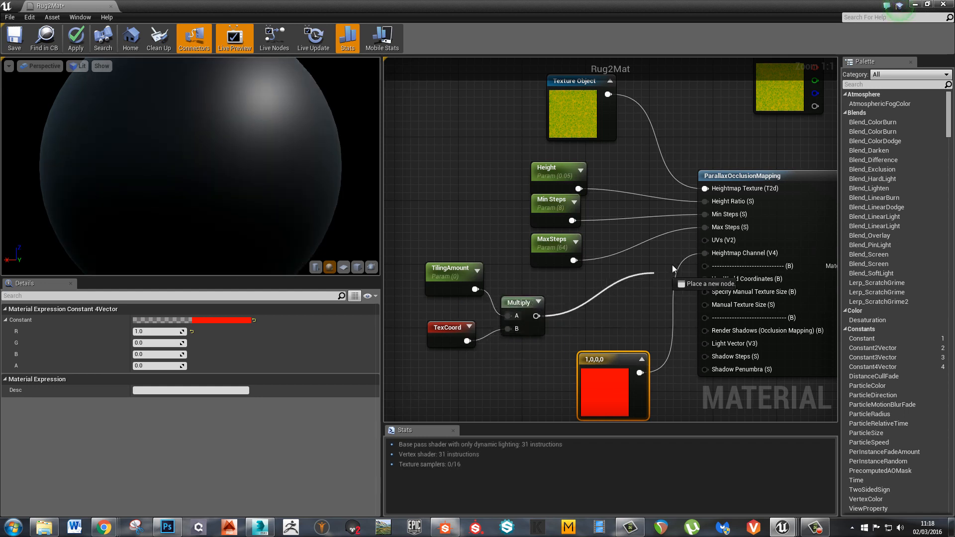
drag(704, 240, 536, 316)
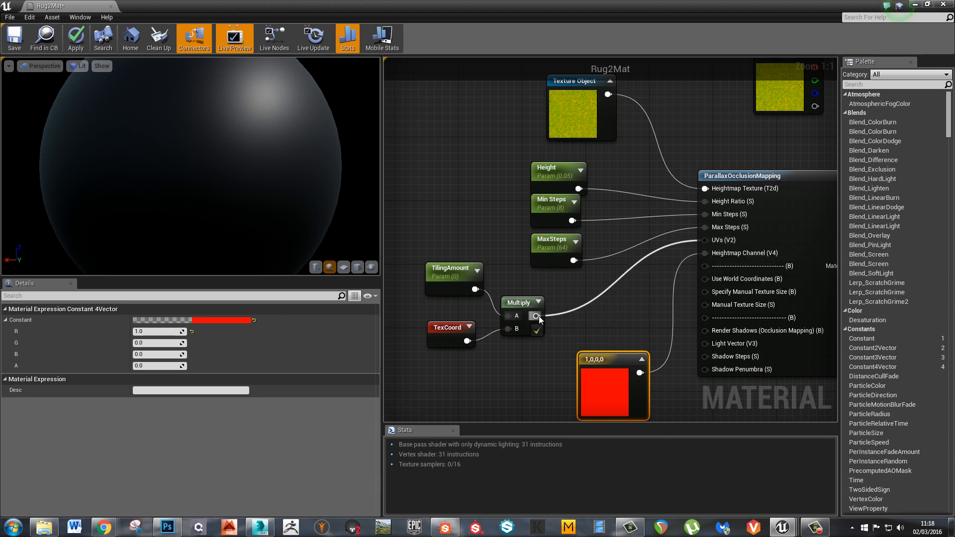
Set the TilingAmount parameter's default value to 1
click(450, 271)
click(150, 320)
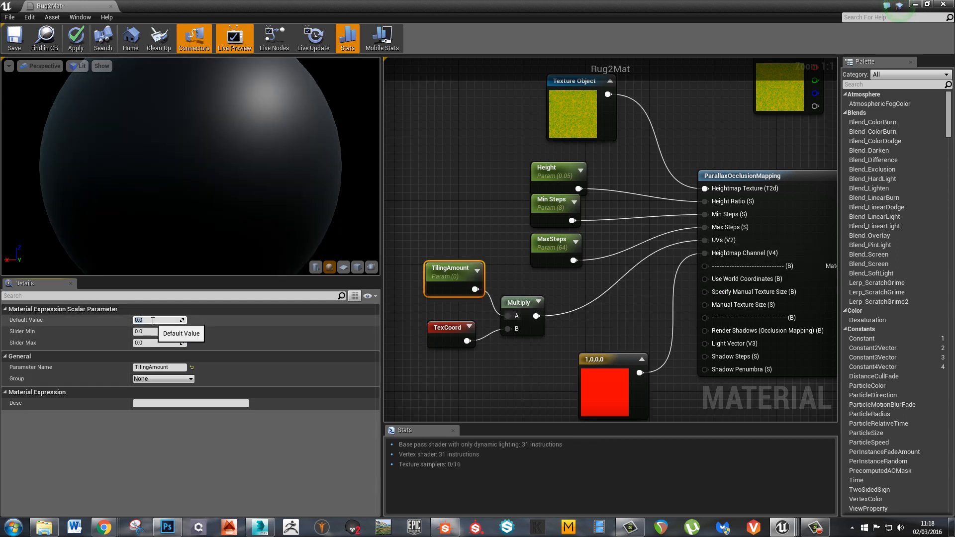
text(1)
key(Return)
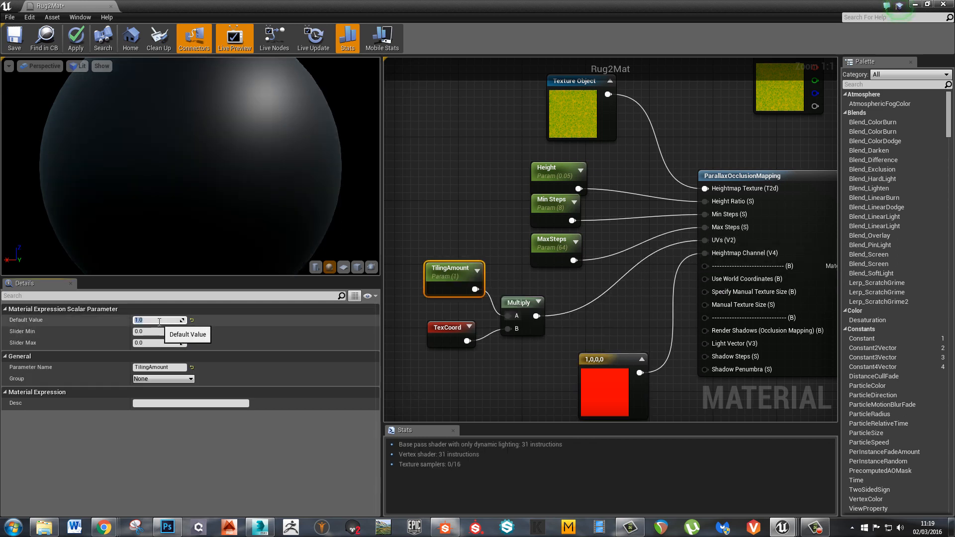
Tidy the tiling nodes by moving TexCoord slightly down, aligning Multiply between its inputs, and shifting TilingAmount slightly away
drag(457, 330, 445, 343)
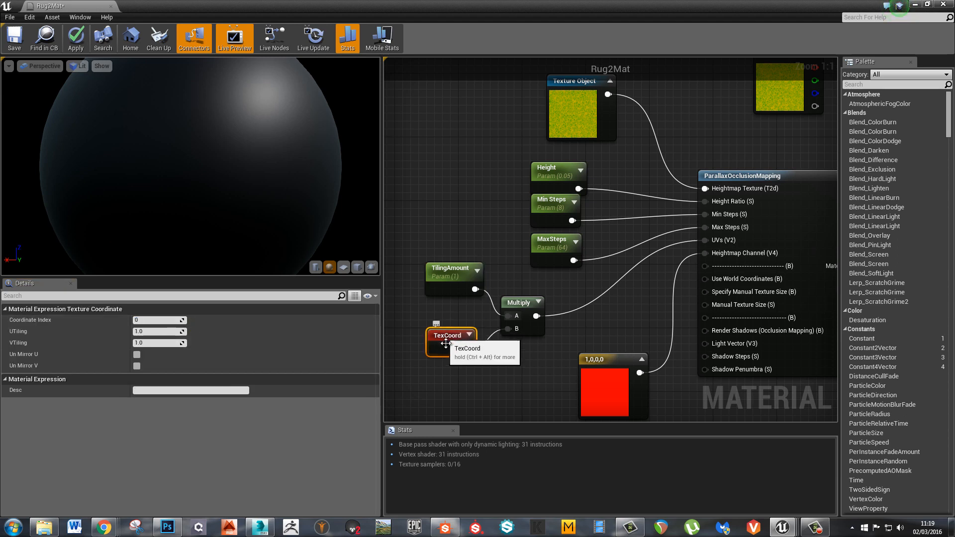
click(517, 301)
drag(517, 305, 517, 313)
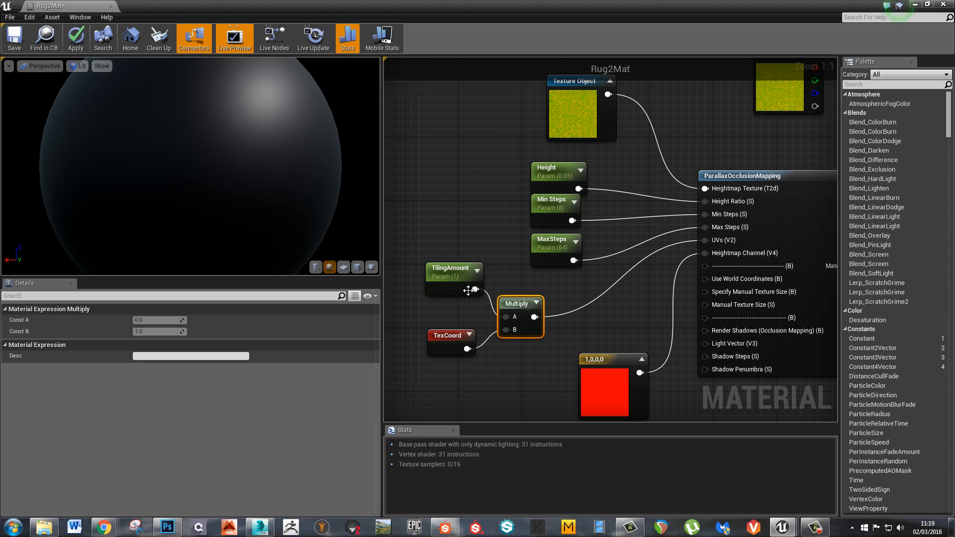
drag(454, 279, 448, 273)
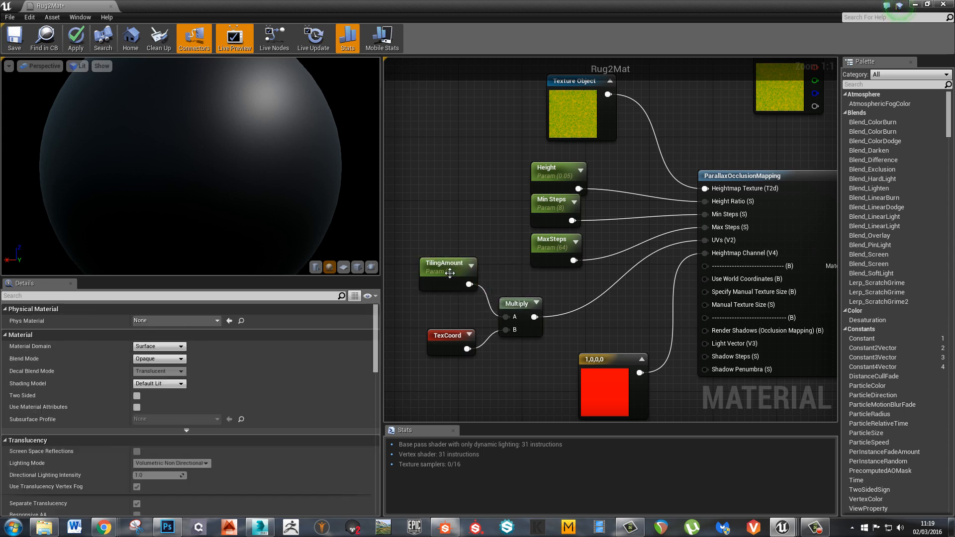
click(453, 332)
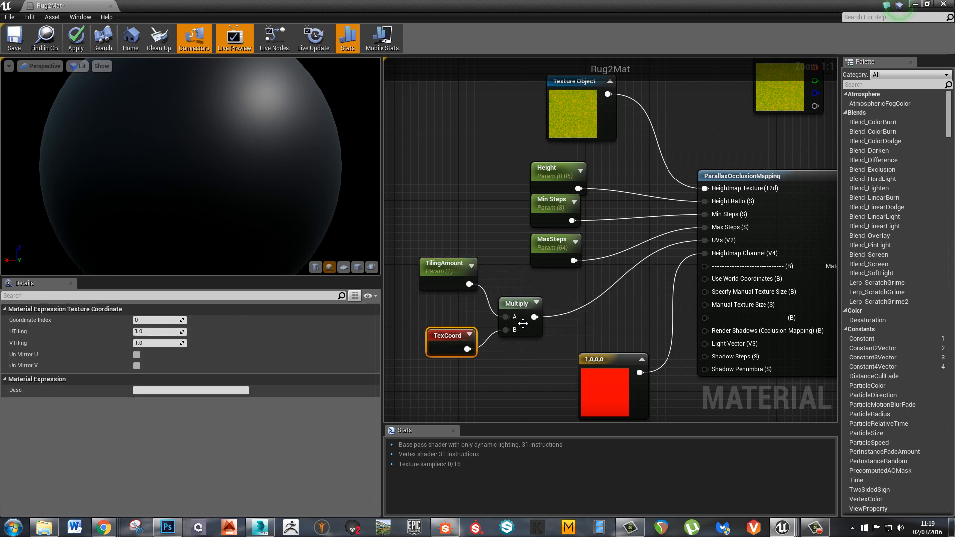
Move the Rug2Mat output node farther from the other nodes and shift the Rug2_normal texture sample slightly up
scroll(625, 332, down, 3)
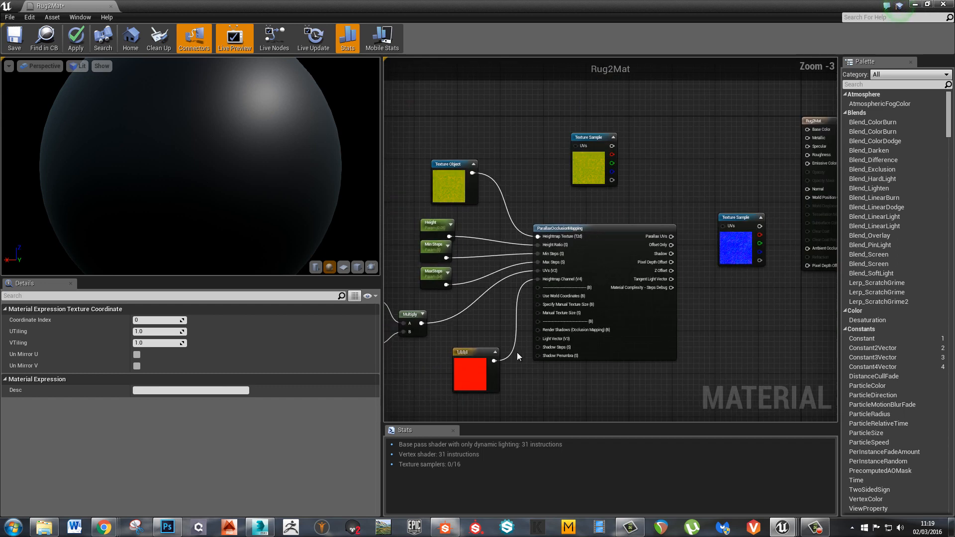
click(493, 187)
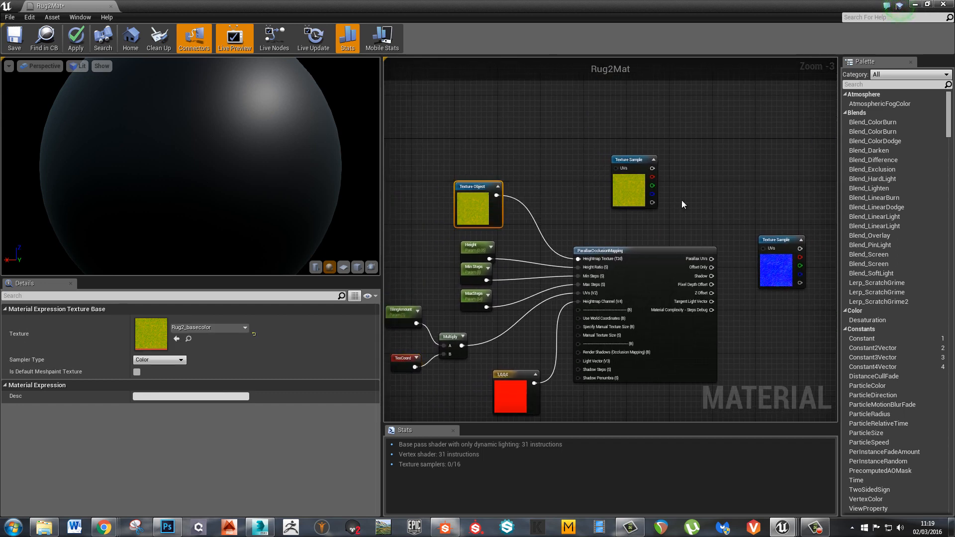
right_drag(681, 200, 522, 205)
drag(705, 148, 751, 153)
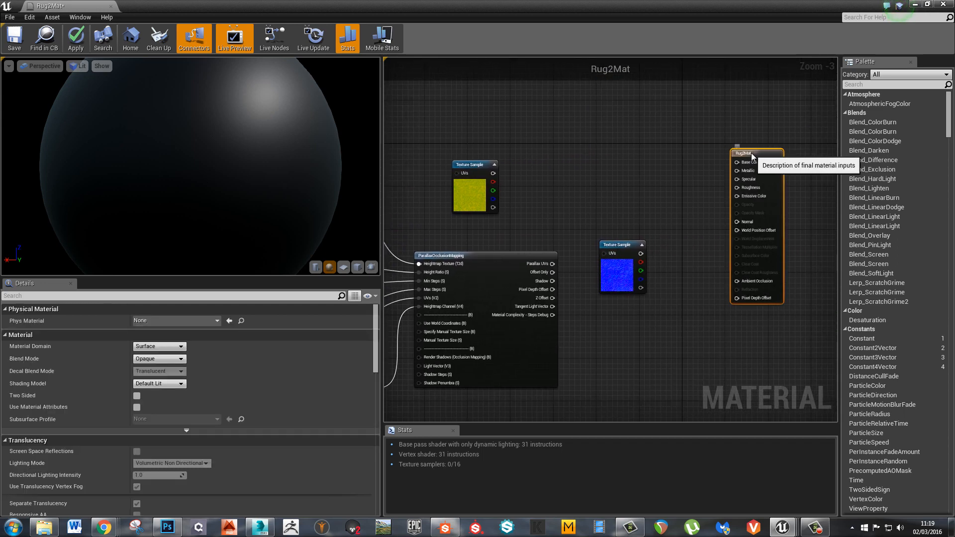
drag(626, 245, 624, 227)
right_drag(522, 278, 569, 246)
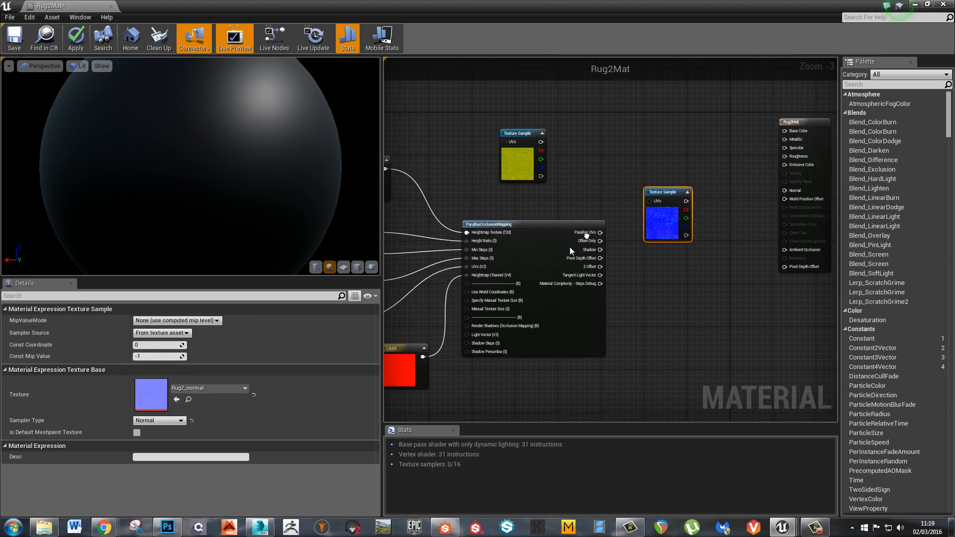
click(587, 154)
right_drag(458, 110, 562, 196)
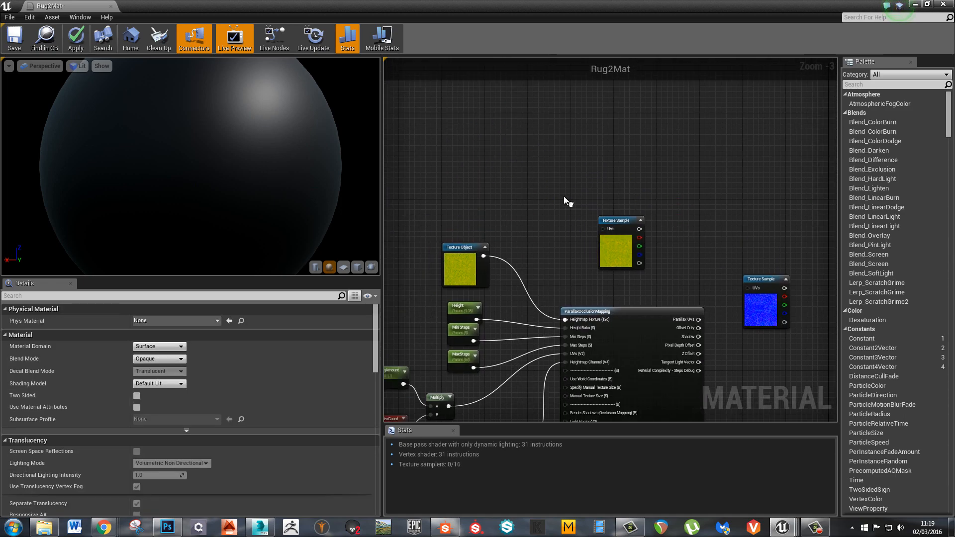
right_click(551, 167)
text(texture)
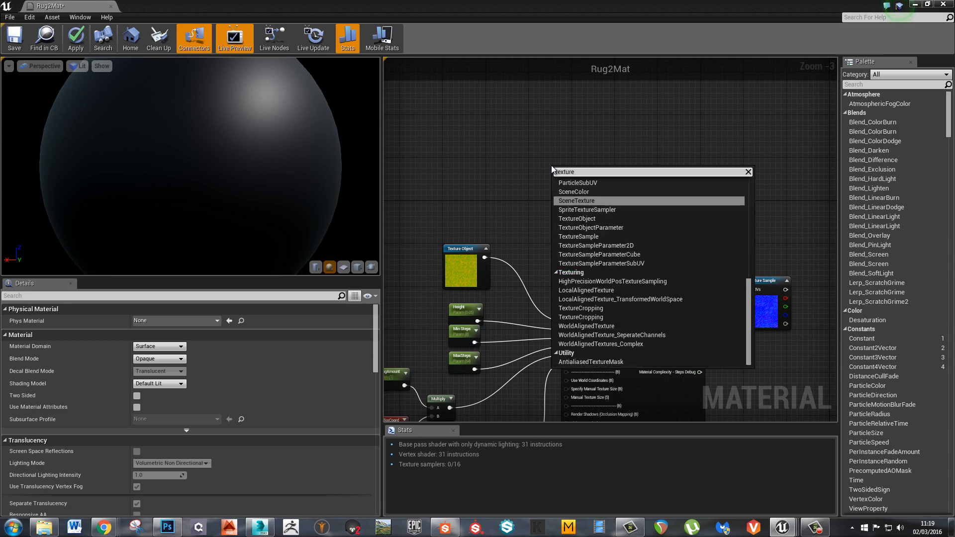
key(Down)
key(Down)
key(Down)
key(Down)
key(Return)
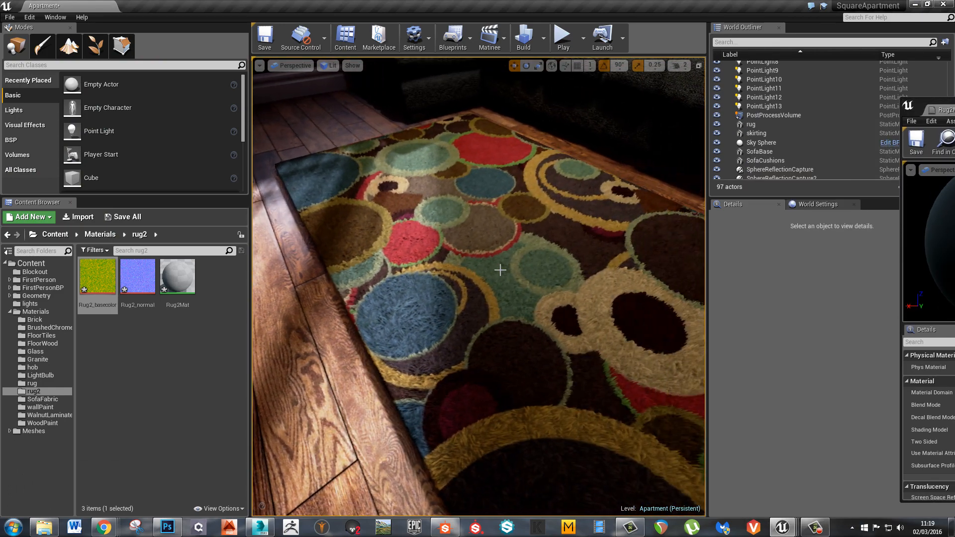
In the level editor, open the Materials/rug folder and examine the pattern2 texture up close and as a whole, then close it
click(40, 384)
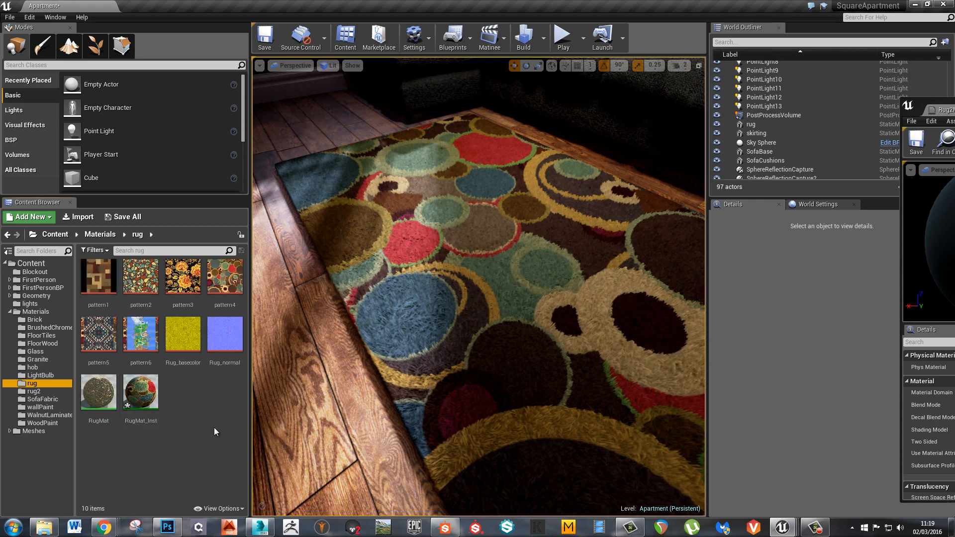
click(146, 283)
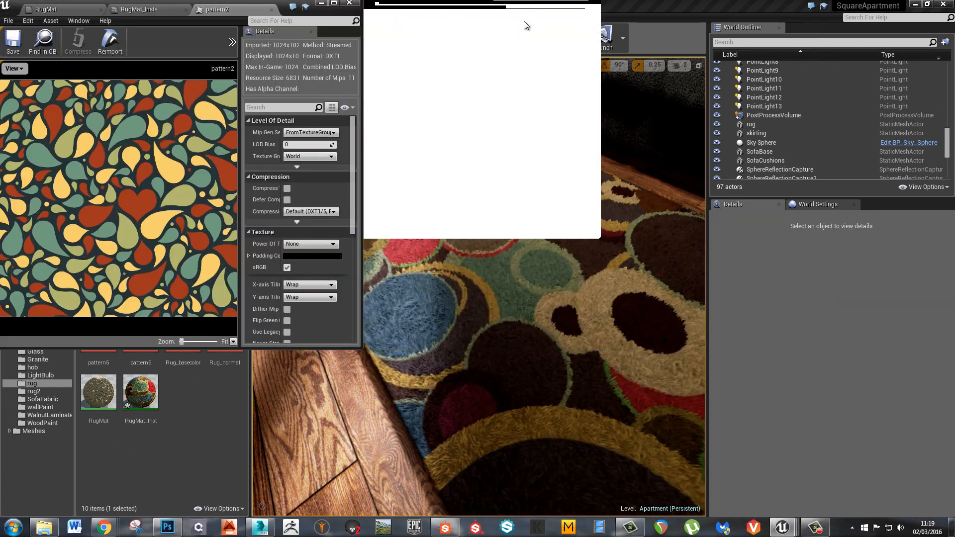
scroll(333, 255, up, 3)
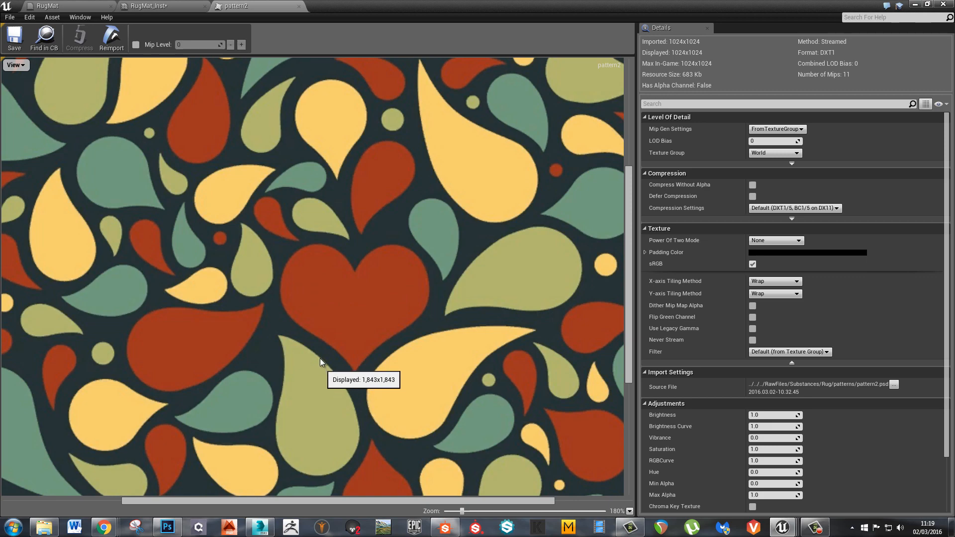
scroll(323, 373, down, 3)
scroll(239, 259, down, 2)
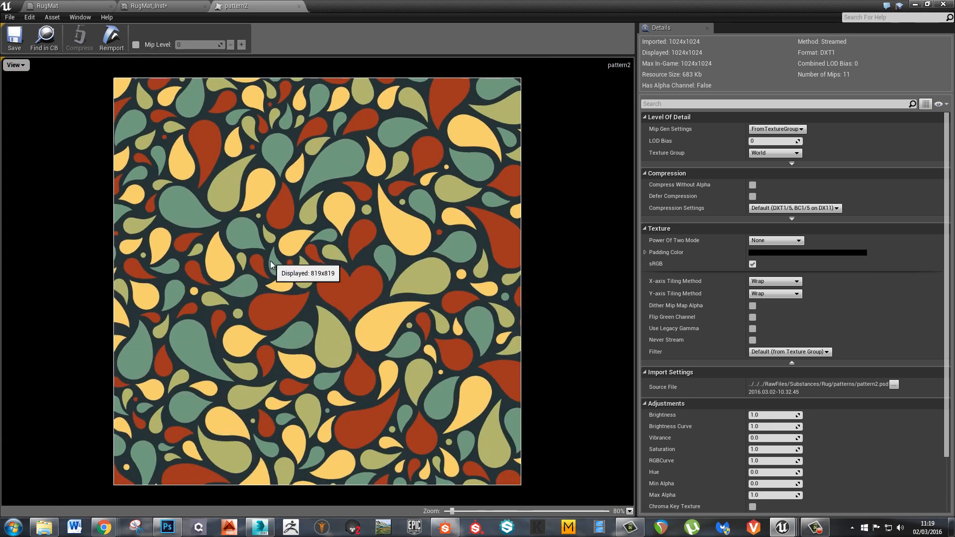
scroll(282, 267, up, 4)
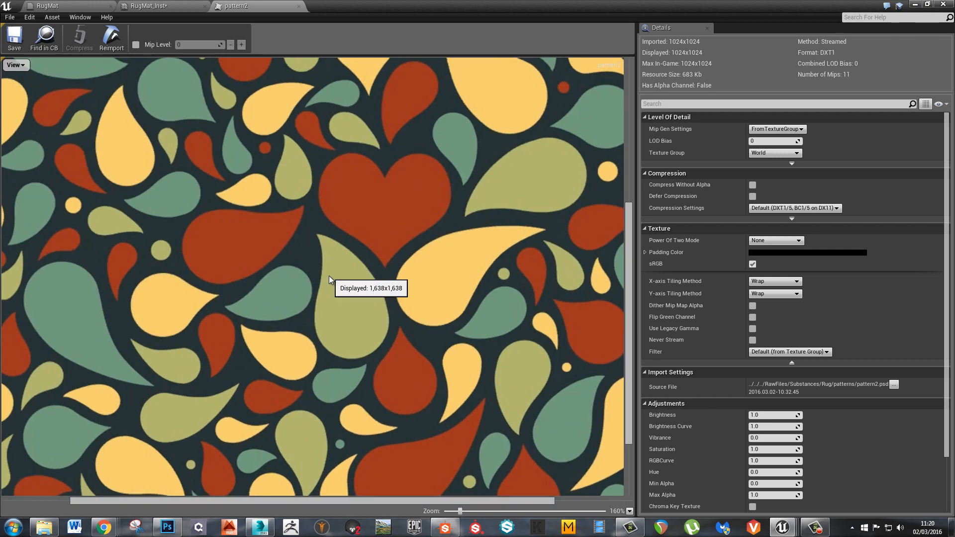
scroll(330, 275, down, 1)
scroll(340, 130, down, 2)
click(298, 6)
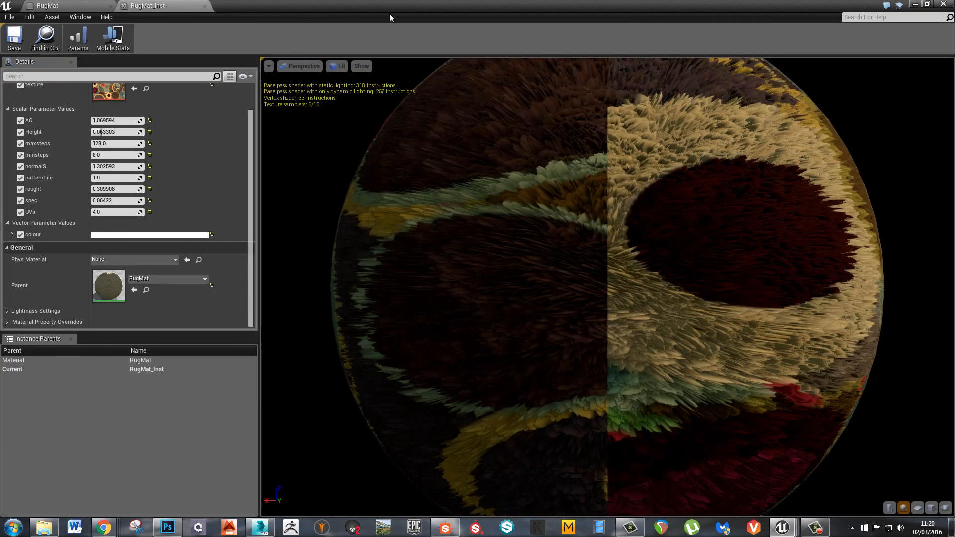
Add the pattern2 texture from the rug folder to the Rug2Mat graph as a texture sample and maximize the material editor
drag(393, 4, 545, 309)
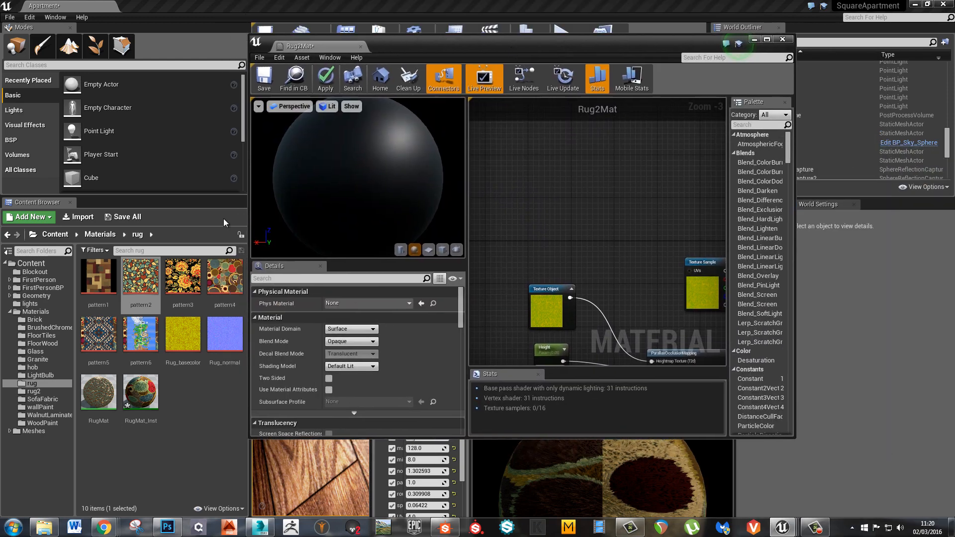
drag(136, 282, 604, 172)
double_click(642, 46)
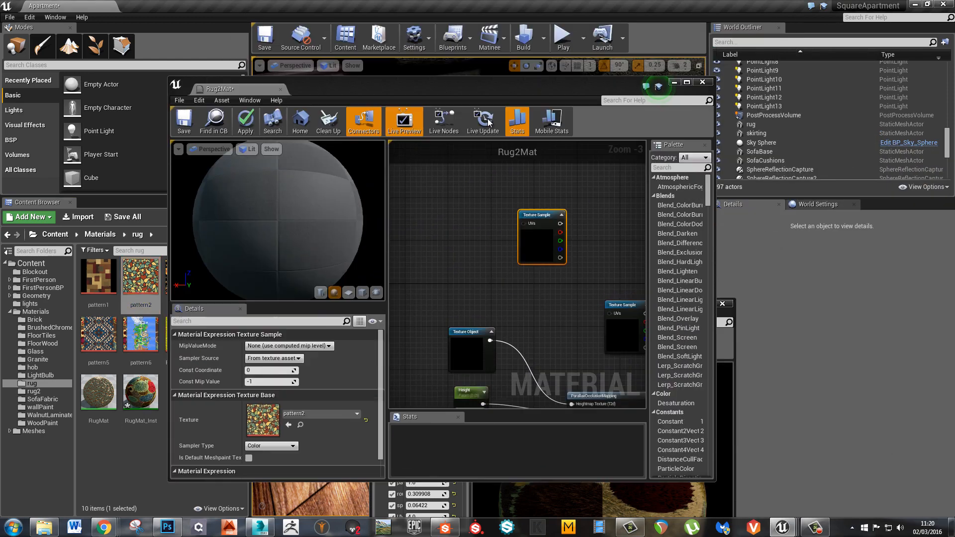
Place the pattern2 texture sample above the yellow Rug2_basecolor sample and convert it to a parameter
right_drag(634, 203, 520, 204)
drag(442, 158, 515, 124)
right_click(515, 124)
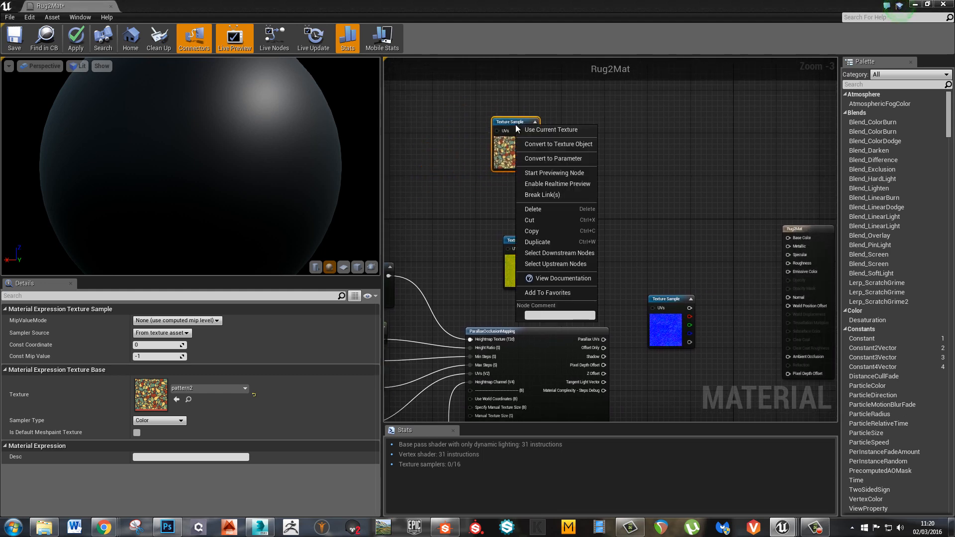
click(560, 157)
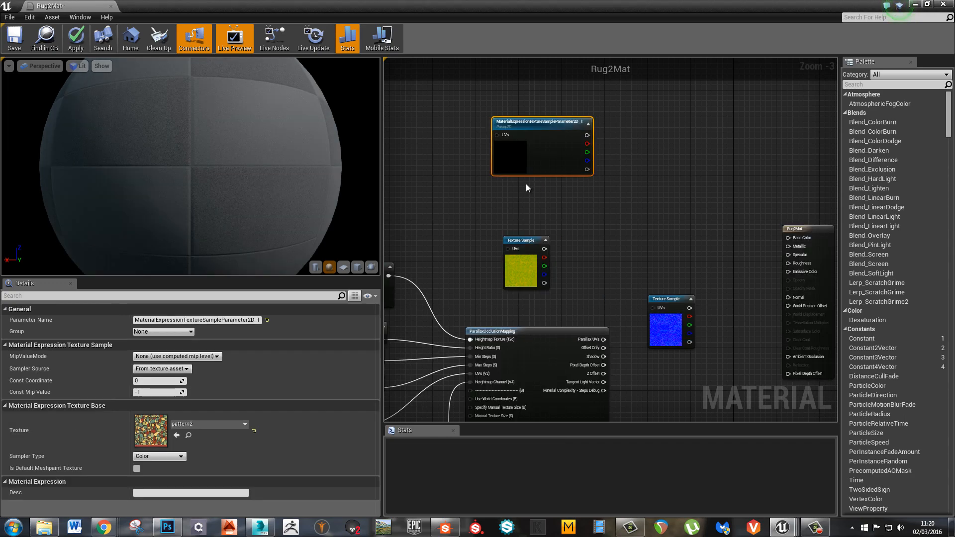
Name the pattern2 texture parameter Pattern and nudge its node slightly sideways in the graph
click(199, 321)
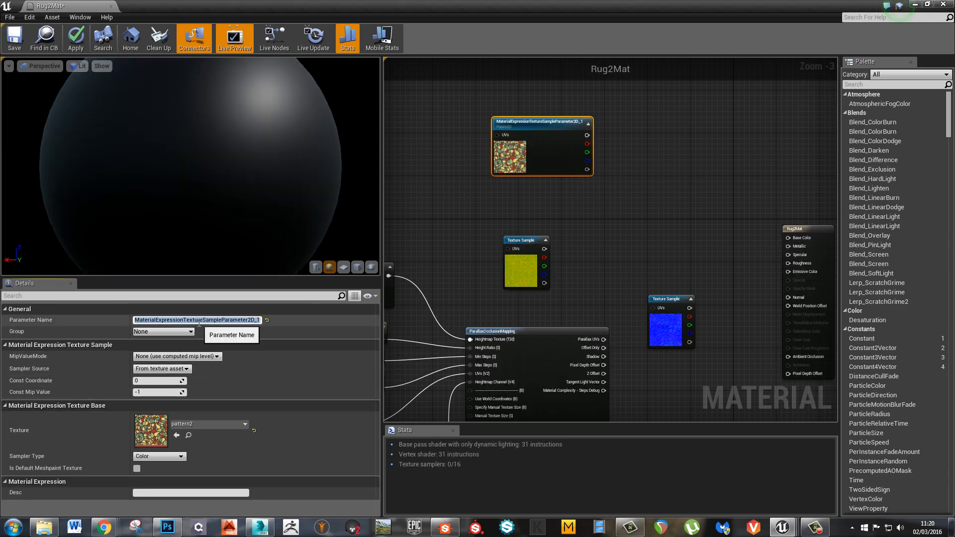
text(Pattern)
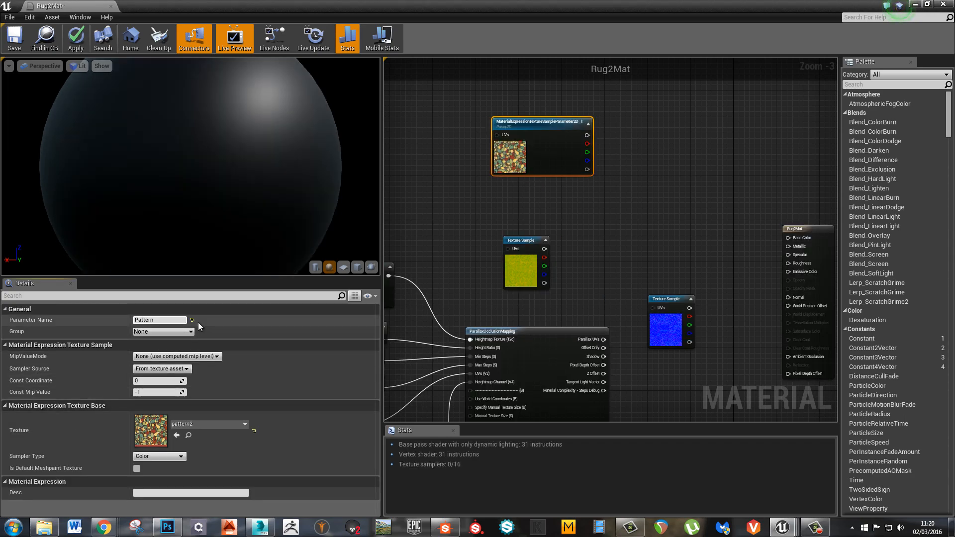
key(Return)
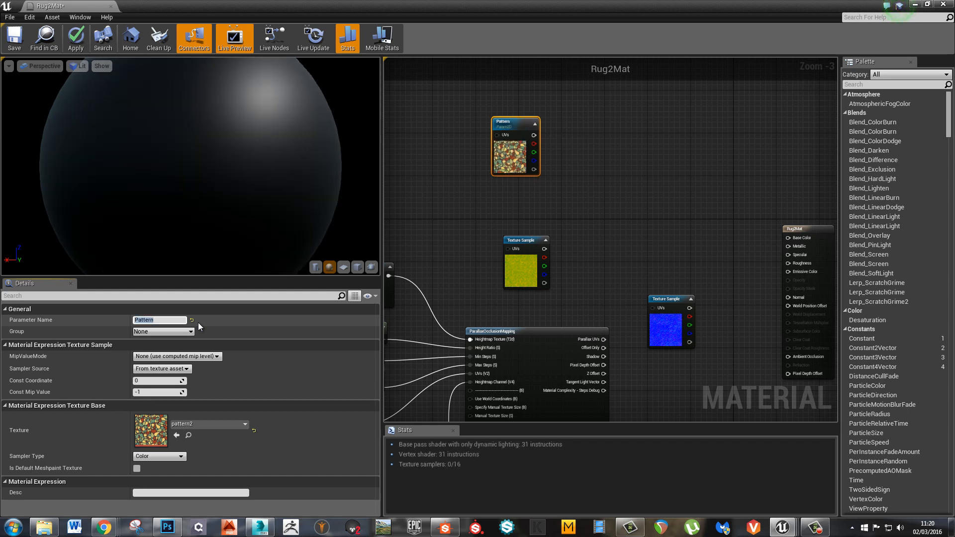
right_drag(607, 202, 580, 199)
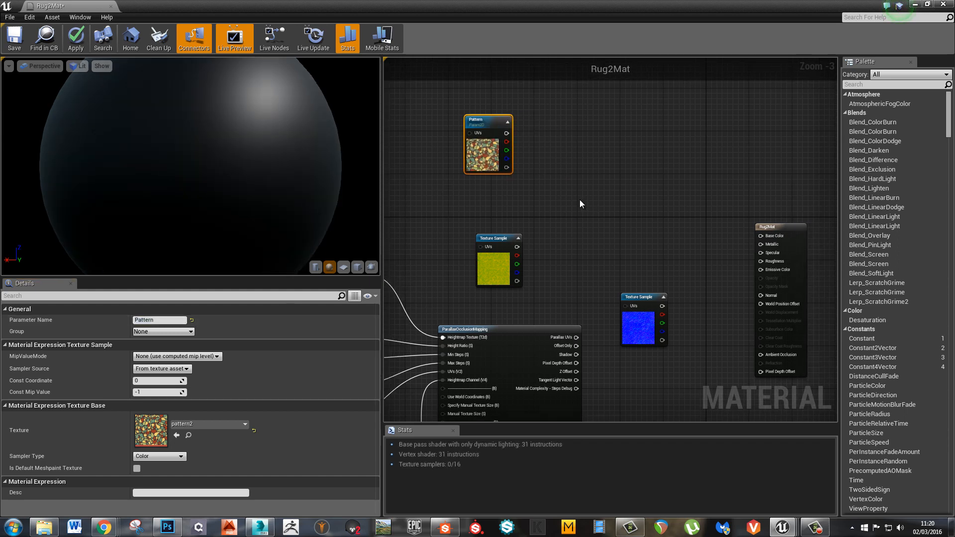
drag(492, 126, 498, 126)
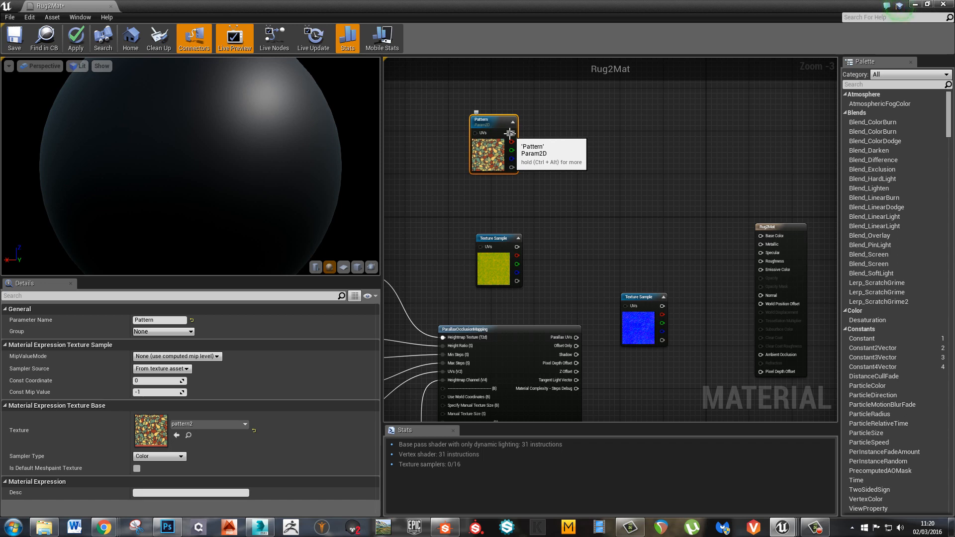
Move the Rug2_basecolor texture sample slightly up, closer beneath the Pattern node
drag(510, 133, 694, 200)
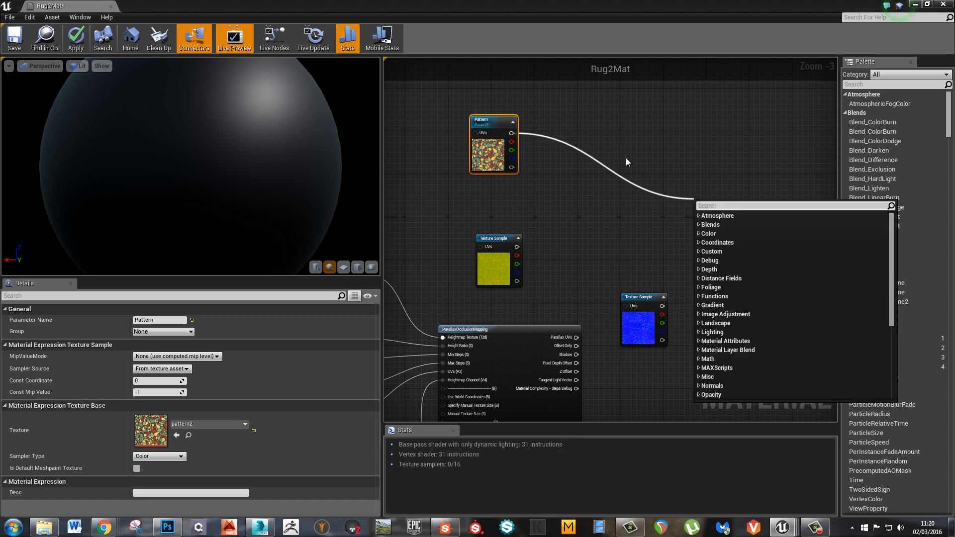
click(602, 173)
drag(493, 239, 488, 223)
scroll(528, 248, up, 3)
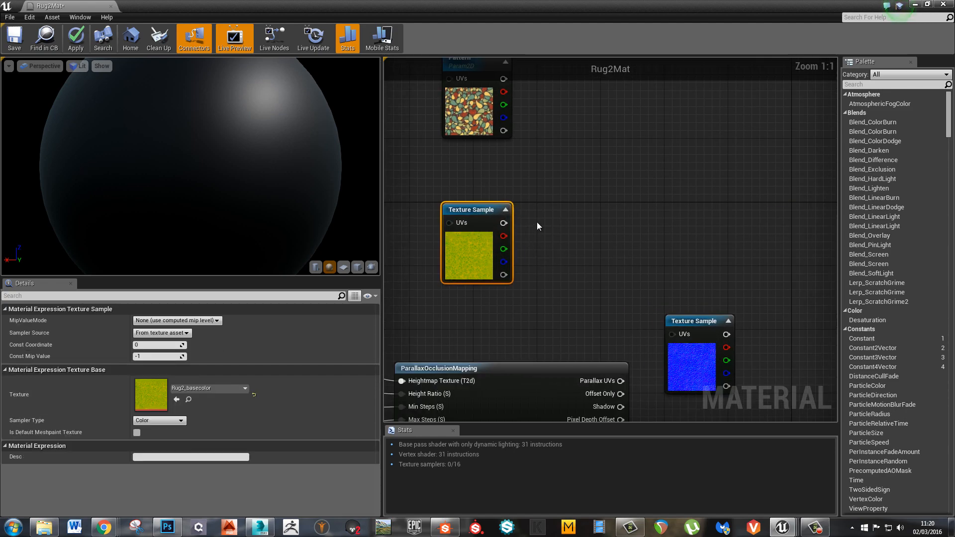
right_drag(536, 222, 503, 319)
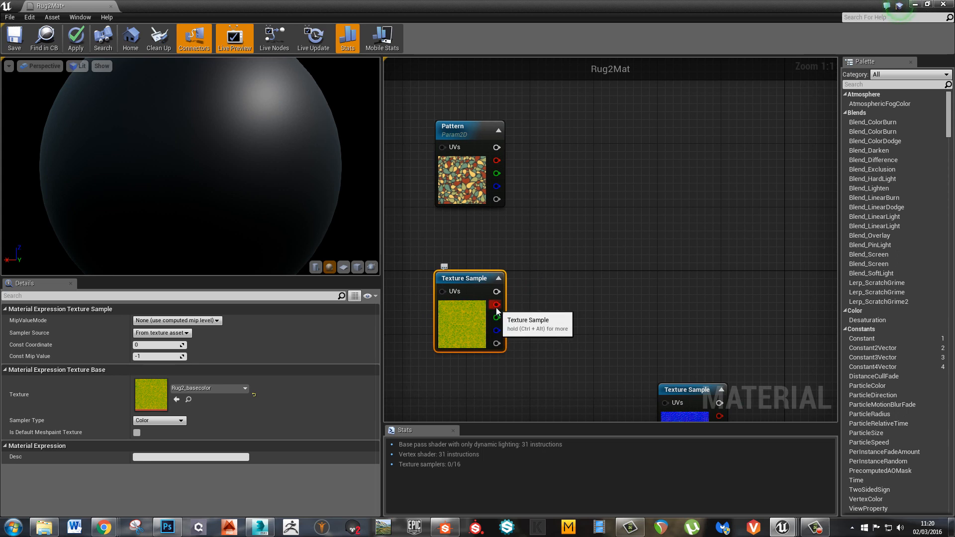
Add a Multiply node beside the Rug2_basecolor sample and connect the sample's red channel to input A
click(608, 254)
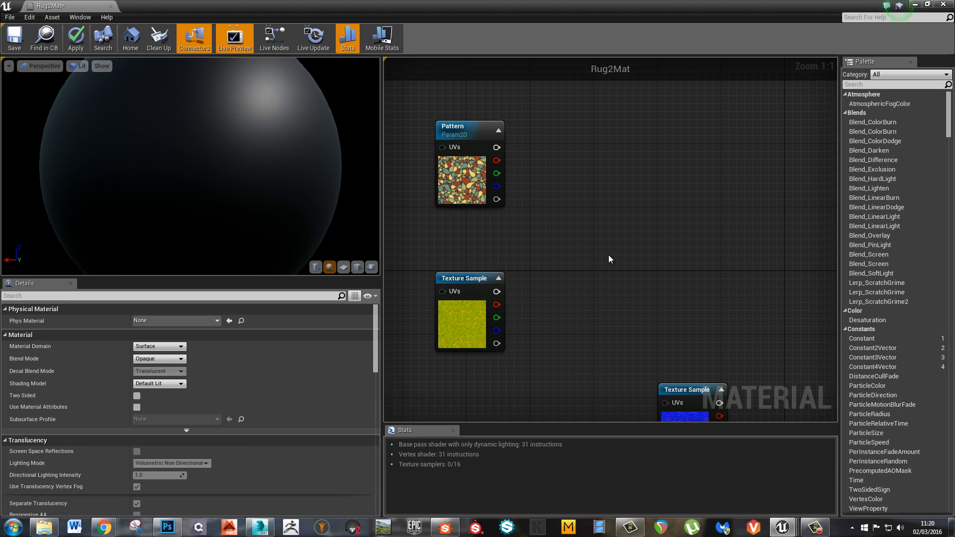
click(586, 252)
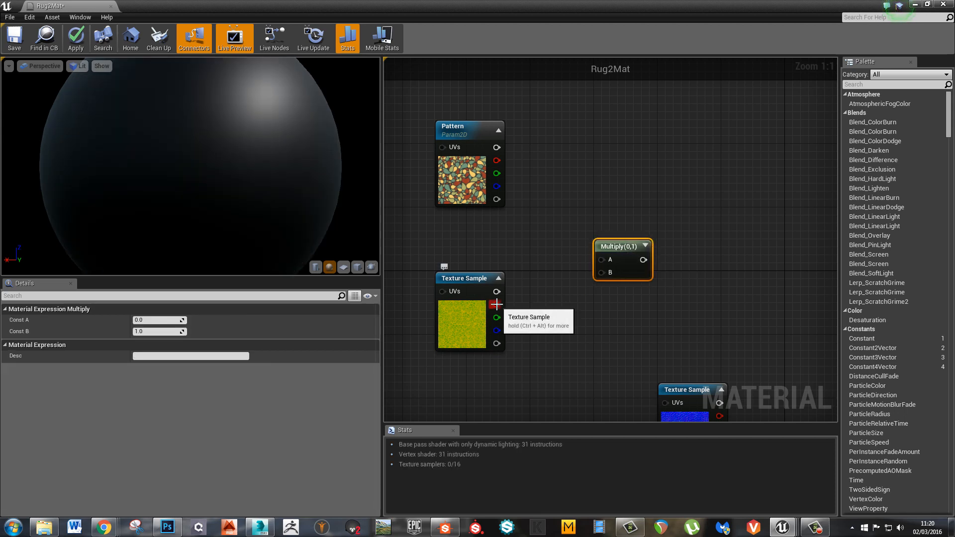
drag(497, 304, 632, 236)
click(565, 279)
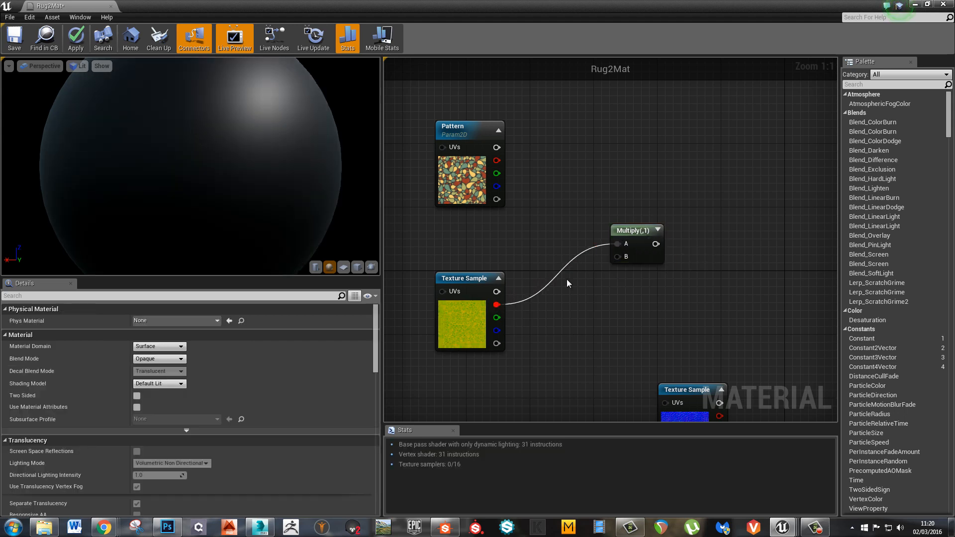
Add a scalar parameter named Heightmapdiff near the Multiply node
click(552, 267)
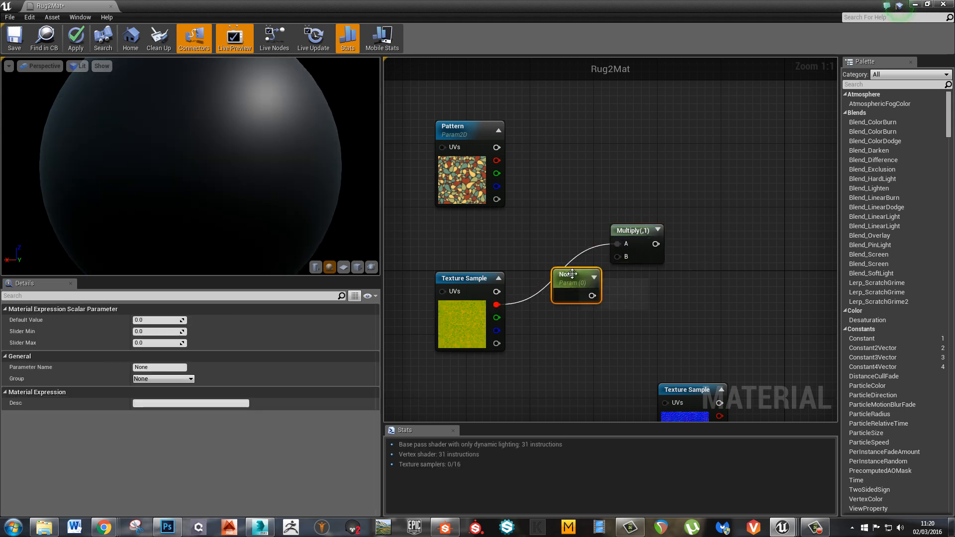
click(158, 368)
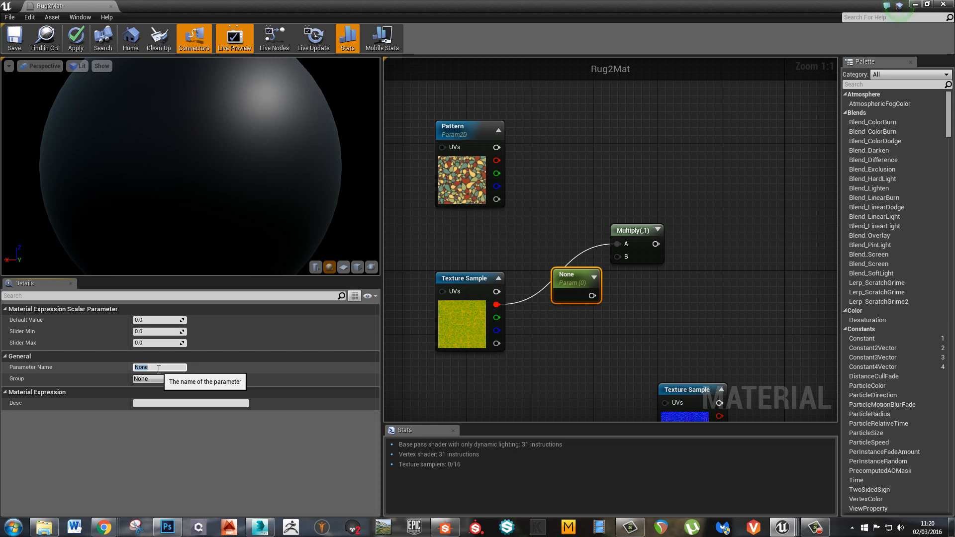
text(Heightmapdiff)
key(Return)
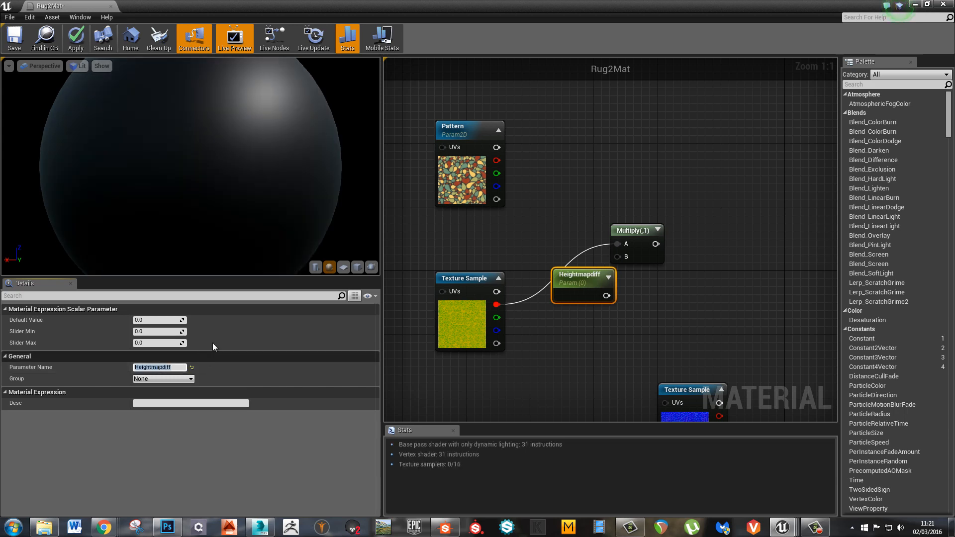
Place Heightmapdiff between the Pattern and Rug2_basecolor nodes and connect it to input B of Multiply
drag(563, 270, 544, 238)
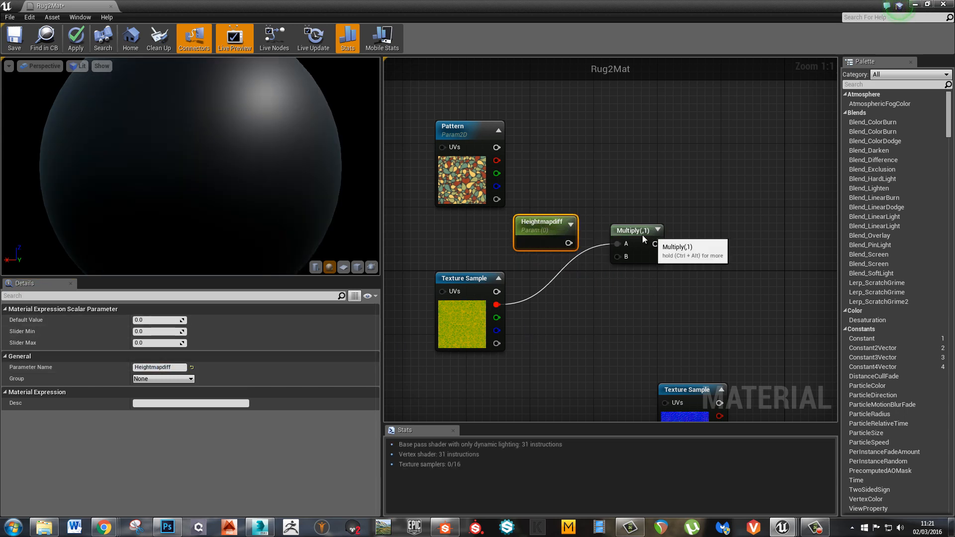
drag(642, 235, 642, 243)
drag(568, 243, 619, 266)
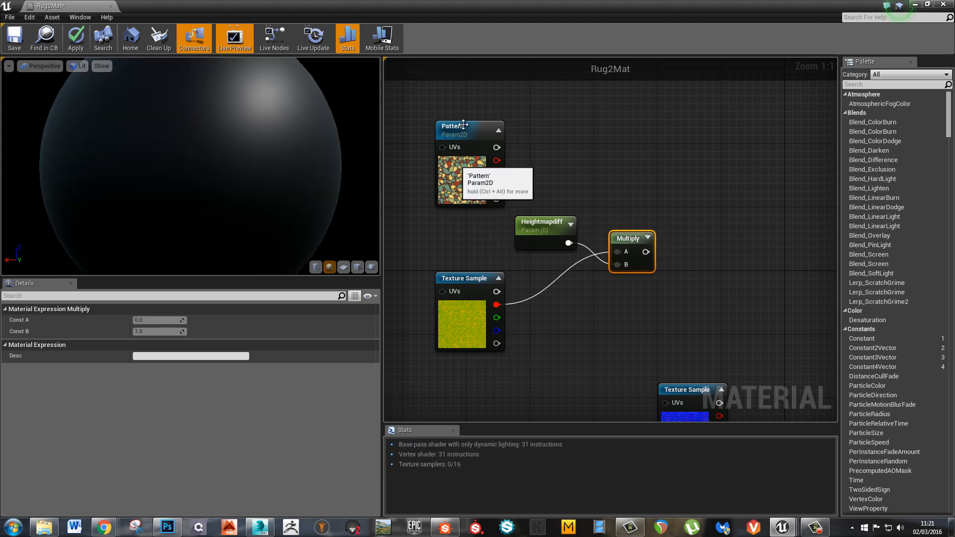
Nudge the Pattern node up and shift the Heightmapdiff and Multiply nodes slightly down
drag(466, 127, 465, 120)
right_drag(626, 158, 582, 174)
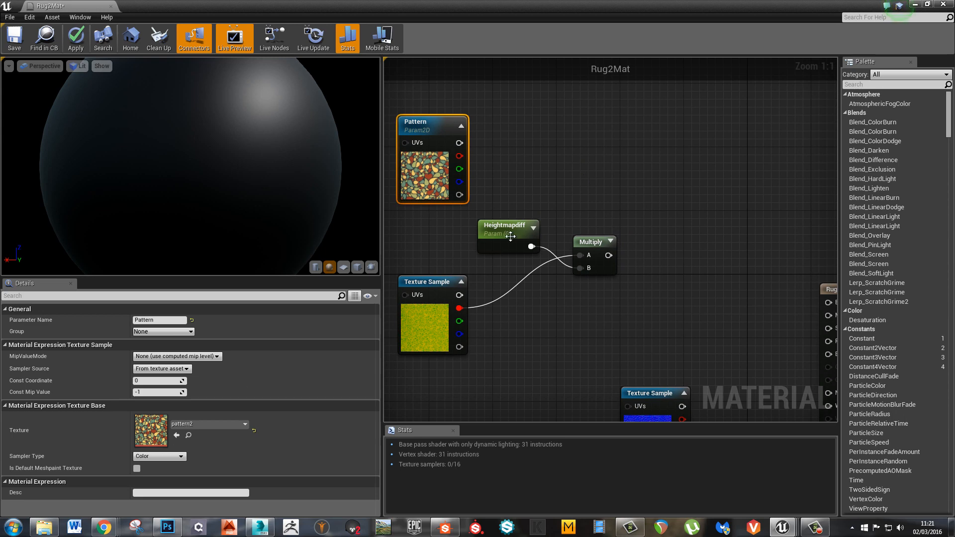
drag(508, 204, 588, 270)
drag(588, 243, 588, 250)
Try combining the Pattern colour and the Multiply result in an Add node, and delete that Add node
click(627, 240)
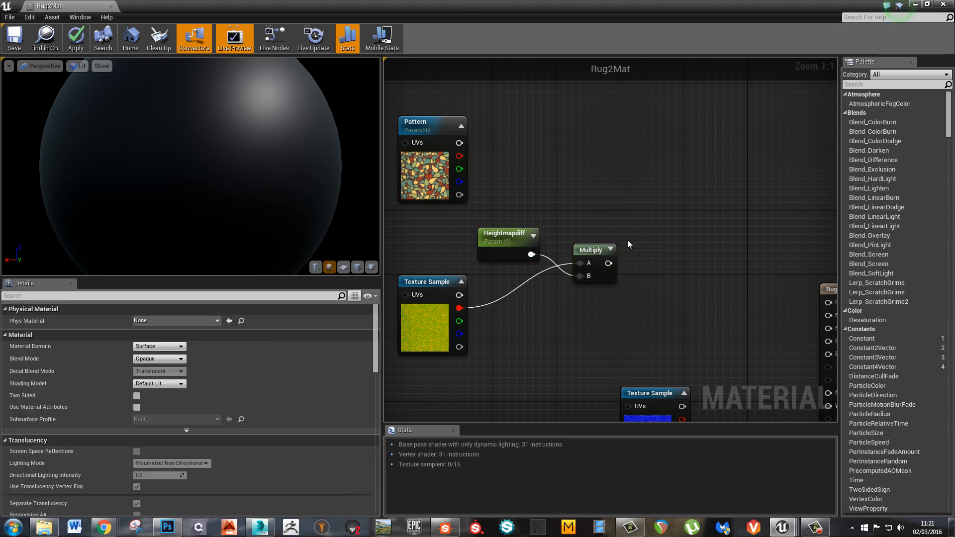
click(643, 214)
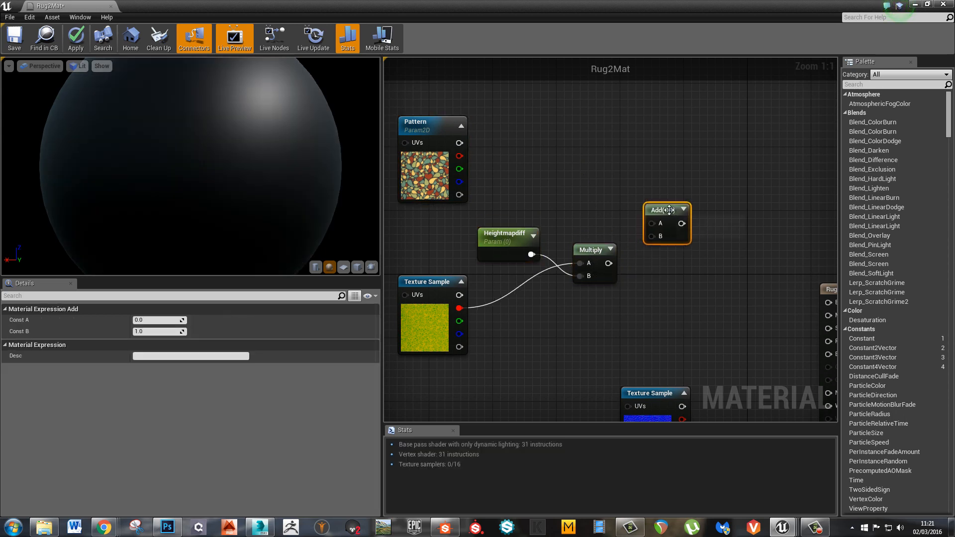
drag(607, 264, 653, 236)
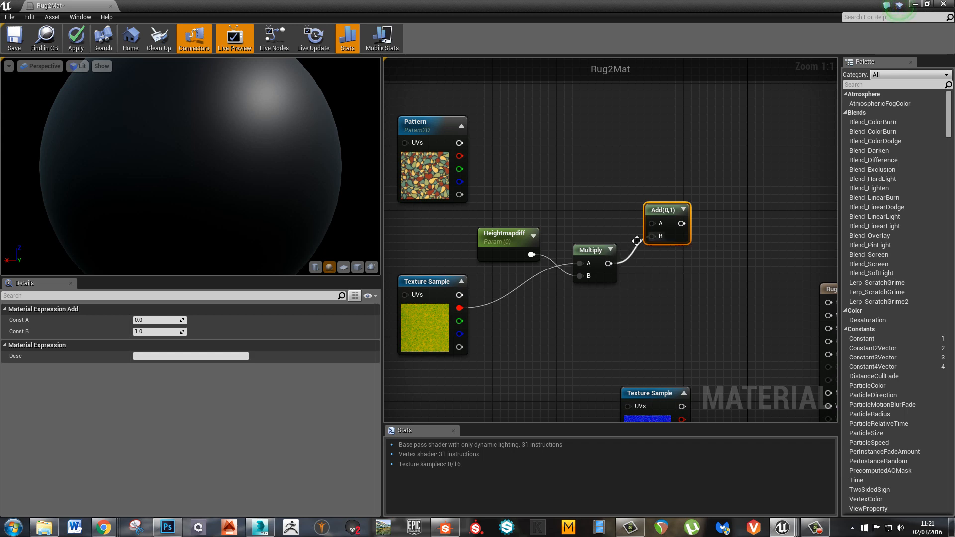
click(515, 233)
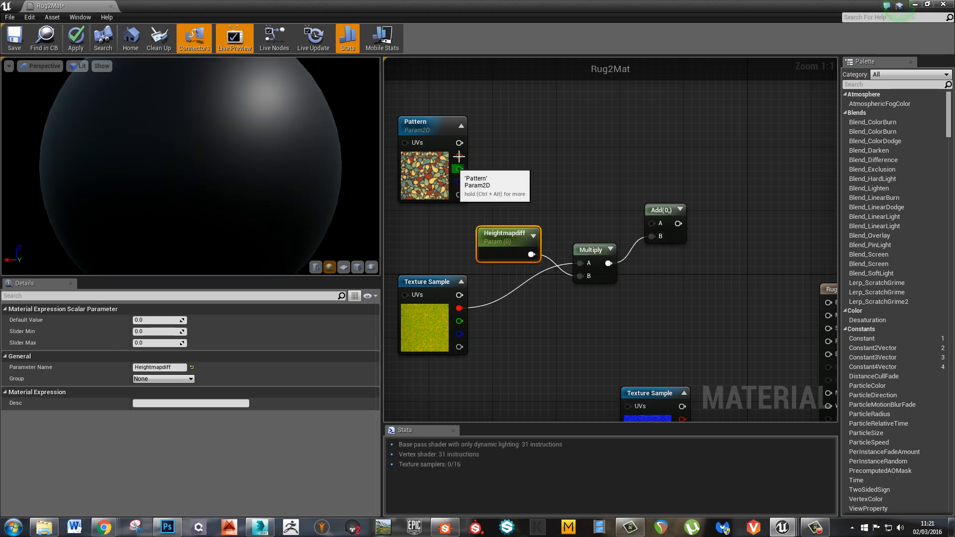
drag(458, 142, 665, 209)
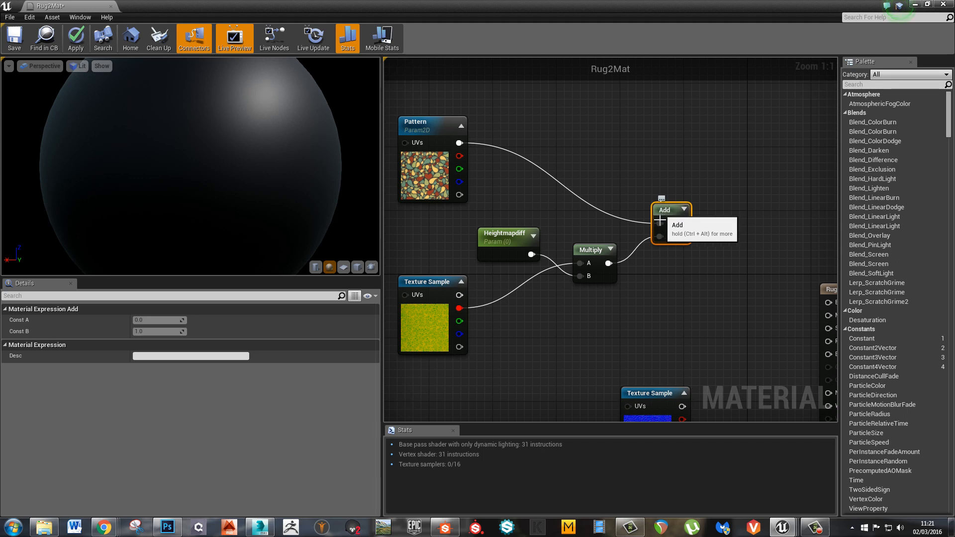
key(Delete)
Place a new Add node beside Multiply and preview the Multiply node on a plane
click(646, 237)
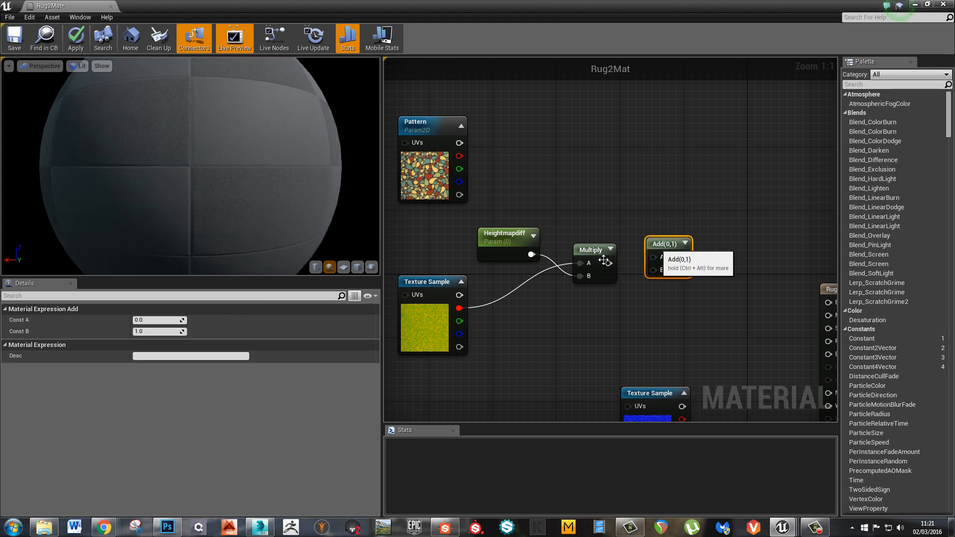
click(590, 250)
right_click(588, 251)
click(625, 257)
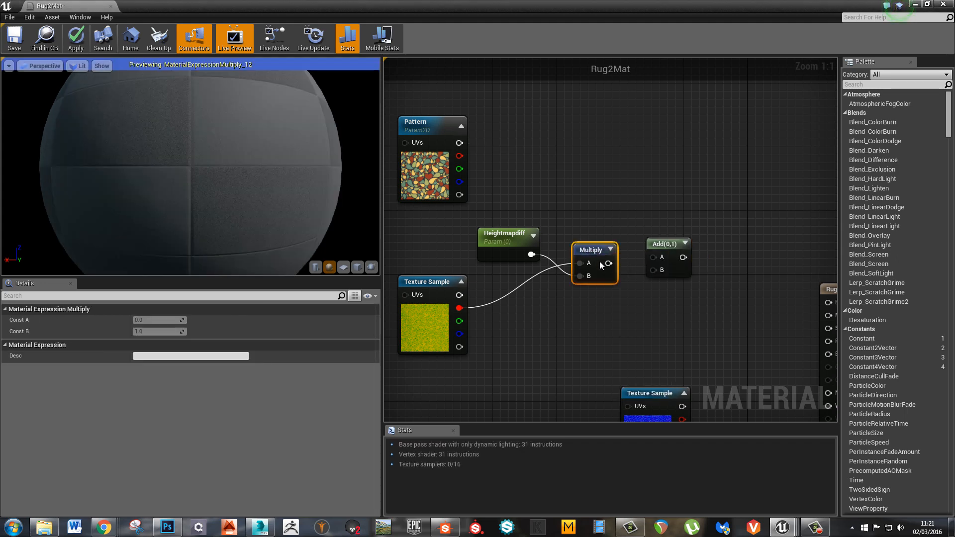
click(342, 268)
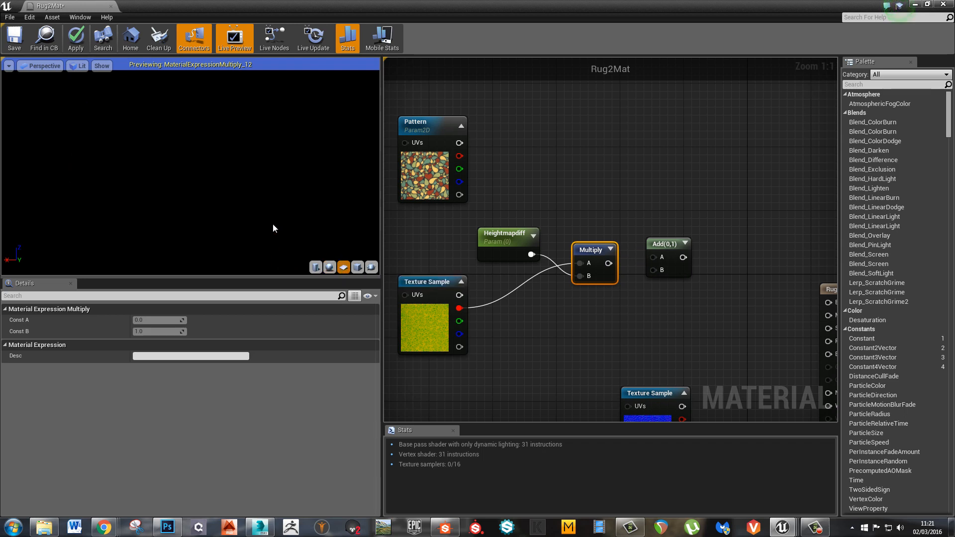
Set Heightmapdiff's default value to 1 and examine the previewed Multiply result up close
click(511, 237)
click(158, 321)
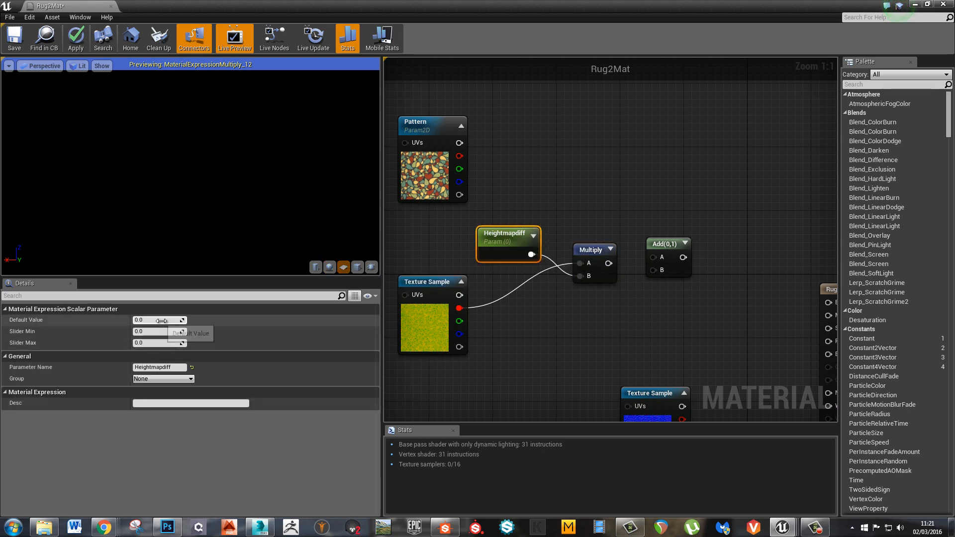
text(1)
key(Return)
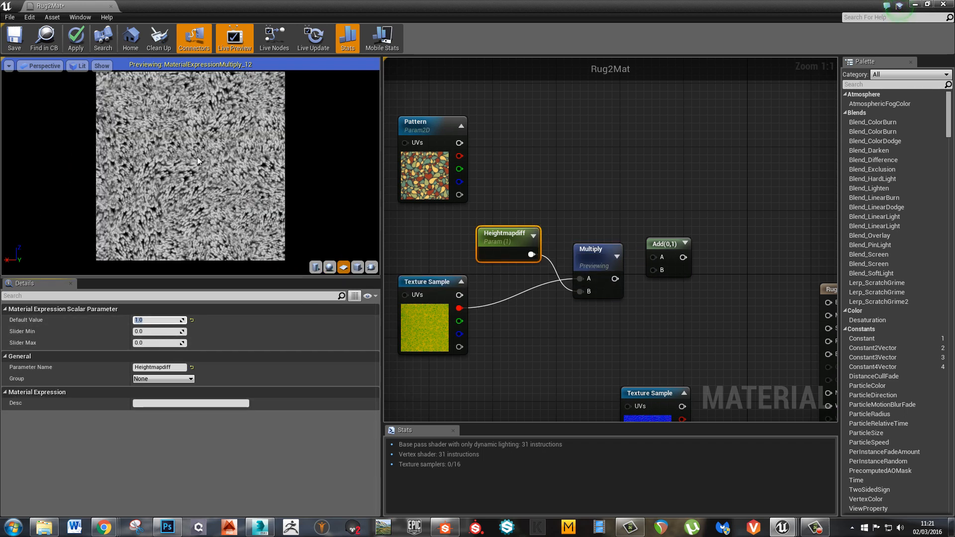
scroll(199, 160, up, 8)
scroll(200, 164, down, 4)
scroll(198, 161, down, 3)
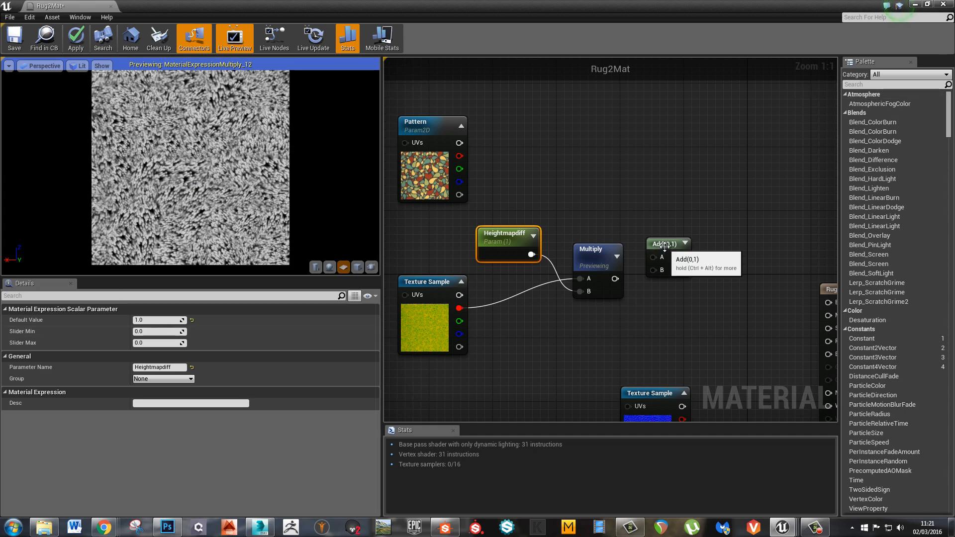
Move the Add node farther from Multiply and place the Pattern node directly above Heightmapdiff
drag(664, 246, 693, 222)
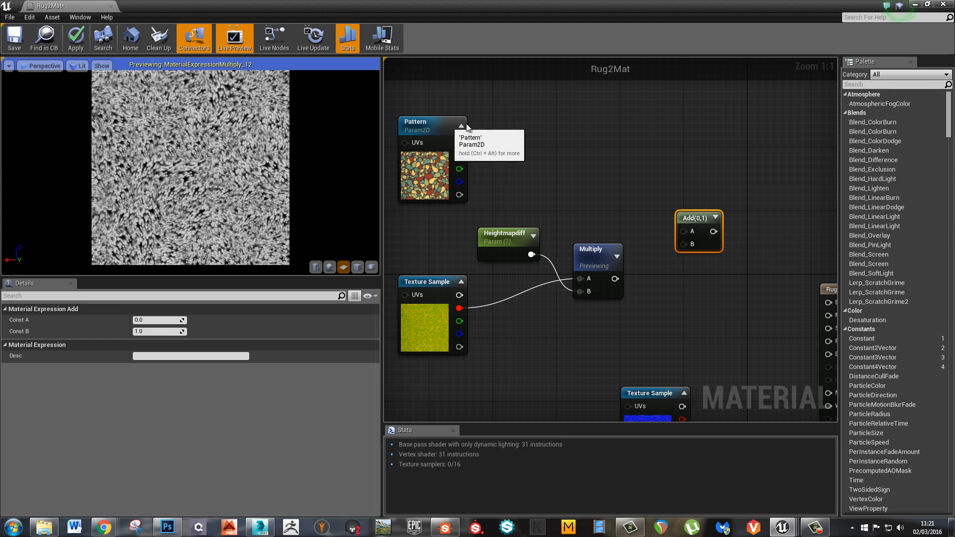
drag(440, 128, 520, 111)
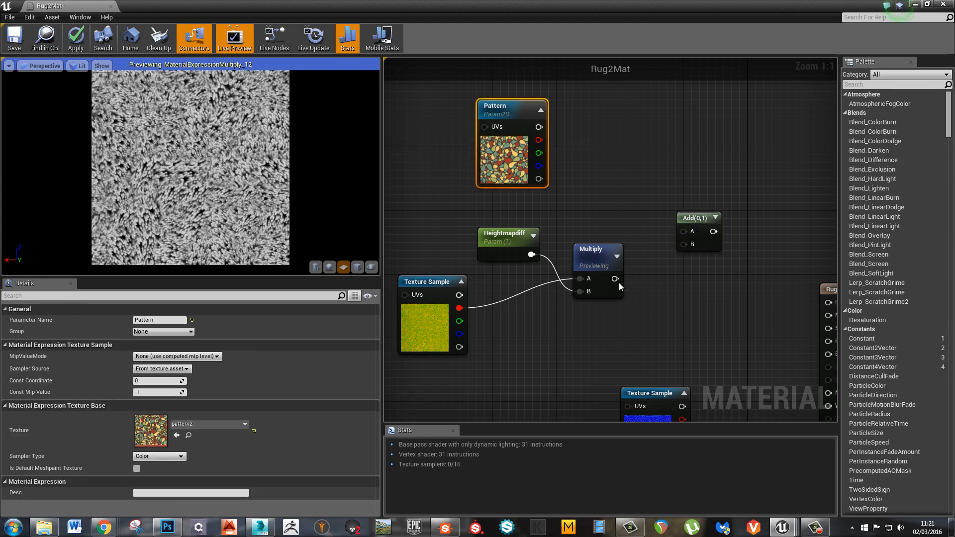
mouse_move(697, 223)
mouse_down()
mouse_move(695, 231)
mouse_move(695, 223)
mouse_up()
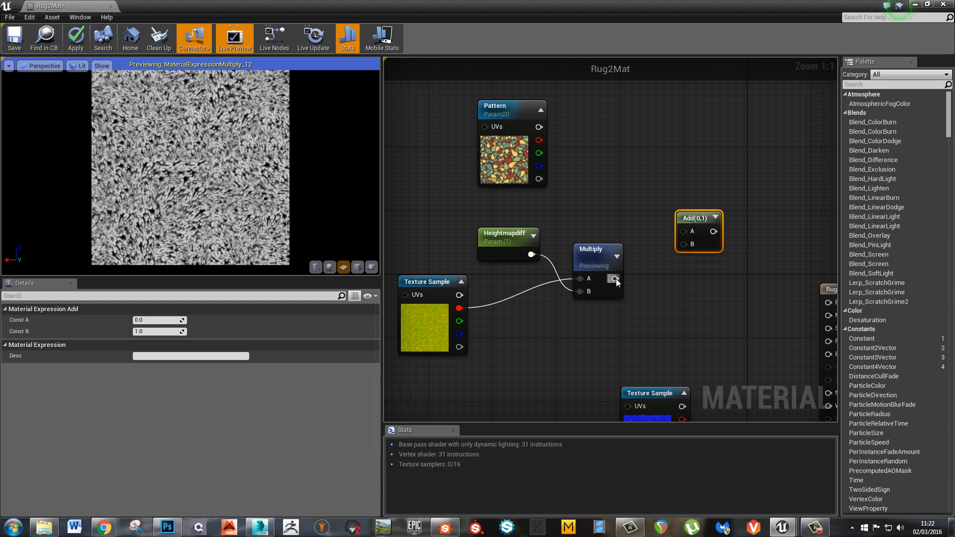
Connect the Multiply output to input A of the Add node and start previewing the Add node
drag(615, 279, 686, 230)
right_click(692, 219)
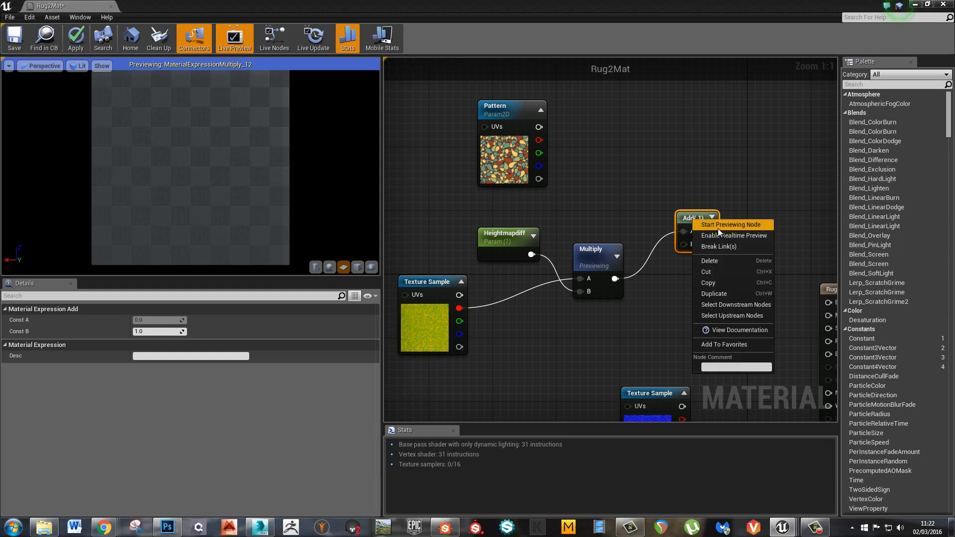
click(718, 227)
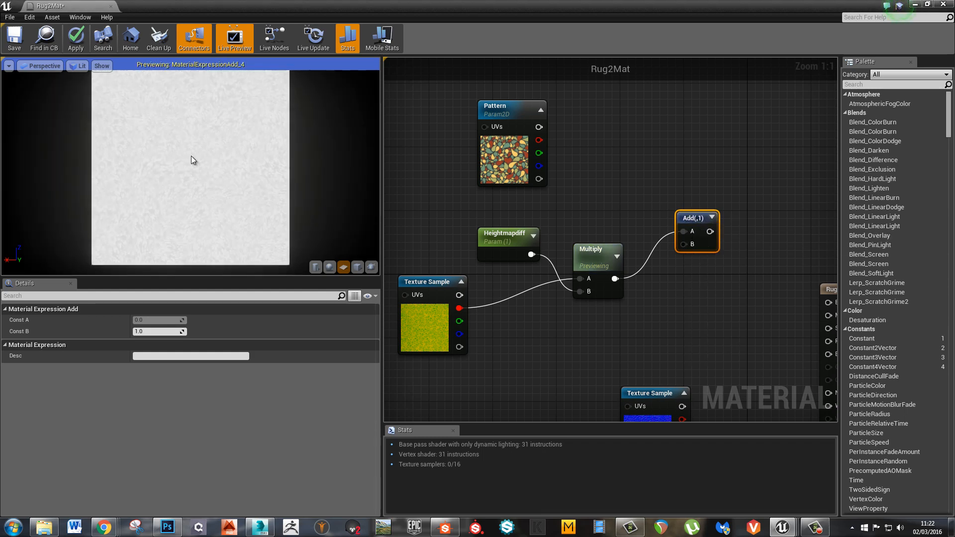
Inspect the previewed Add result at different distances and set the Add node's Const B to 0.5
scroll(191, 156, down, 5)
scroll(191, 155, up, 5)
scroll(191, 155, down, 5)
scroll(192, 155, up, 5)
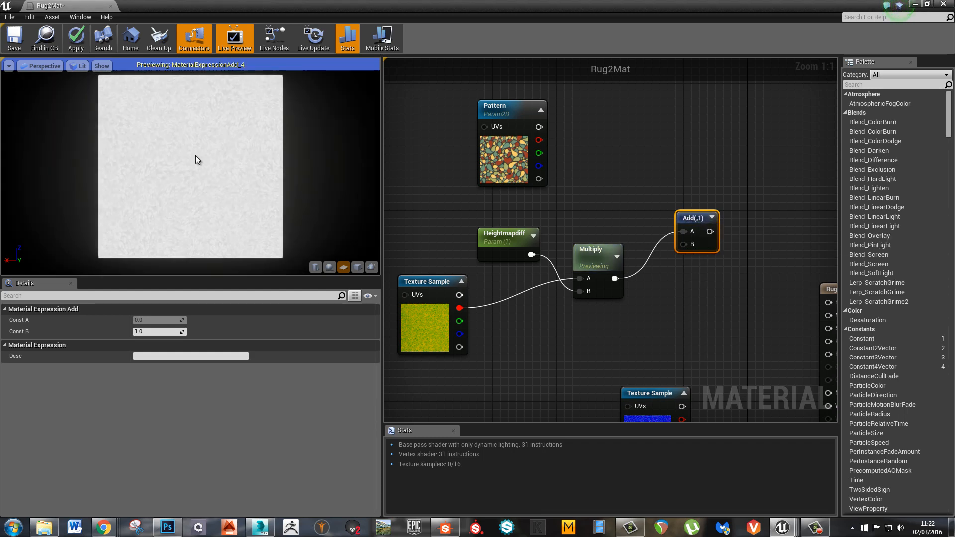
scroll(196, 155, down, 5)
scroll(196, 156, up, 5)
click(159, 332)
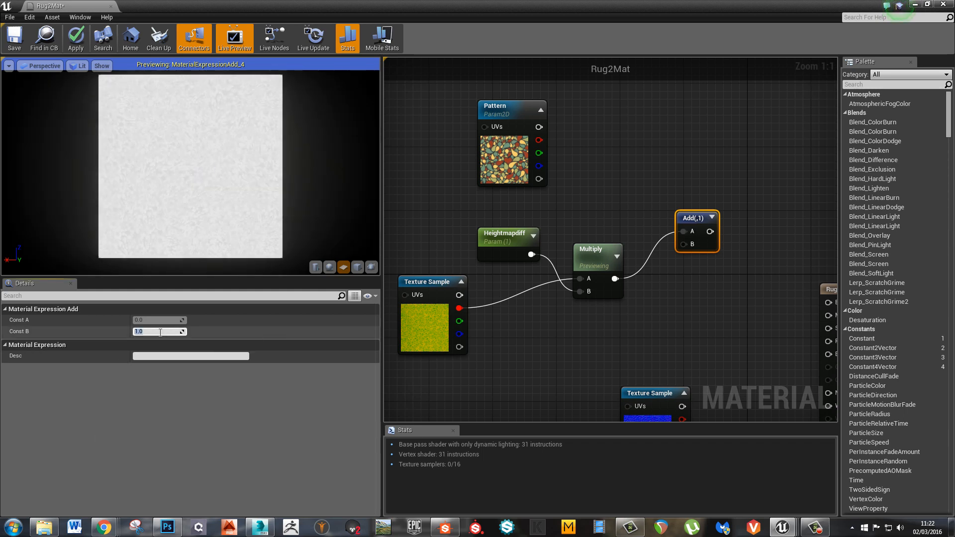
text(0.5)
key(Return)
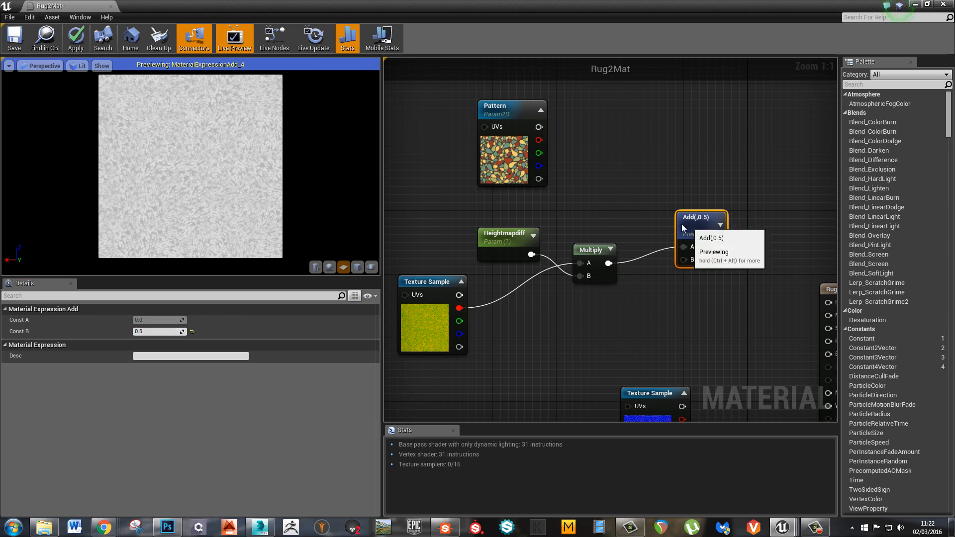
Add a Multiply node after Add, connect Pattern to A and the Add output to B, and preview it up close
drag(681, 223, 665, 224)
click(718, 185)
click(726, 187)
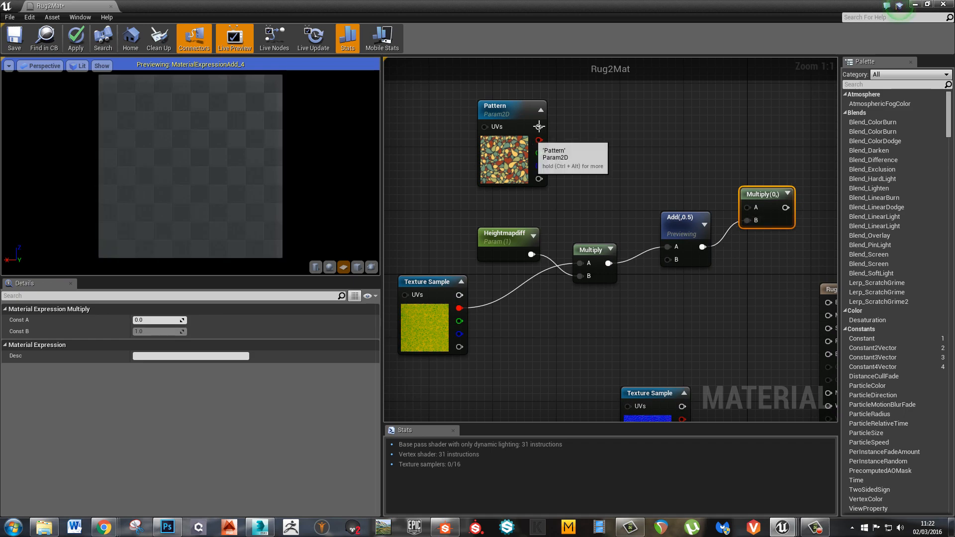
drag(538, 126, 759, 200)
right_click(760, 200)
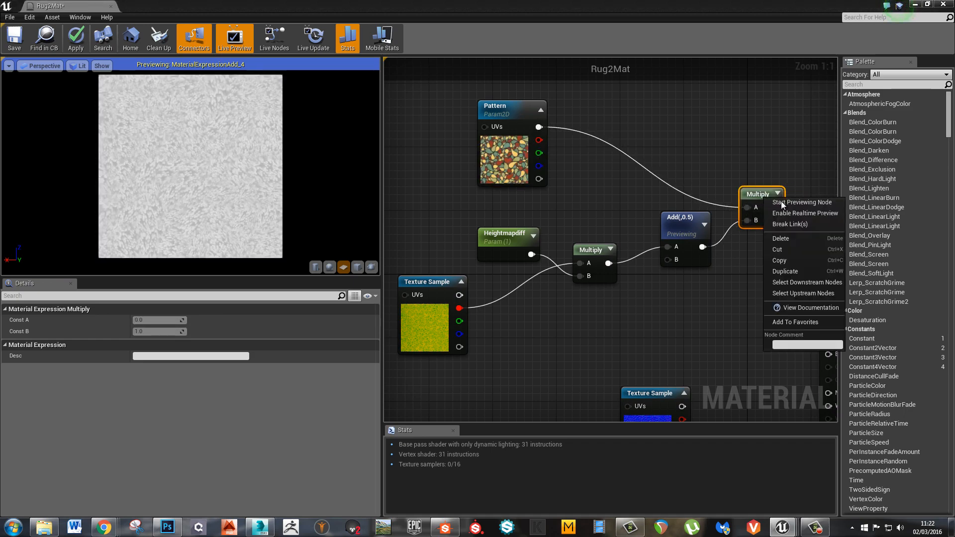
click(786, 198)
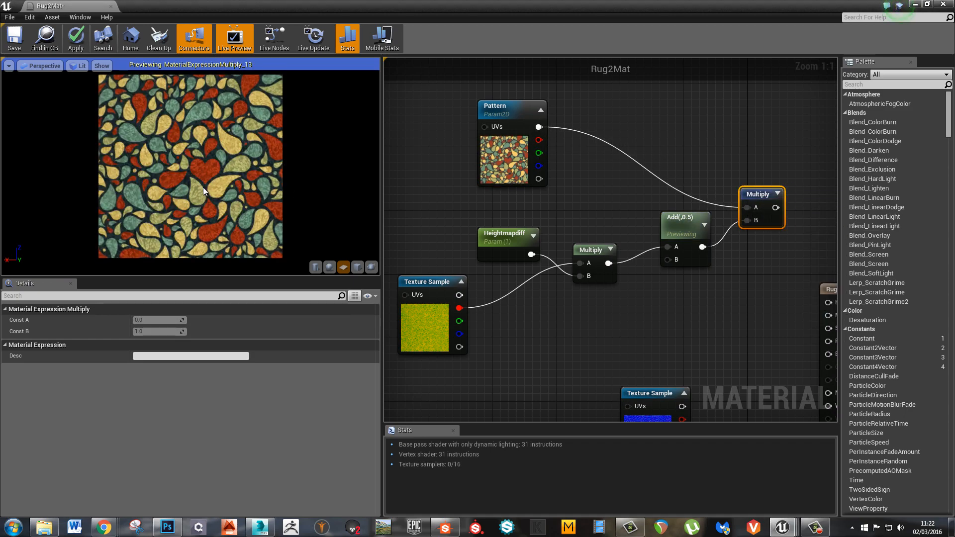
right_drag(202, 186, 219, 226)
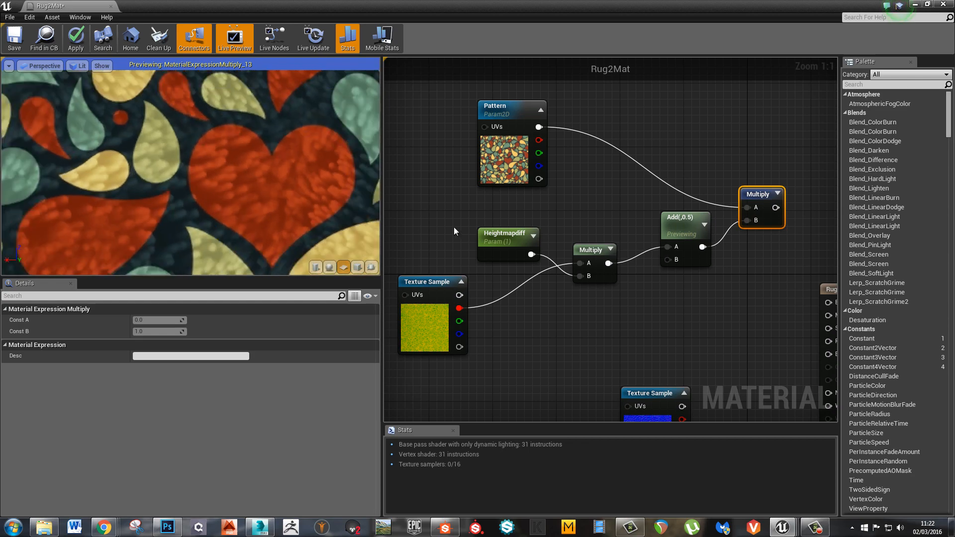
Test Heightmapdiff default values of 0 and 1 in the patterned preview, and settle on 0.2
click(513, 234)
click(157, 320)
text(0)
key(Return)
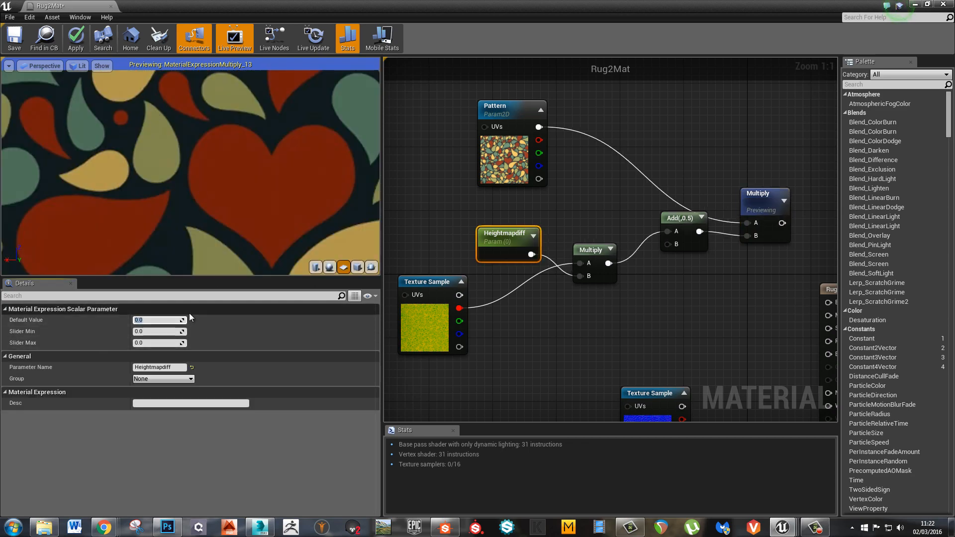
text(1)
key(Return)
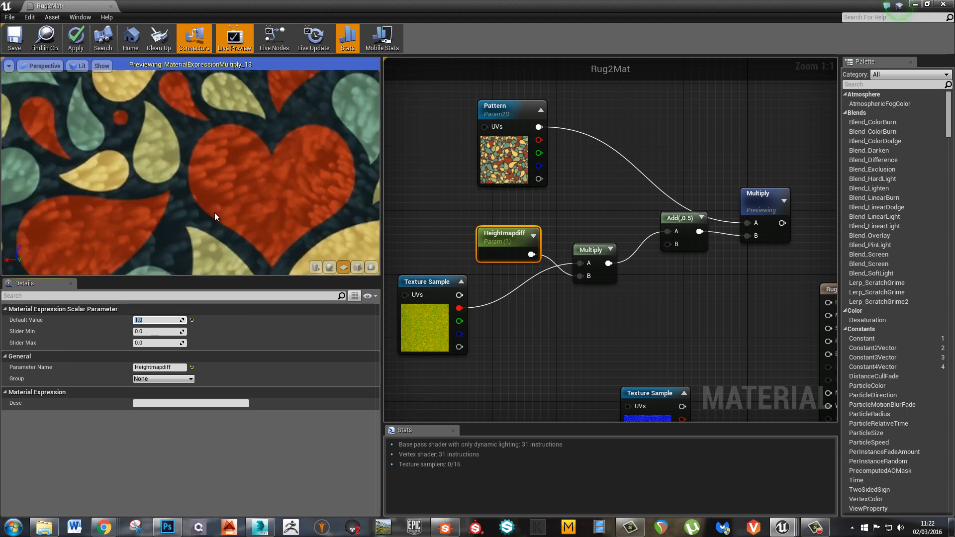
text(0.2)
key(Return)
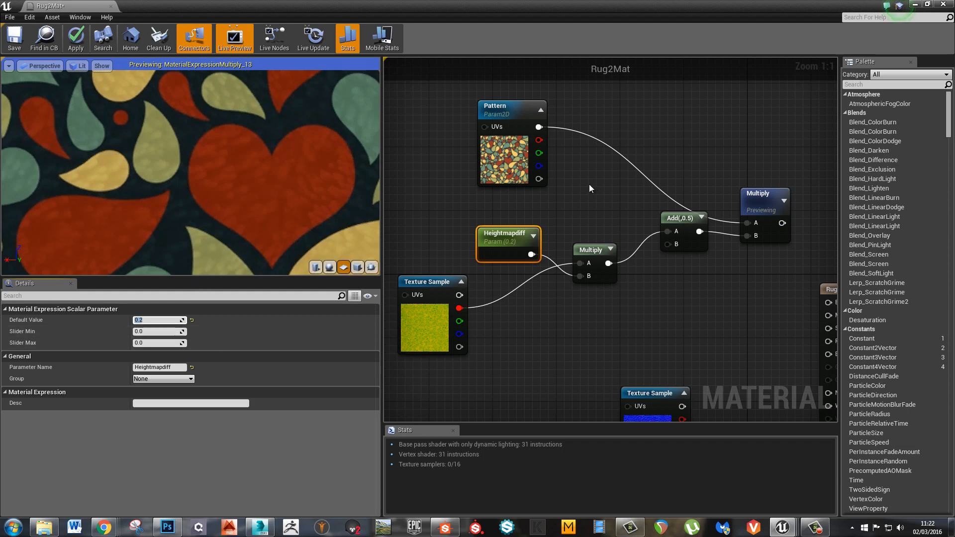
Space out the final Multiply and Rug2Mat nodes, and connect the Multiply output to Base Color
right_drag(589, 184, 559, 189)
right_drag(740, 230, 640, 199)
scroll(640, 199, down, 3)
drag(695, 247, 728, 223)
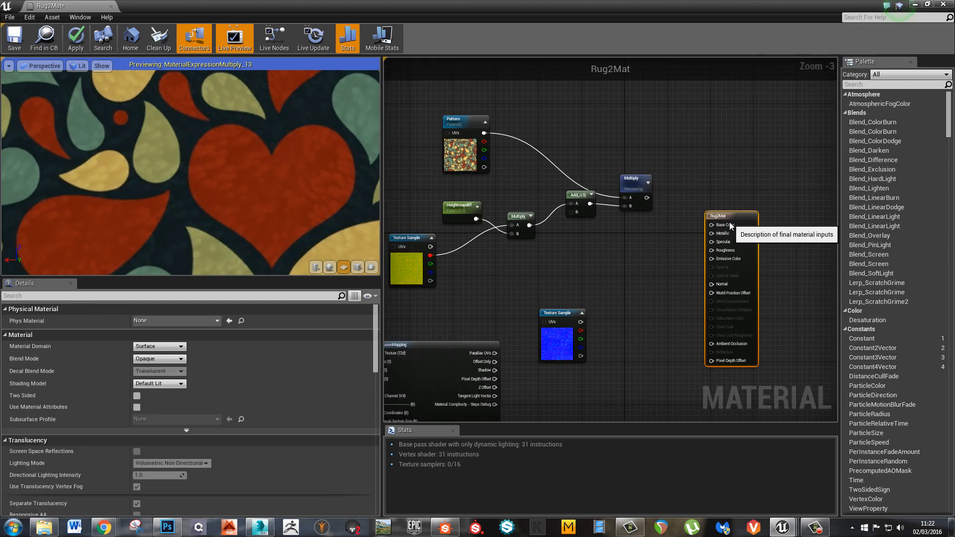
drag(627, 176, 621, 166)
drag(565, 16, 954, 134)
right_drag(427, 218, 524, 262)
right_drag(550, 222, 594, 217)
drag(935, 127, 453, 0)
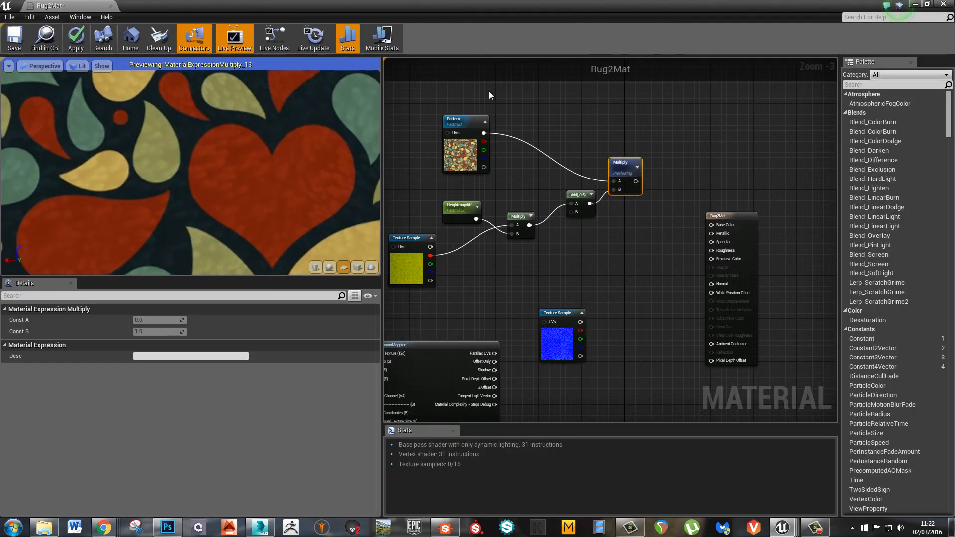
right_drag(637, 238, 575, 287)
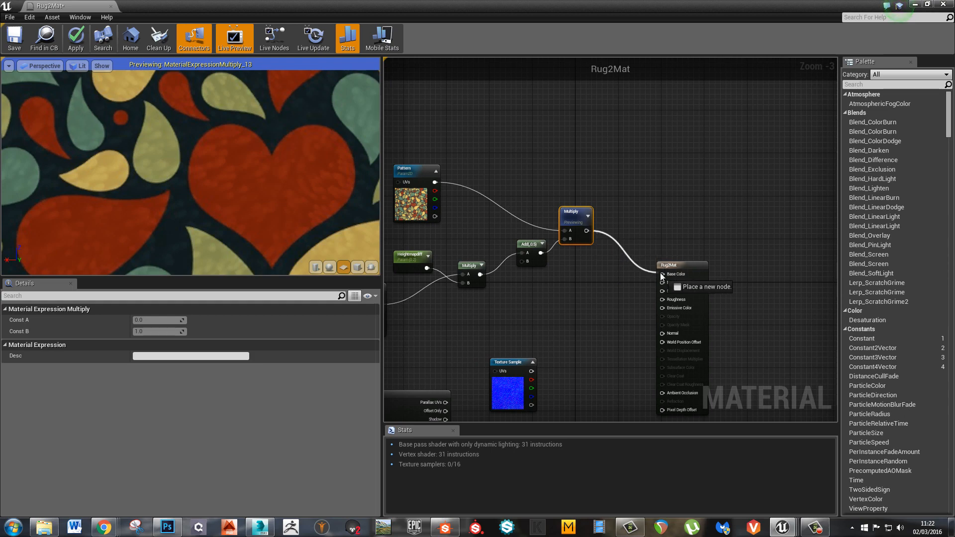
drag(660, 273, 661, 273)
Reposition the Rug2_normal Texture Sample and move the Rug2Mat node farther away to make room between them
right_drag(566, 342, 599, 279)
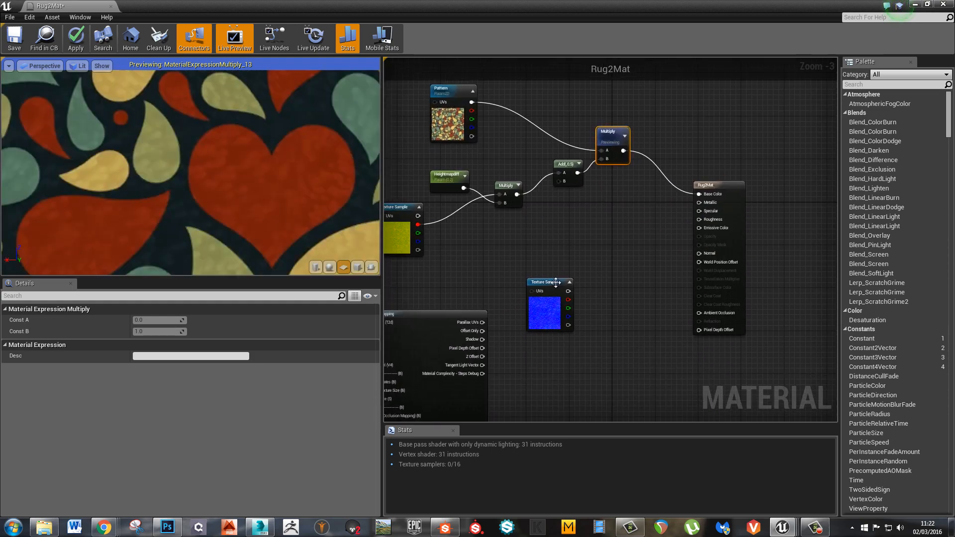
drag(555, 283, 582, 293)
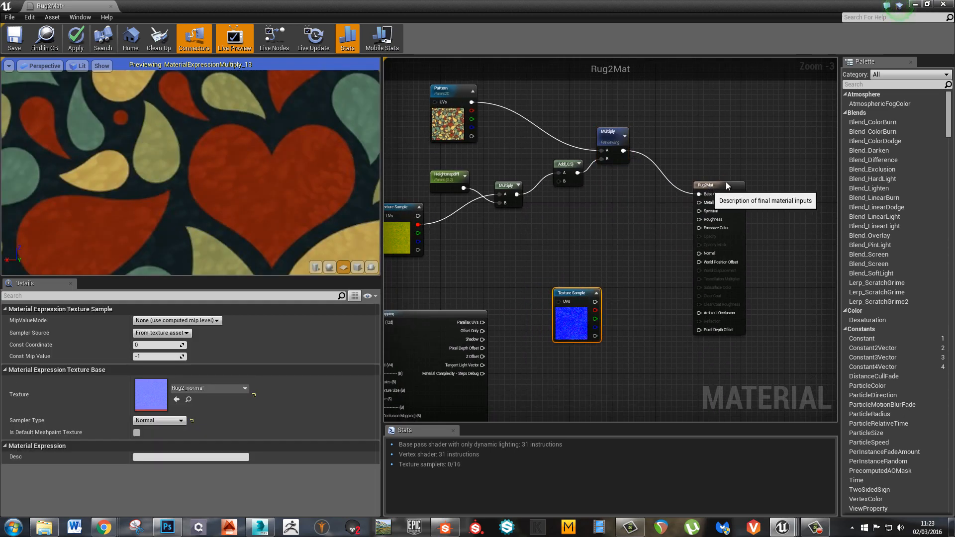
drag(726, 186, 747, 180)
click(567, 294)
drag(567, 294, 558, 300)
click(653, 340)
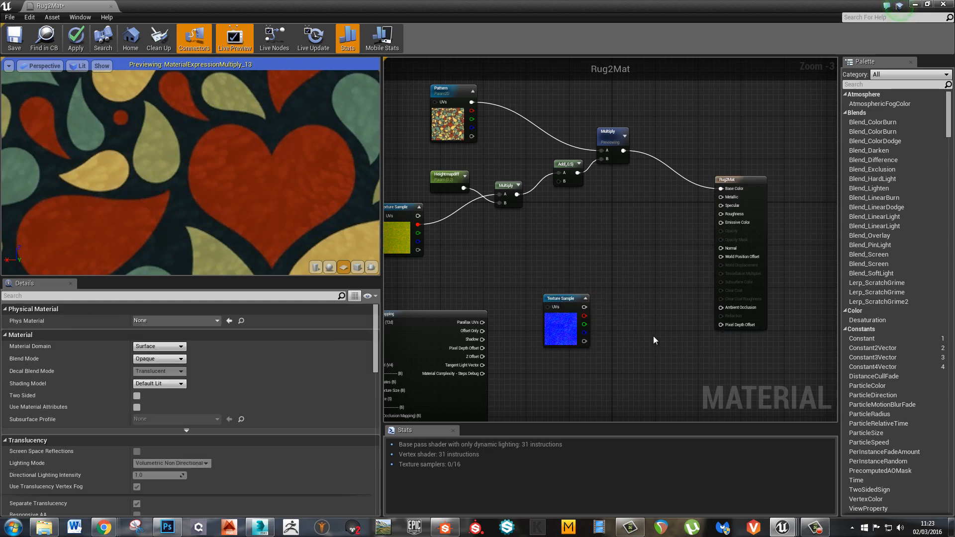
Place two Multiply nodes beside the Rug2_normal Texture Sample and connect its red and green channels to their A inputs
click(620, 320)
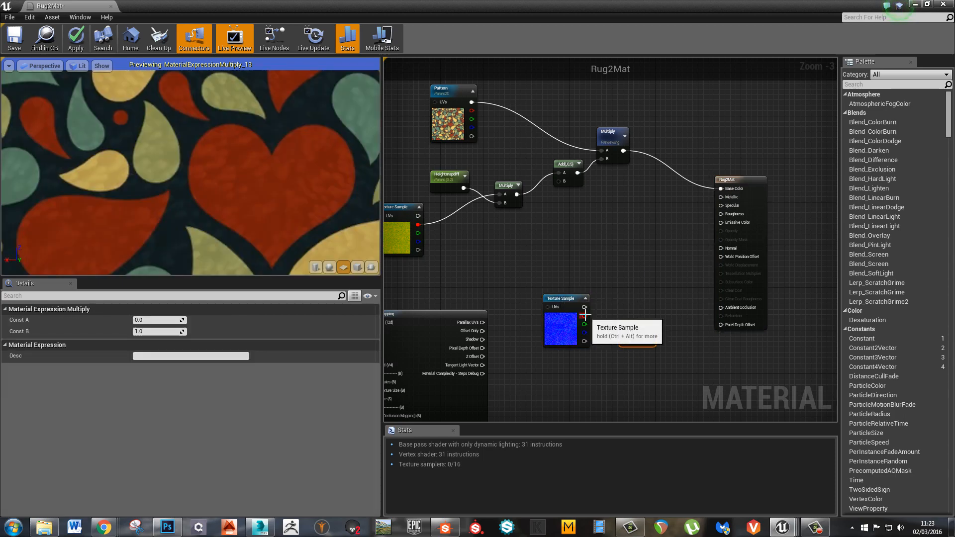
scroll(620, 311, up, 3)
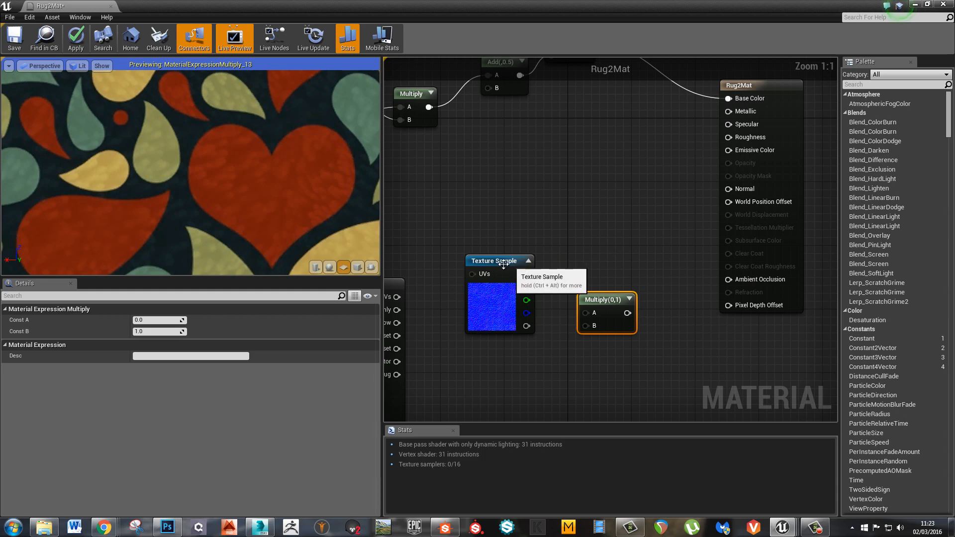
click(514, 269)
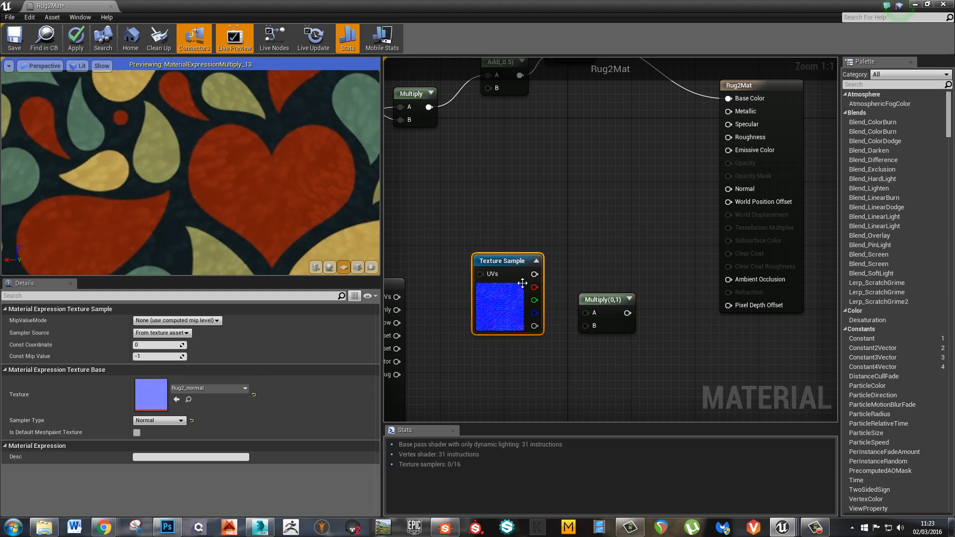
drag(534, 287, 587, 316)
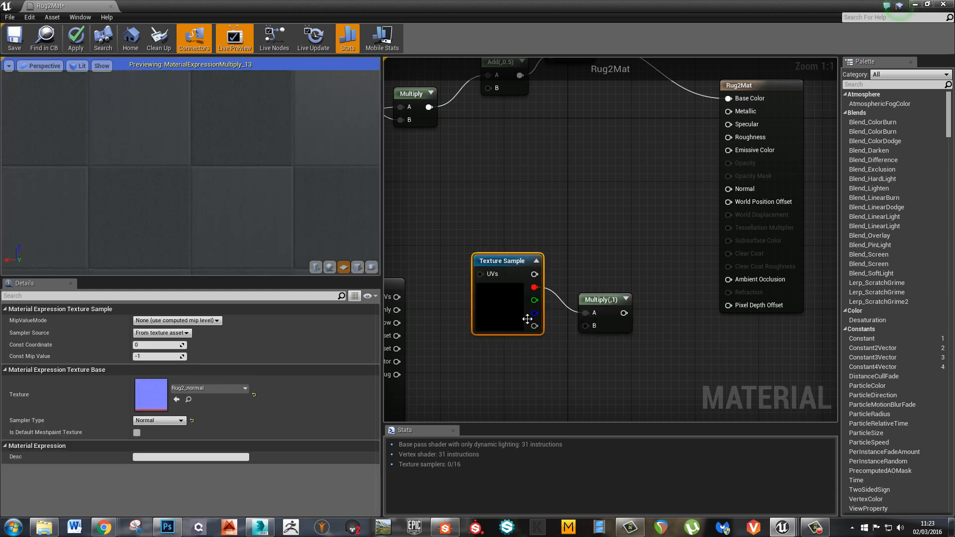
click(606, 369)
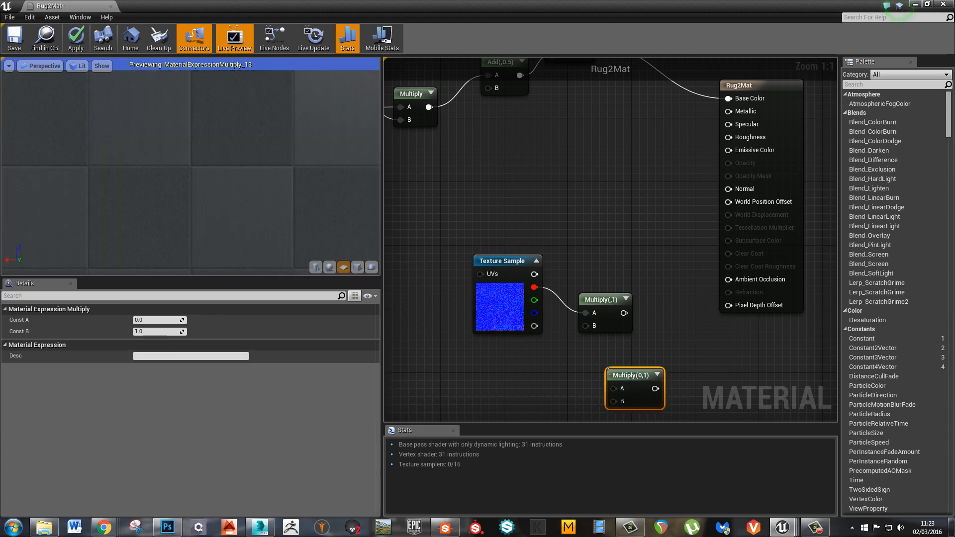
drag(619, 374, 587, 360)
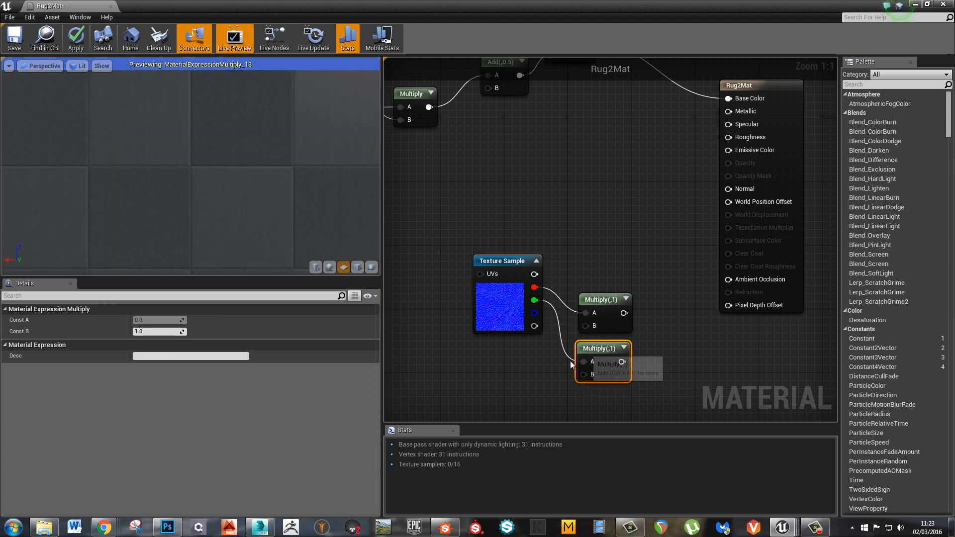
Add a scalar parameter named NormalAmount directly below the Rug2_normal Texture Sample
right_drag(587, 370, 519, 331)
click(517, 333)
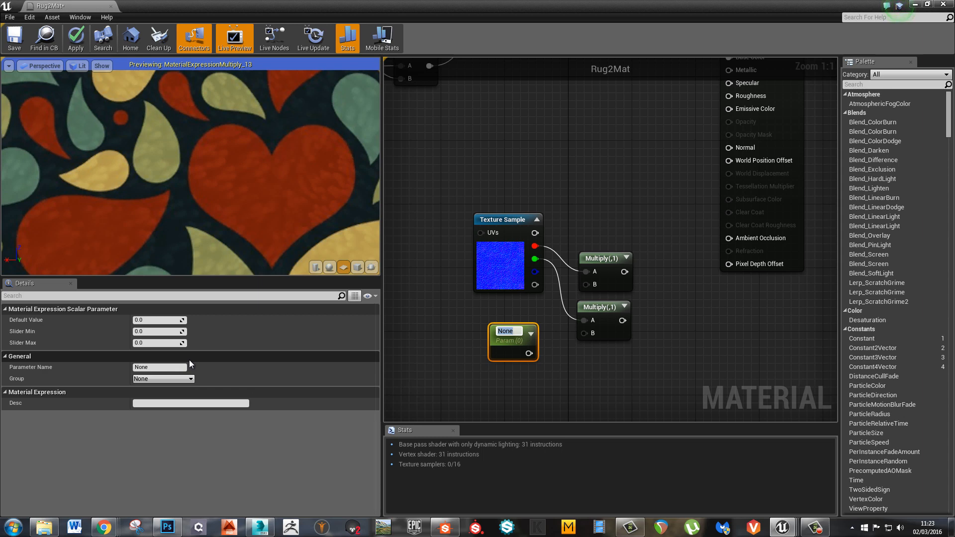
text(NormalAmount)
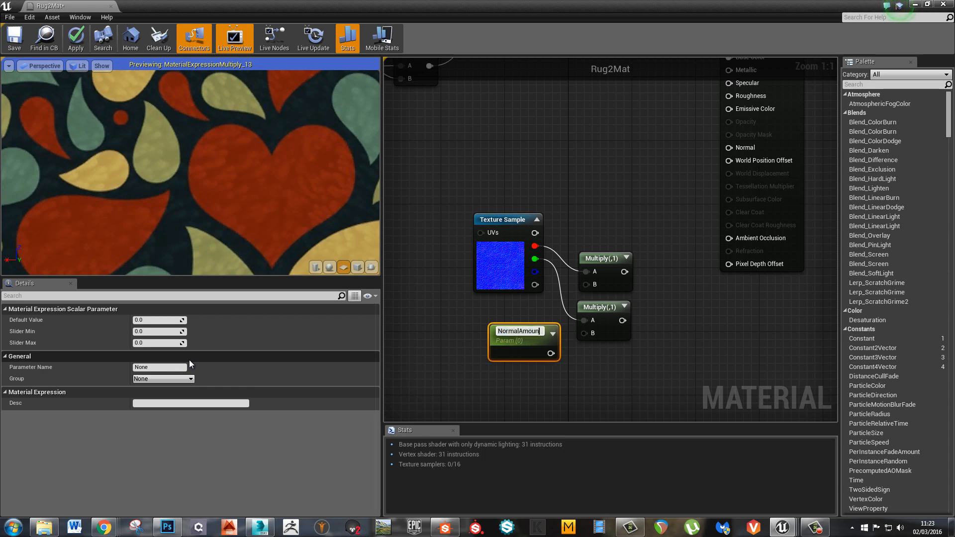
key(Return)
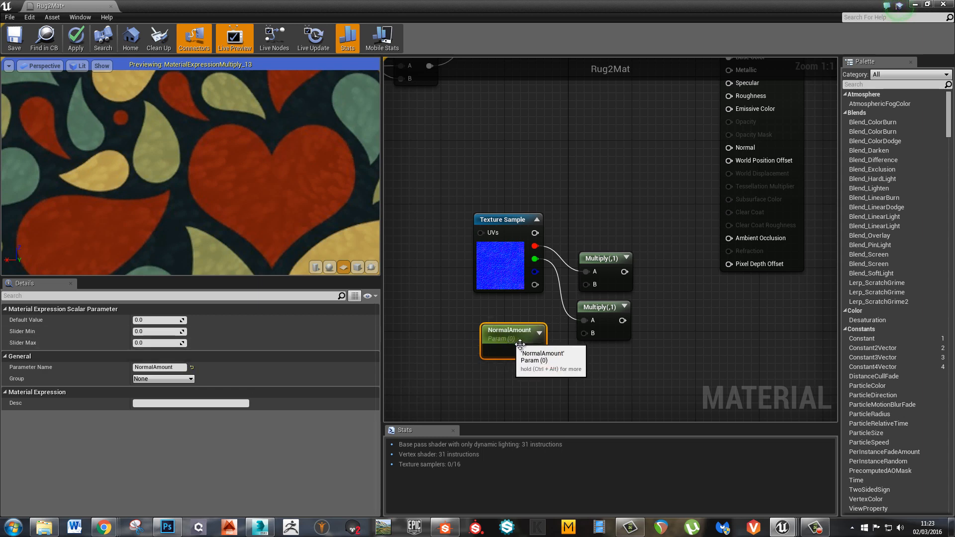
Rename the NormalAmount scalar parameter as NormalStr
double_click(508, 332)
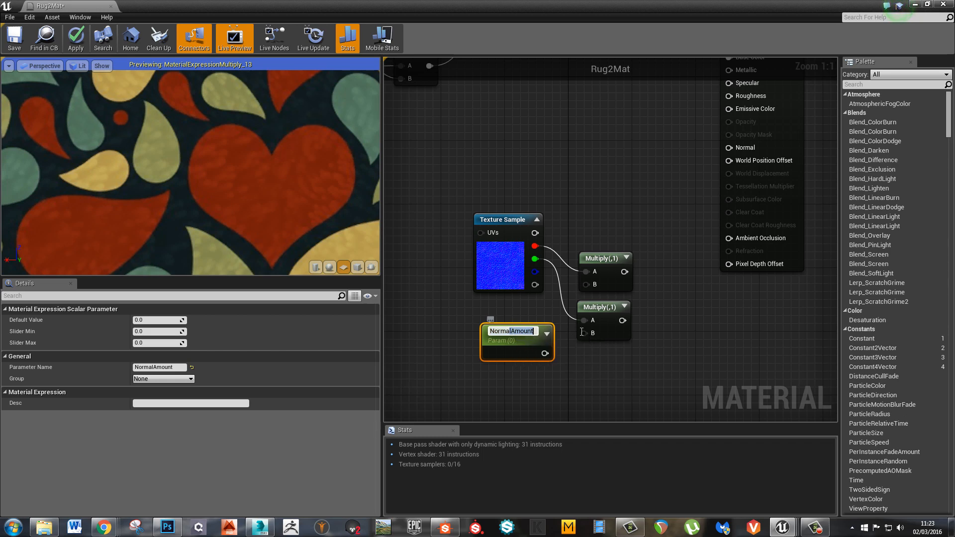
key(Delete)
key(Delete)
key(Delete)
key(Delete)
key(Delete)
key(Delete)
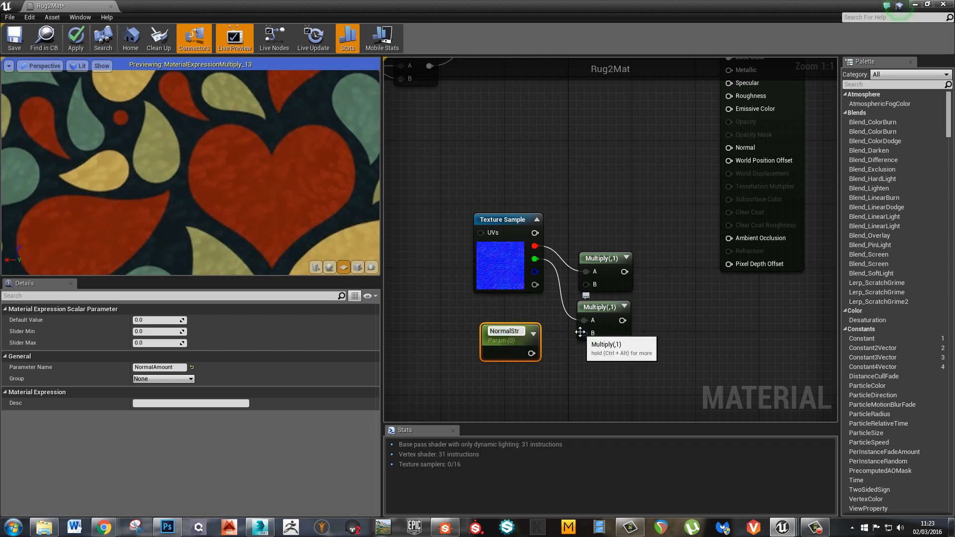
text(Str)
key(Return)
Connect NormalStr to input B of both normal-channel Multiply nodes and set its default value to 1
drag(524, 351, 590, 287)
drag(524, 353, 586, 333)
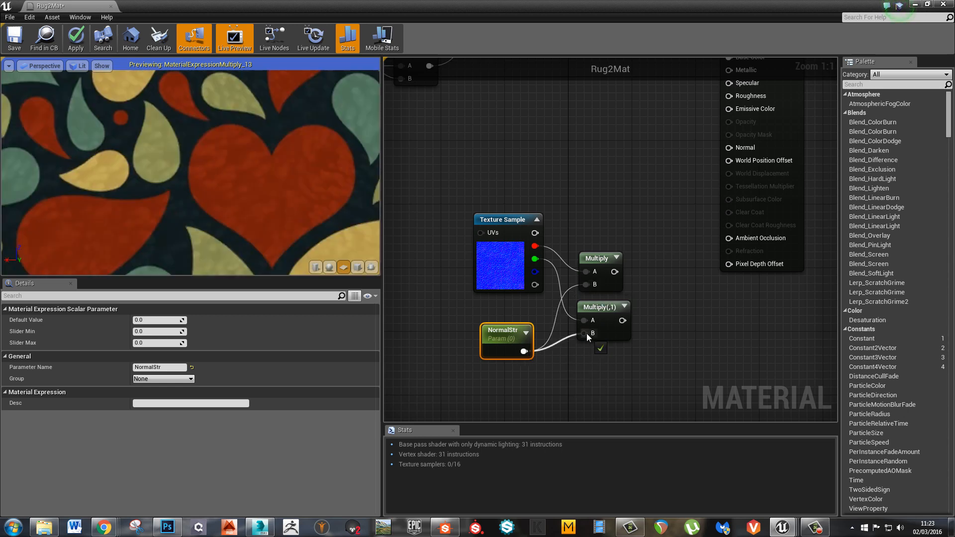
text(1)
key(Return)
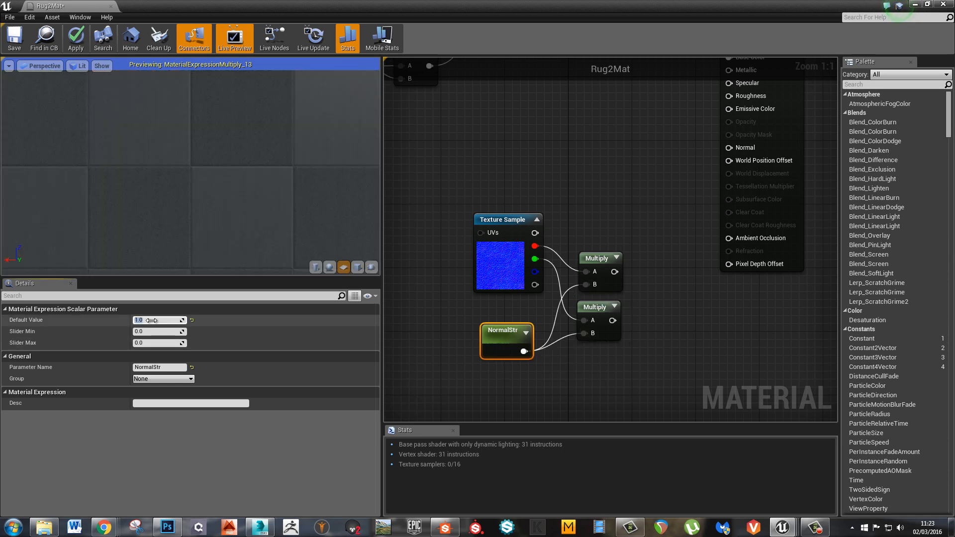
Create a MakeFloat3 node from the red-channel Multiply output, feeding its X input
click(664, 322)
right_drag(660, 316, 622, 311)
drag(594, 285, 600, 287)
text(m)
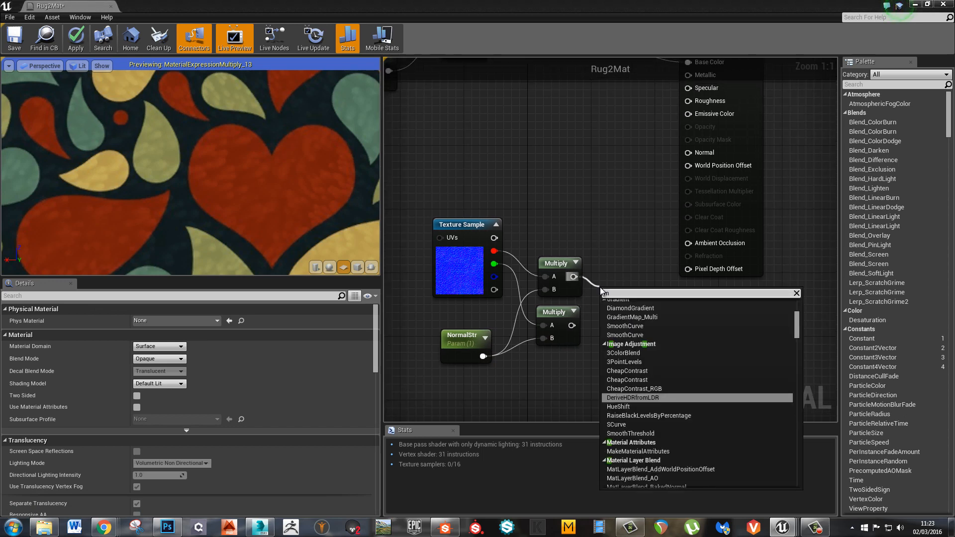
text(ake)
key(Down)
key(Down)
key(Down)
key(Down)
key(Return)
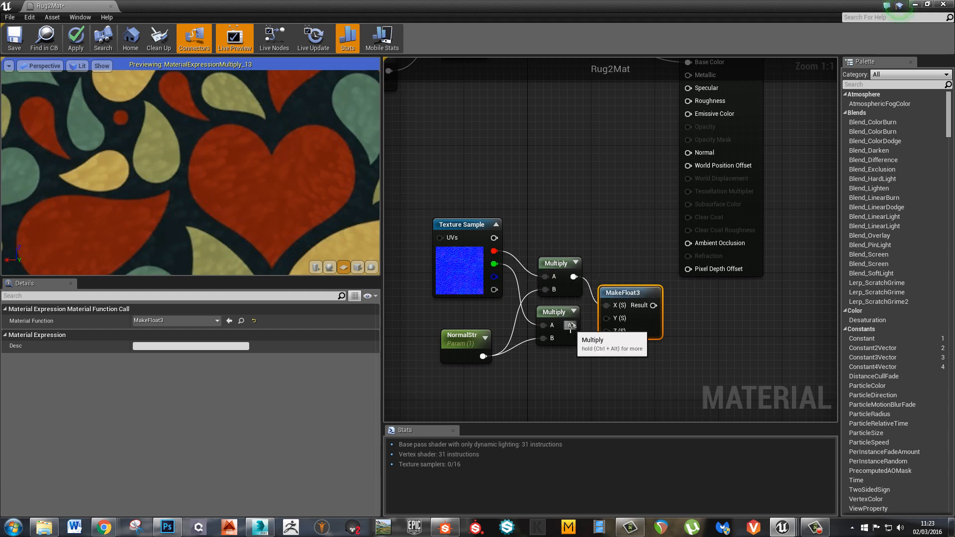
Connect the green-channel Multiply to MakeFloat3's Y, the texture's blue channel to Z, and the MakeFloat3 result to Normal
drag(572, 325, 606, 318)
drag(493, 277, 616, 333)
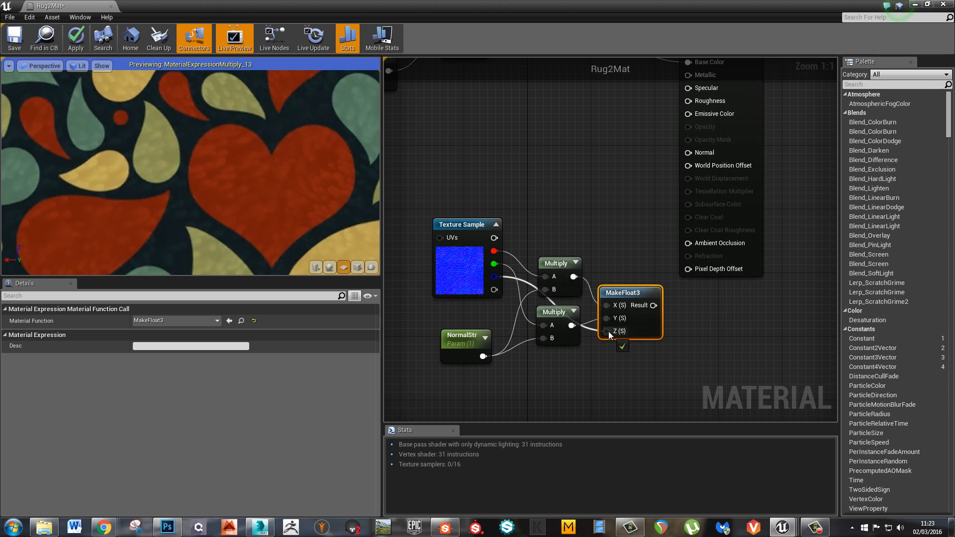
drag(623, 293, 694, 153)
right_drag(657, 174, 652, 255)
scroll(684, 273, down, 1)
drag(765, 173, 793, 174)
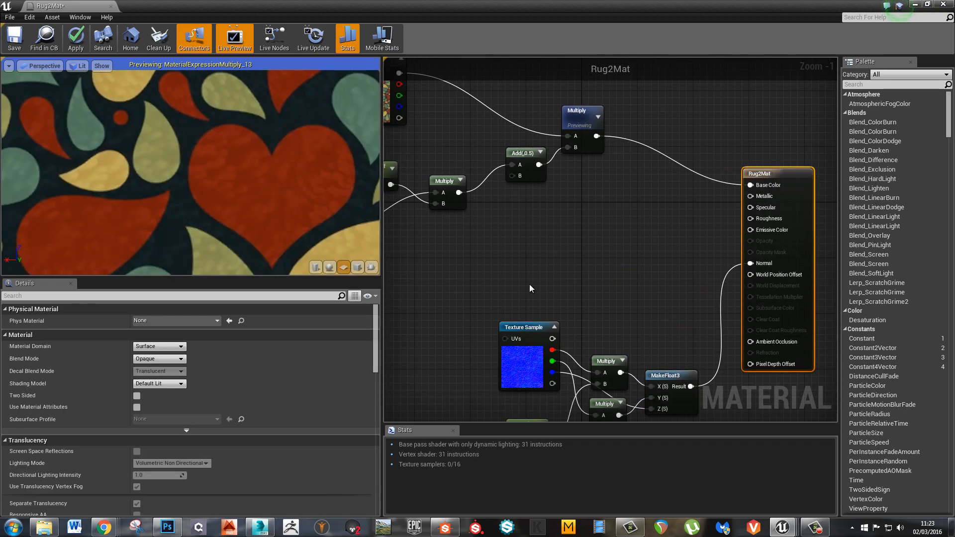
Add a Multiply node and a scalar parameter named AO Amount in the space above the normal map's Texture Sample
right_drag(529, 285, 609, 285)
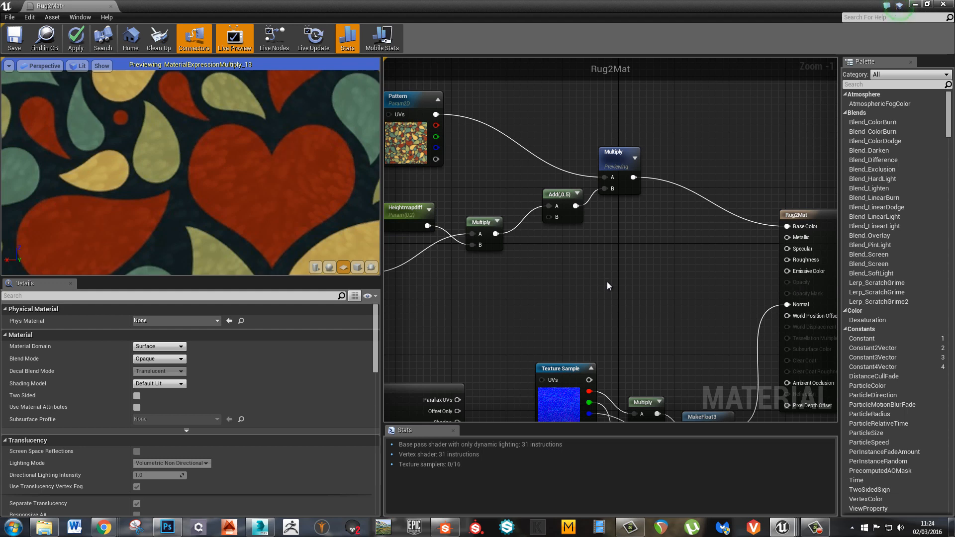
click(606, 282)
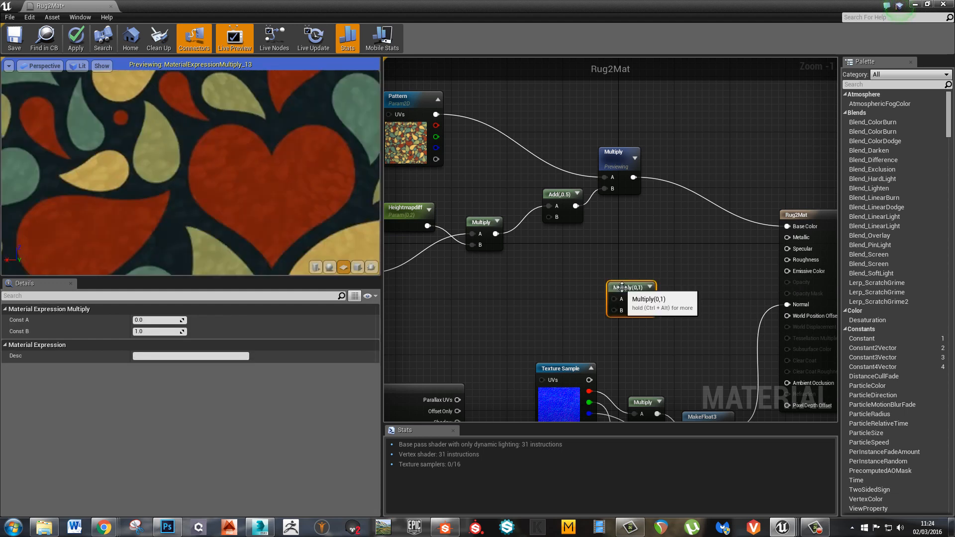
click(509, 309)
click(508, 309)
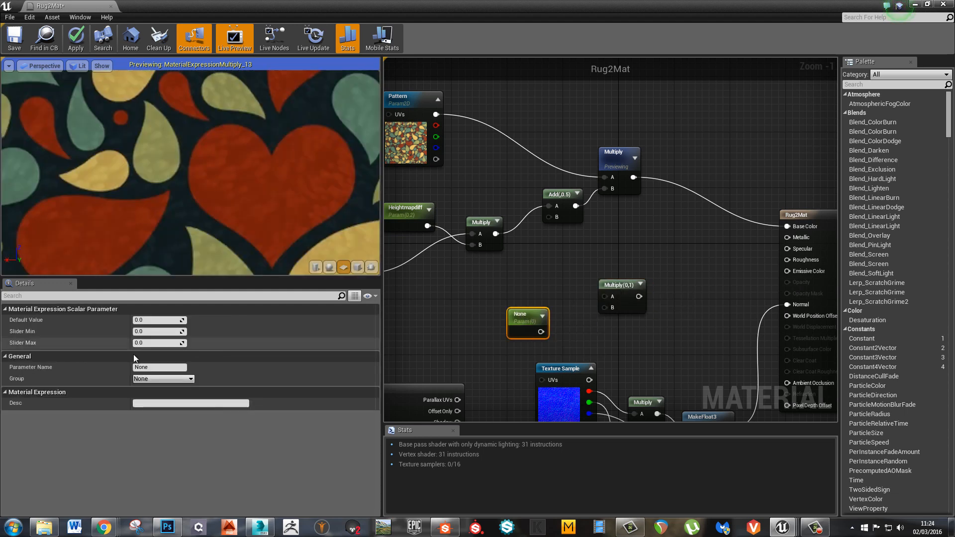
click(150, 367)
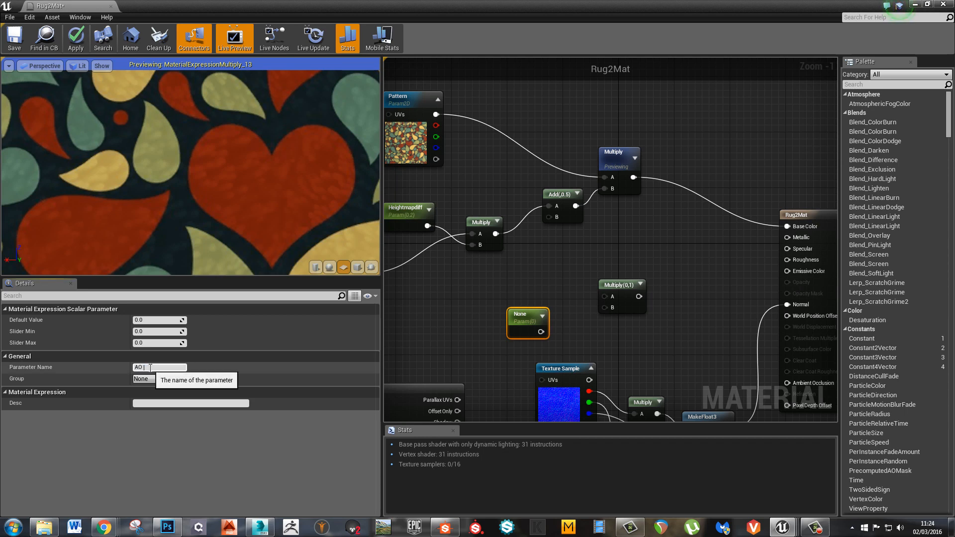
key(Return)
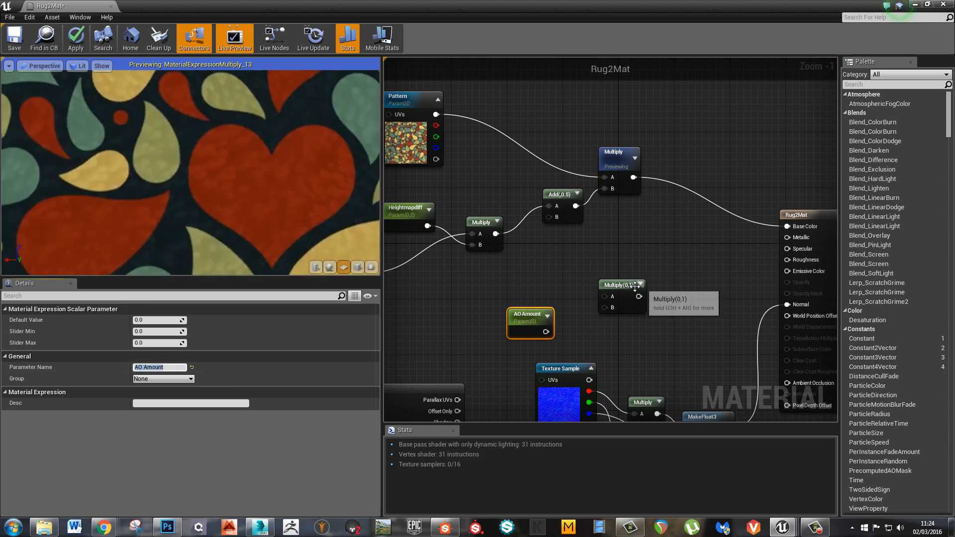
Replace the new unconnected Multiply node with a Power node placed beside AO Amount
click(628, 284)
key(Delete)
right_click(613, 299)
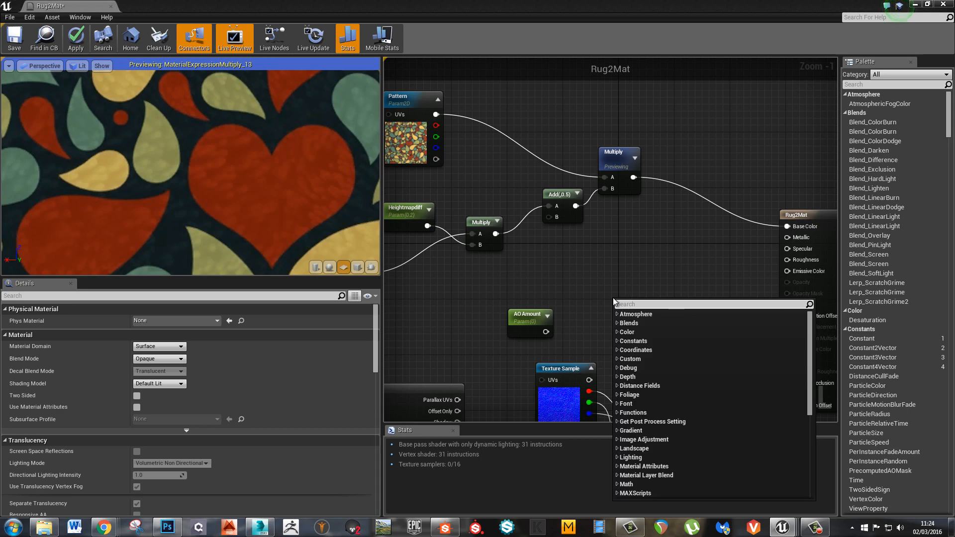
text(power)
key(Return)
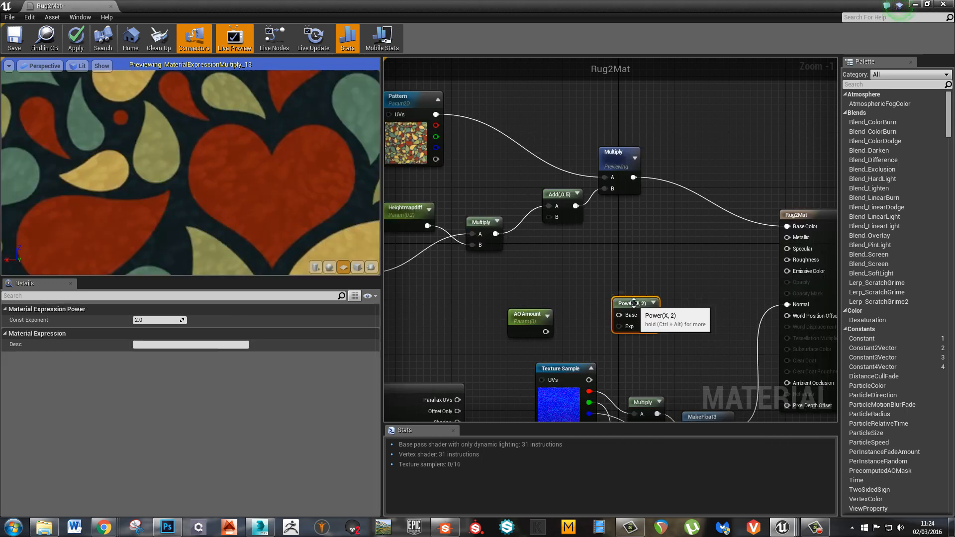
drag(629, 304, 607, 284)
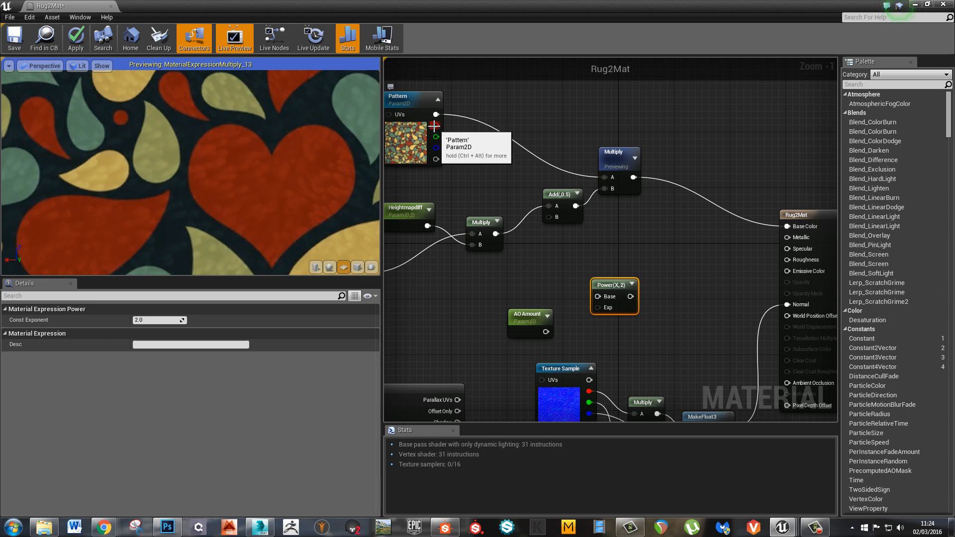
Connect Pattern's red channel to Power's Base and AO Amount to its Exp input
drag(434, 124, 596, 298)
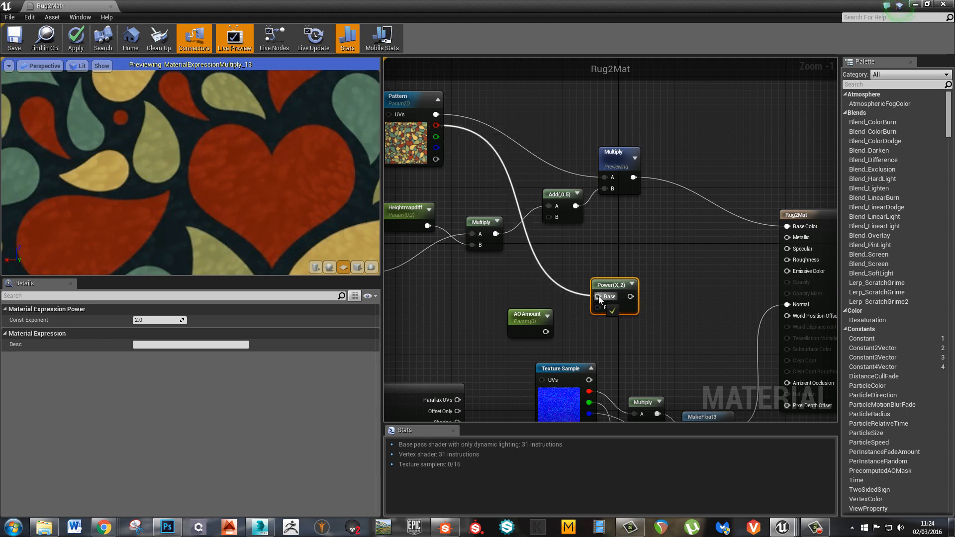
drag(599, 296, 598, 307)
drag(530, 320, 537, 317)
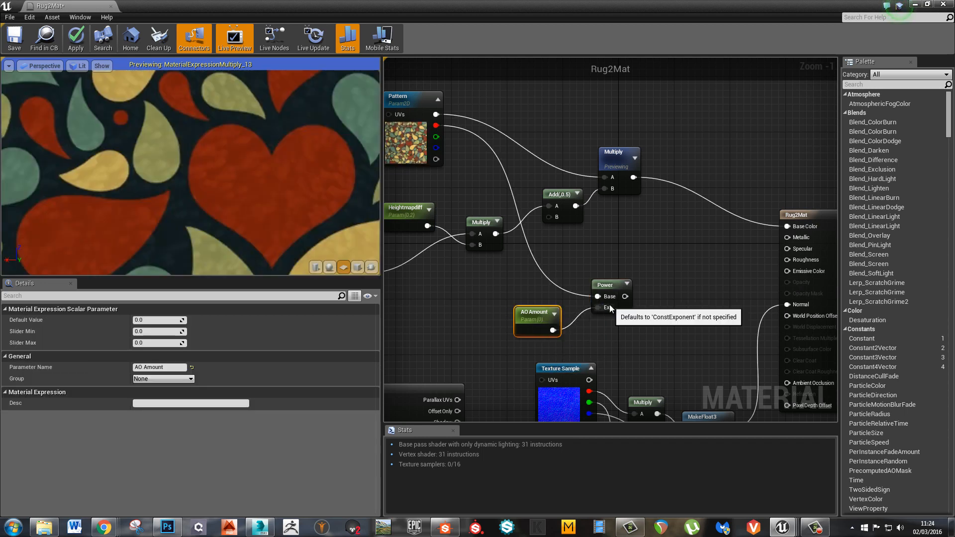
Preview the Power node and try a default value of about 0.71 for AO Amount
right_drag(588, 272, 533, 251)
click(553, 263)
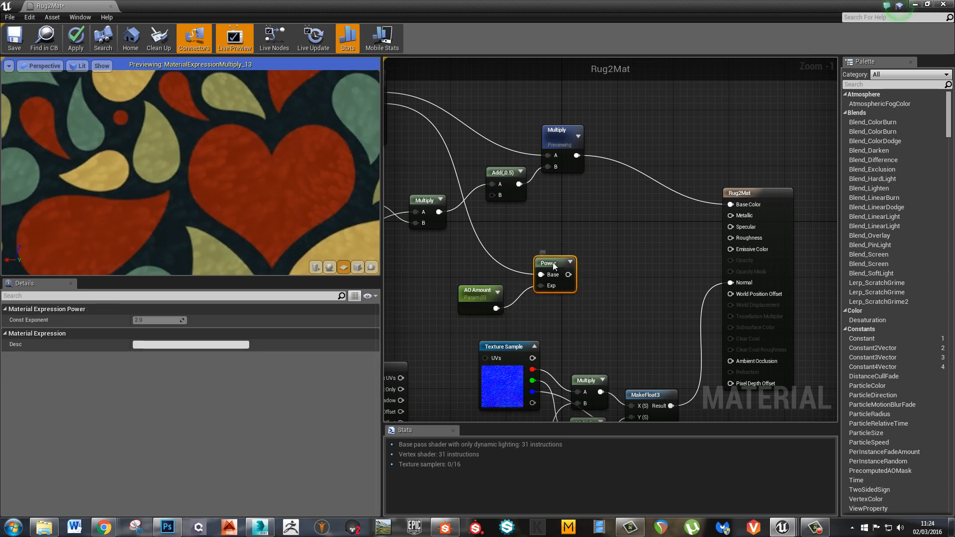
right_click(554, 264)
click(581, 267)
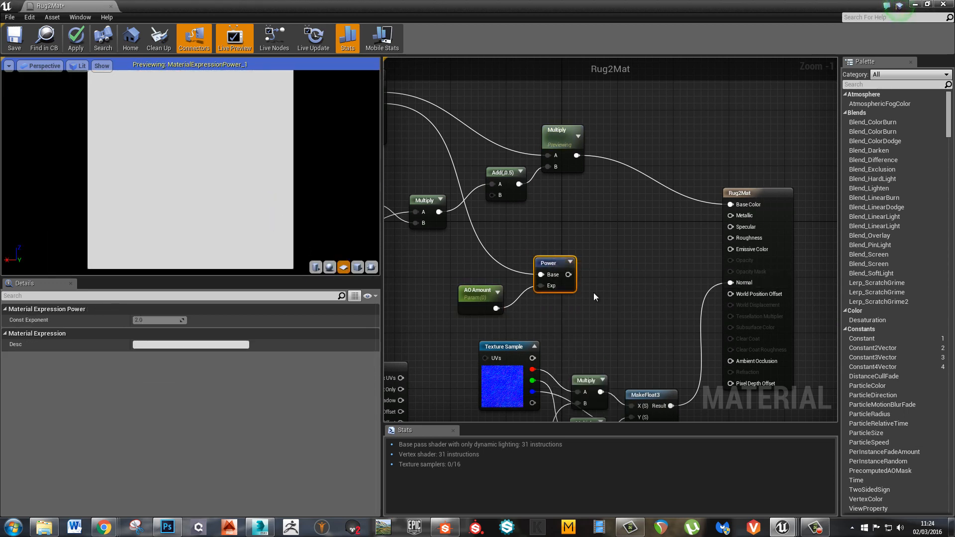
click(479, 292)
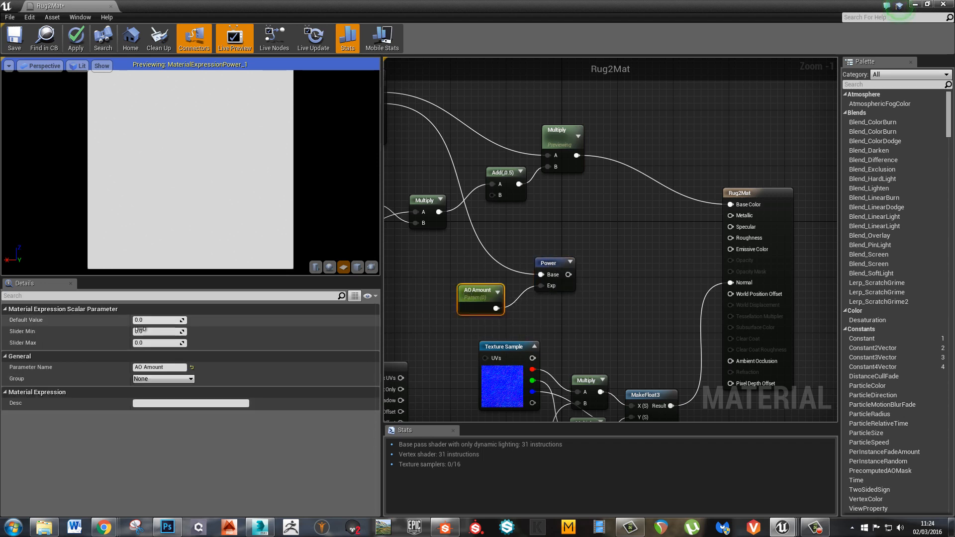
mouse_move(148, 323)
mouse_down()
mouse_move(164, 322)
mouse_move(142, 321)
mouse_up()
Feed Power's Base from the yellow Texture Sample's red channel instead, and set AO Amount's default value to 0
right_drag(456, 242, 562, 265)
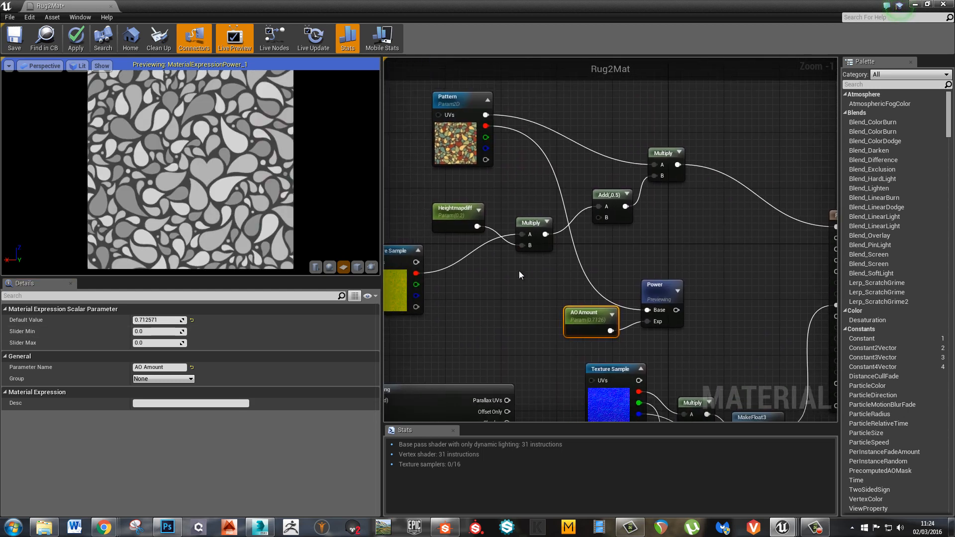
scroll(518, 270, down, 1)
right_drag(503, 280, 536, 265)
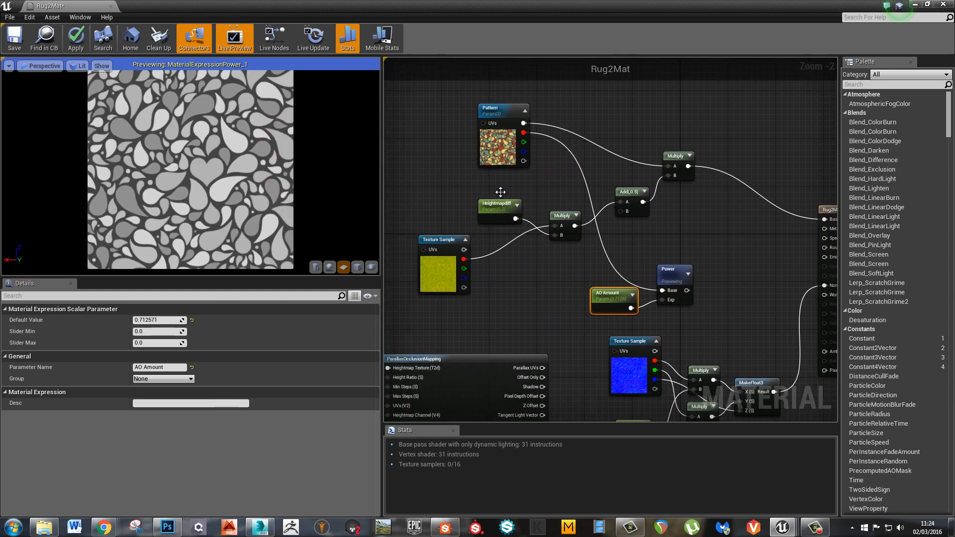
drag(463, 259, 662, 289)
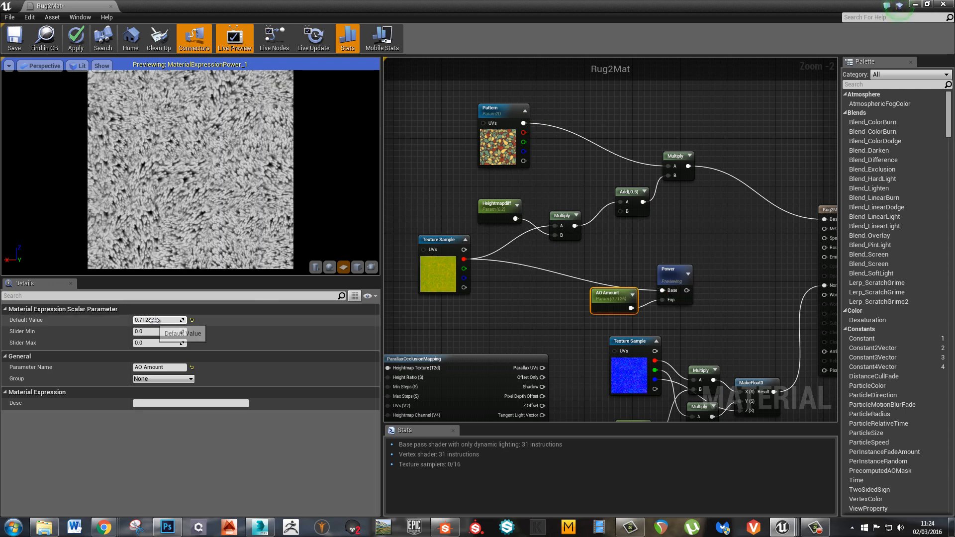
text(0)
key(Return)
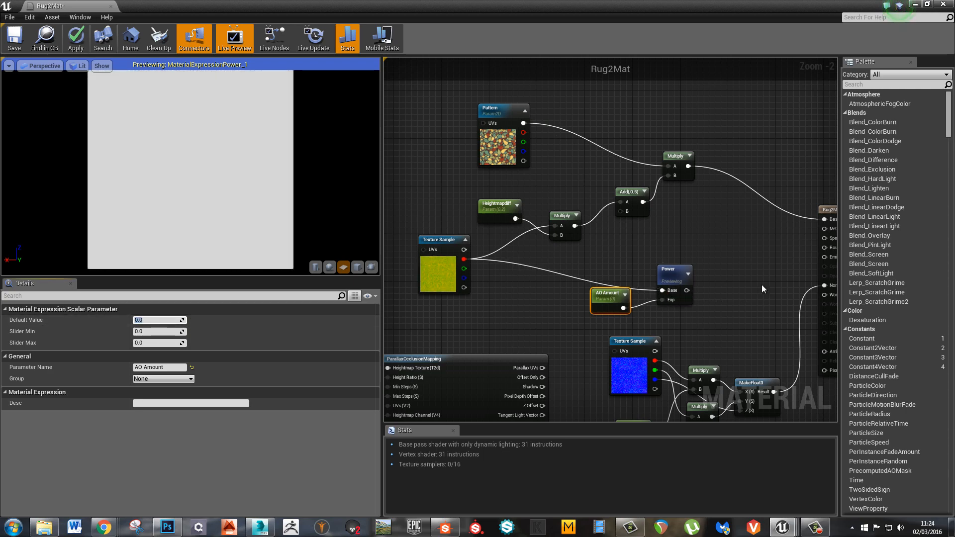
Connect the Power output to the material's Ambient Occlusion input and nudge the Power and AO Amount nodes slightly
right_drag(762, 285, 569, 238)
scroll(537, 248, up, 2)
drag(505, 251, 694, 338)
right_drag(572, 282, 633, 213)
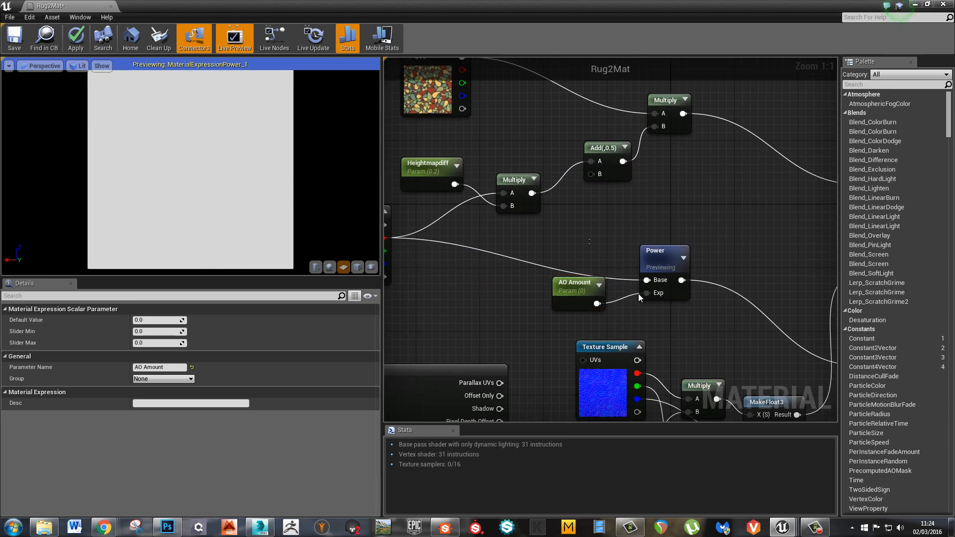
drag(588, 241, 648, 274)
click(586, 241)
right_drag(586, 241, 579, 288)
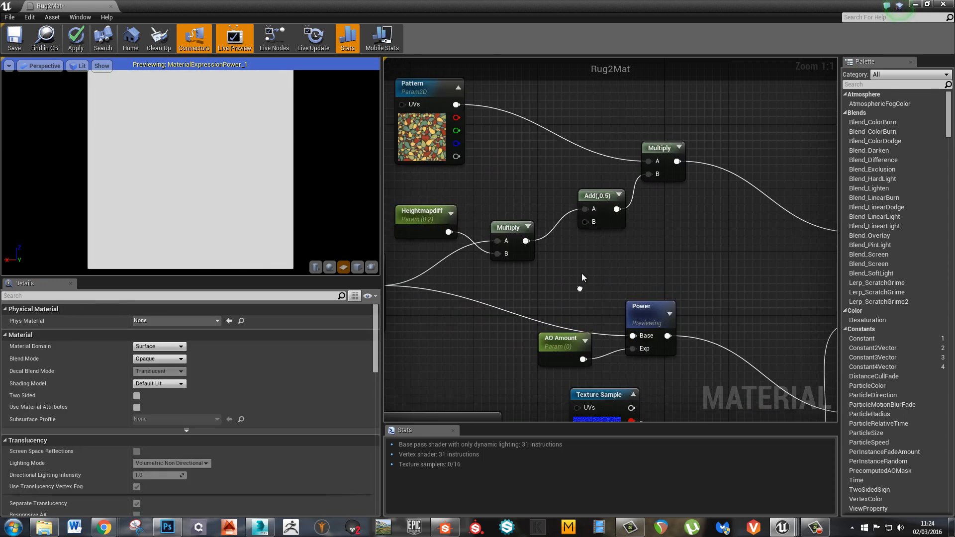
scroll(603, 301, down, 3)
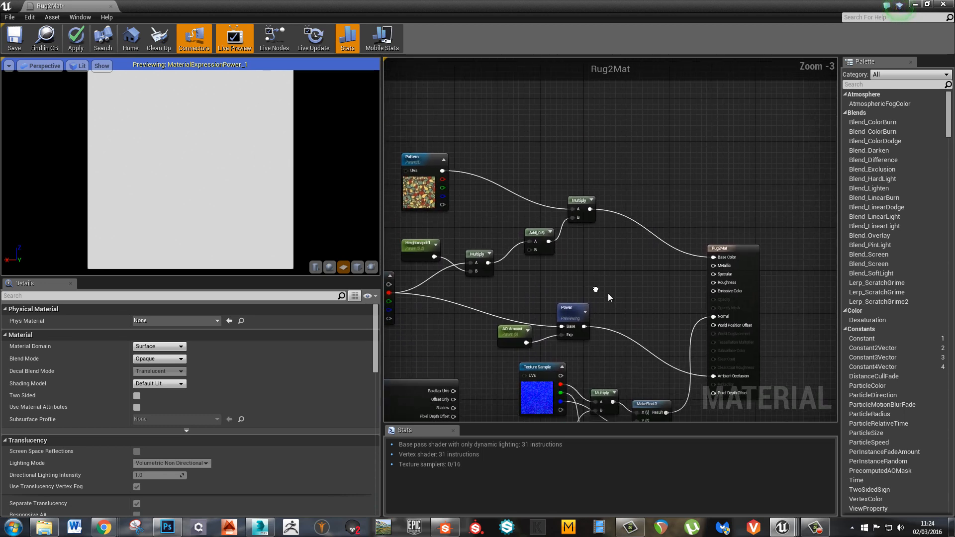
Create a Constant of 0 and connect it to the material's Metallic input, placing it just above the material node
scroll(625, 258, up, 3)
right_drag(636, 241, 587, 234)
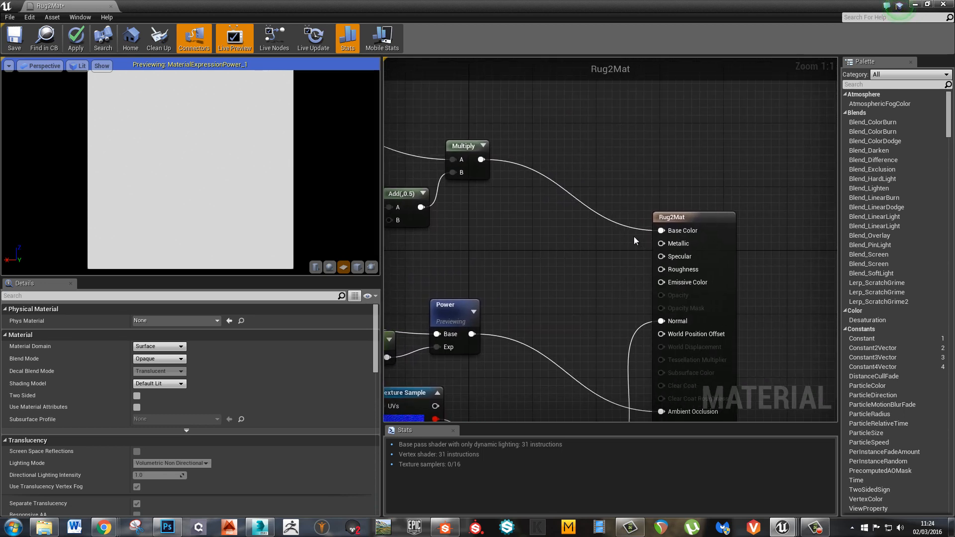
click(598, 226)
drag(615, 245, 663, 244)
drag(607, 228, 620, 201)
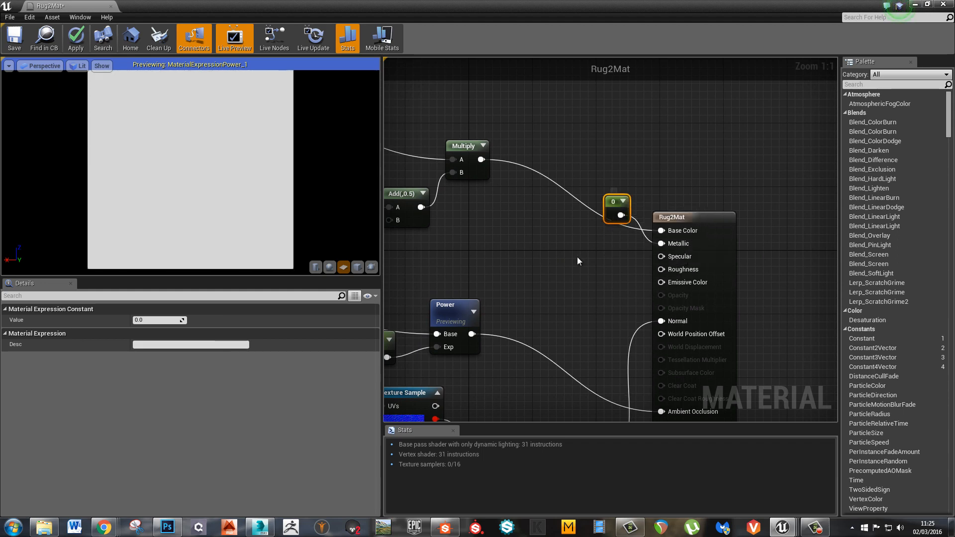
Create a scalar parameter named Spec next to the Metallic constant
click(548, 249)
click(548, 247)
drag(573, 258, 565, 231)
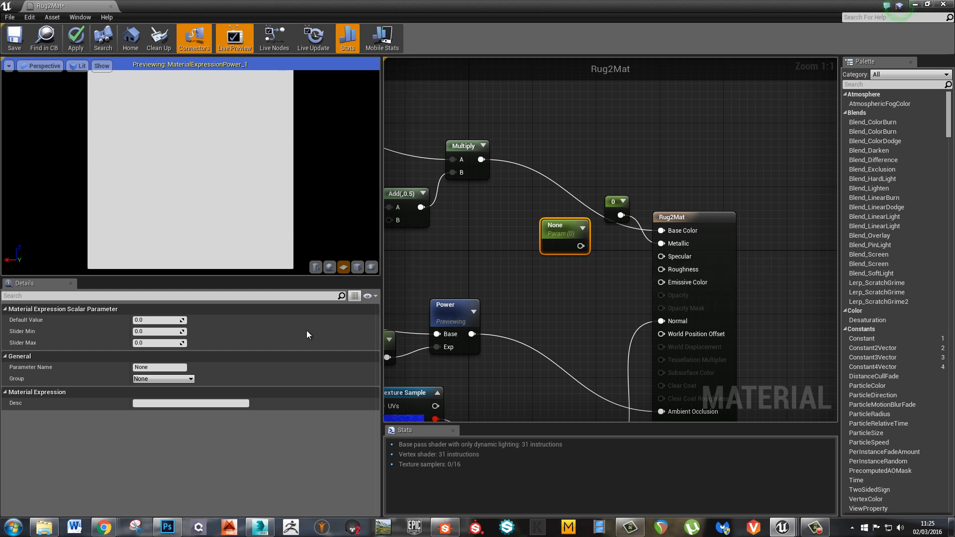
click(176, 367)
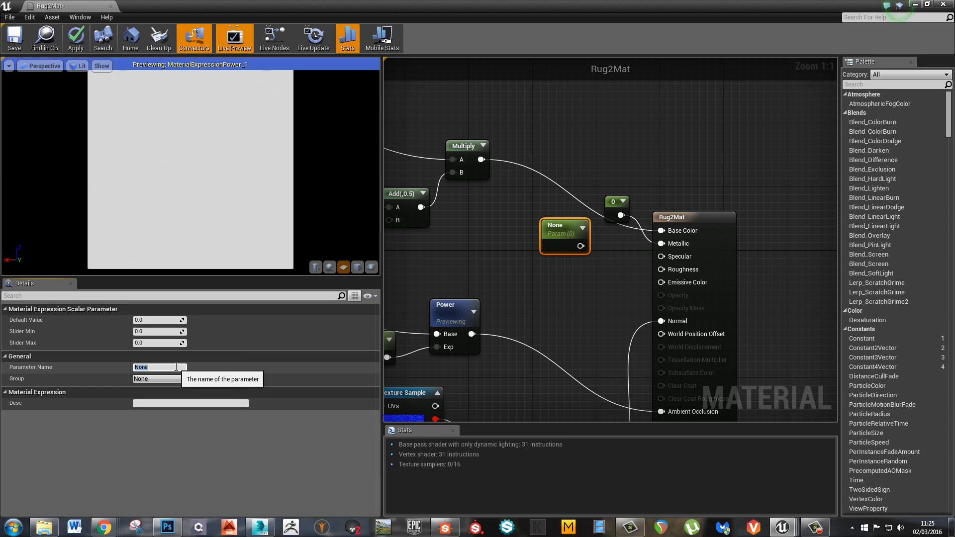
text(Spec)
key(Return)
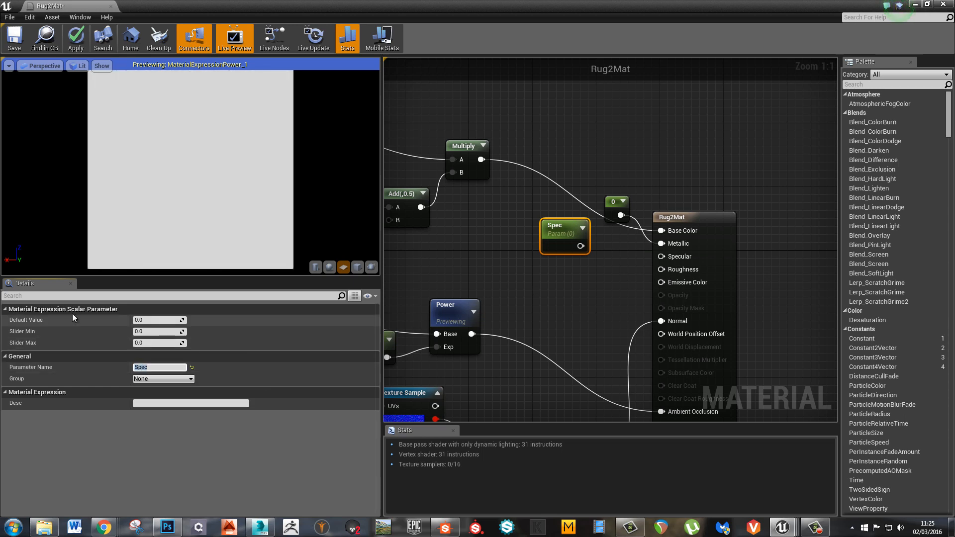
Set Spec's default value to 0.5 and connect it to the material's Specular input
click(149, 319)
text(.5)
key(Return)
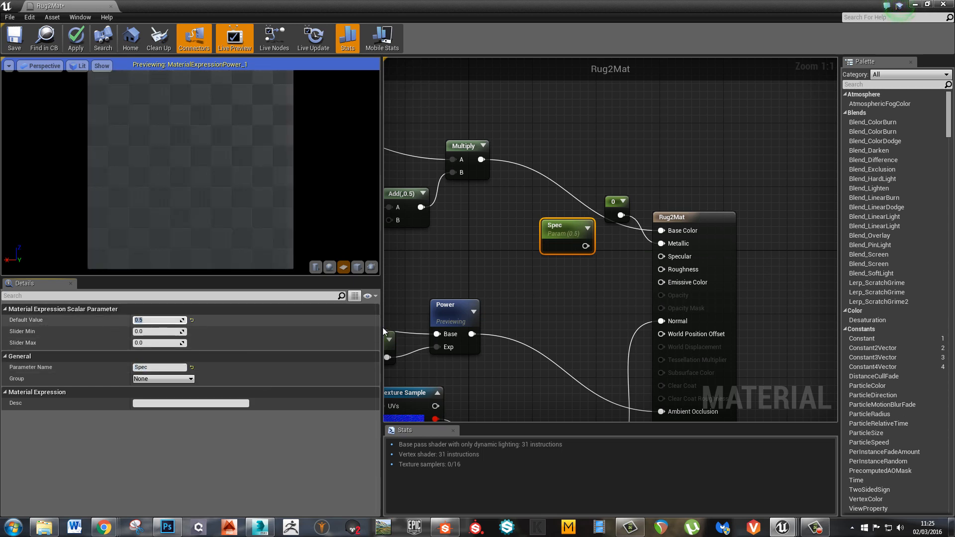
drag(587, 245, 667, 257)
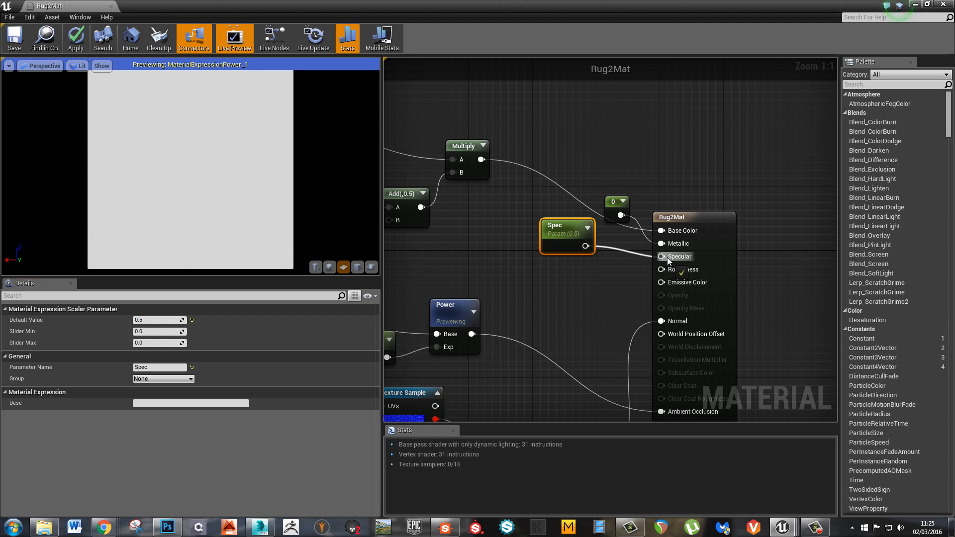
click(548, 293)
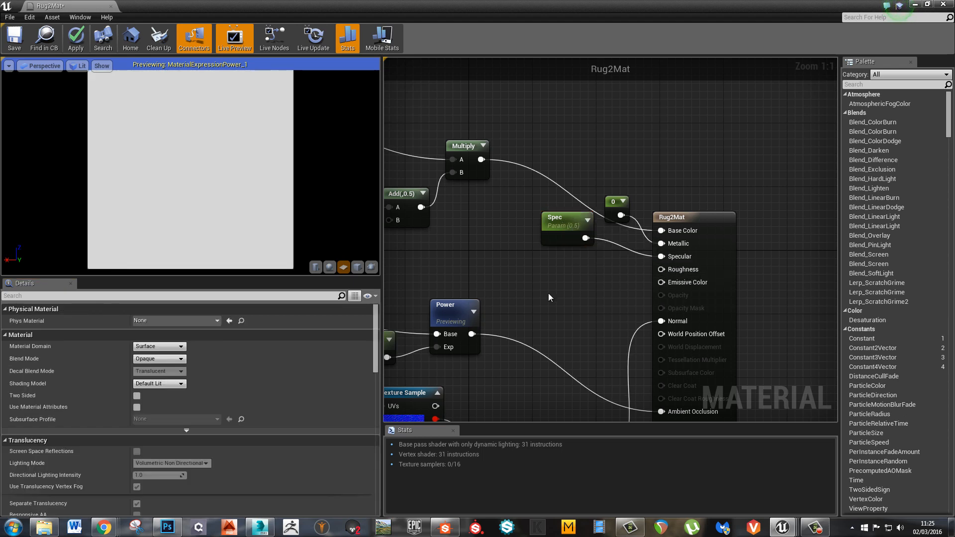
Create an Add node above Power and connect the yellow Texture Sample's green channel to its A input
right_drag(548, 293, 565, 291)
scroll(572, 290, down, 2)
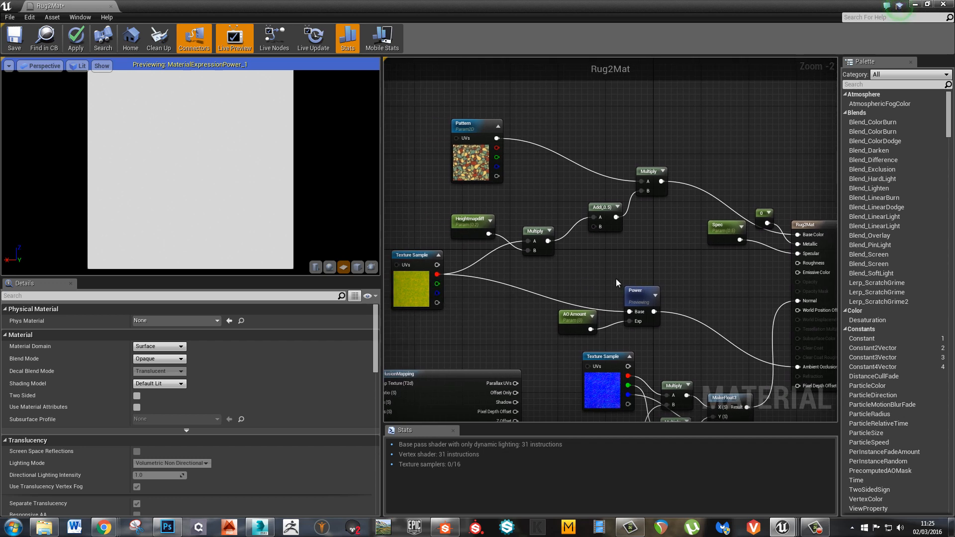
key(a)
click(620, 264)
drag(631, 268, 641, 244)
drag(437, 284, 636, 252)
right_drag(619, 267, 574, 271)
scroll(559, 271, up, 2)
Create a scalar parameter named Roughness and connect it to input B of the new Add node
click(559, 272)
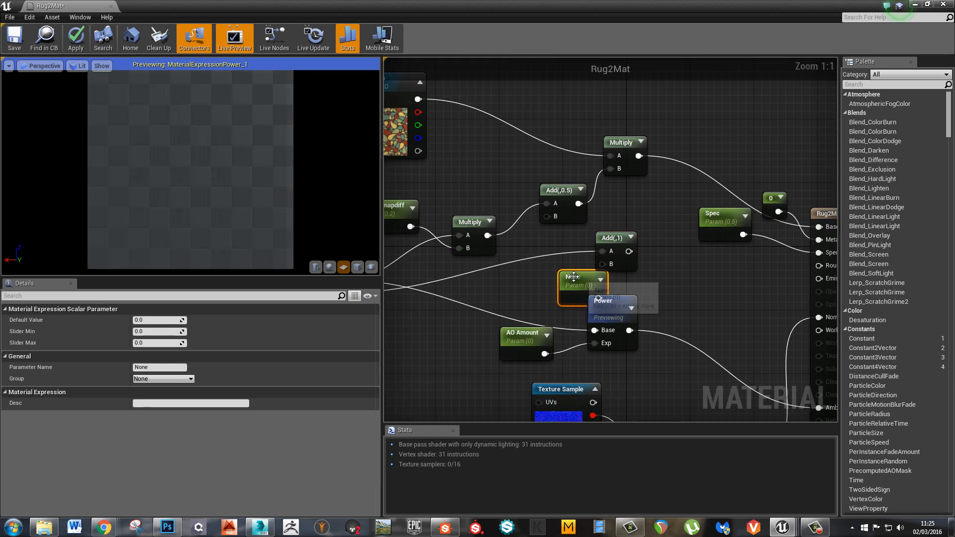
drag(560, 273, 532, 273)
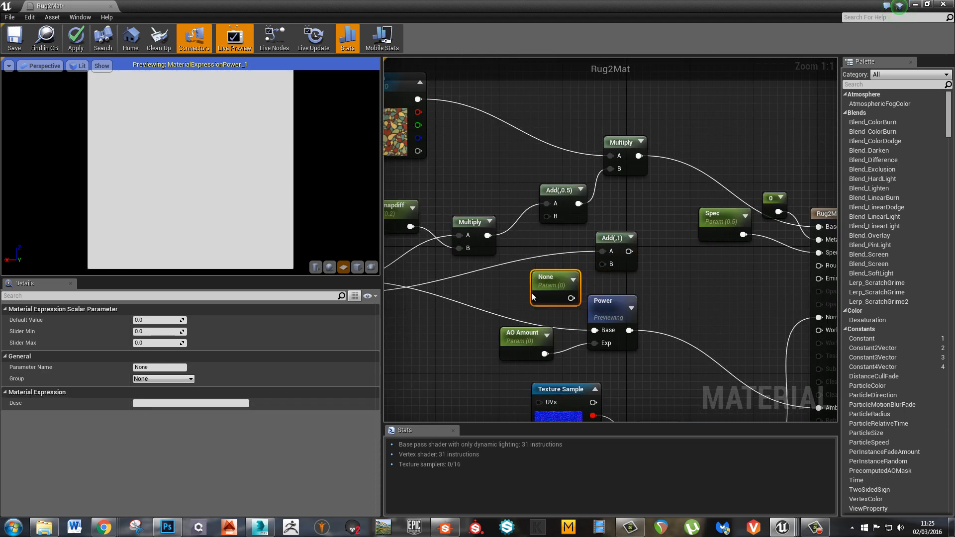
click(161, 367)
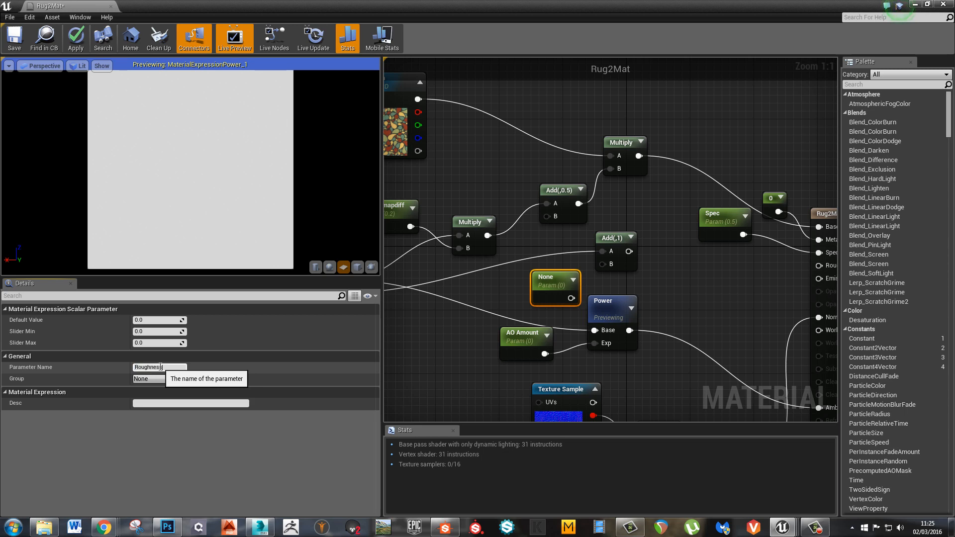
key(Return)
drag(575, 297, 599, 263)
drag(548, 281, 546, 267)
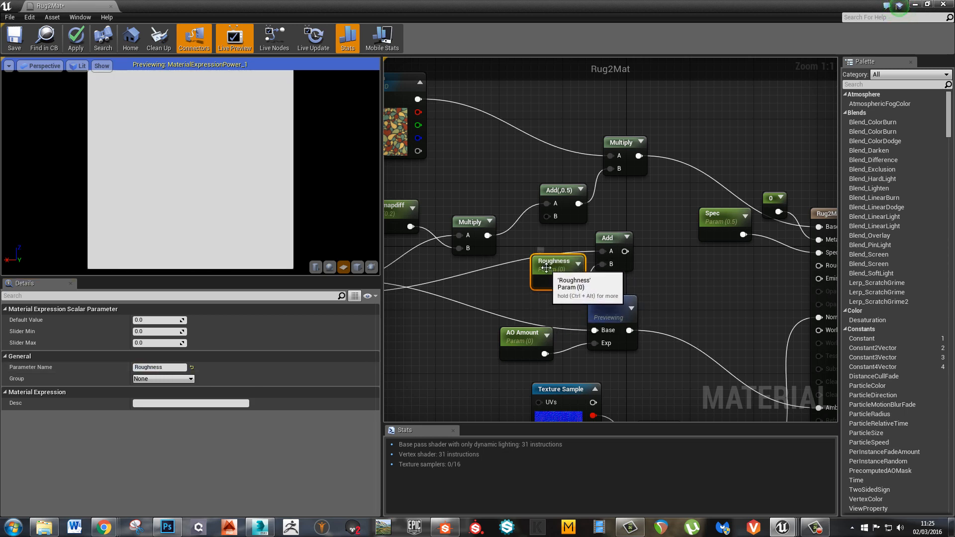
Preview the Add node fed by Roughness, try negative and positive Roughness default values, and reset the default to 0
right_click(611, 240)
click(634, 245)
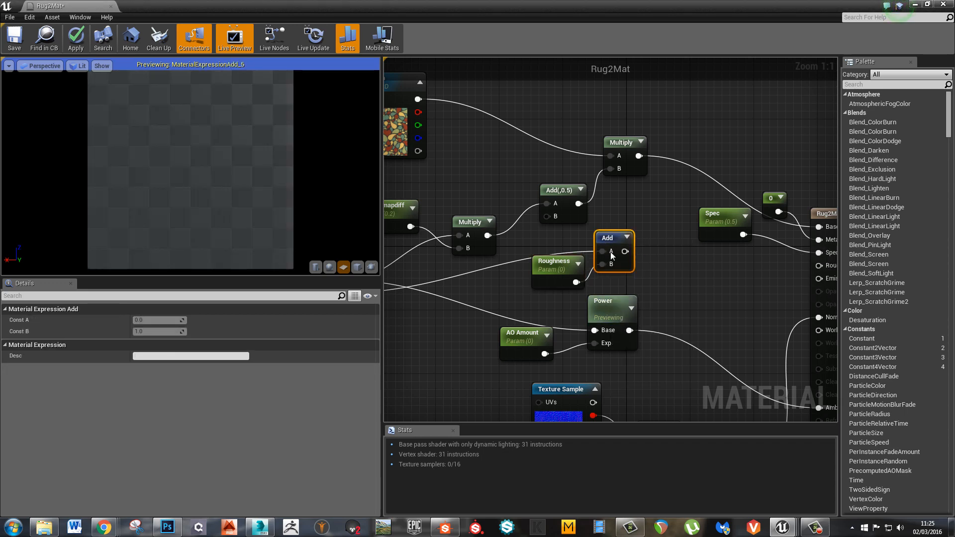
click(539, 263)
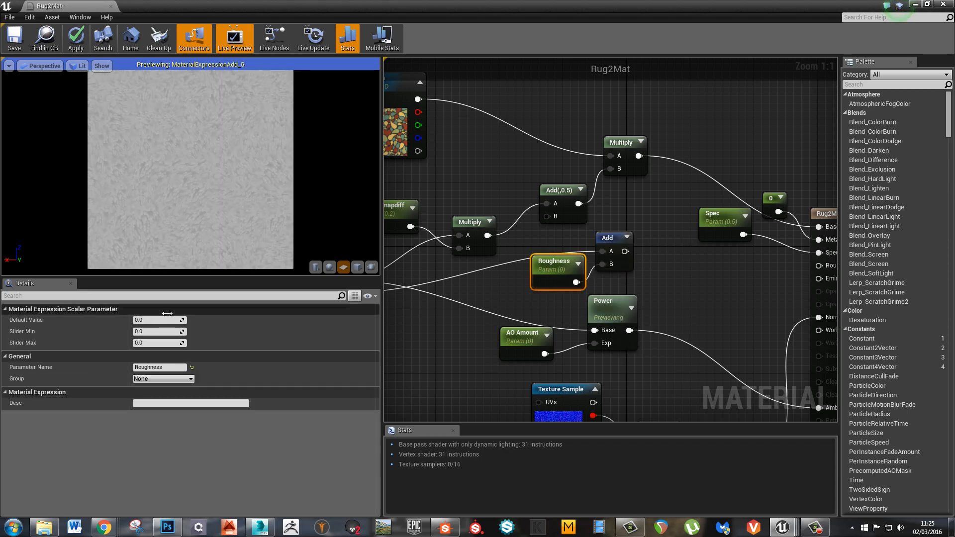
drag(172, 321, 165, 322)
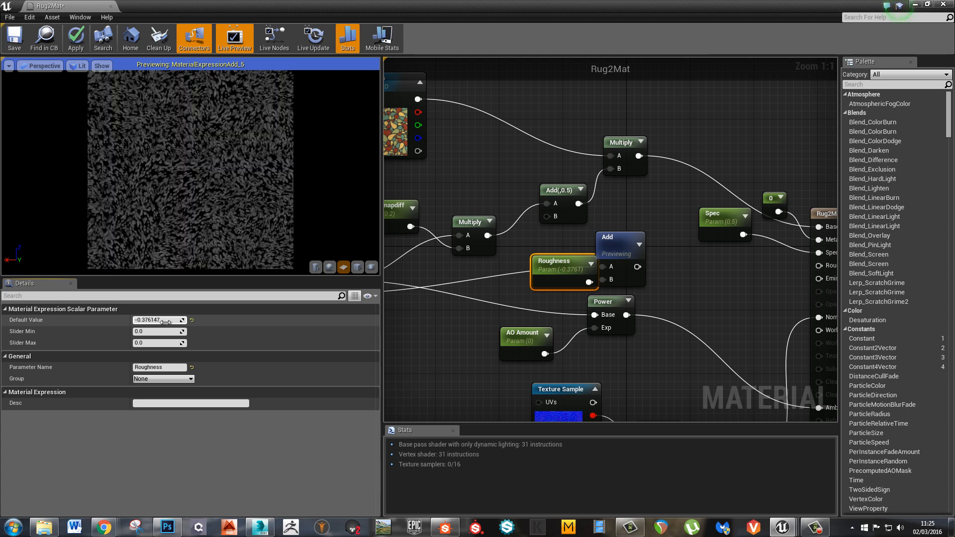
drag(169, 322, 172, 318)
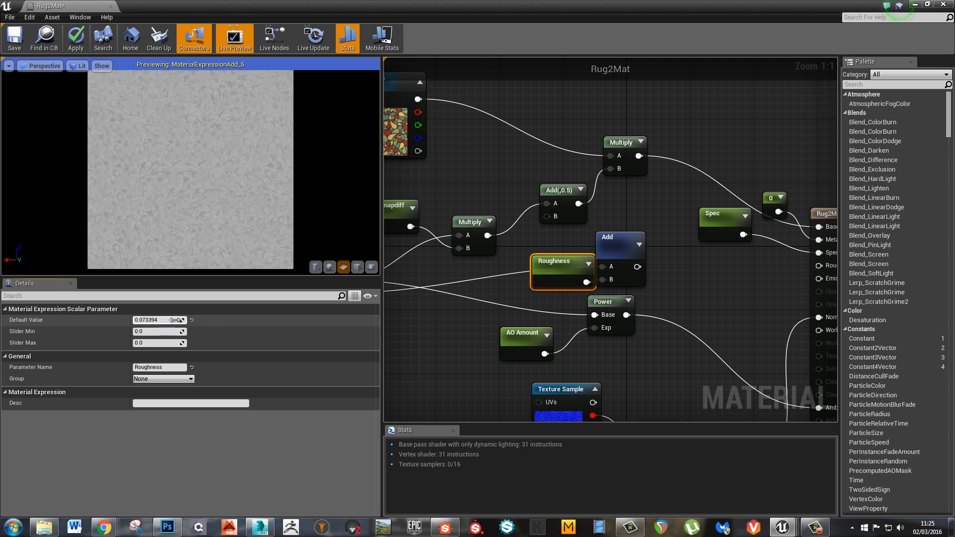
click(167, 320)
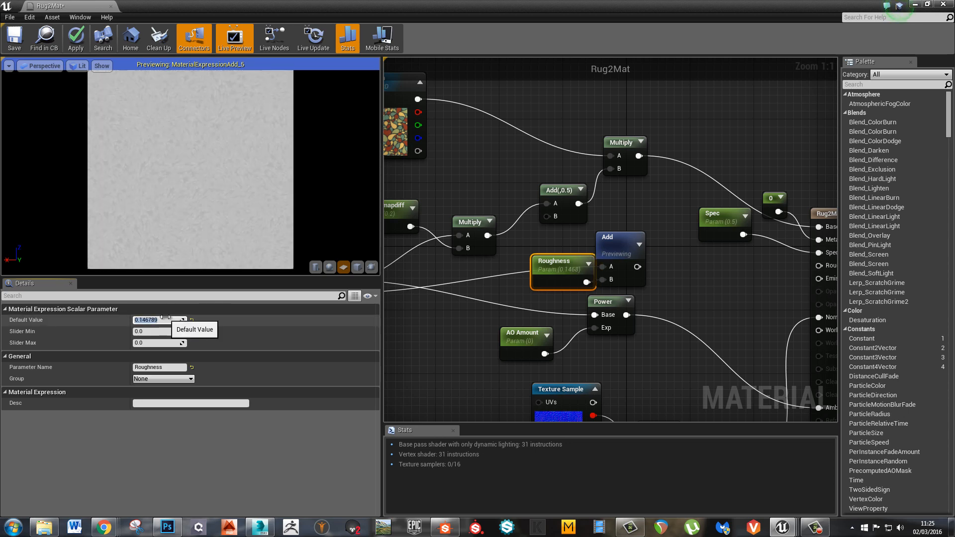
text(0)
key(Return)
Connect the Roughness Add node's output to the material's Roughness input and save the material
right_drag(692, 293, 622, 294)
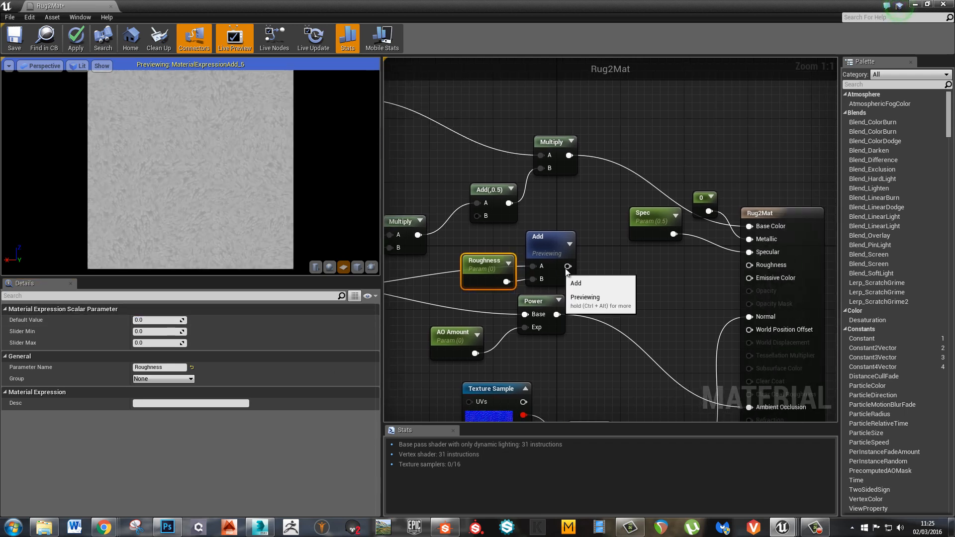
drag(566, 267, 750, 264)
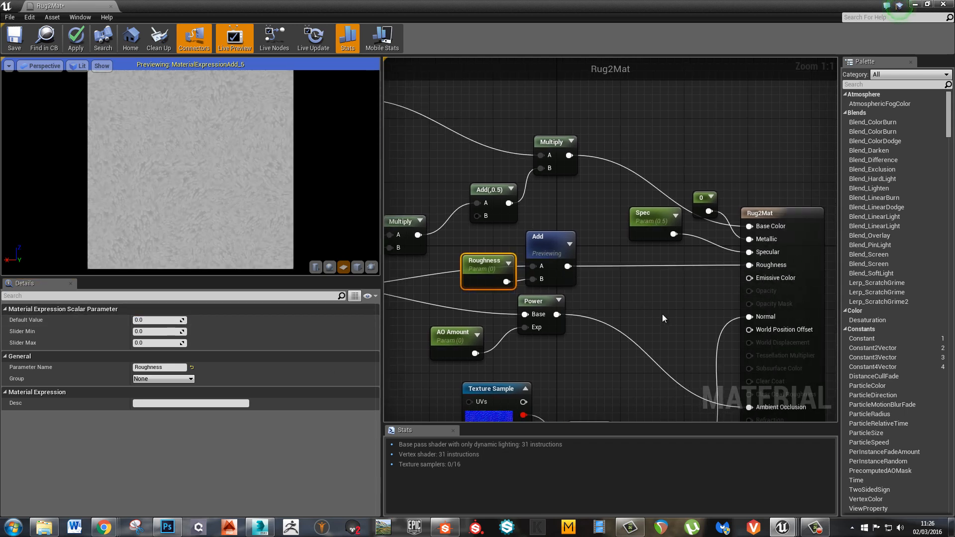
right_drag(661, 315, 630, 247)
scroll(631, 247, down, 2)
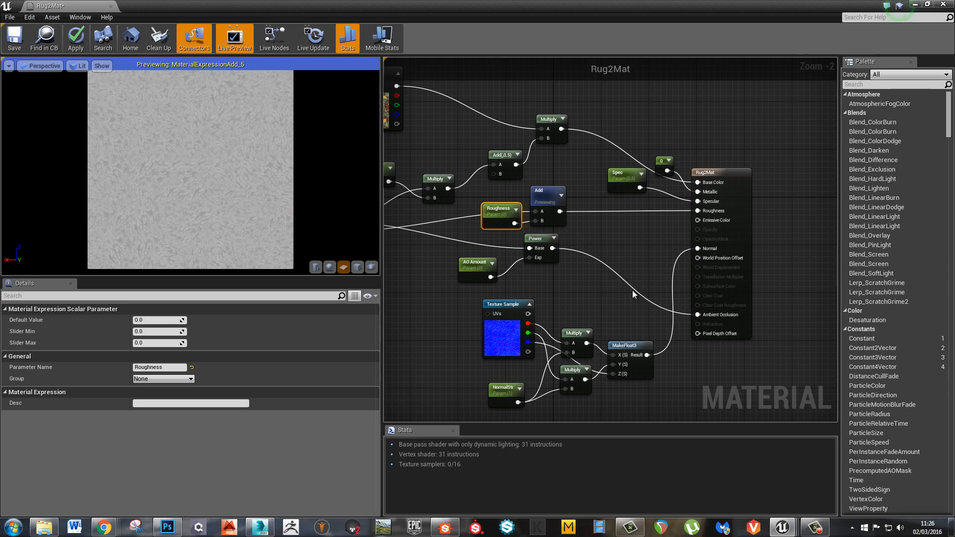
right_drag(633, 294, 653, 286)
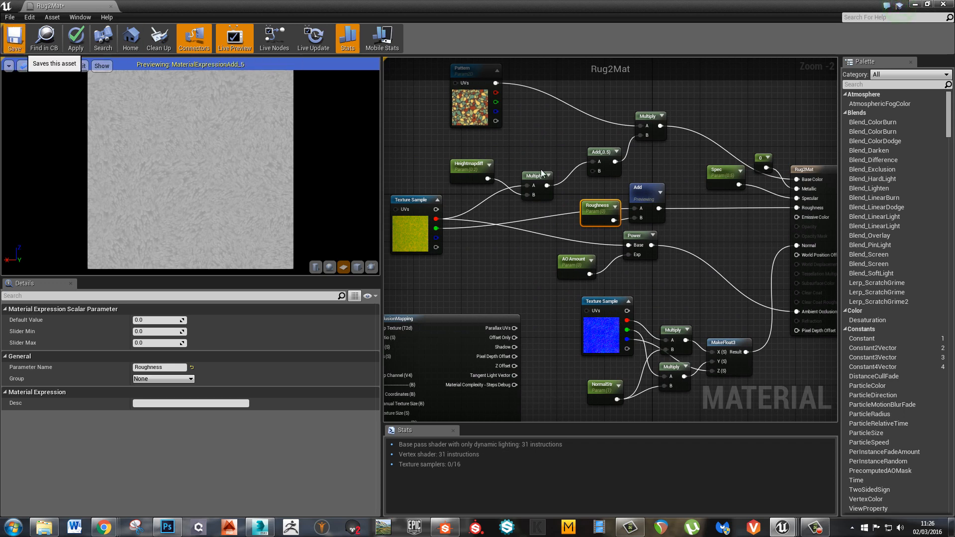
key(ctrl+s)
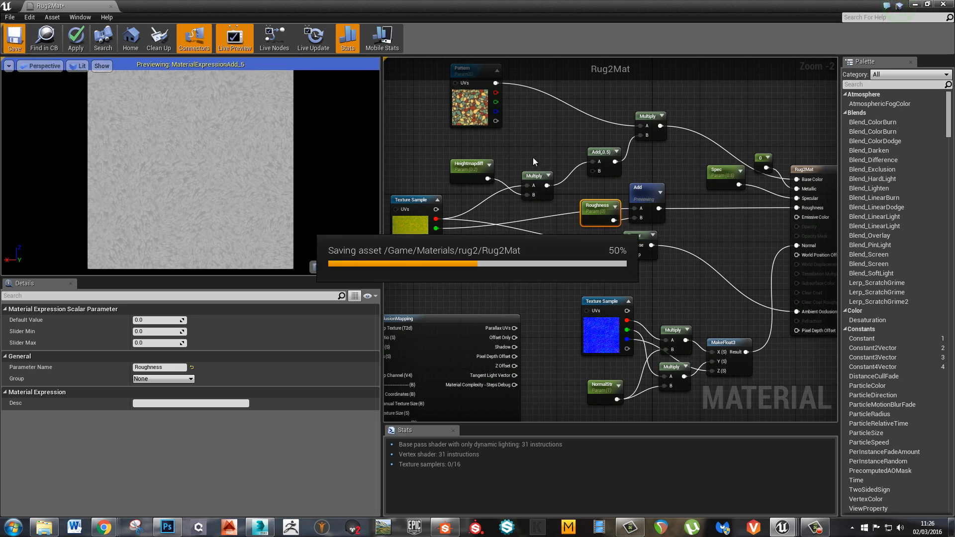
Examine the overall node graph and the descriptions of the ParallaxOcclusionMapping node's outputs
right_drag(542, 208, 565, 288)
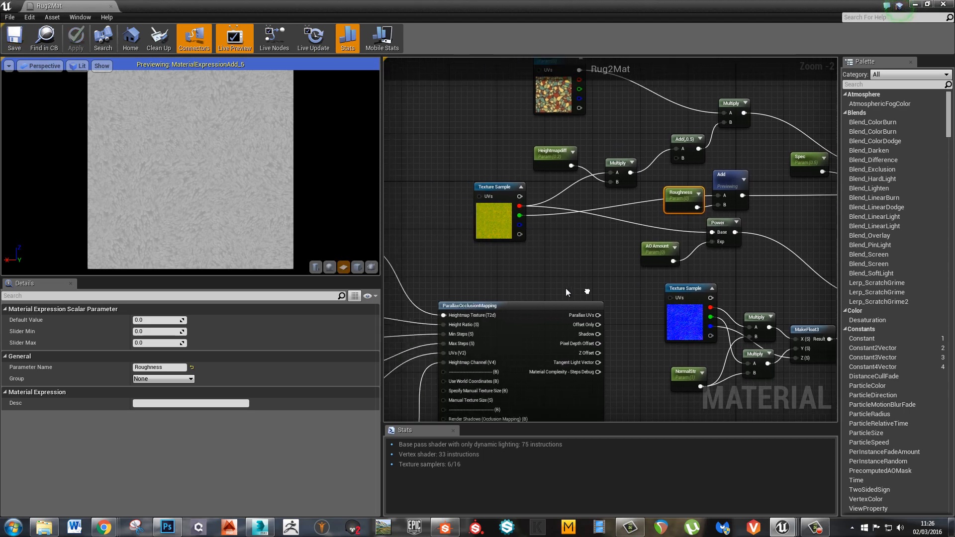
scroll(639, 190, down, 5)
drag(565, 247, 595, 268)
drag(568, 223, 598, 223)
click(607, 196)
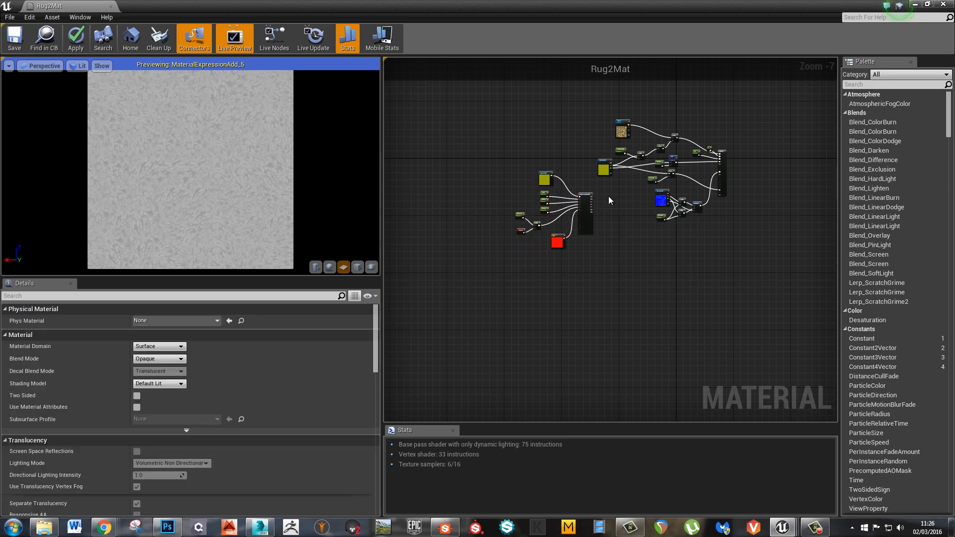
right_drag(607, 196, 553, 249)
scroll(553, 249, up, 5)
scroll(508, 211, down, 2)
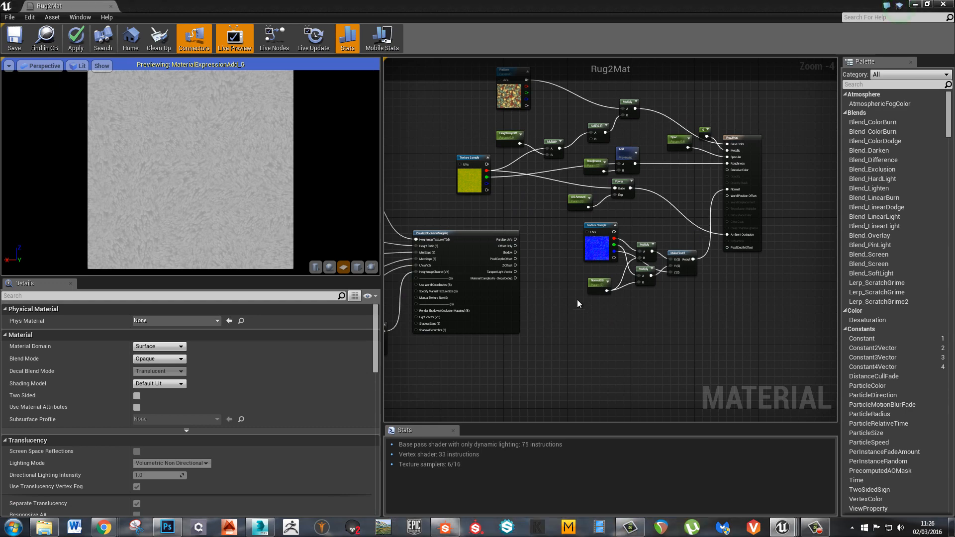
right_drag(539, 233, 568, 242)
scroll(564, 257, up, 3)
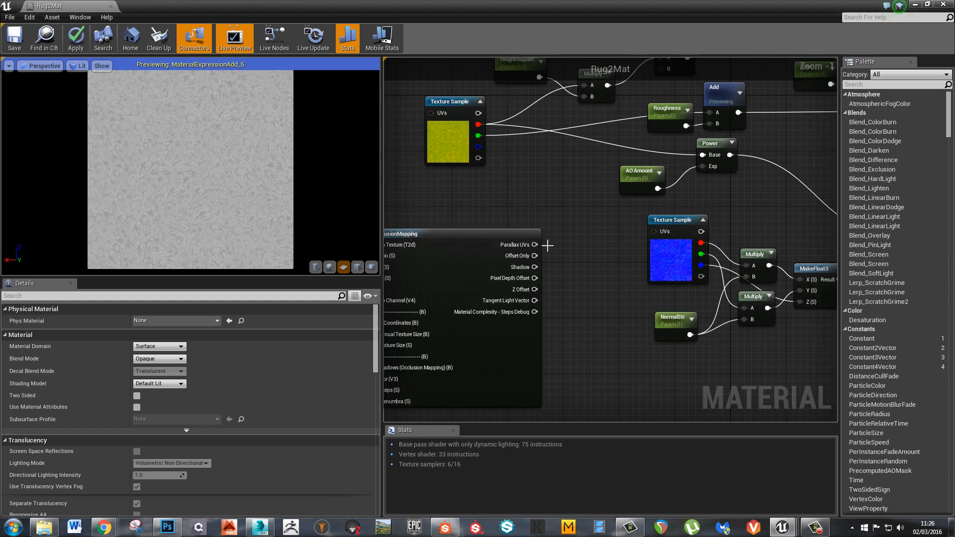
scroll(562, 256, up, 1)
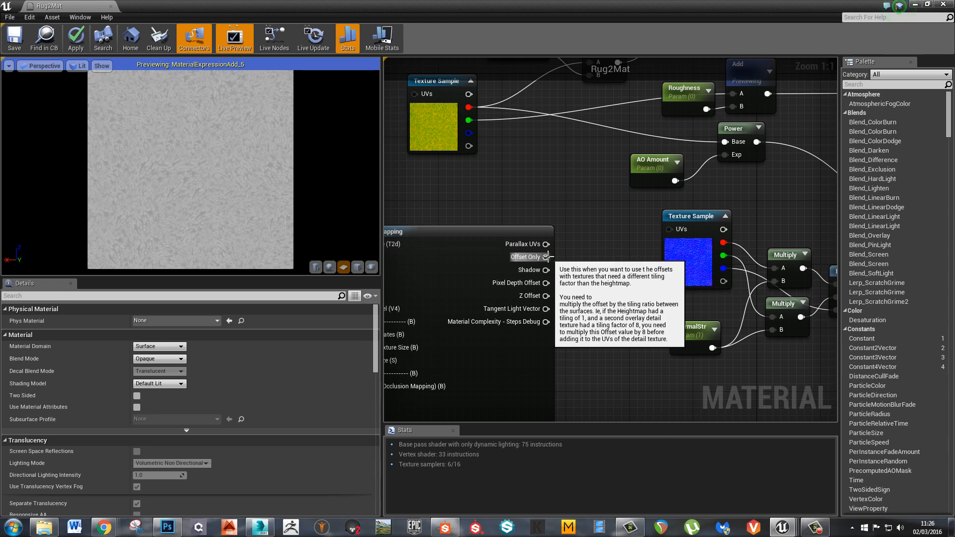
right_drag(553, 207, 543, 185)
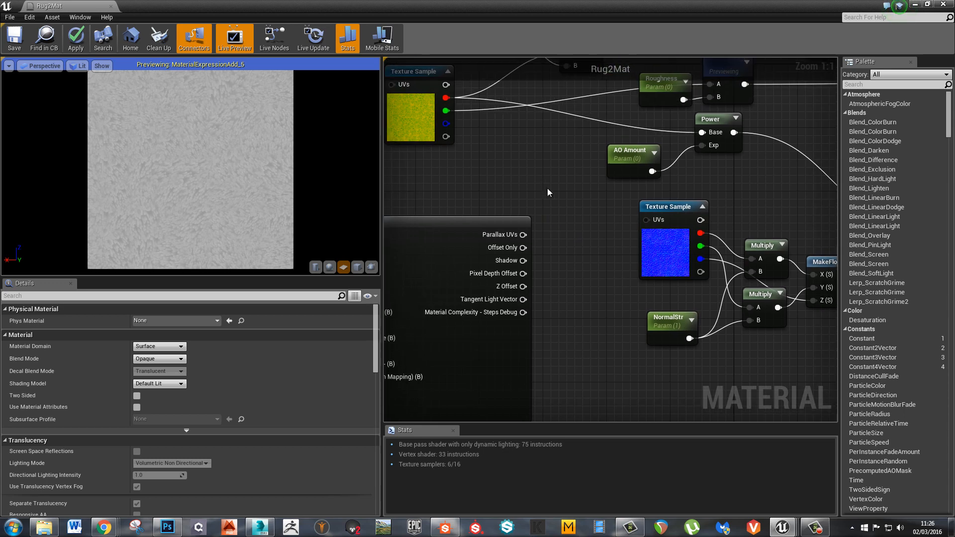
right_drag(575, 240, 552, 238)
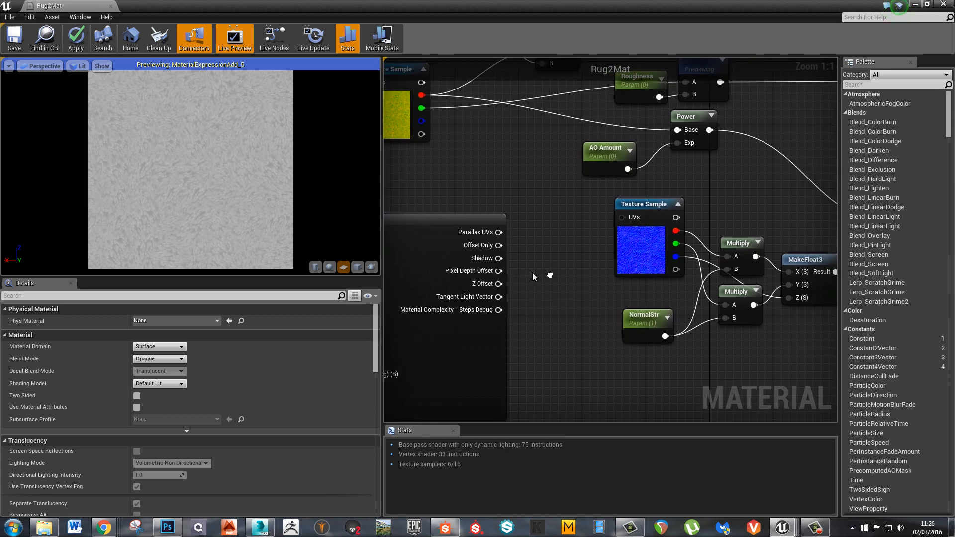
Connect ParallaxOcclusionMapping's Pixel Depth Offset output to the material's Pixel Depth Offset input, and move the normal-map node group lower to clear the wire
scroll(503, 271, down, 2)
mouse_move(452, 267)
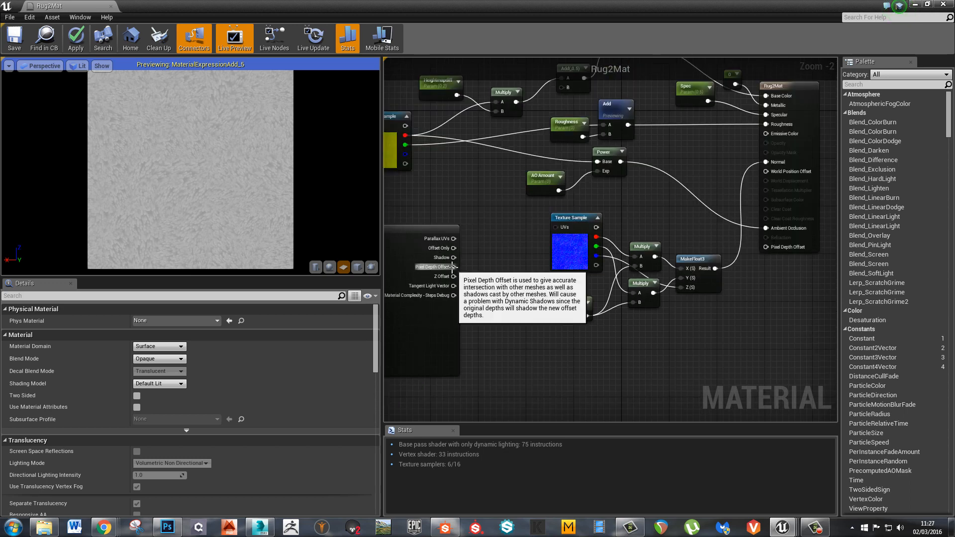
drag(454, 267, 768, 247)
drag(532, 228, 684, 371)
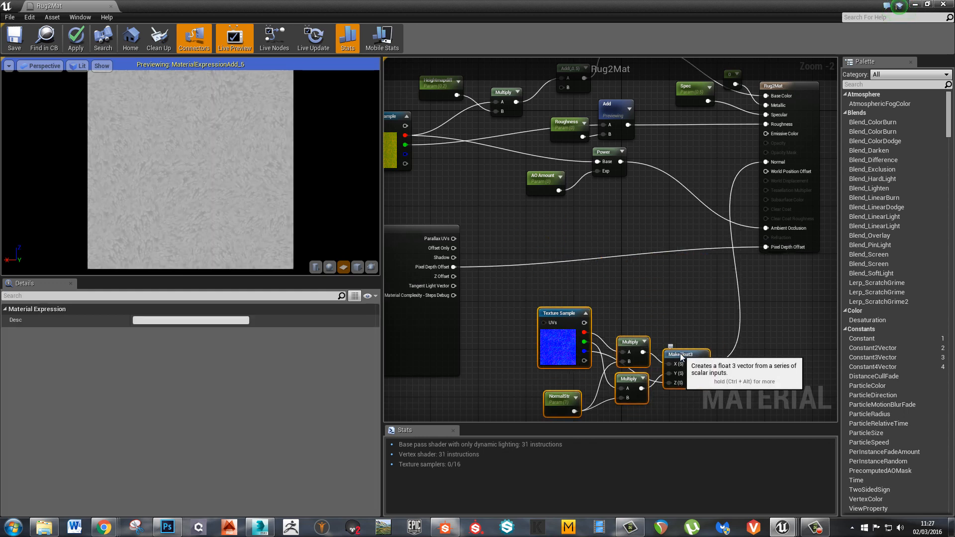
click(567, 240)
Connect the ParallaxOcclusionMapping node's Parallax UVs output to the UVs input of the blue normal Texture Sample
right_drag(602, 245, 526, 262)
right_drag(614, 297, 708, 249)
right_drag(486, 305, 530, 292)
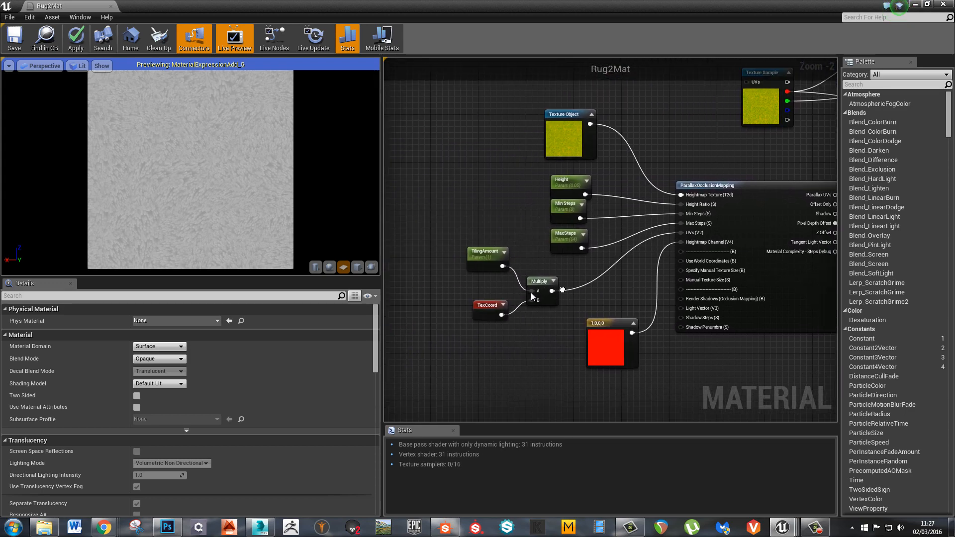
drag(472, 231, 560, 311)
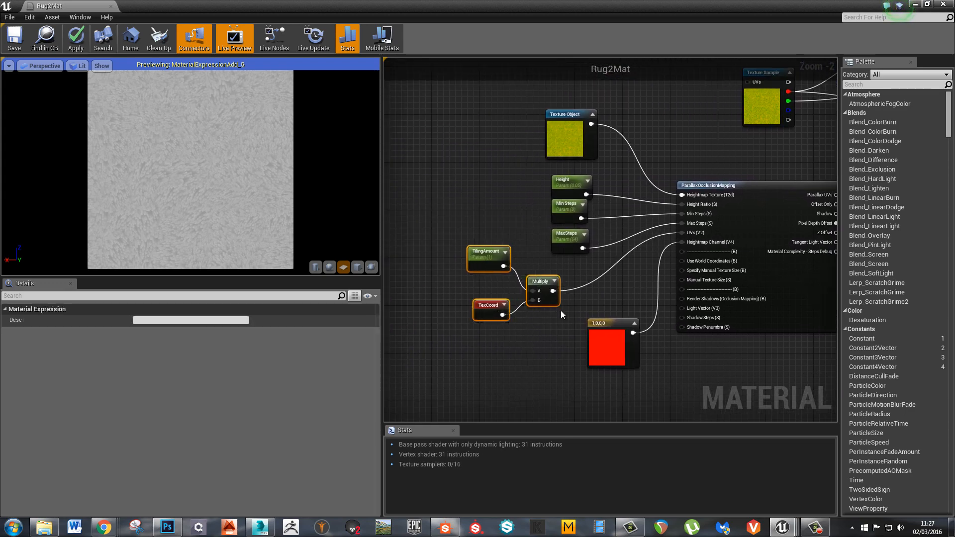
click(609, 286)
right_drag(708, 259, 426, 270)
scroll(552, 208, up, 2)
right_drag(627, 250, 562, 227)
drag(525, 188, 636, 303)
scroll(613, 316, down, 4)
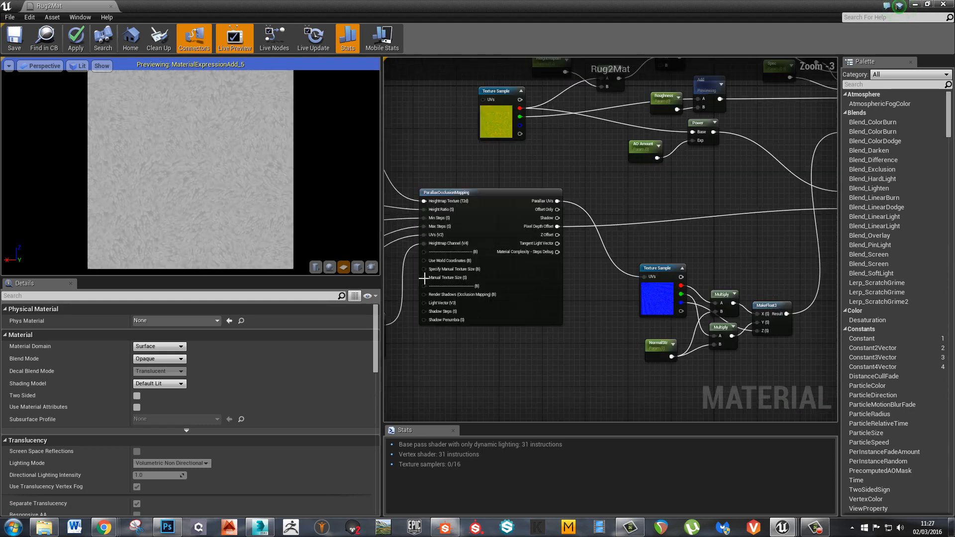
Connect the Parallax UVs output to the UVs input of the yellow Texture Sample as well
right_drag(423, 279, 541, 276)
right_drag(688, 187, 602, 296)
scroll(635, 319, up, 1)
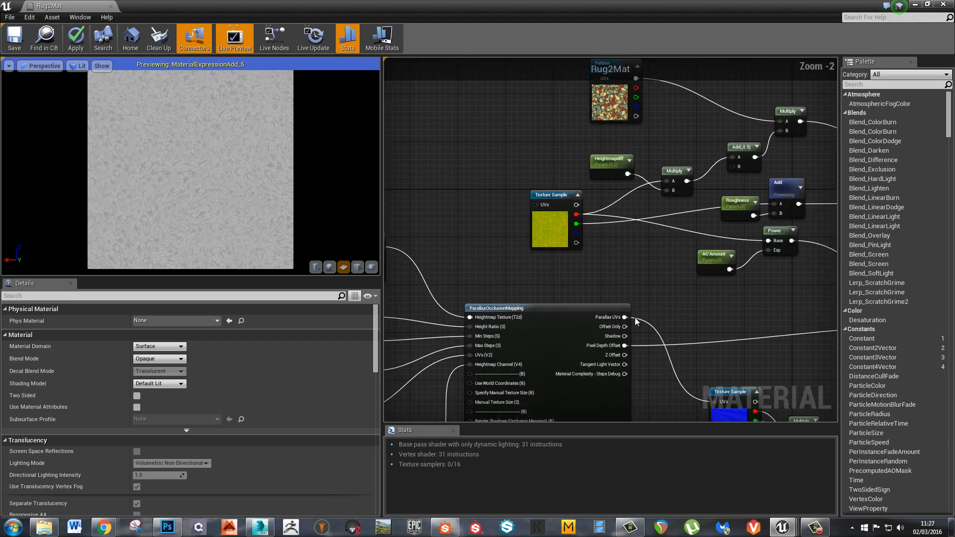
drag(625, 317, 541, 207)
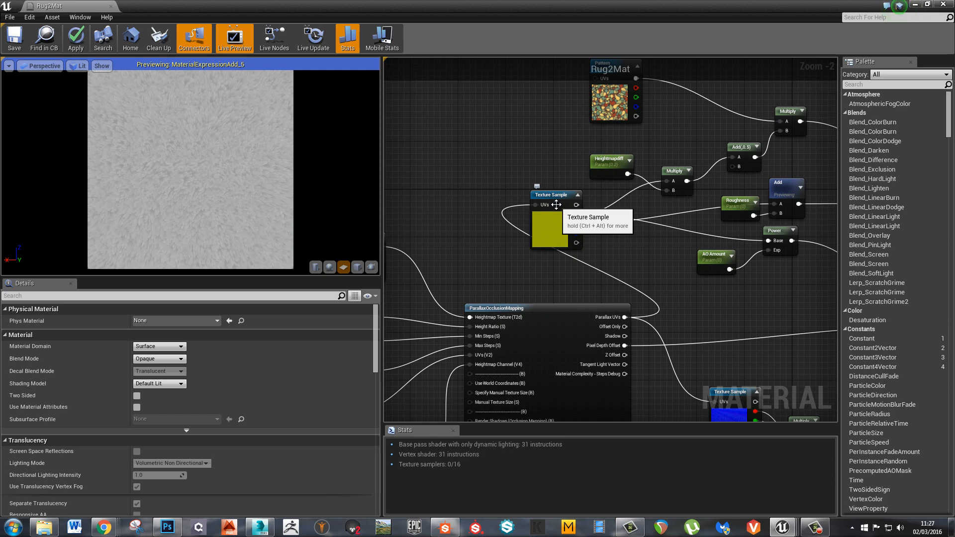
Move the Pattern texture node slightly up and to the right, leaving room for nodes before its UVs input
right_drag(646, 243, 597, 290)
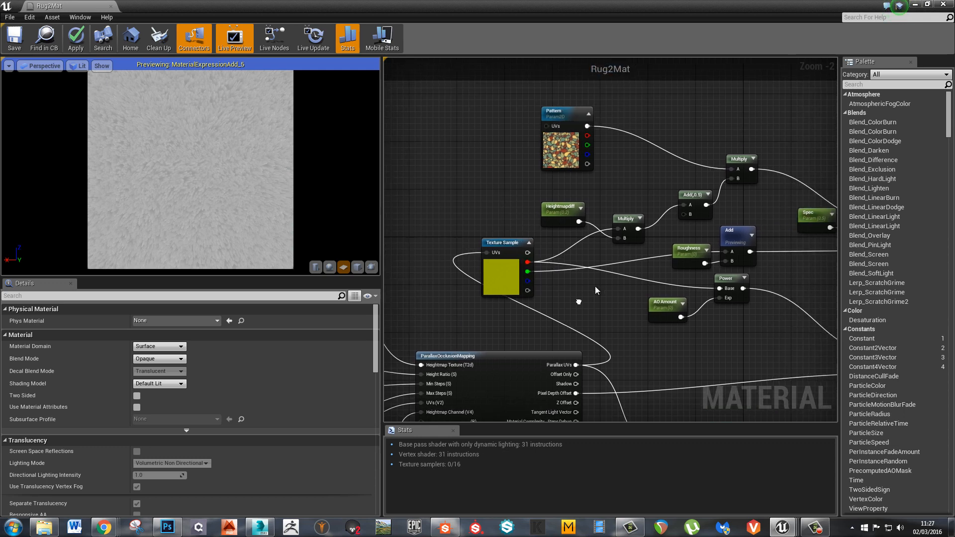
drag(551, 149, 580, 143)
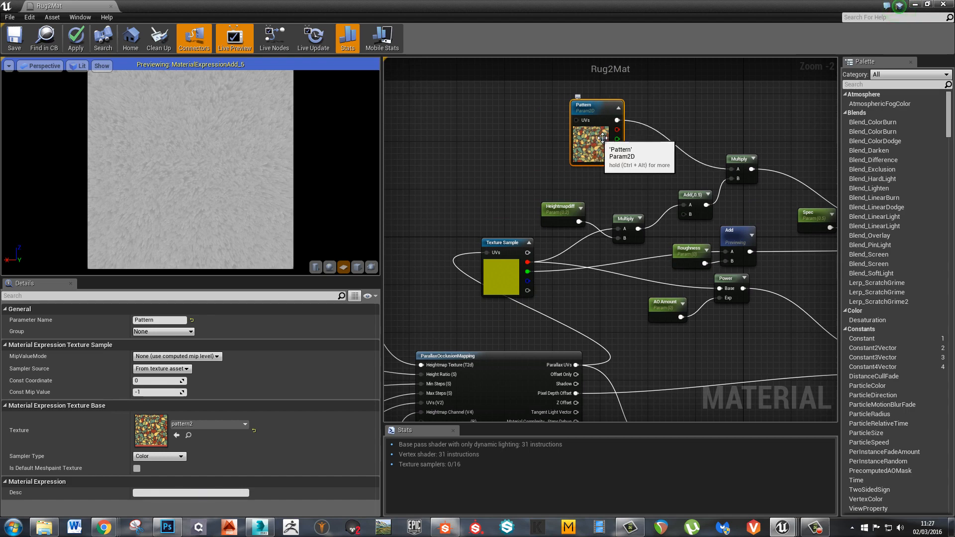
right_drag(621, 323, 633, 229)
right_drag(503, 251, 593, 212)
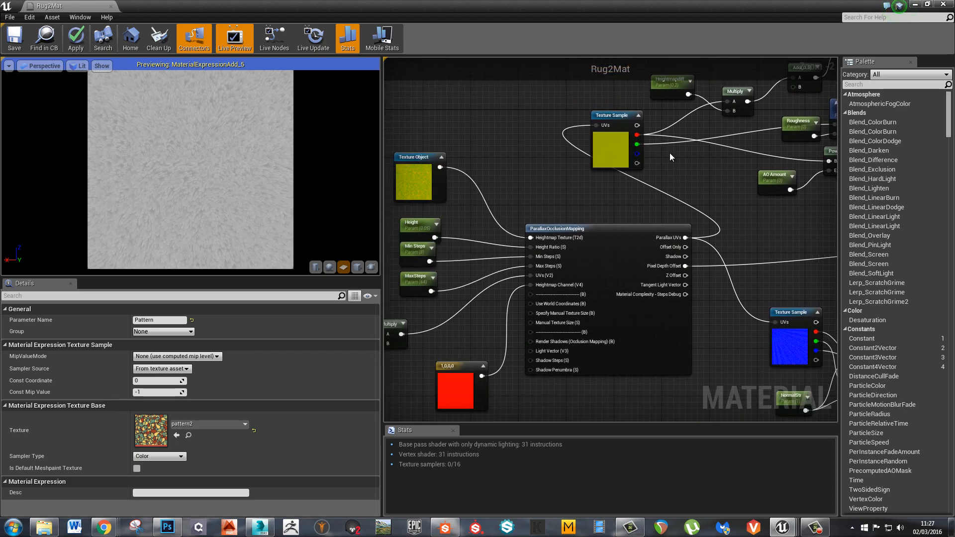
right_drag(669, 154, 504, 271)
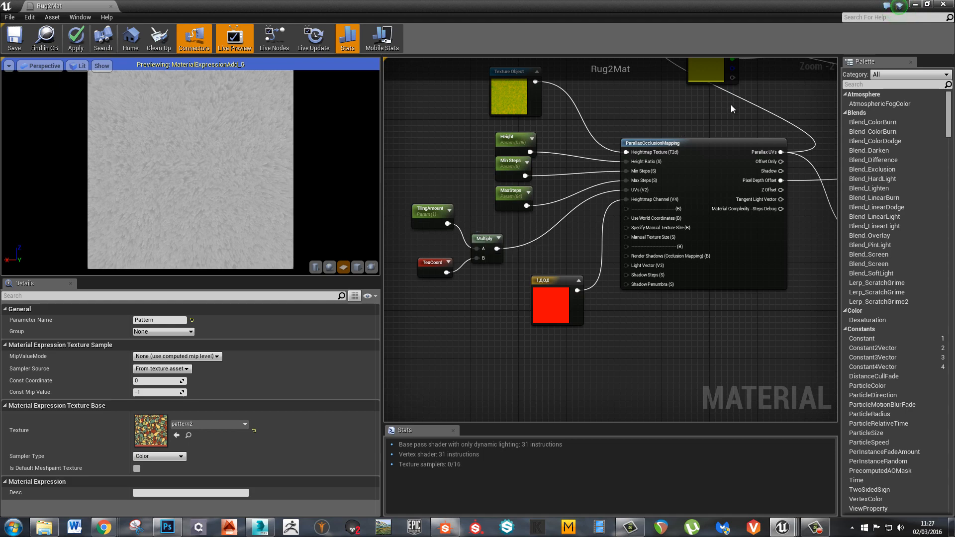
right_drag(730, 105, 535, 318)
drag(591, 167, 588, 162)
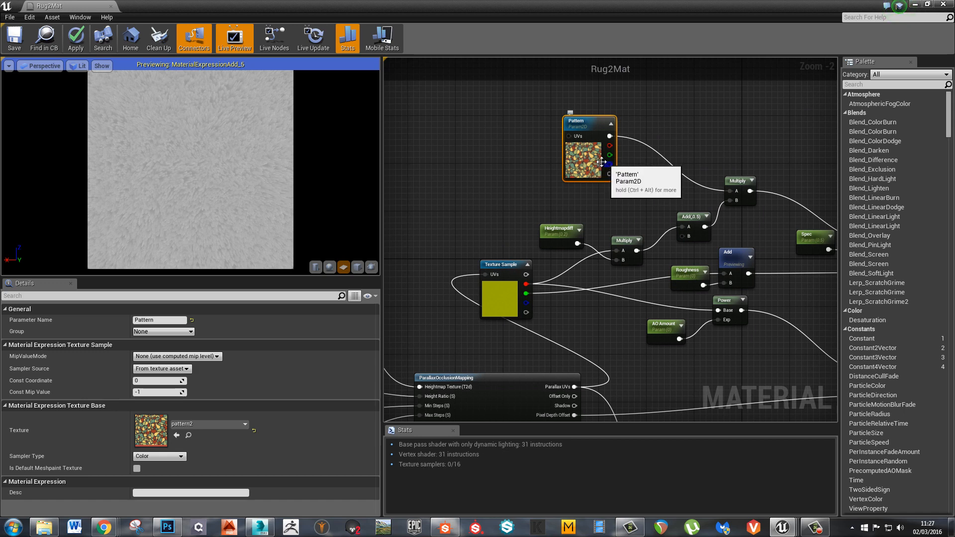
click(520, 160)
Create a scalar parameter named PatternTiling in the empty space before the Pattern node
right_drag(449, 122, 539, 153)
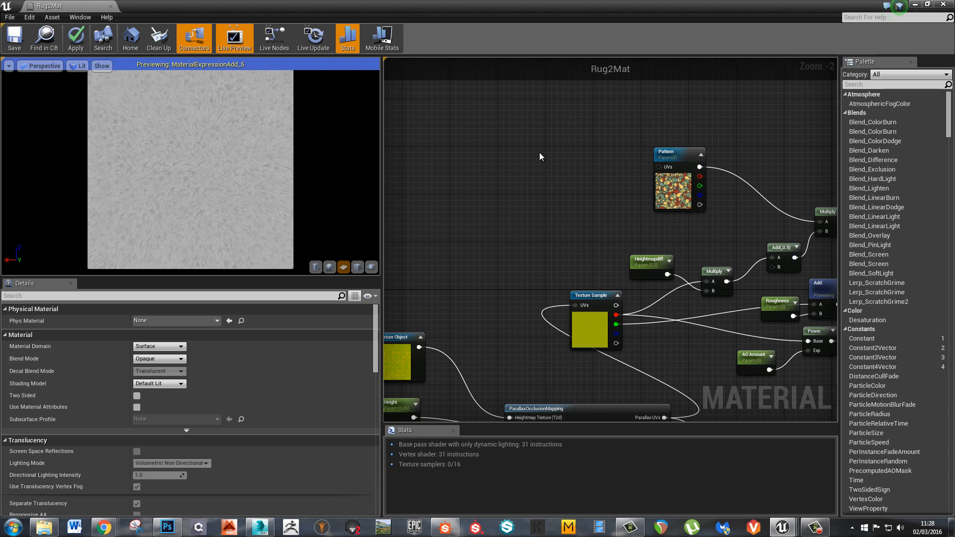
click(539, 152)
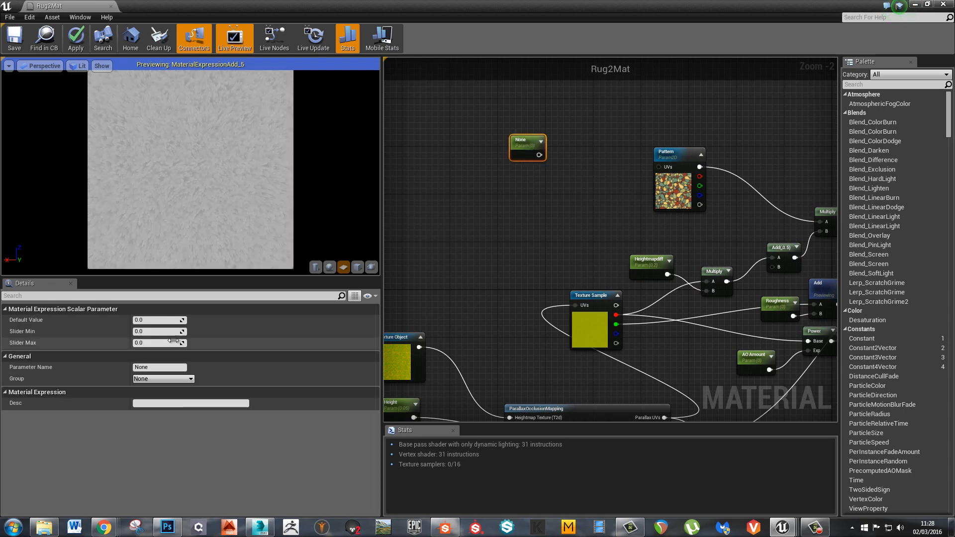
click(163, 368)
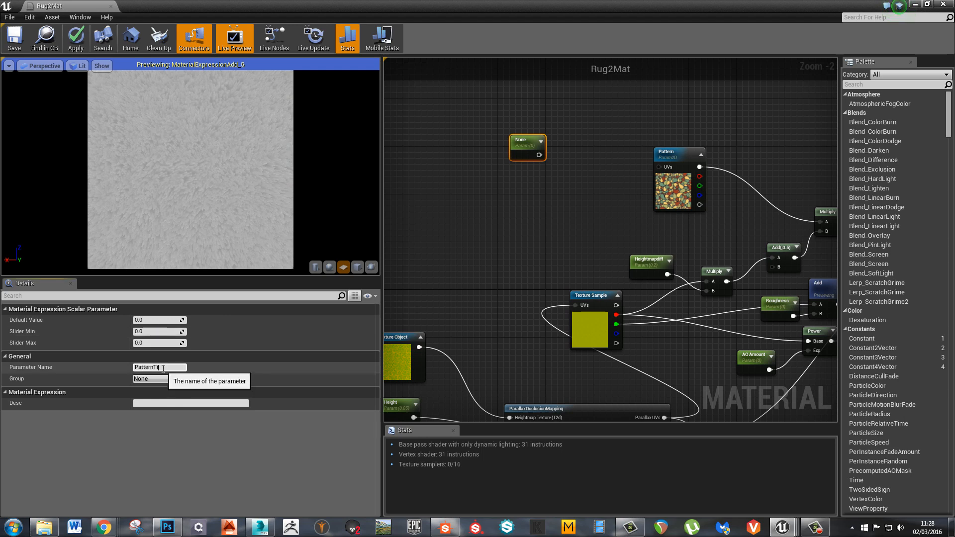
key(Return)
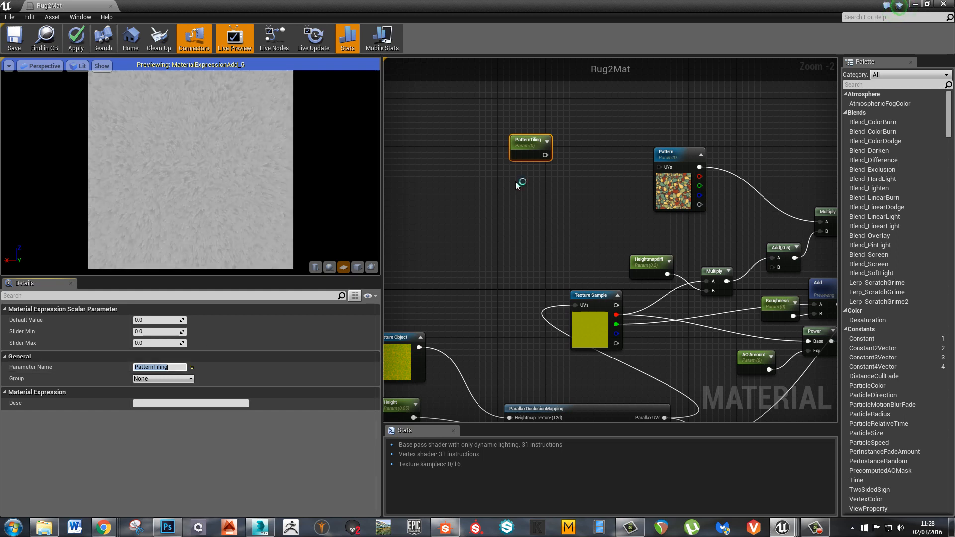
Add a TexCoord node below PatternTiling and a Multiply node between them and the Pattern texture
click(515, 179)
click(515, 179)
drag(535, 189, 537, 187)
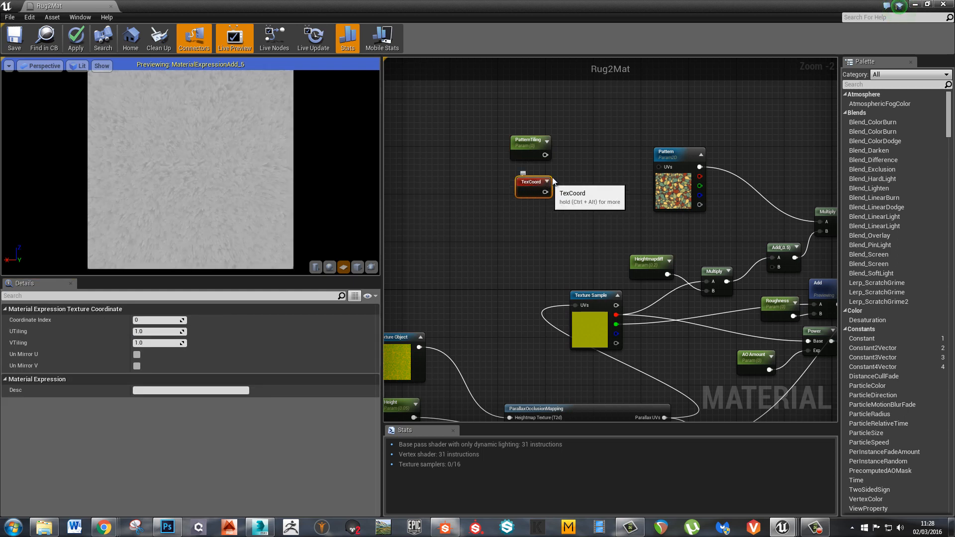
right_drag(596, 165, 577, 178)
click(553, 184)
click(546, 184)
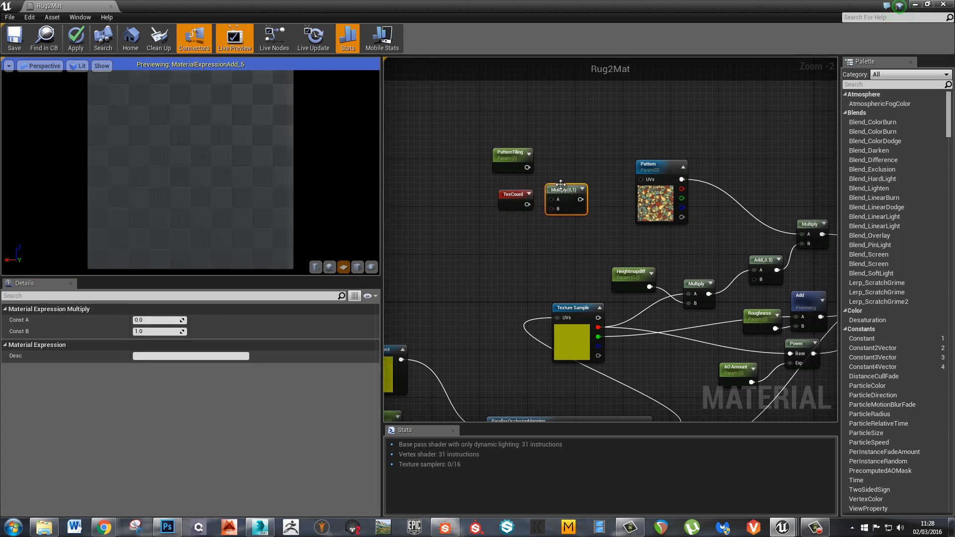
Move the new Multiply node between PatternTiling and the Pattern texture, and set PatternTiling's default value to 1
drag(560, 186, 567, 172)
click(498, 154)
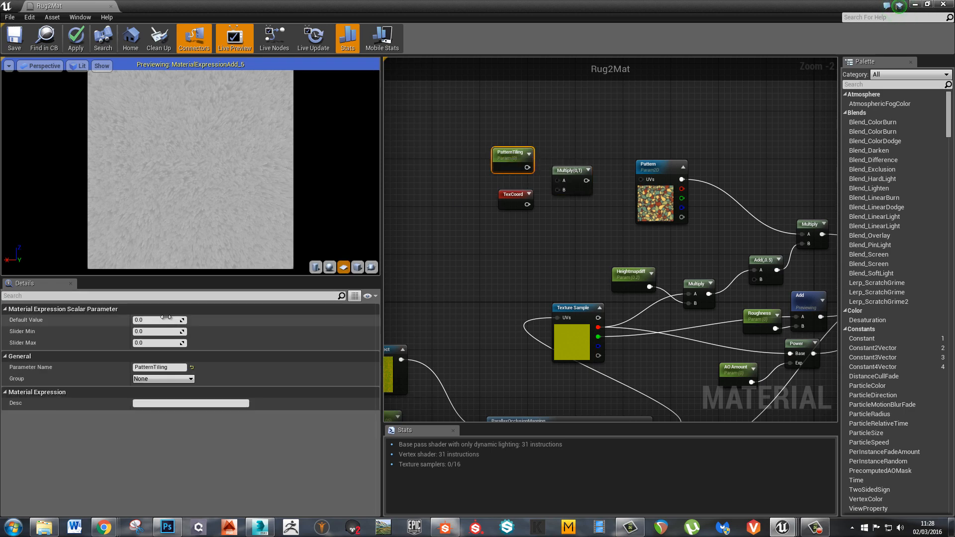
text(1)
key(Return)
Feed PatternTiling and TexCoord into the new Multiply node's A and B inputs, and connect its output to Pattern's UVs
scroll(518, 201, up, 2)
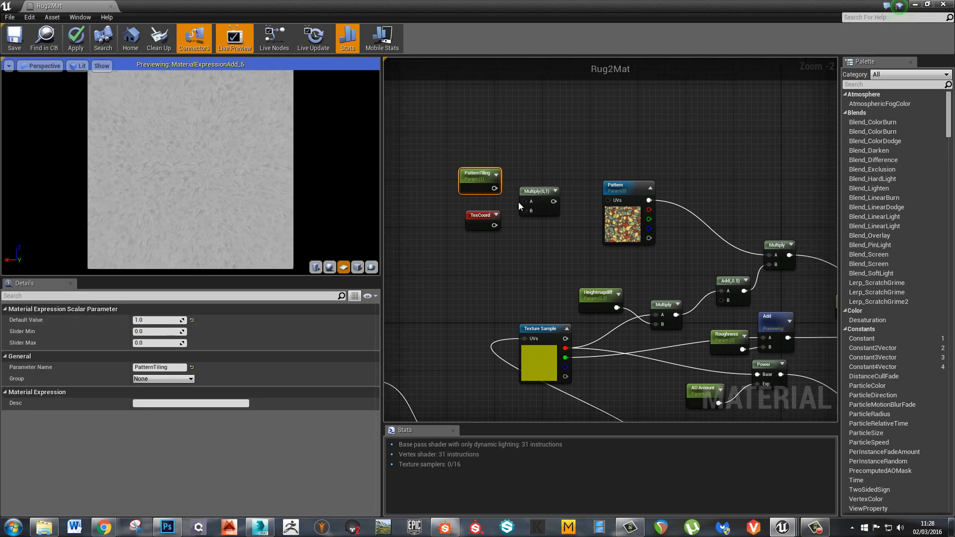
drag(489, 185, 528, 202)
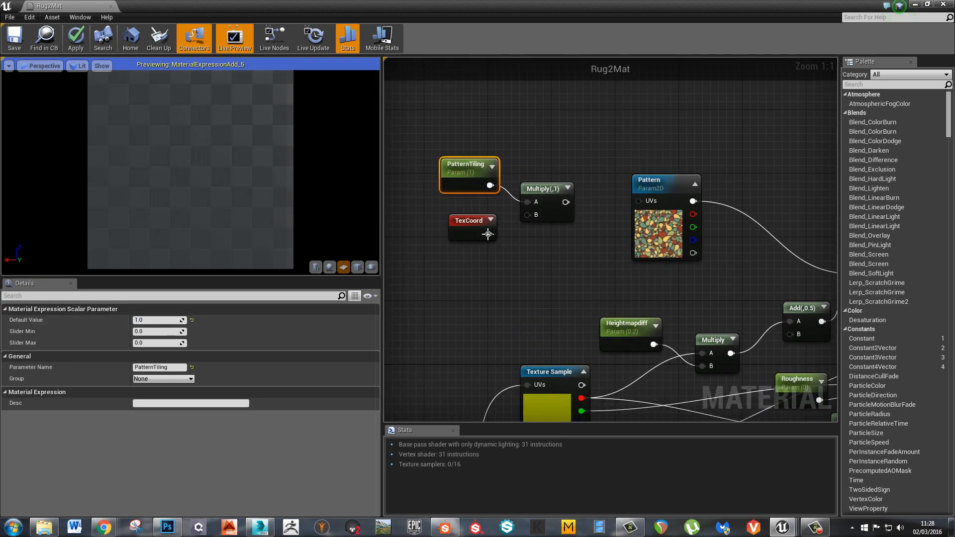
drag(488, 234, 643, 203)
drag(427, 147, 565, 237)
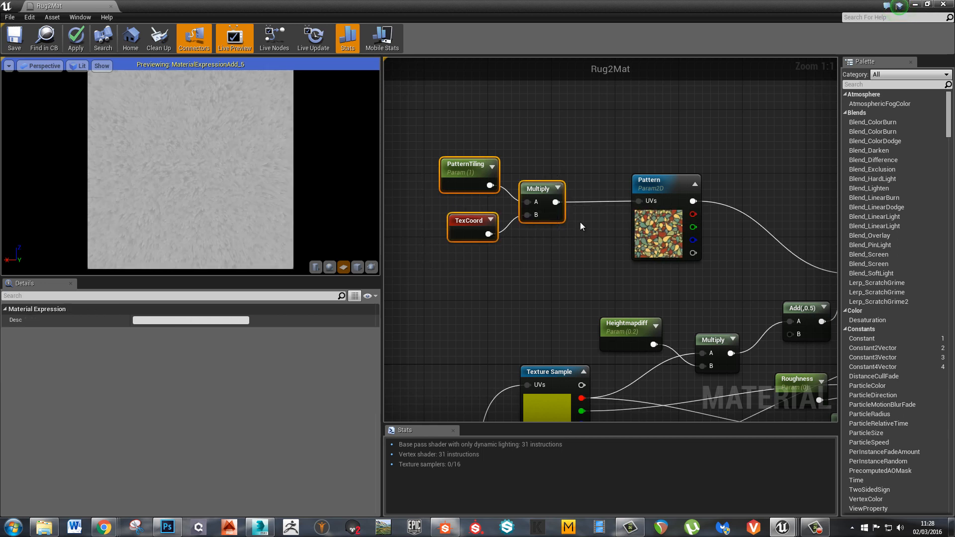
click(591, 254)
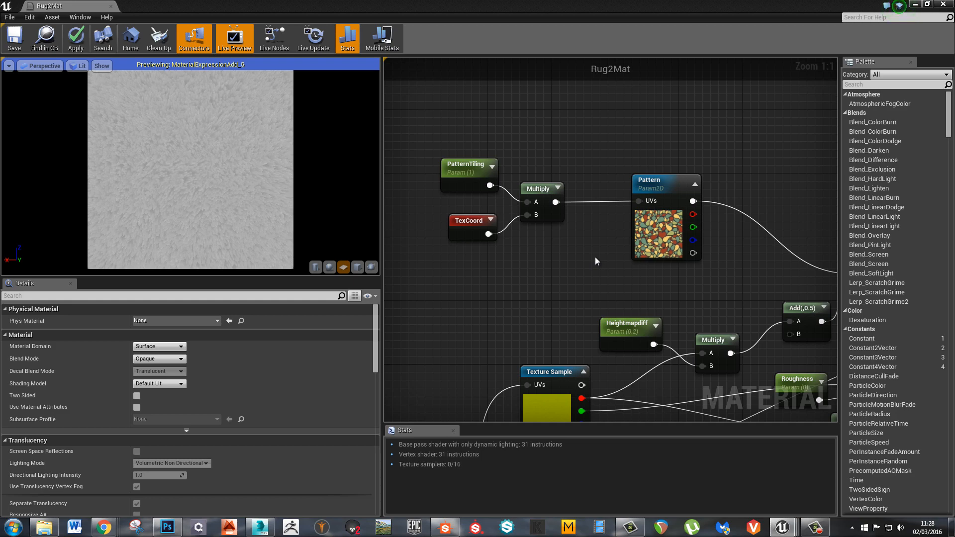
Stop previewing the Add node fed by Roughness and inspect the full patterned rug material from low angles
right_drag(583, 281, 526, 158)
scroll(580, 270, down, 4)
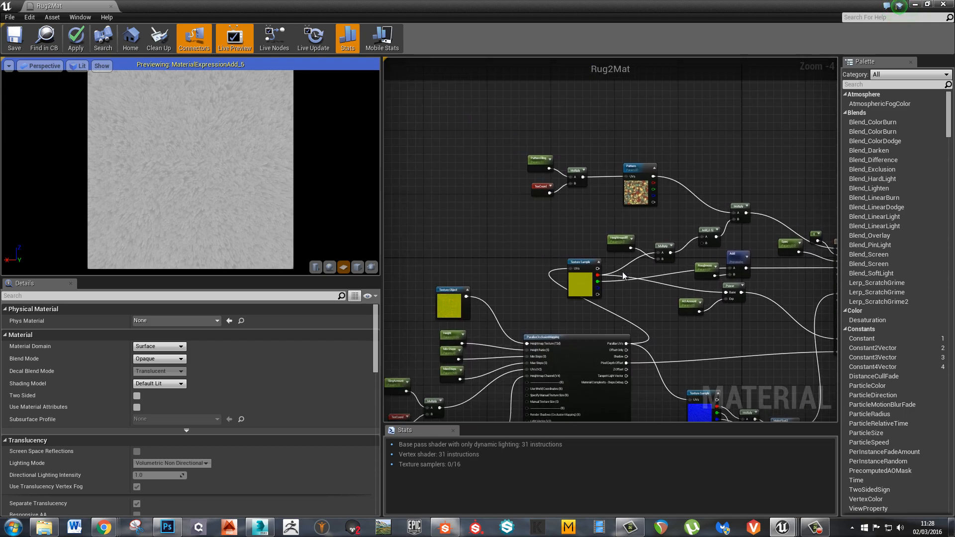
scroll(633, 339, up, 2)
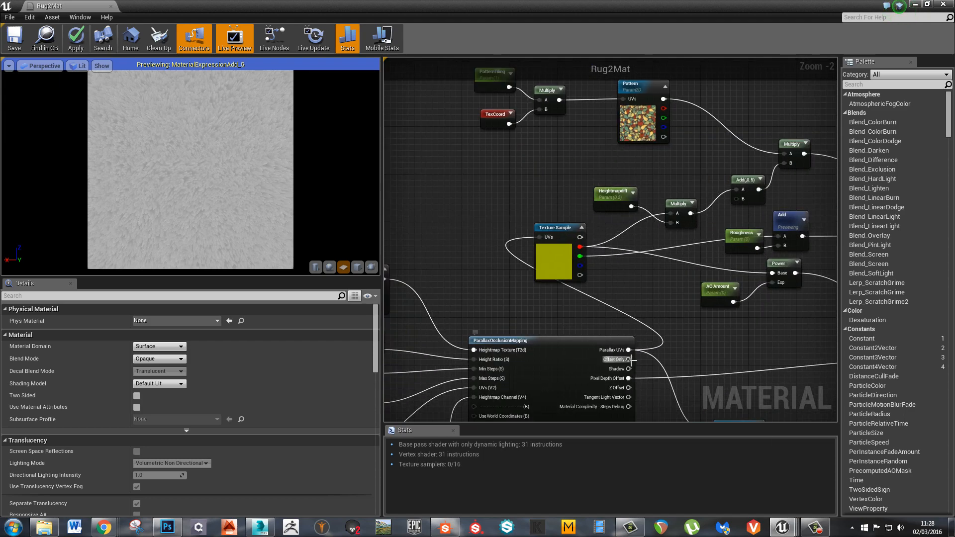
right_drag(610, 250, 600, 305)
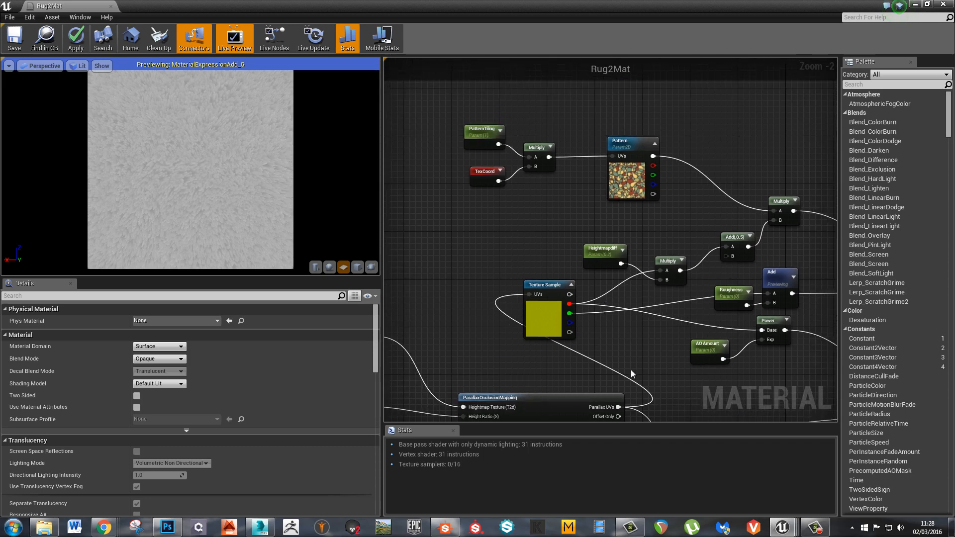
scroll(621, 370, down, 1)
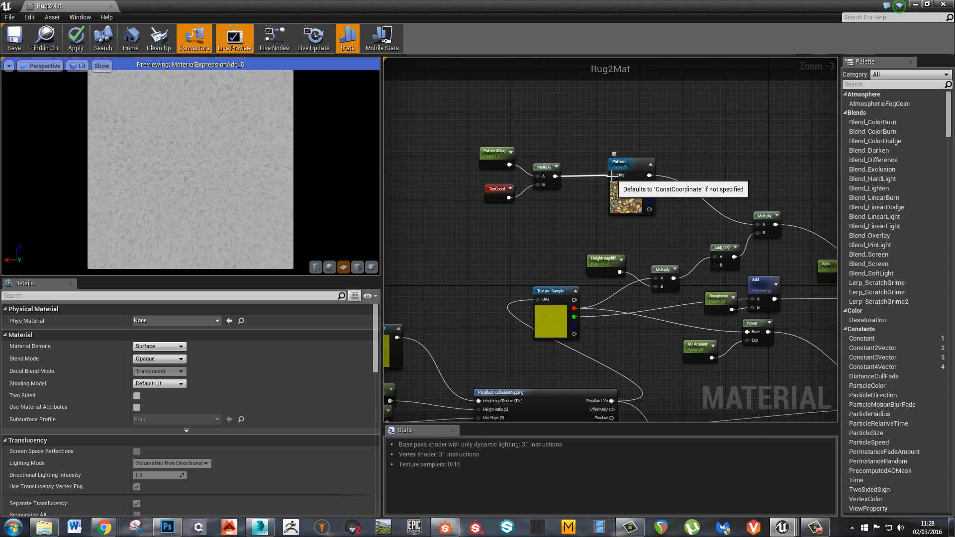
drag(172, 196, 179, 196)
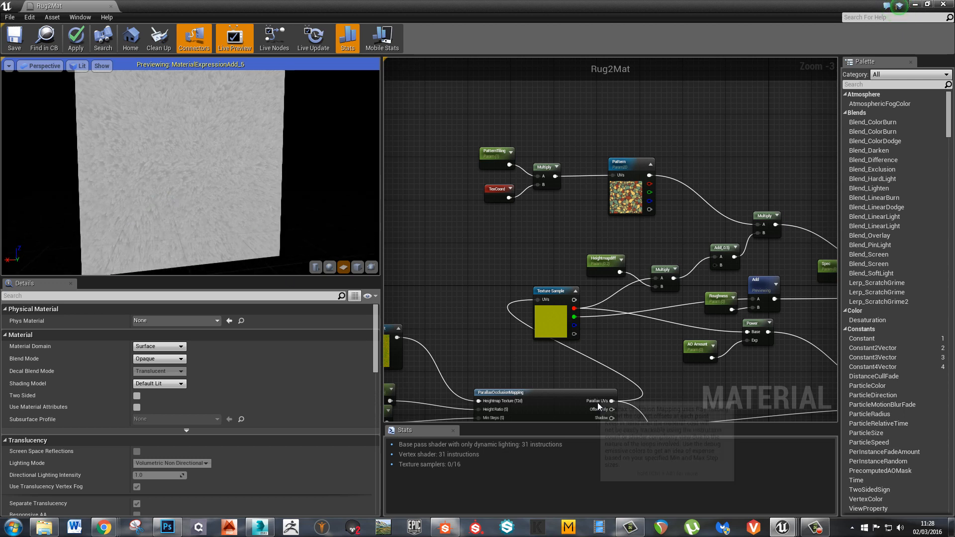
right_click(765, 287)
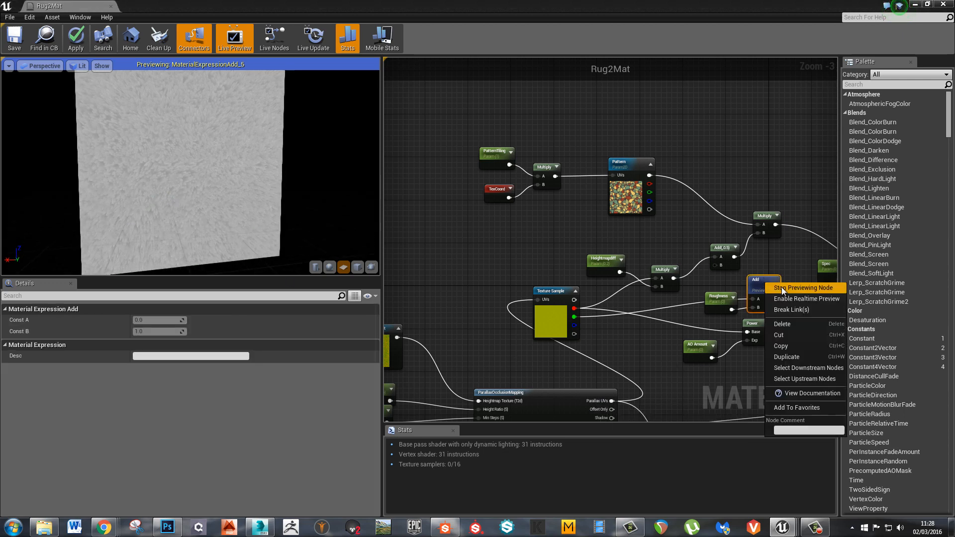
click(781, 287)
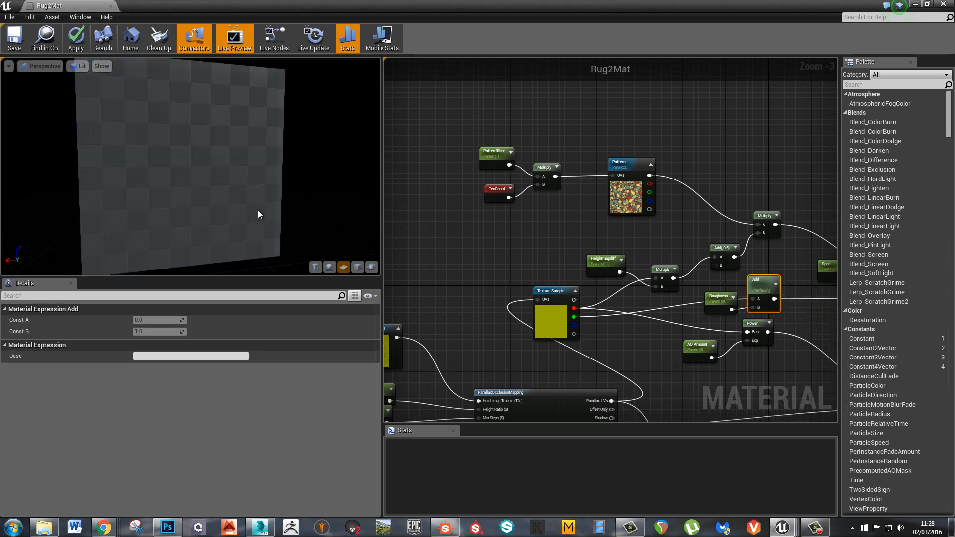
drag(250, 204, 210, 231)
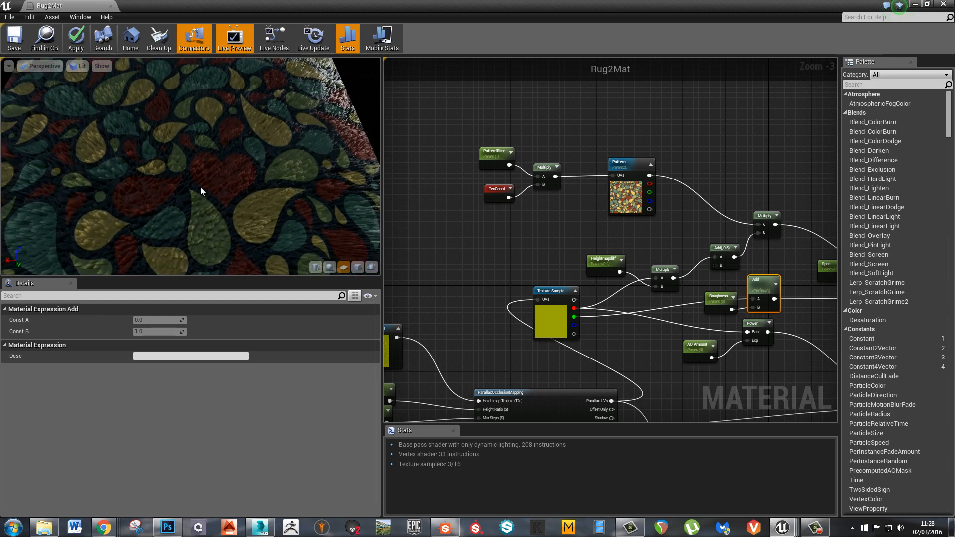
drag(201, 186, 140, 208)
drag(181, 201, 219, 205)
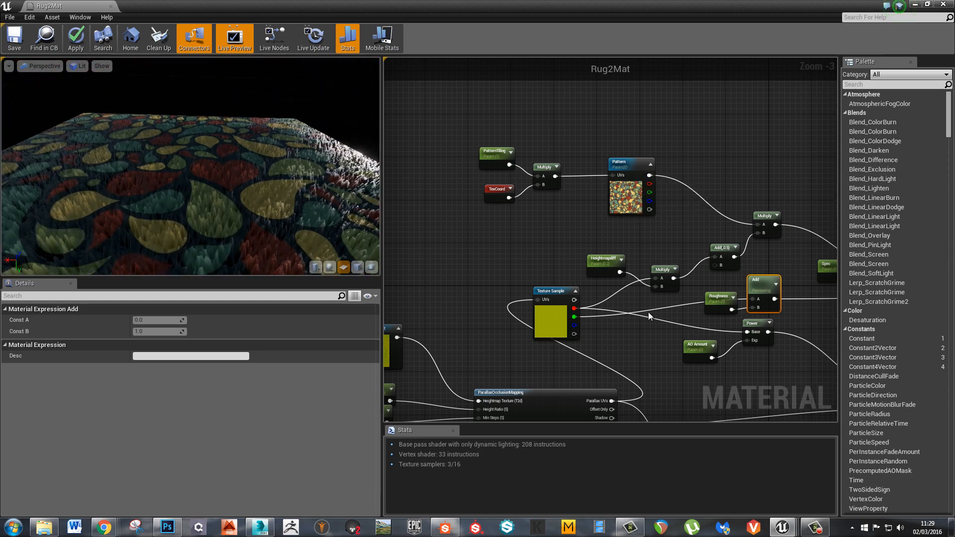
click(560, 393)
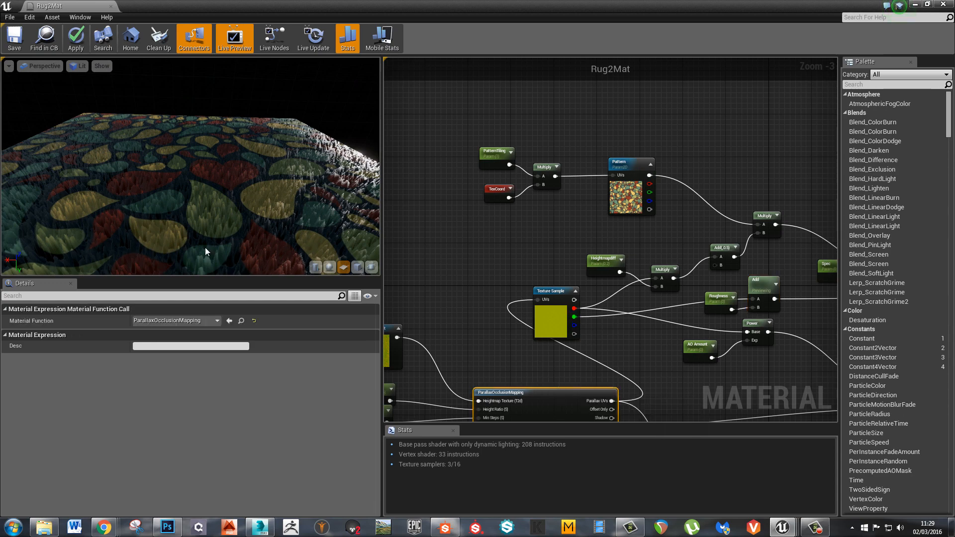
drag(205, 246, 189, 225)
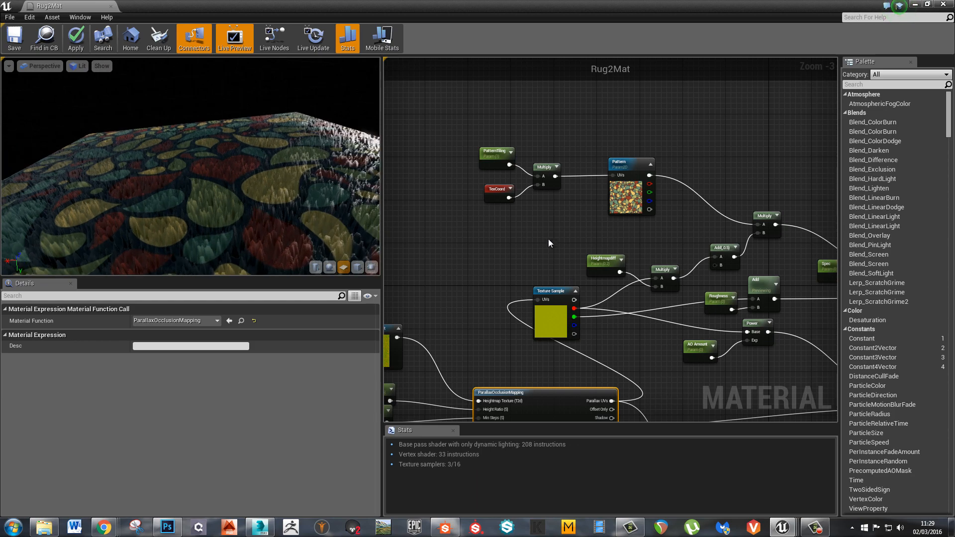
Try feeding Parallax UVs into the Pattern texture's UVs and test the preview with TilingAmount set to 3
right_drag(548, 239, 510, 234)
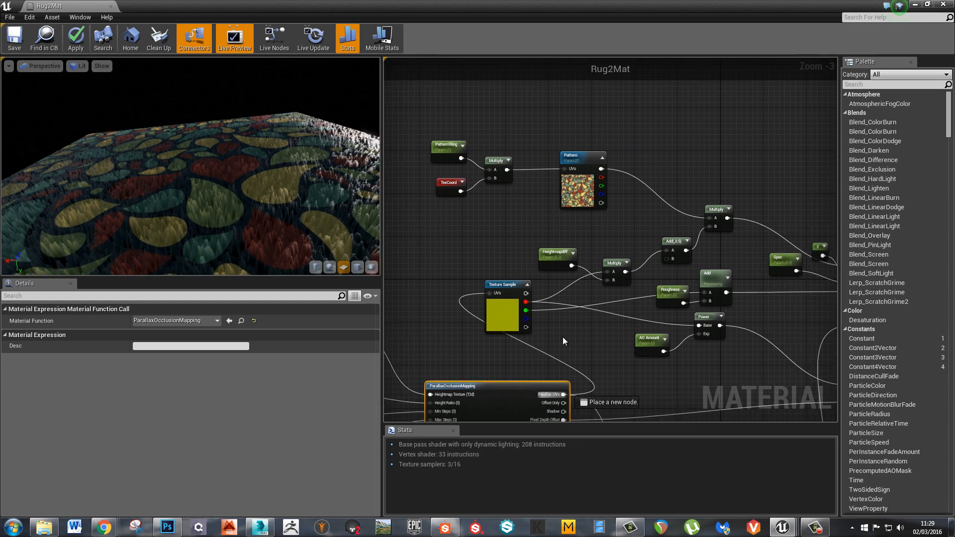
drag(563, 341, 568, 172)
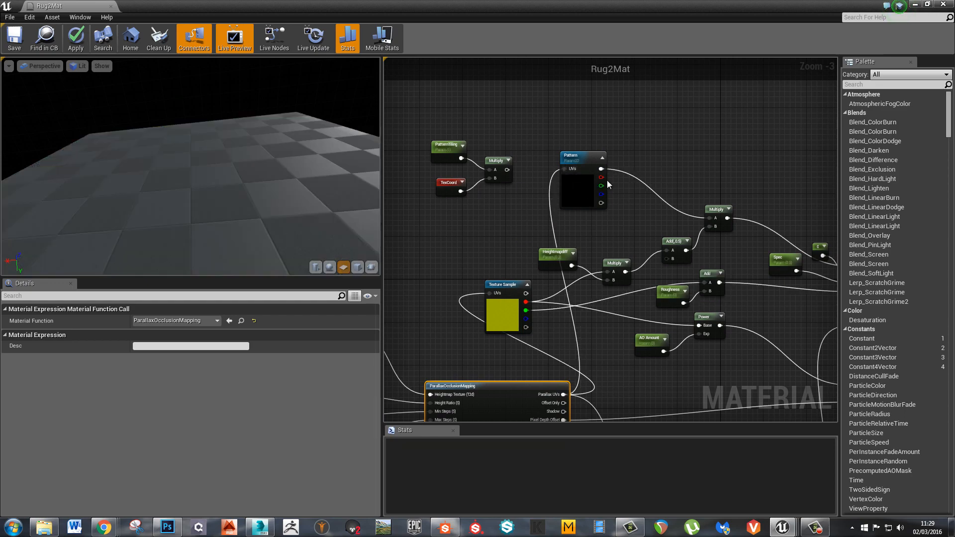
right_drag(536, 370, 731, 172)
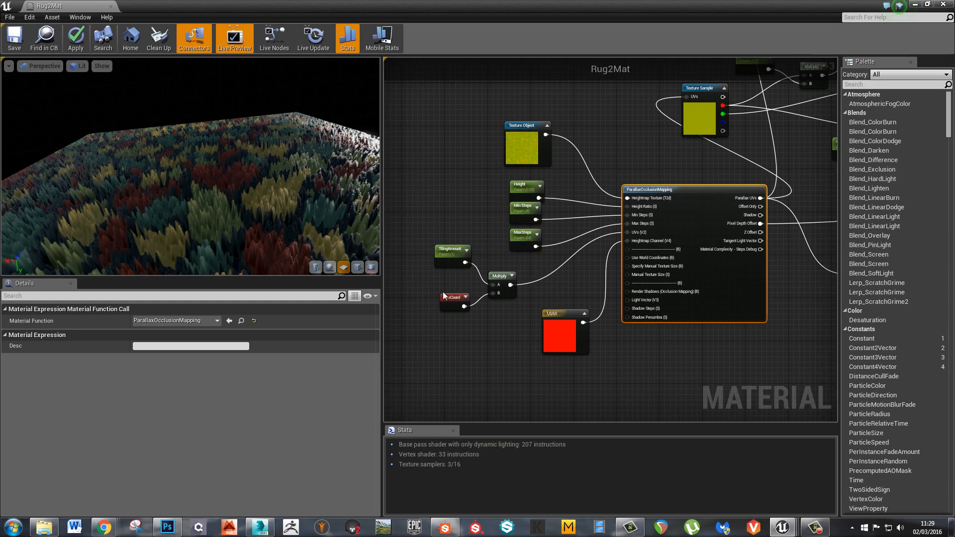
click(450, 250)
click(162, 320)
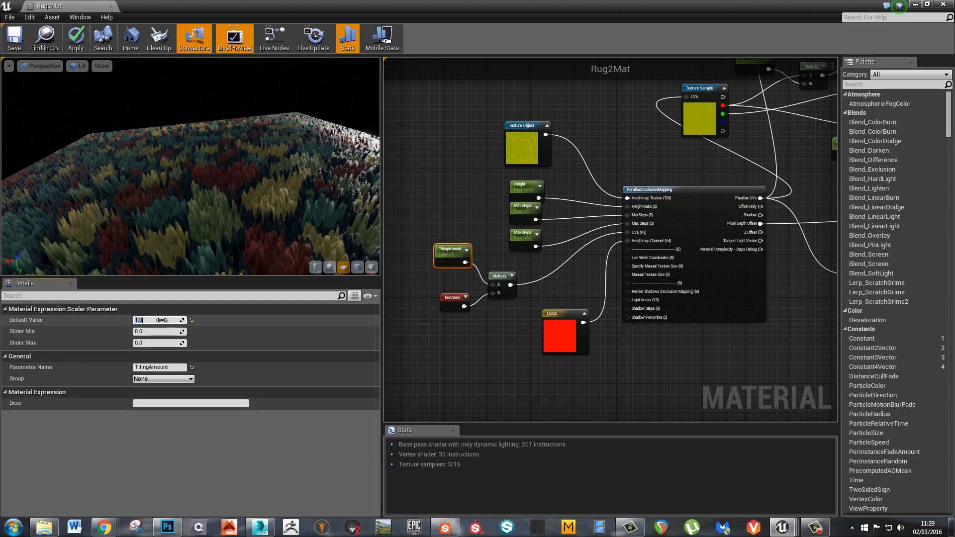
key(Return)
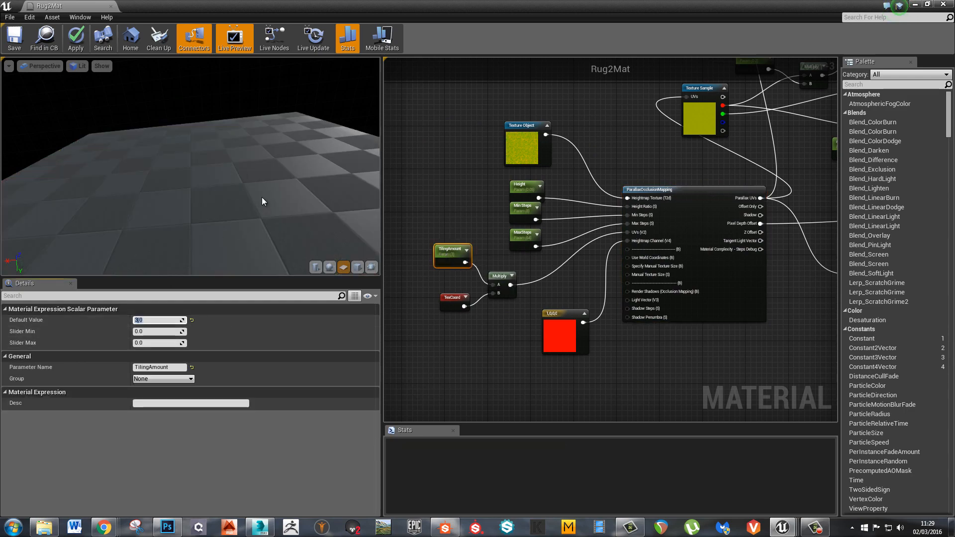
drag(261, 201, 290, 181)
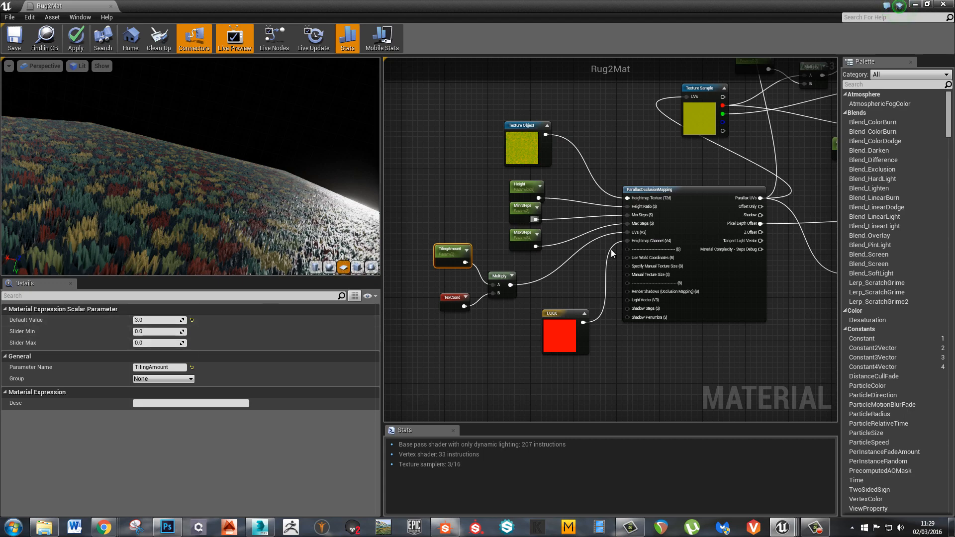
Disconnect the Pattern texture's UVs input from Parallax UVs and read the description of ParallaxOcclusionMapping's Offset Only output
right_drag(593, 231, 556, 261)
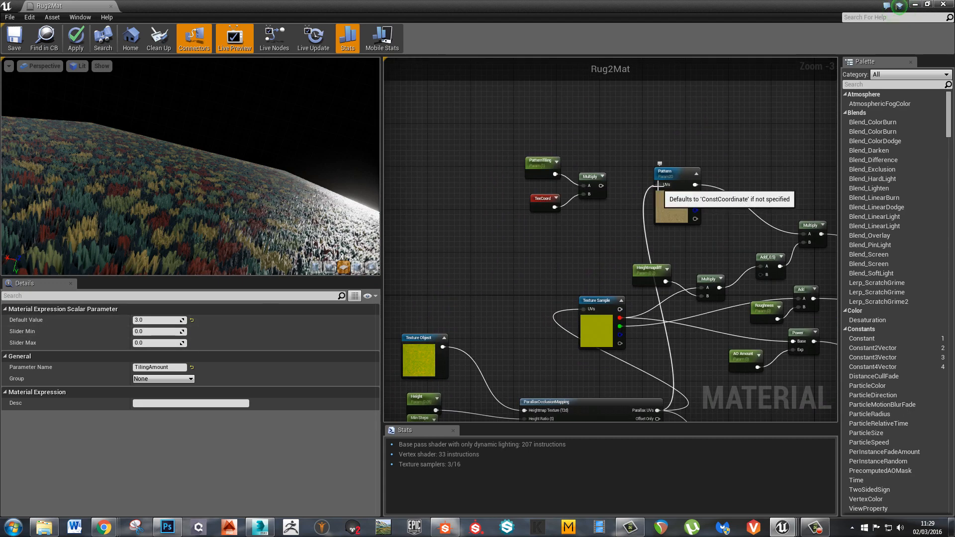
scroll(620, 315, up, 3)
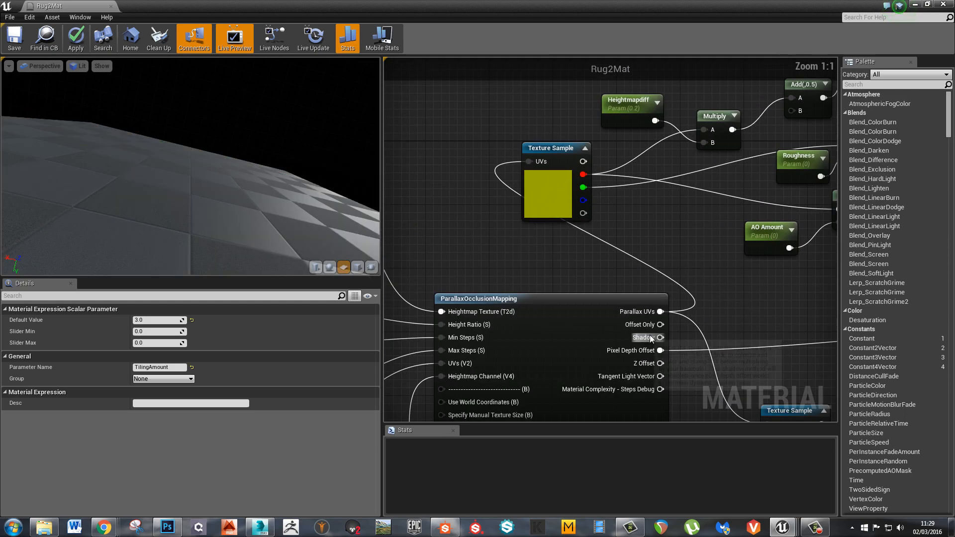
scroll(655, 273, down, 5)
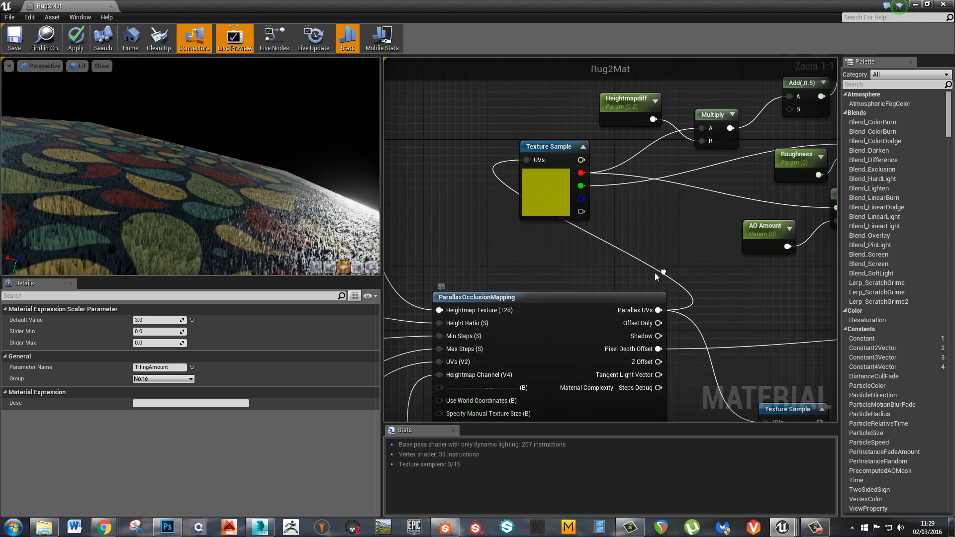
scroll(612, 271, up, 2)
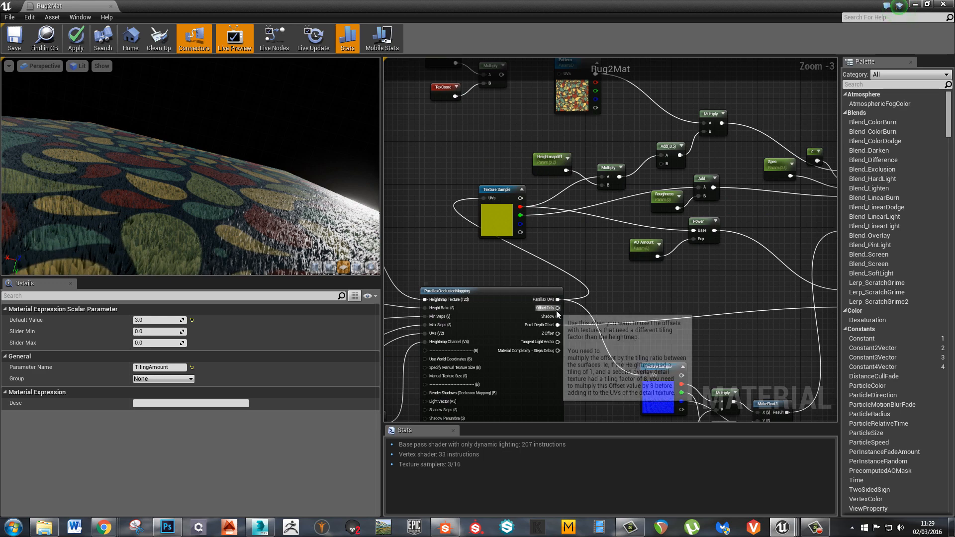
right_drag(540, 202, 560, 274)
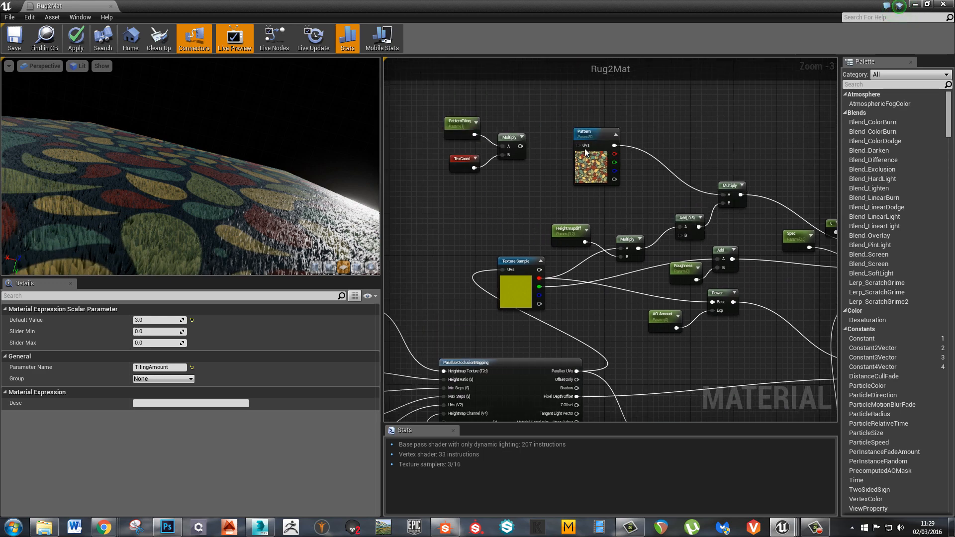
right_drag(631, 284, 625, 230)
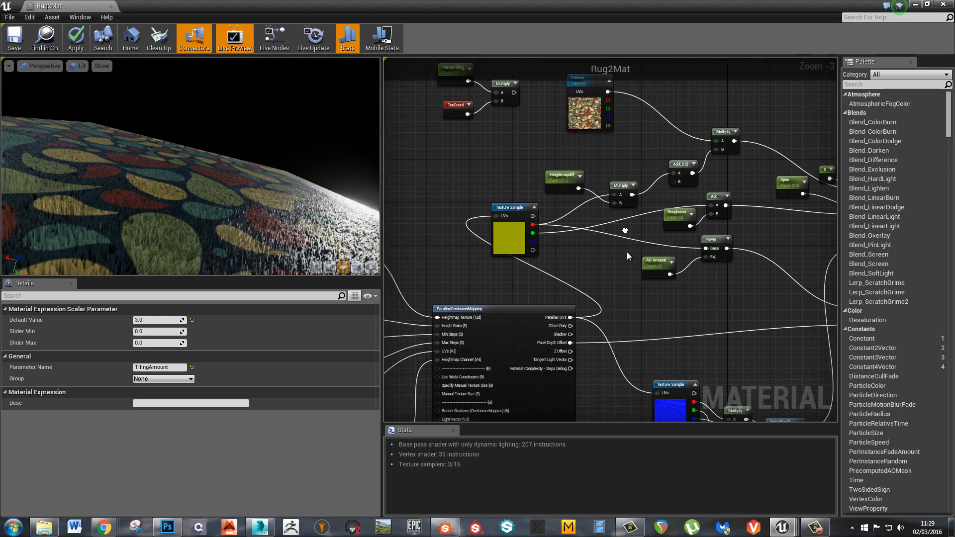
scroll(578, 330, up, 2)
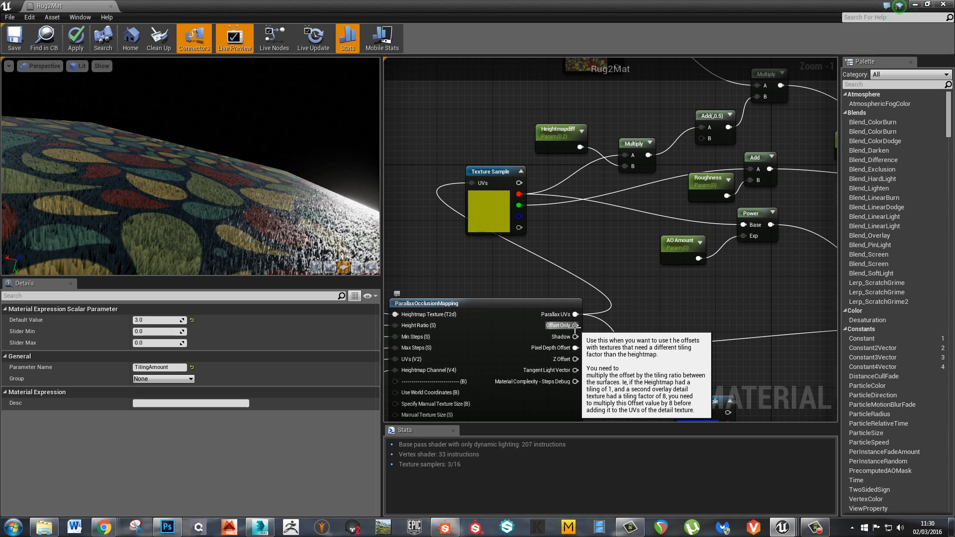
Set the default value of the TilingAmount parameter to 1
right_drag(502, 271, 540, 317)
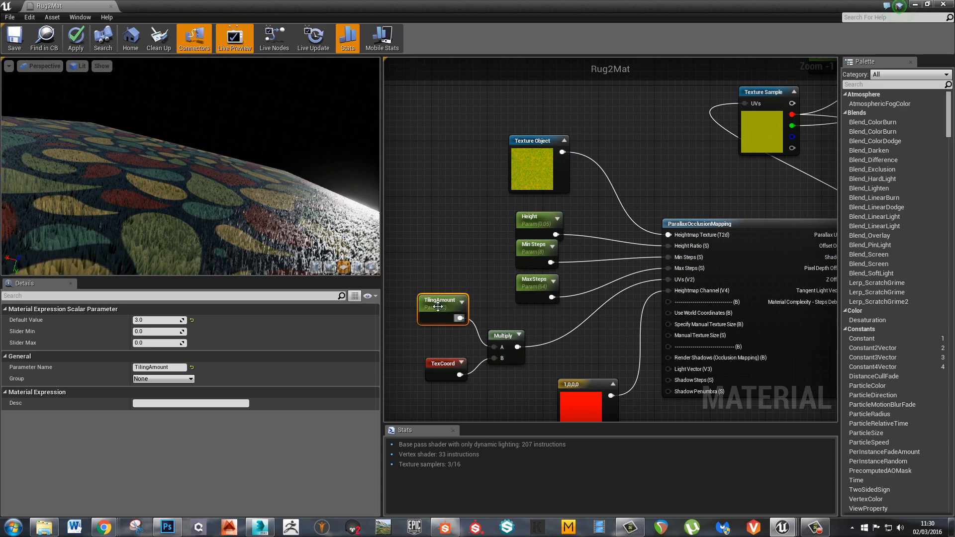
click(153, 321)
text(1)
key(Return)
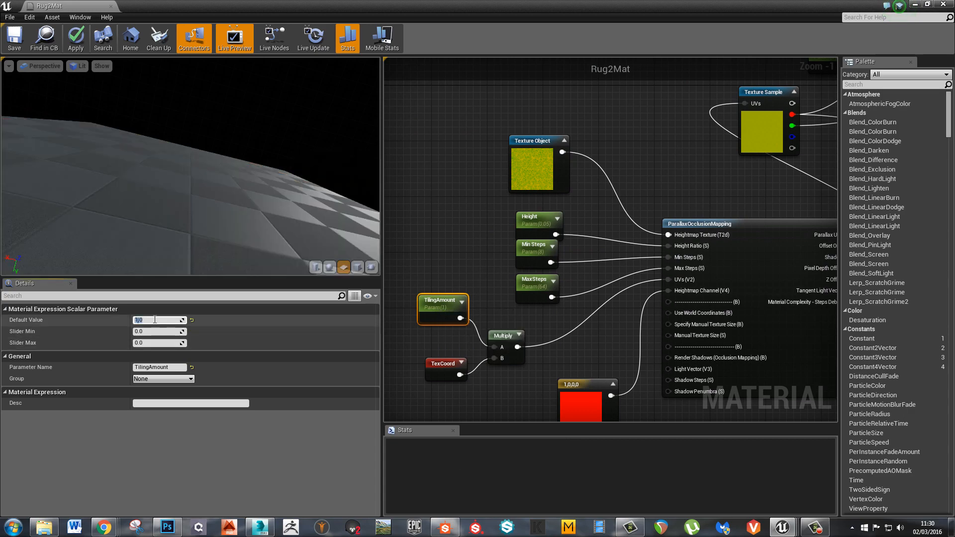
Review the Offset Only description again and set the PatternTiling parameter's default value to 8
right_drag(831, 250, 603, 315)
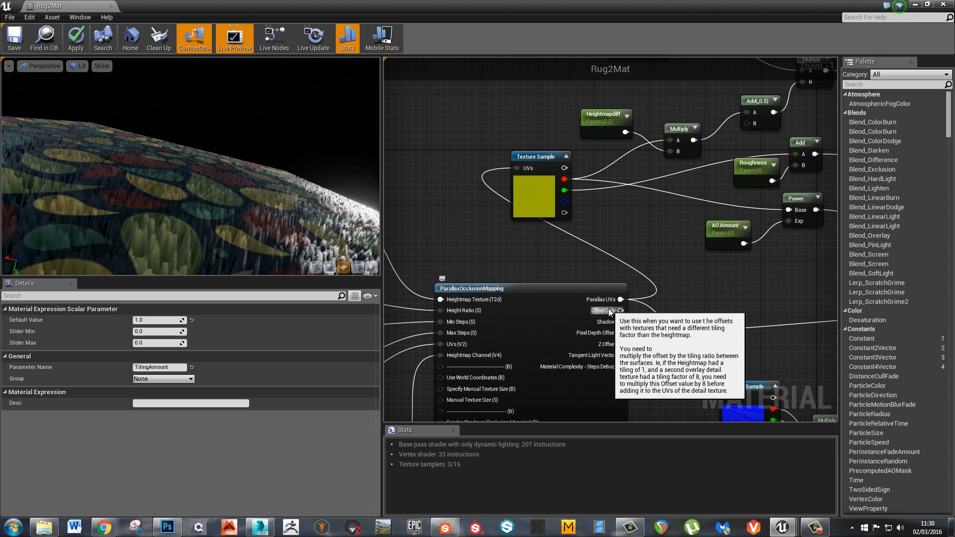
right_drag(625, 330, 664, 521)
click(507, 175)
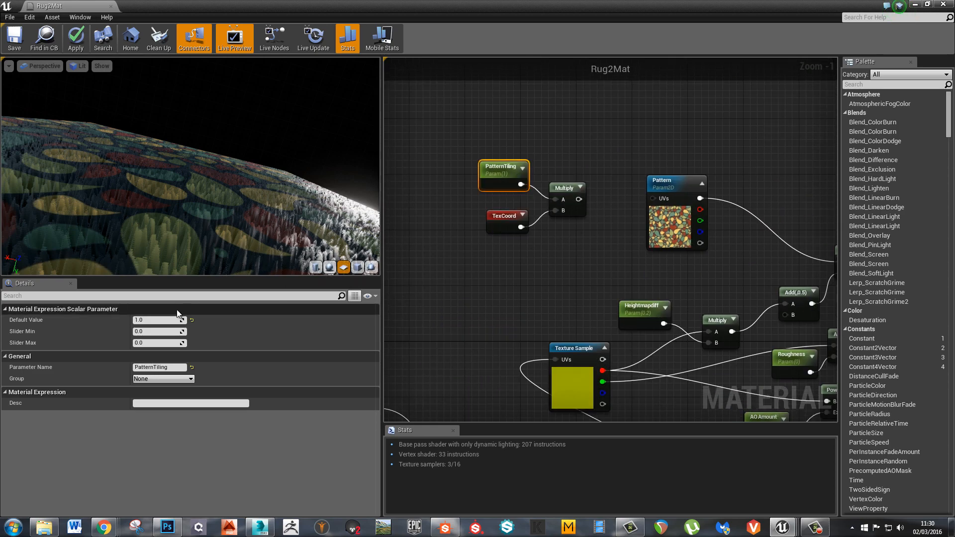
click(157, 320)
text(8)
key(Return)
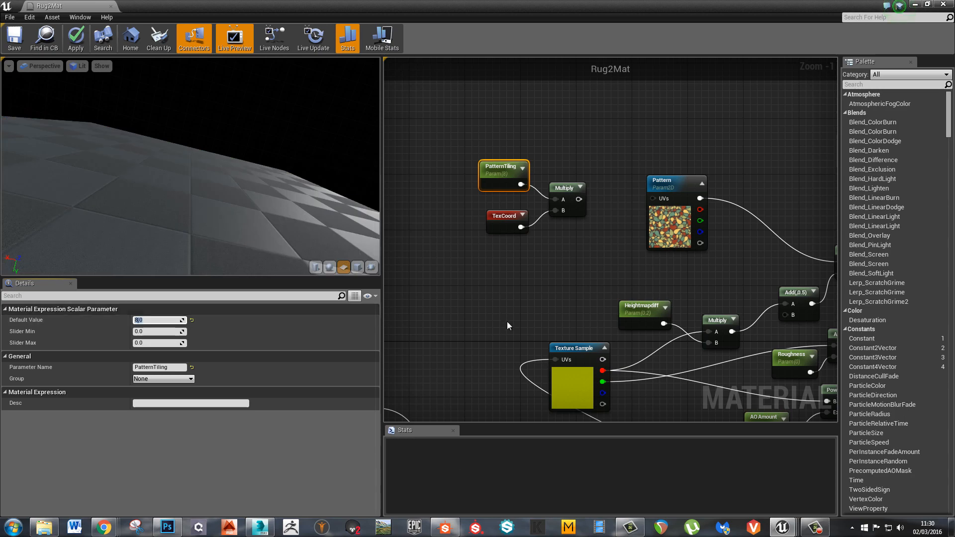
right_drag(506, 321, 432, 173)
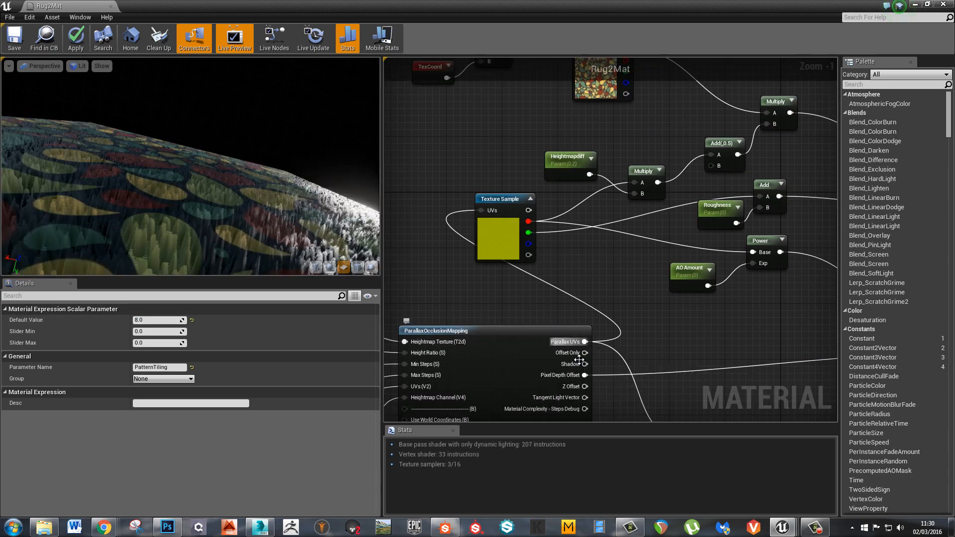
Read the Offset Only output's description and compare the TilingAmount and PatternTiling parameters to work out their tiling ratio
mouse_move(579, 356)
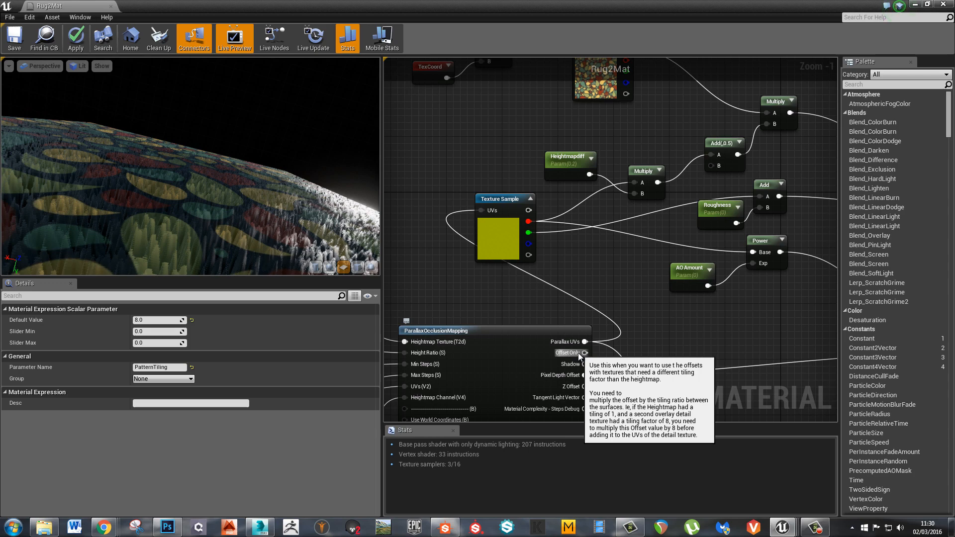
right_drag(440, 125, 734, 77)
click(501, 369)
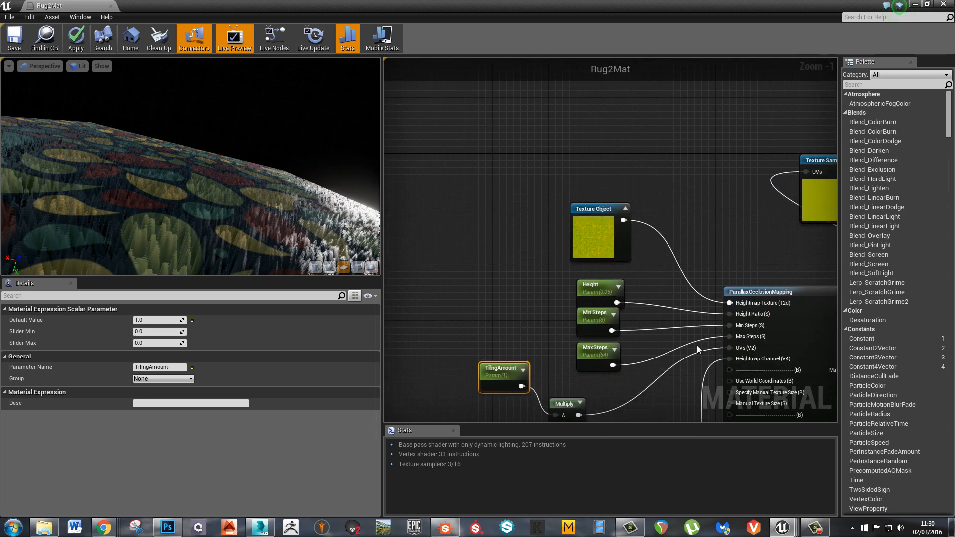
right_drag(695, 346, 611, 296)
right_drag(601, 166, 542, 383)
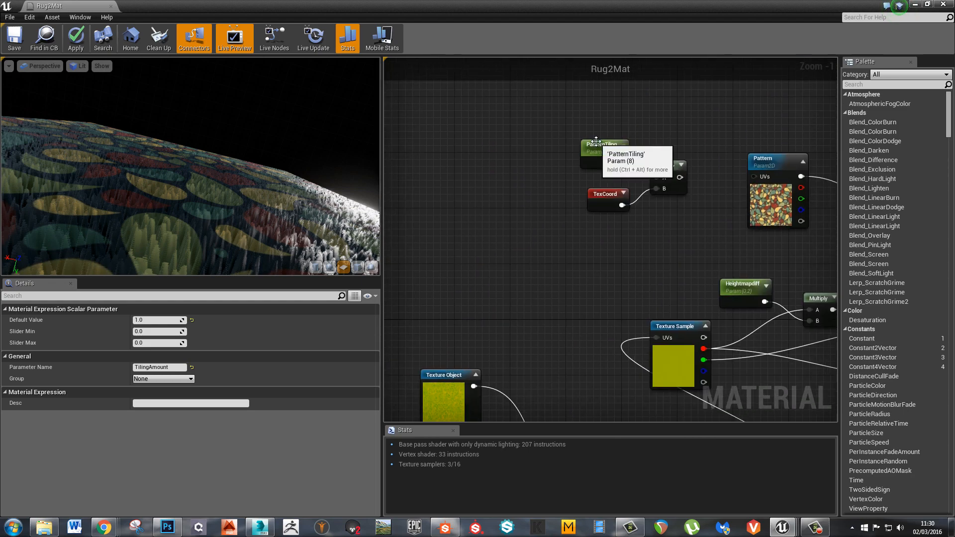
click(595, 142)
right_drag(523, 278, 642, 89)
click(471, 349)
right_drag(742, 196, 589, 202)
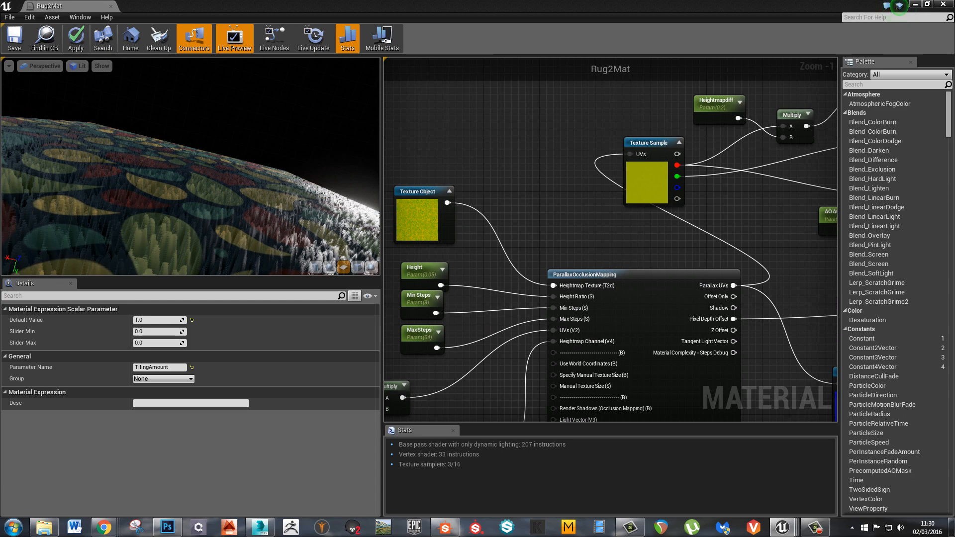
right_drag(515, 206, 634, 258)
right_drag(666, 206, 602, 253)
right_drag(578, 182, 547, 234)
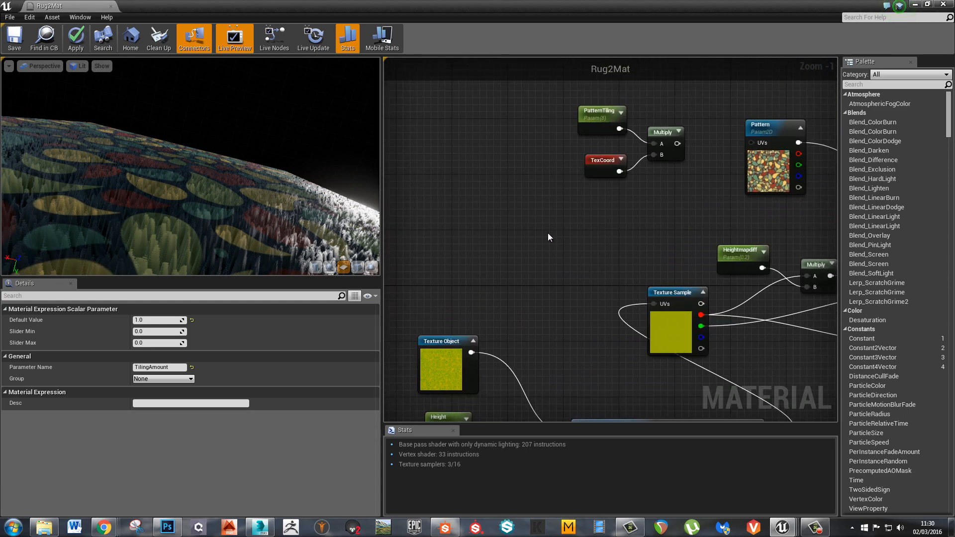
Add a Divide node below the pattern coordinates, with PatternTiling feeding A and TilingAmount feeding B
click(548, 233)
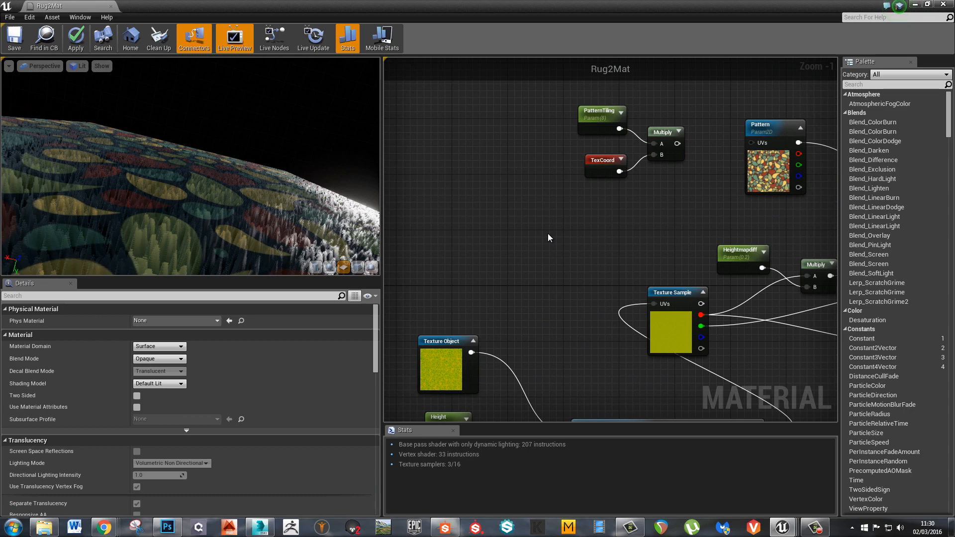
right_click(548, 233)
text(divi)
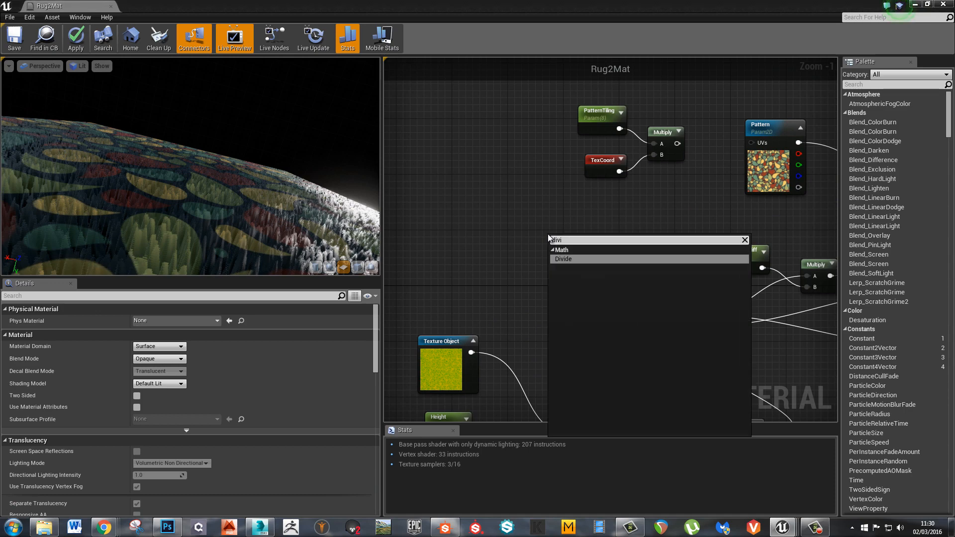
click(580, 258)
drag(564, 240, 595, 230)
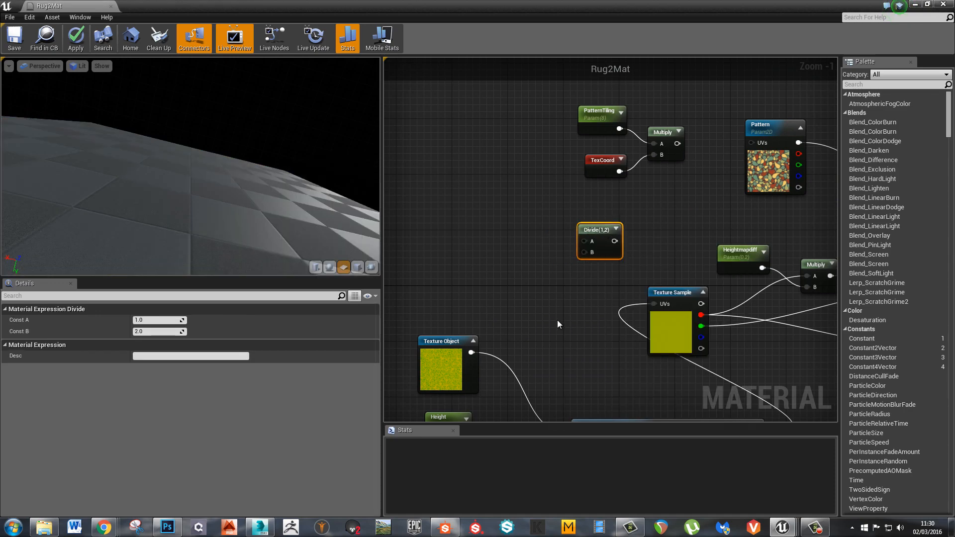
drag(620, 130, 584, 241)
right_drag(556, 348, 559, 179)
right_drag(479, 271, 518, 302)
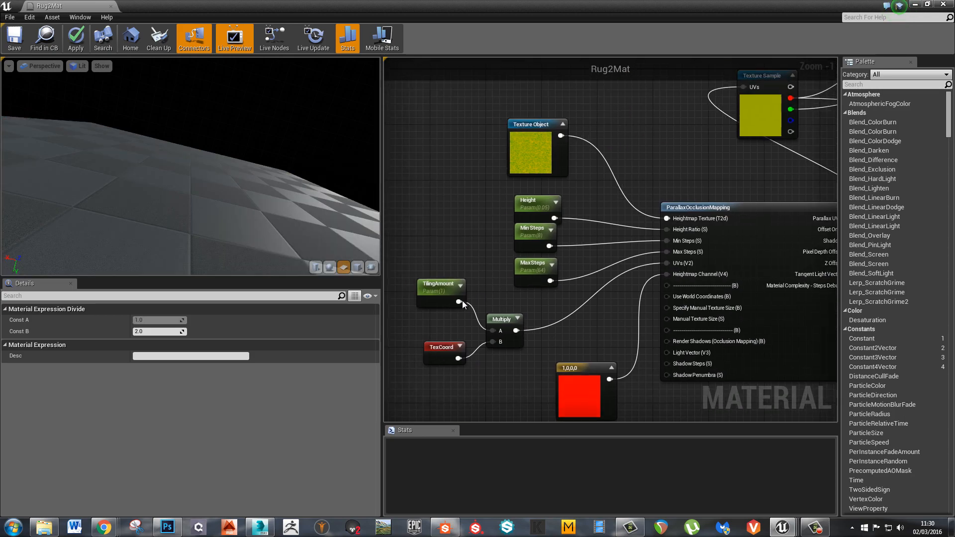
drag(460, 302, 682, 120)
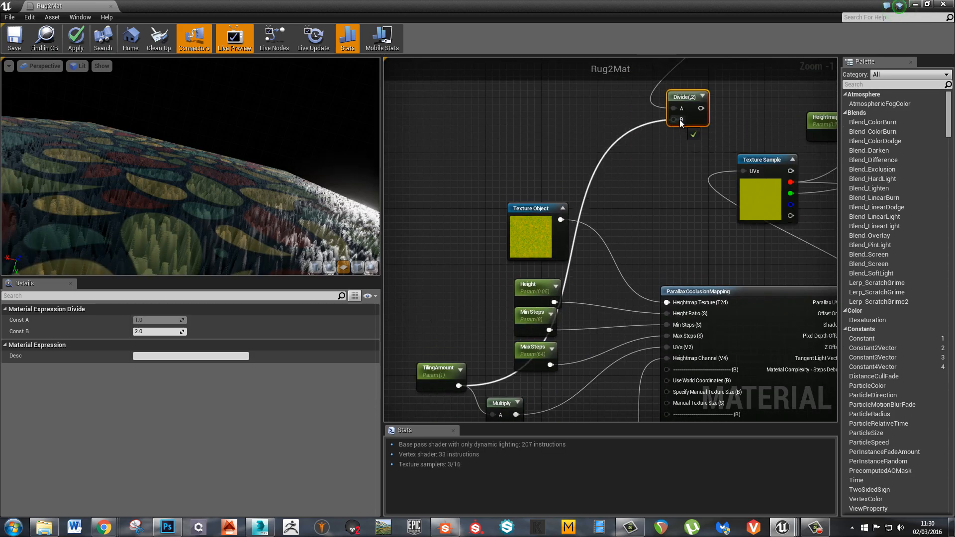
Set the default value of the TilingAmount parameter to 3
click(440, 371)
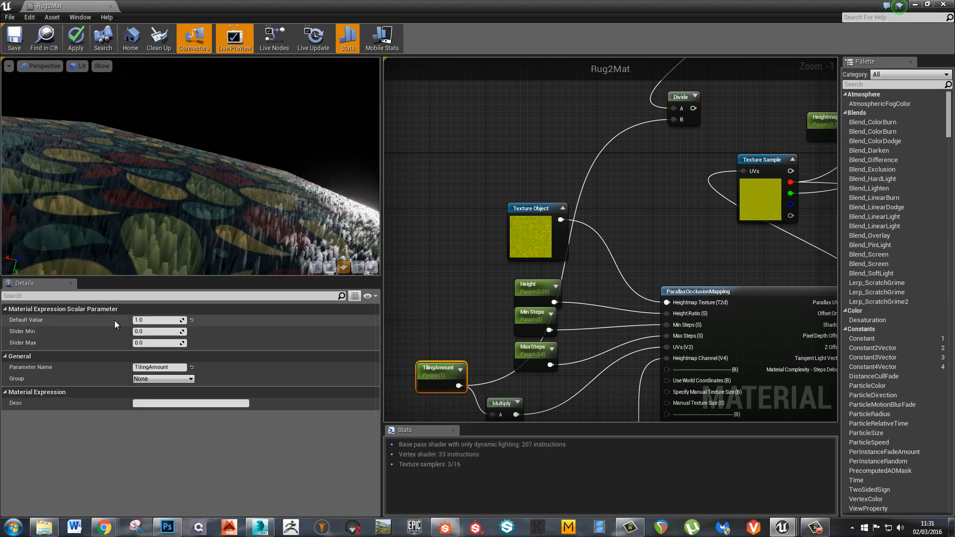
click(155, 320)
key(Return)
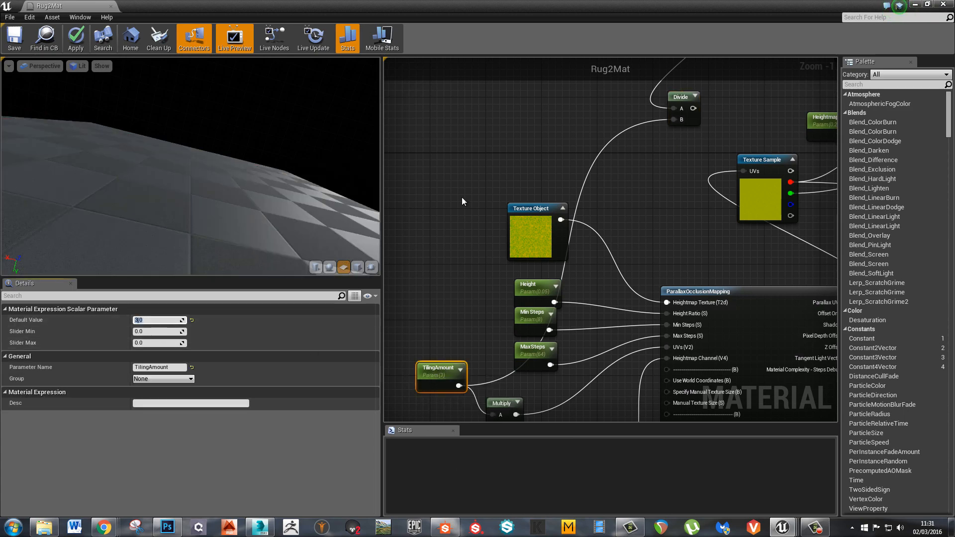
Set the default value of the PatternTiling parameter to 1
right_drag(626, 136, 488, 326)
click(550, 175)
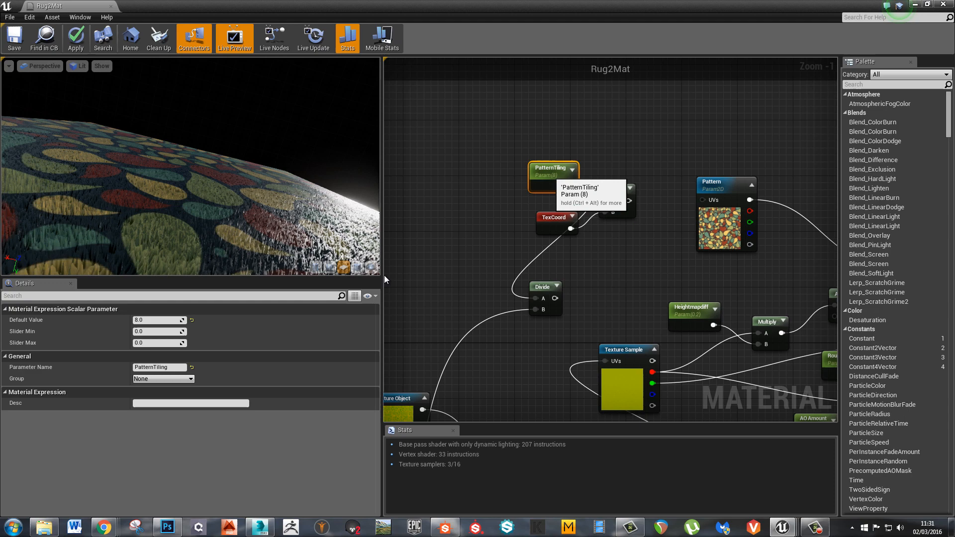
click(155, 319)
text(1)
key(Return)
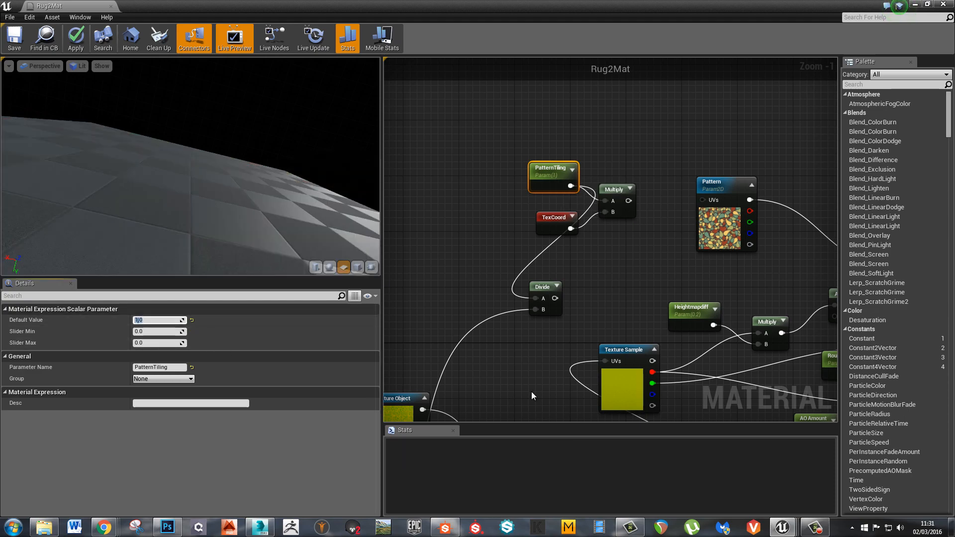
Add a Multiply node that multiplies the Divide result by the Offset Only output of ParallaxOcclusionMapping
right_drag(670, 374, 614, 187)
mouse_move(646, 317)
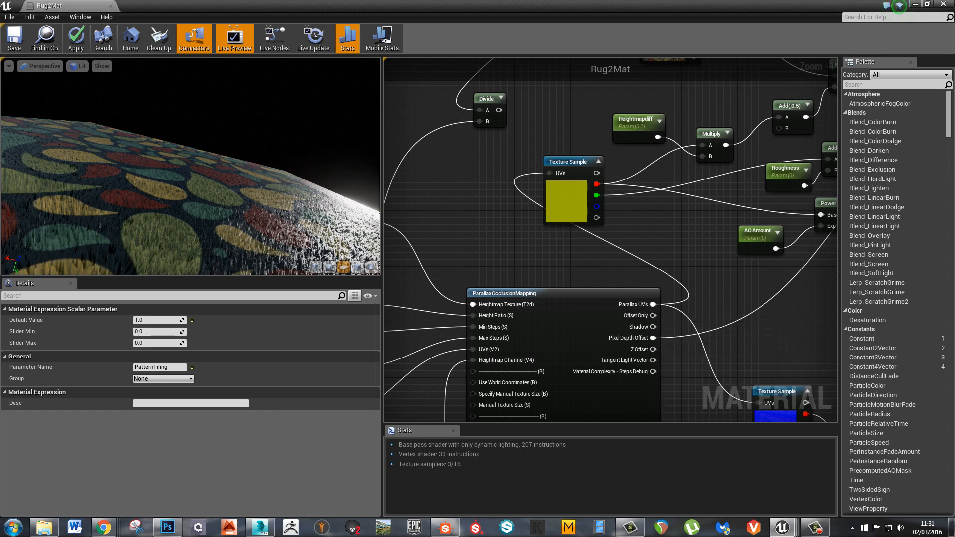
click(533, 115)
right_drag(532, 115, 542, 221)
click(563, 200)
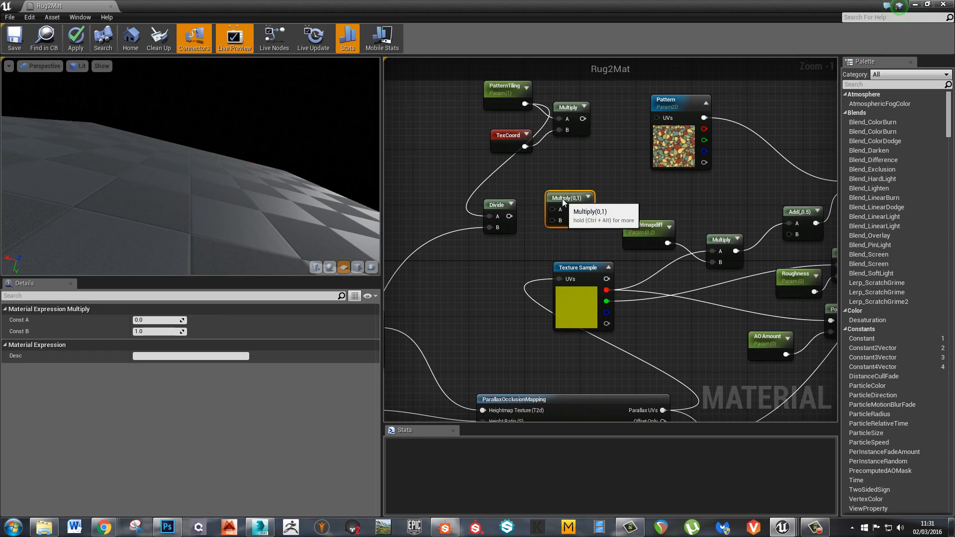
drag(509, 216, 496, 201)
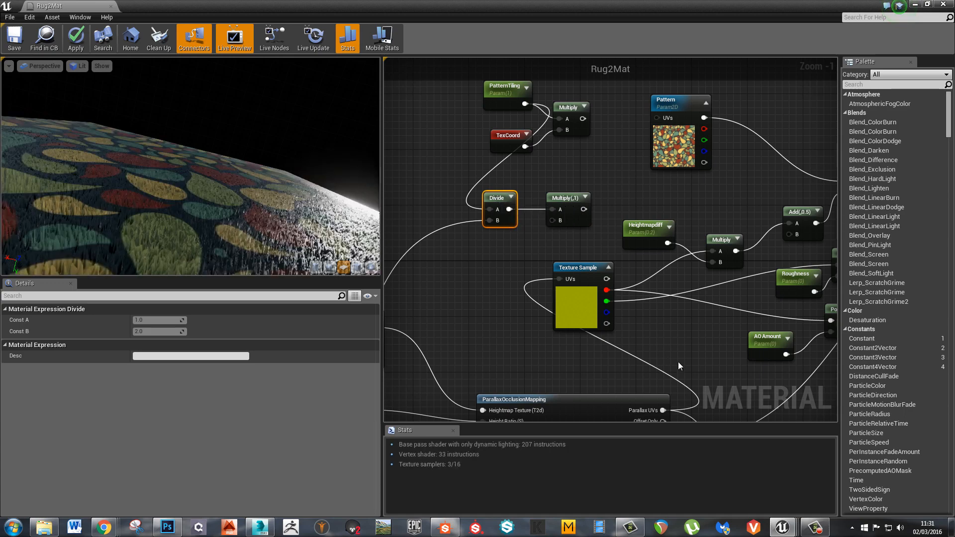
right_drag(678, 366, 656, 309)
drag(639, 366, 528, 167)
right_drag(568, 180, 571, 228)
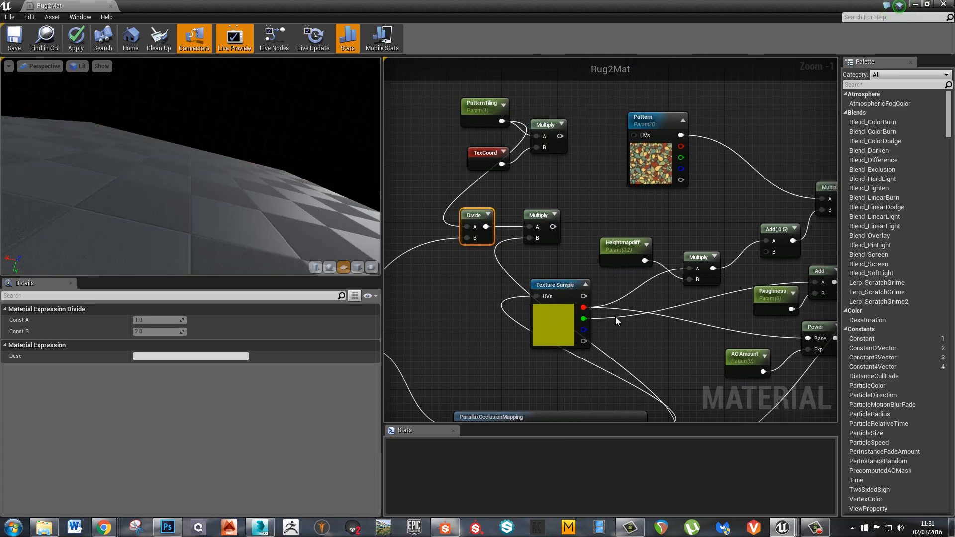
right_drag(616, 320, 578, 201)
mouse_move(593, 321)
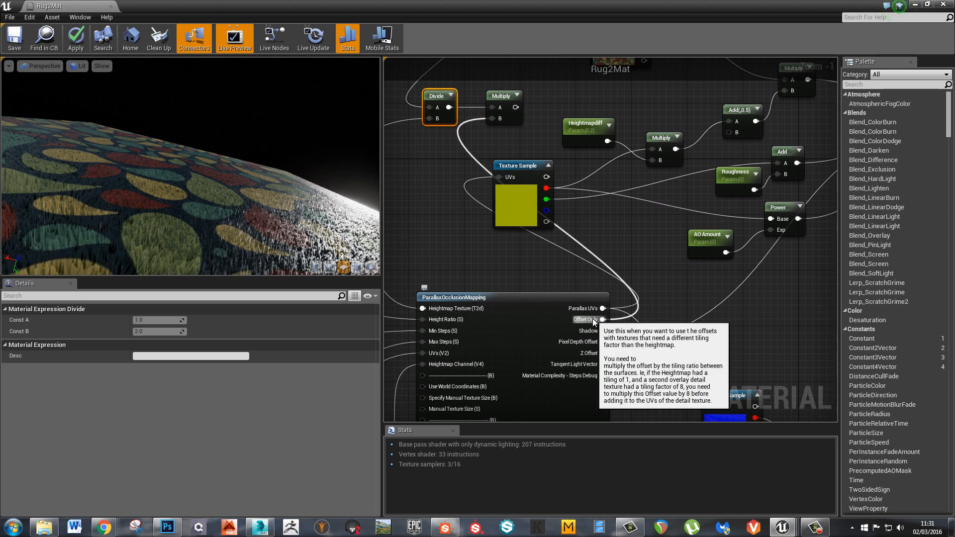
Sum the tiled pattern coordinates and the multiplied offset in a new Add node feeding the Pattern texture's UVs
right_drag(576, 153, 575, 310)
click(553, 239)
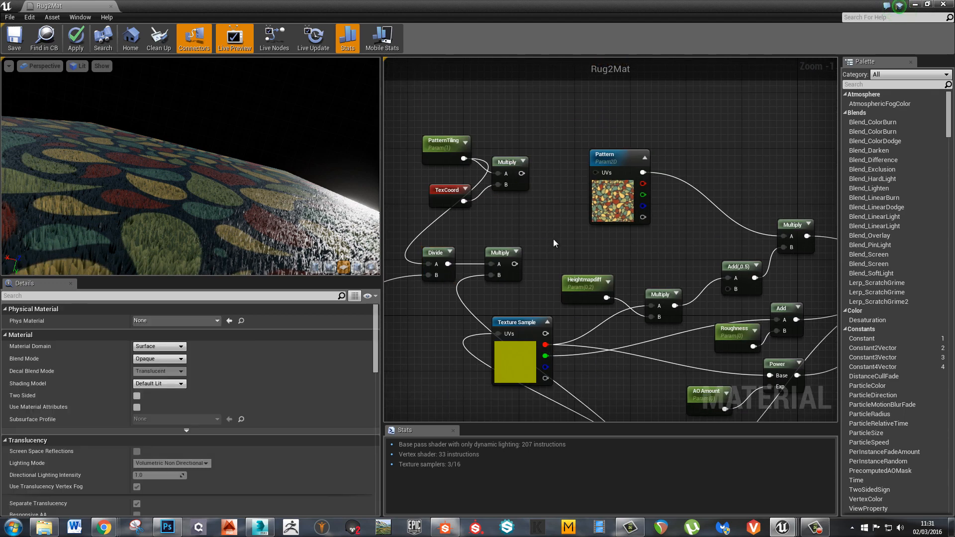
key(a)
click(549, 231)
drag(566, 236, 559, 219)
drag(521, 173, 547, 229)
drag(418, 123, 505, 202)
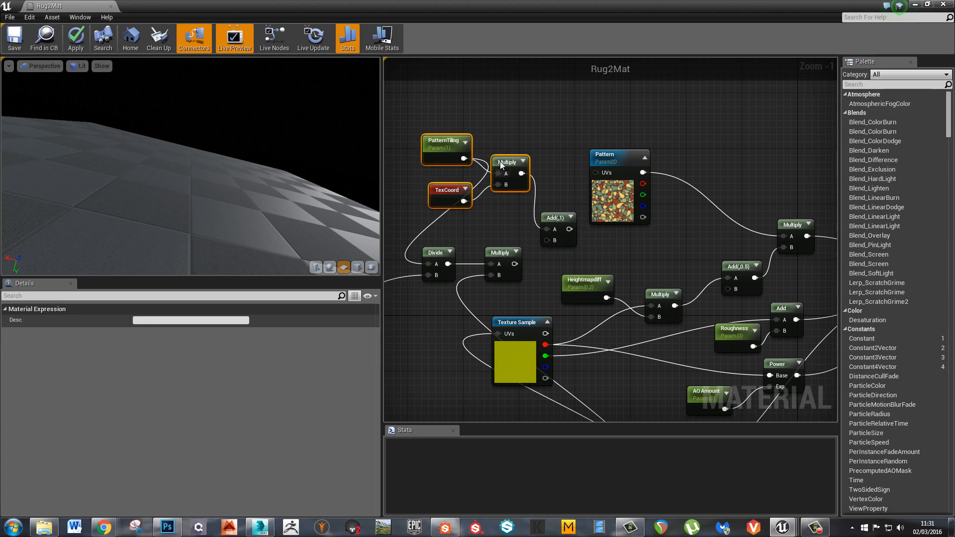
drag(500, 161, 487, 147)
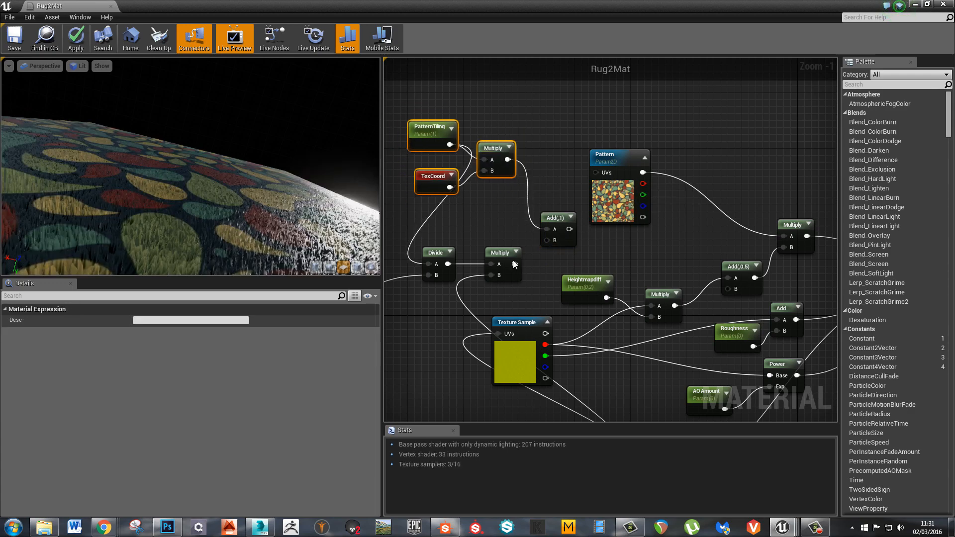
drag(515, 264, 597, 171)
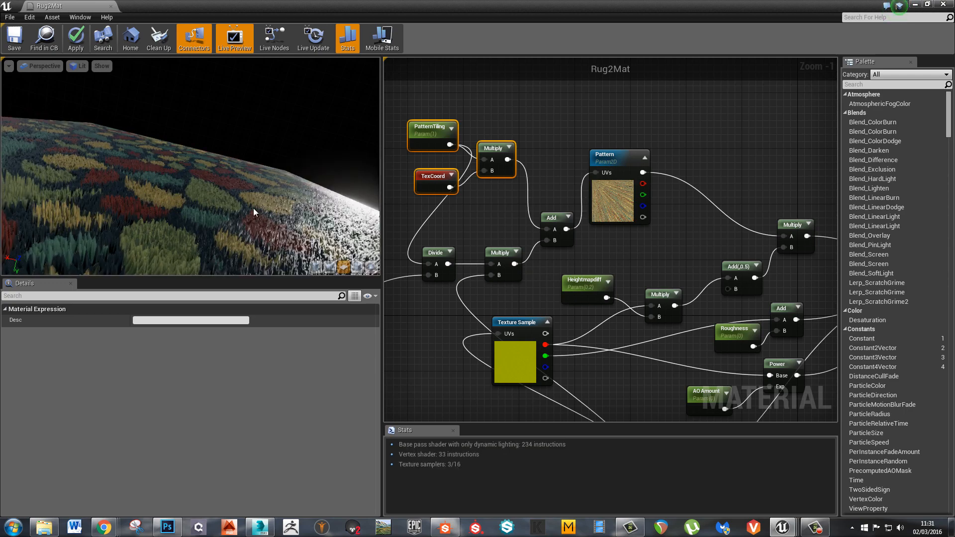
Inspect the rug preview, then test it with the PatternTiling default value at 0.5
drag(253, 208, 218, 190)
drag(177, 125, 354, 154)
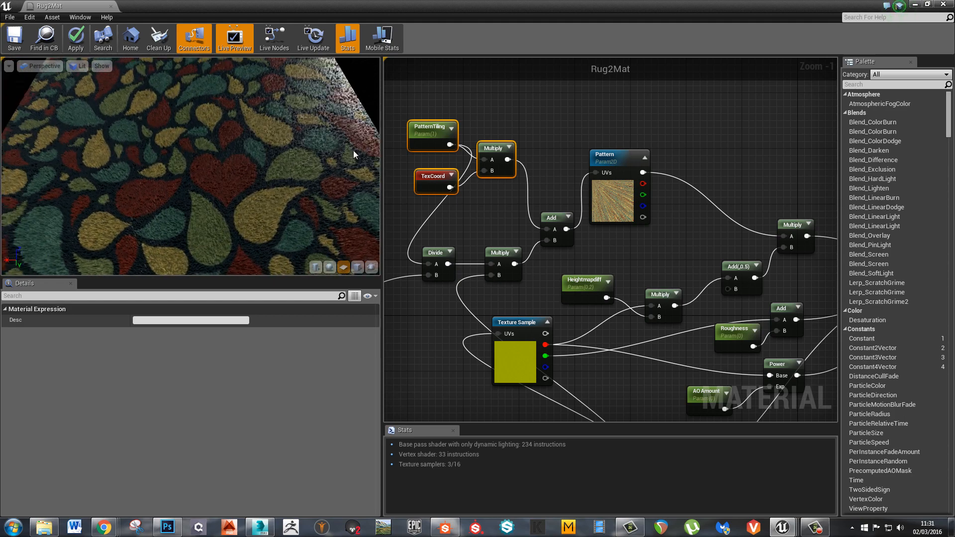
click(436, 138)
click(163, 319)
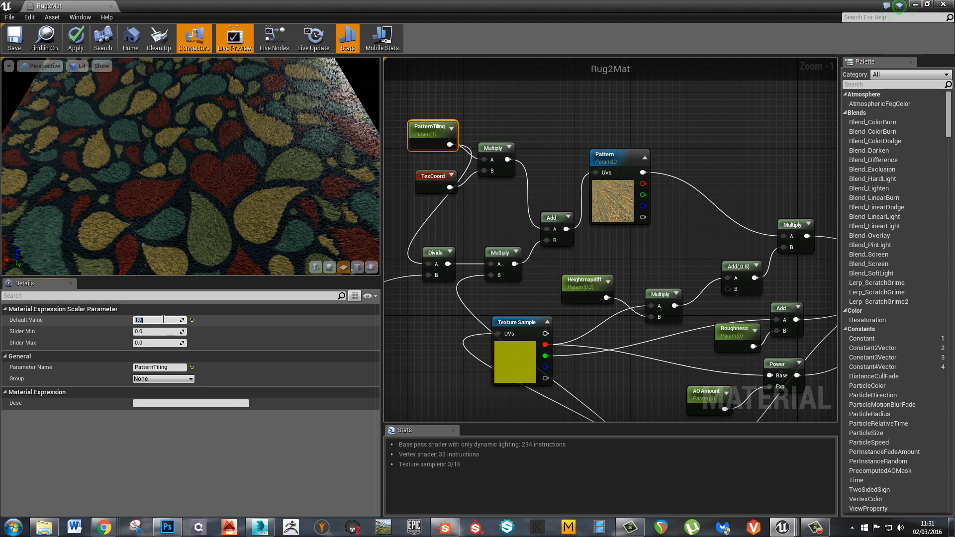
text(.5)
key(Return)
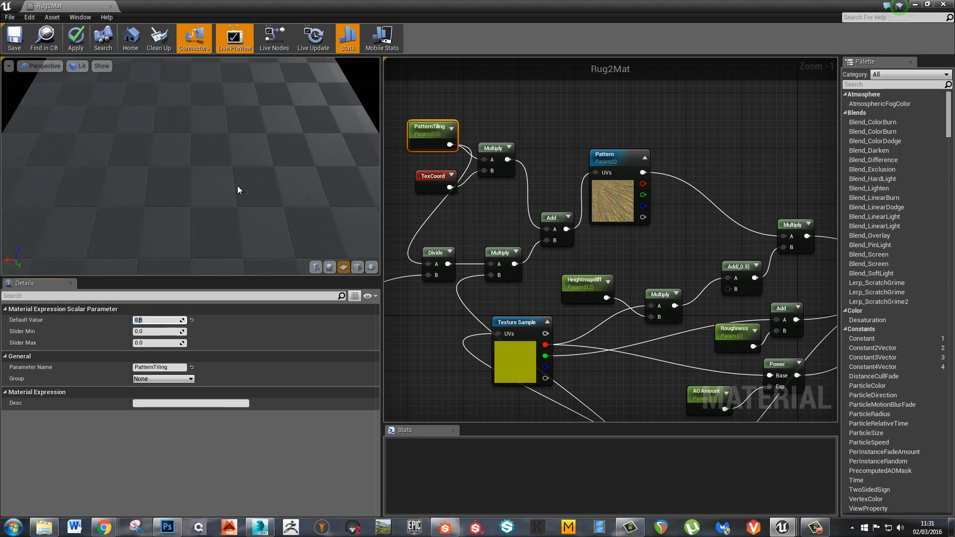
scroll(200, 164, down, 5)
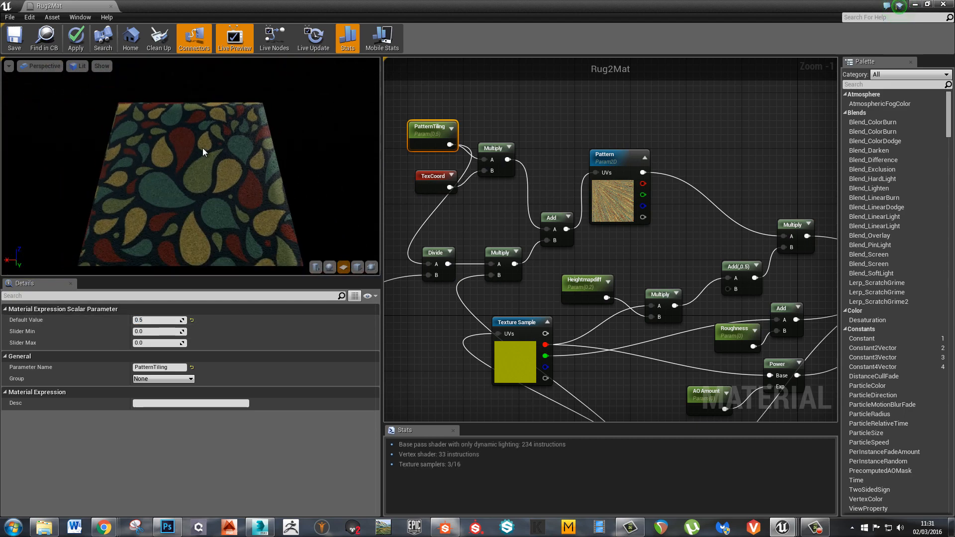
Test the parallax preview up close with the PatternTiling default value at 10
click(163, 320)
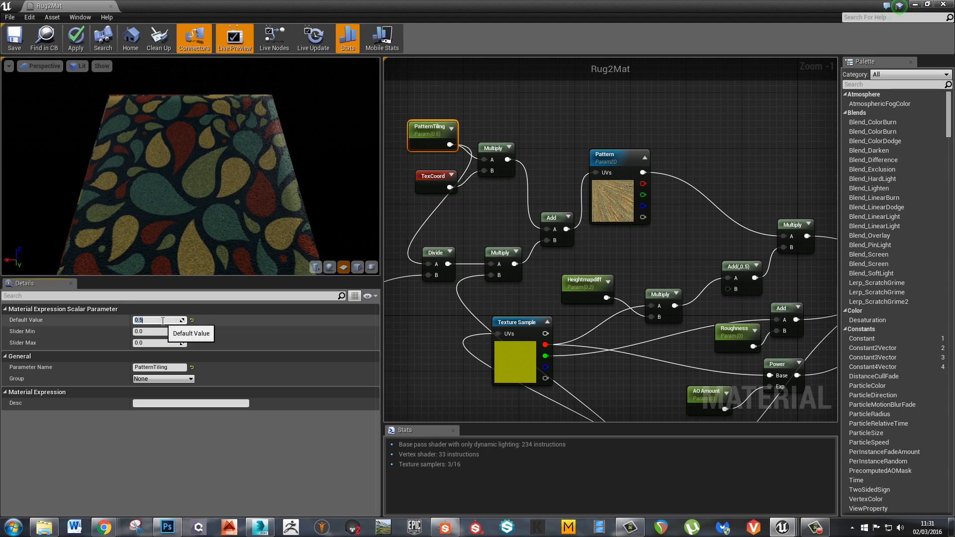
text(10)
key(Return)
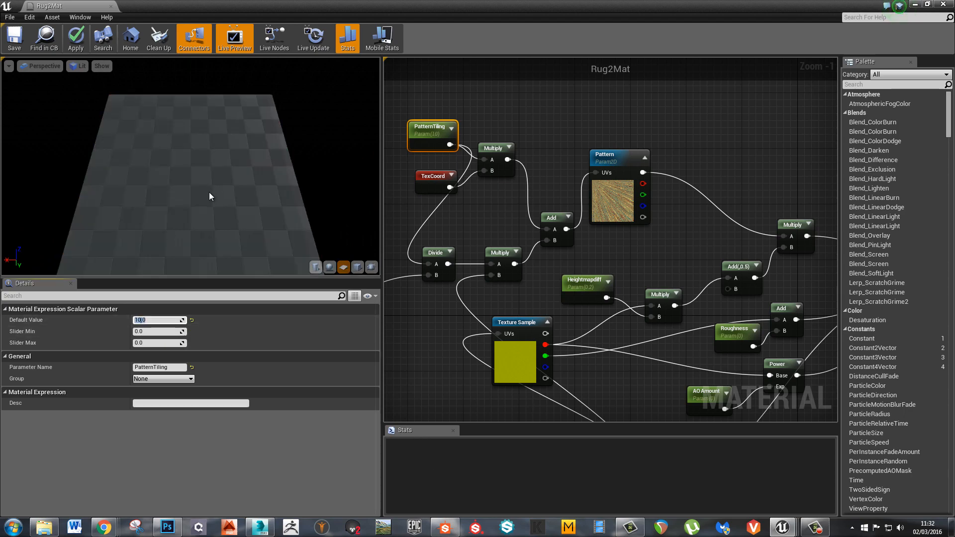
scroll(190, 252, up, 5)
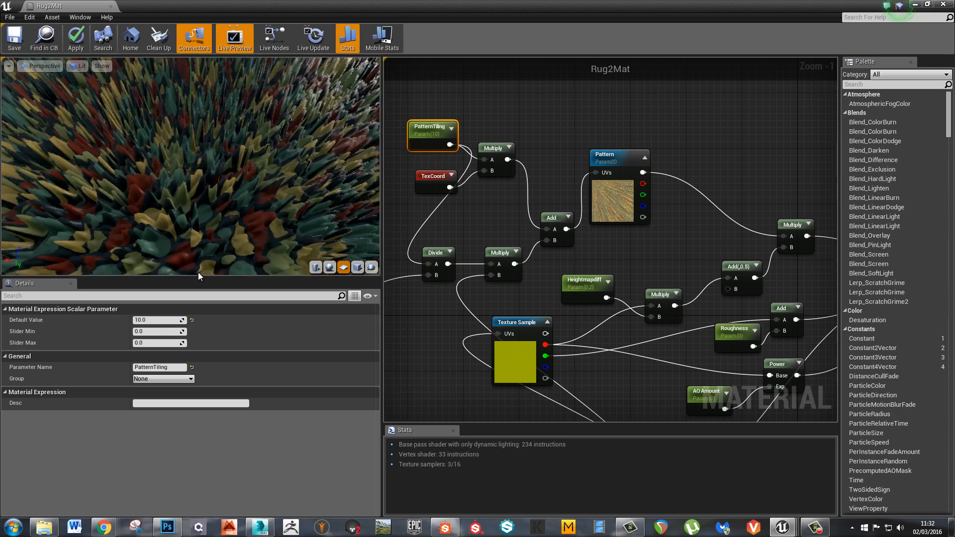
drag(190, 171, 134, 203)
right_drag(500, 392, 630, 295)
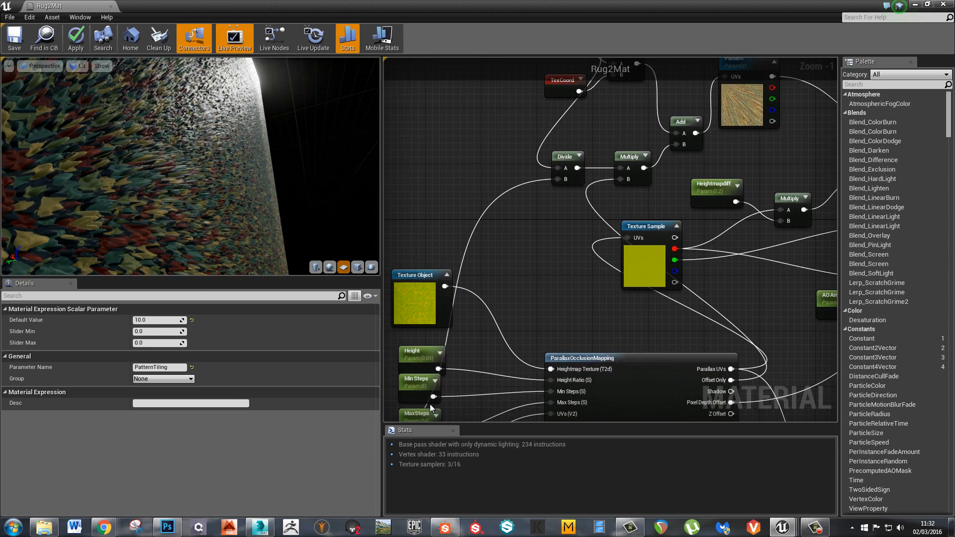
right_drag(438, 389, 492, 307)
right_drag(565, 192, 488, 332)
right_drag(539, 253, 501, 333)
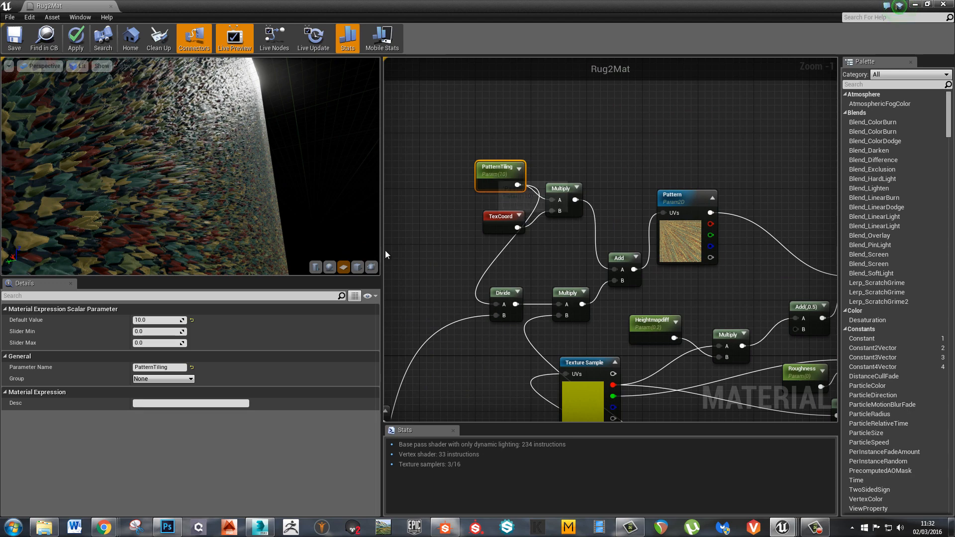
Set the PatternTiling default value back to 1 and check the rug fibres in the preview
click(154, 320)
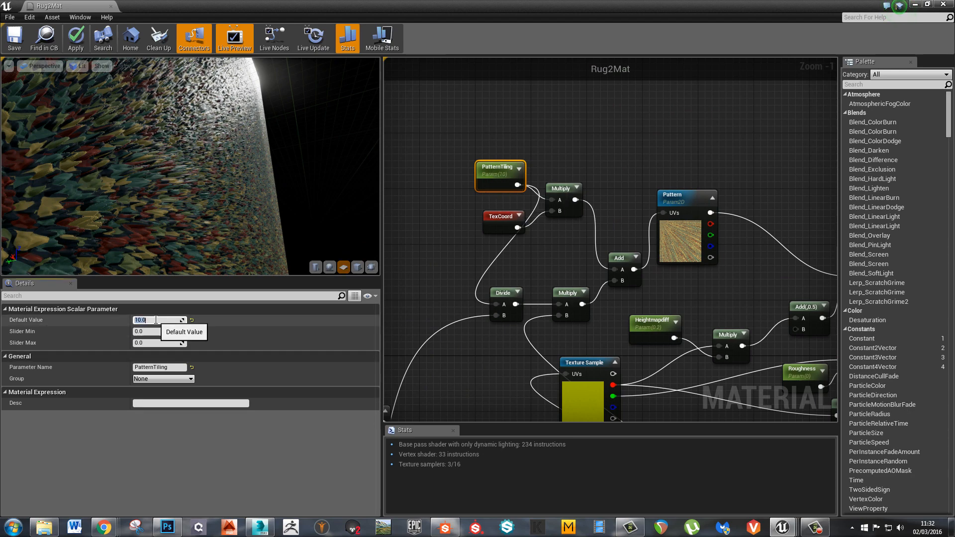
text(1)
key(Return)
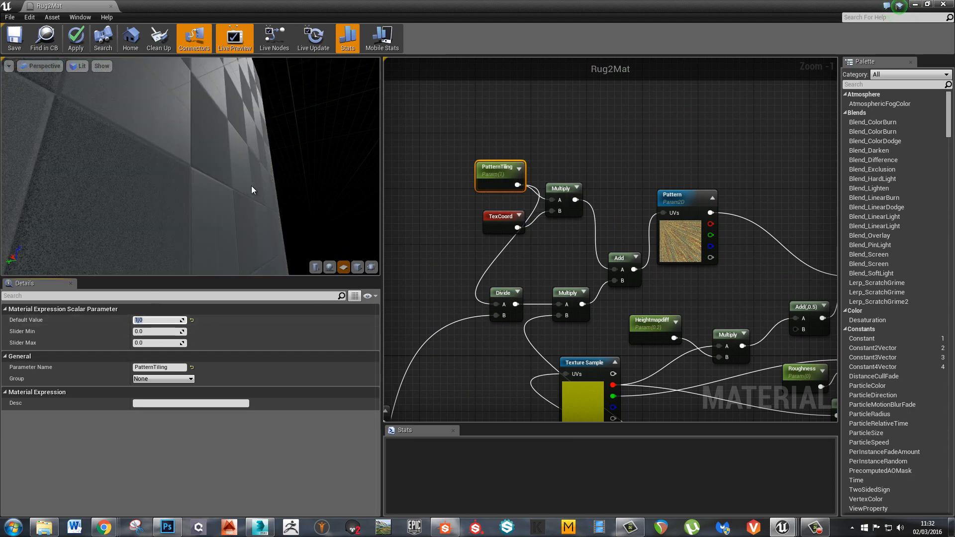
drag(251, 186, 279, 219)
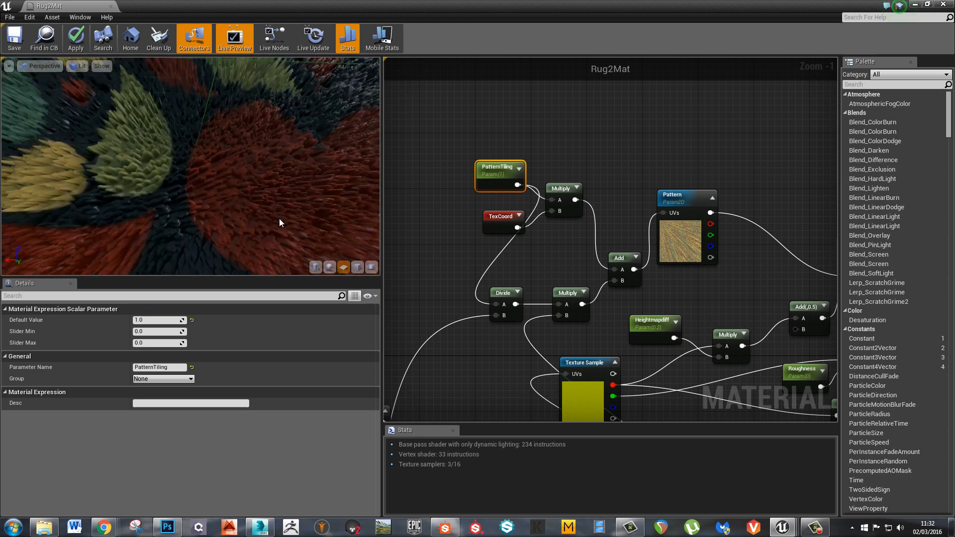
Create a material instance of Rug2Mat in the rug2 folder, keeping the name Rug2Mat_Inst
right_drag(279, 218, 269, 194)
drag(268, 194, 280, 196)
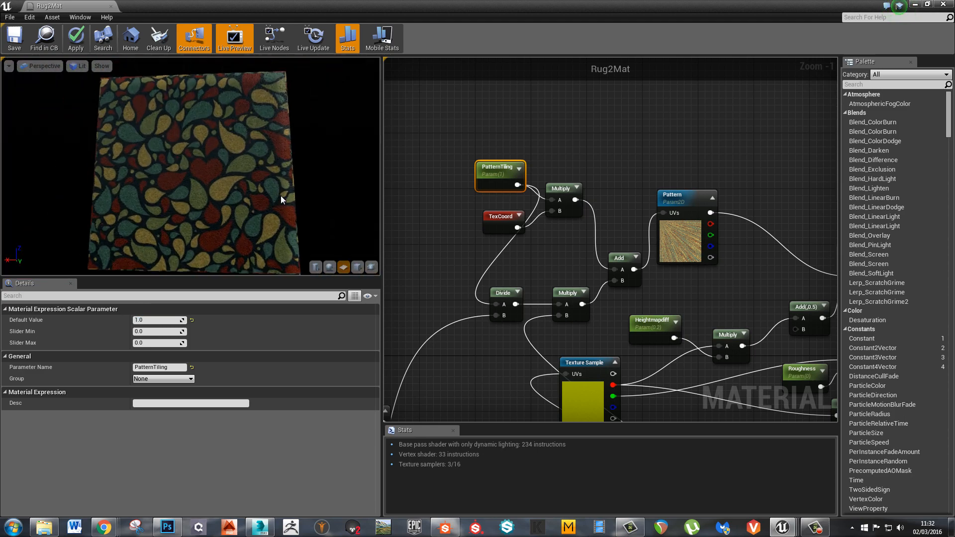
click(706, 233)
right_drag(706, 234, 491, 175)
scroll(489, 172, down, 2)
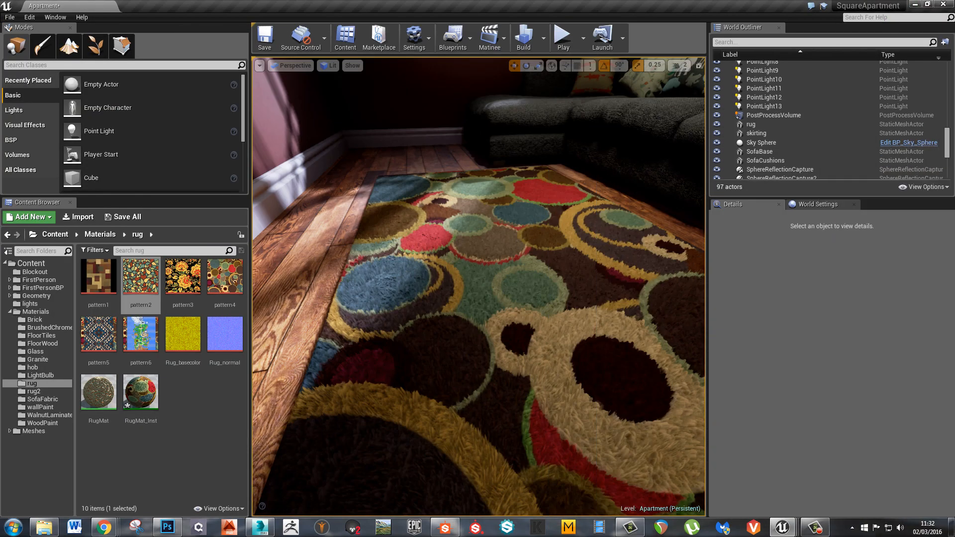
click(58, 390)
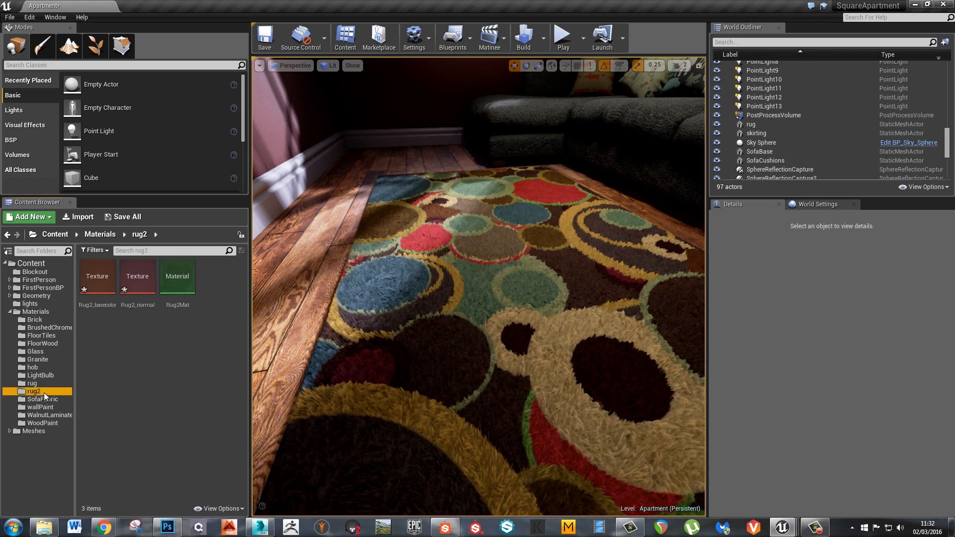
click(184, 278)
right_click(184, 278)
click(228, 291)
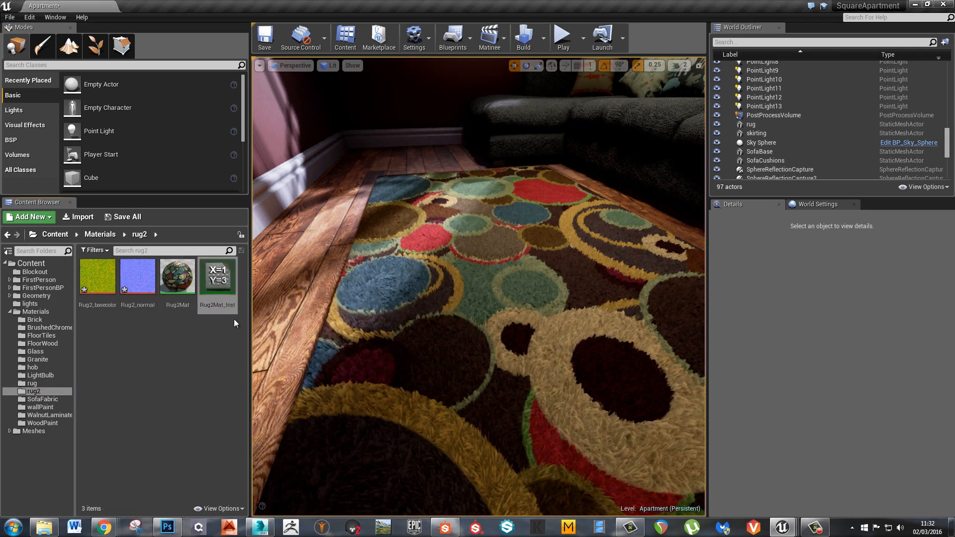
key(Return)
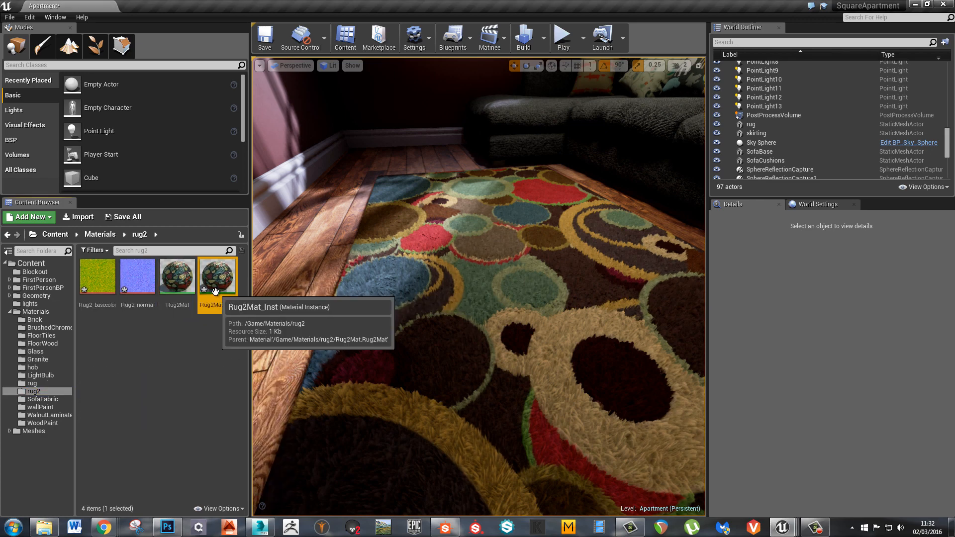
Apply Rug2Mat_Inst to the rug on the living room floor and select the rug to inspect its pile
drag(217, 278, 492, 312)
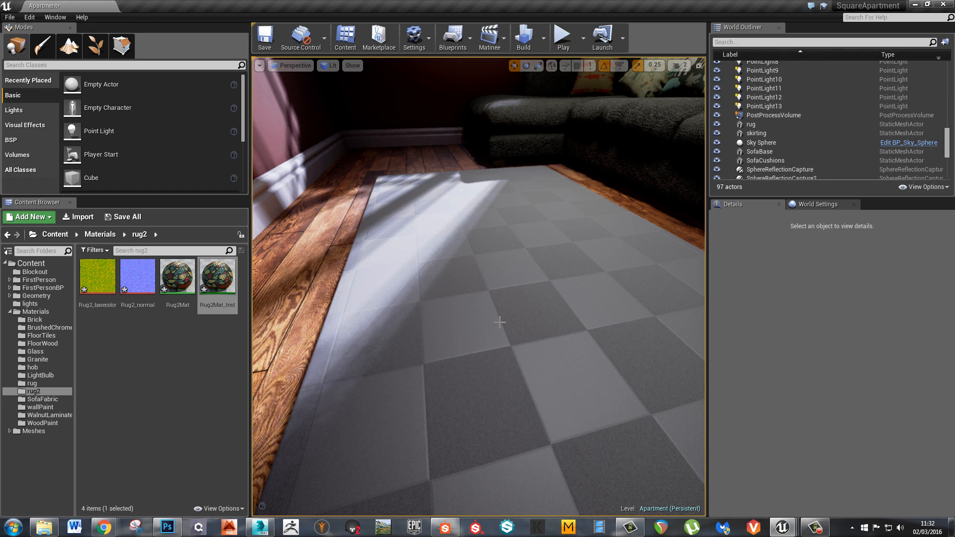
right_drag(515, 296, 531, 277)
click(546, 347)
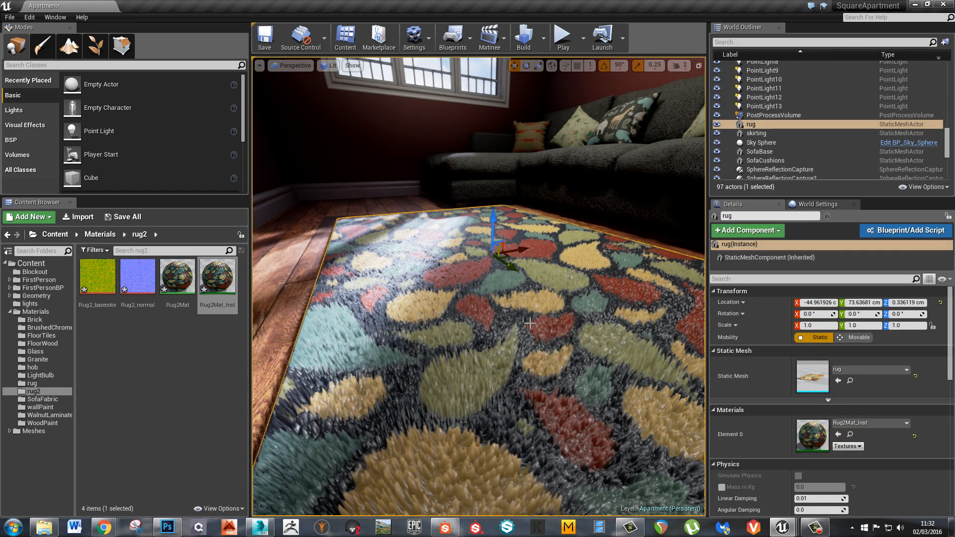
right_drag(530, 323, 552, 310)
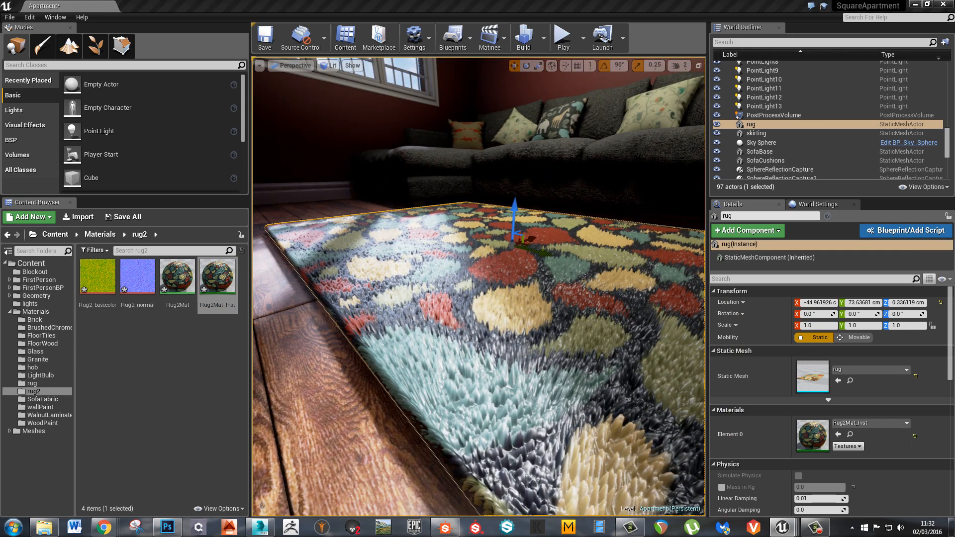
Place the Rug2Mat_Inst editor beside the rug in the level and enlarge its parameter list so the scalar names are readable
drag(954, 82, 828, 87)
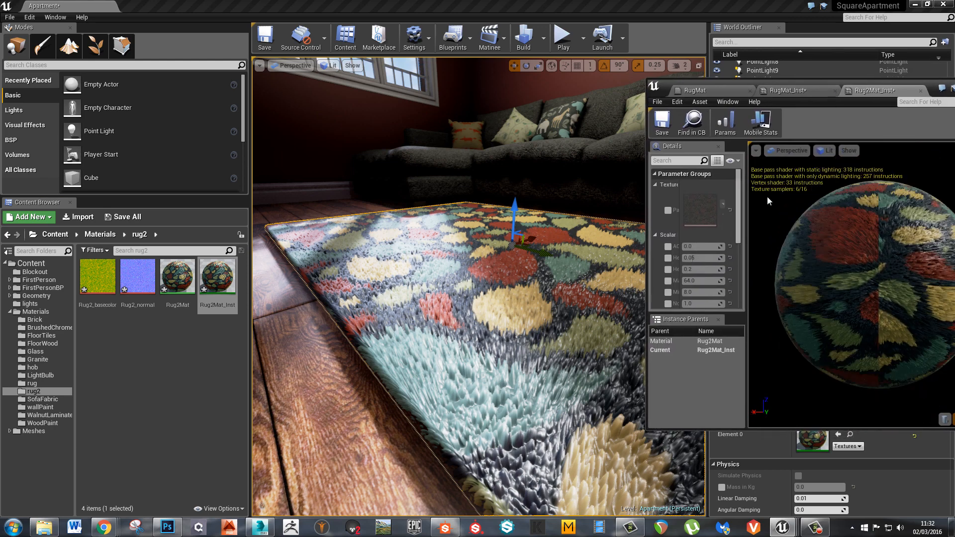
drag(645, 233, 543, 254)
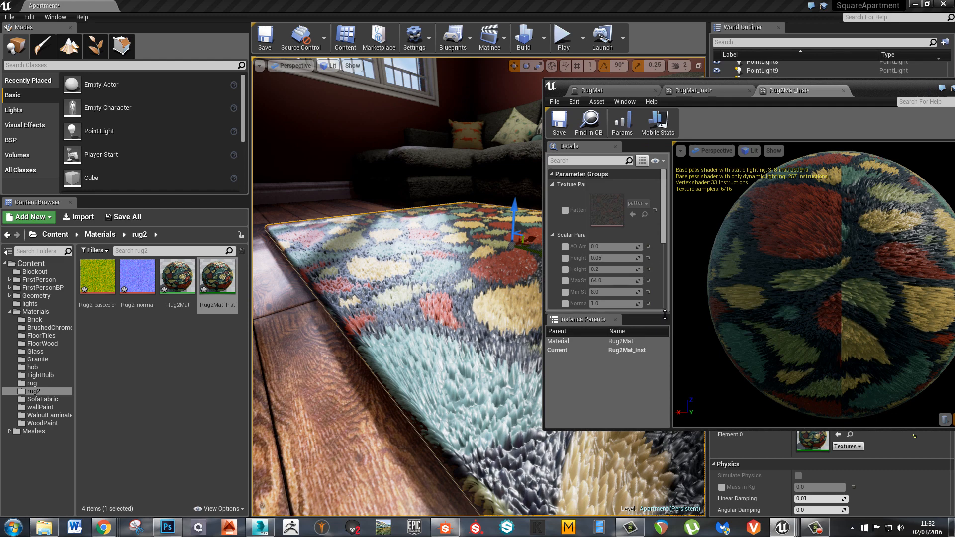
drag(666, 313, 670, 368)
scroll(666, 299, down, 2)
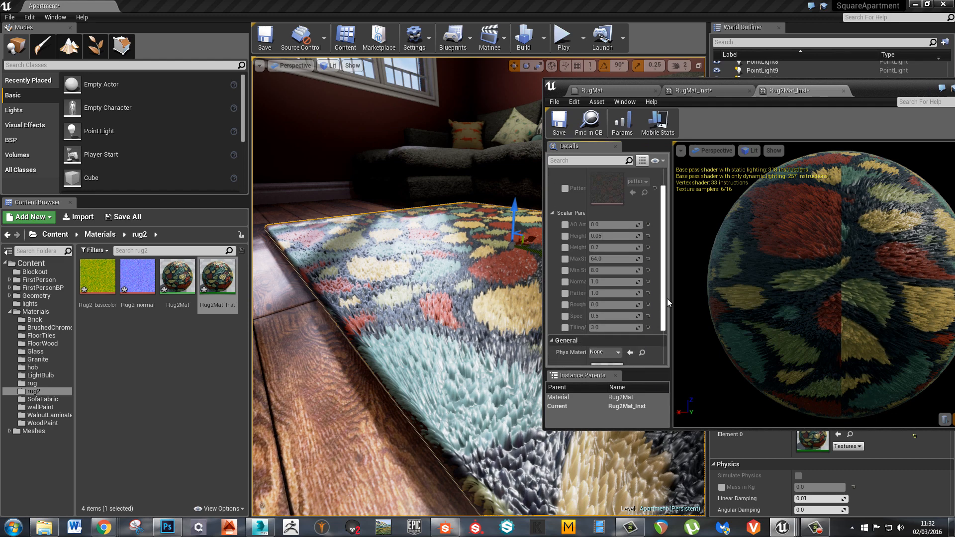
right_drag(402, 310, 402, 311)
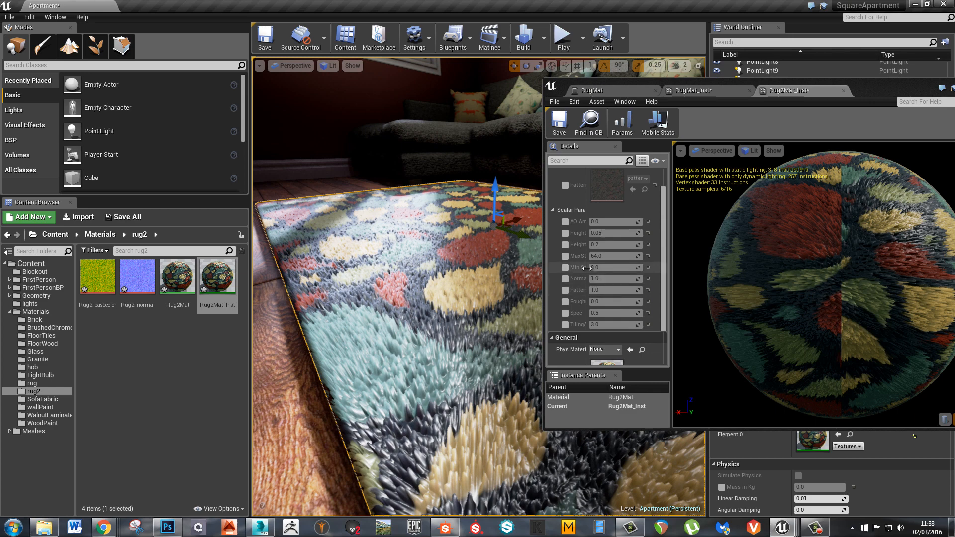
drag(588, 269, 598, 269)
Override Roughness and Spec in Rug2Mat_Inst, setting Roughness to about 0.43 and Spec to about 0.14
click(565, 301)
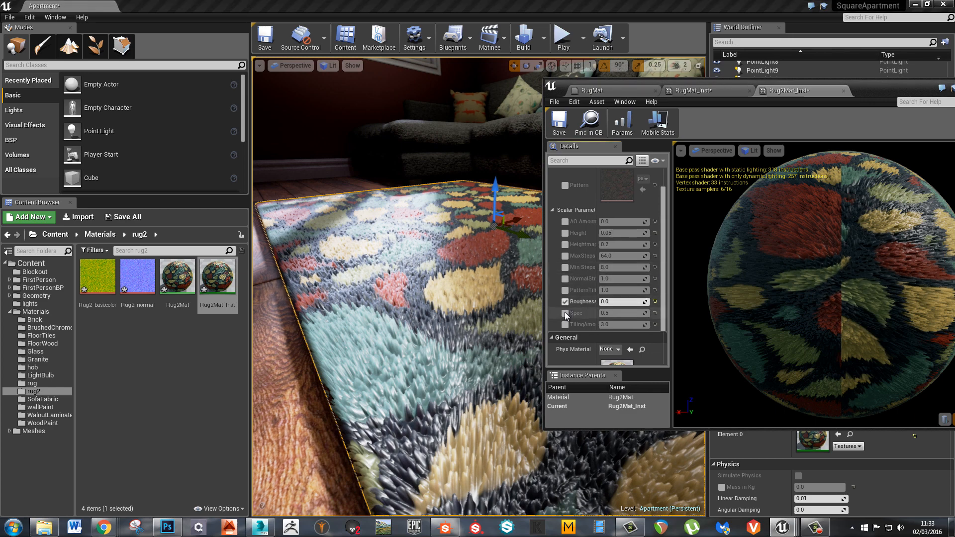
click(565, 314)
mouse_move(635, 312)
mouse_down()
mouse_move(623, 312)
mouse_move(641, 303)
mouse_move(617, 314)
mouse_up()
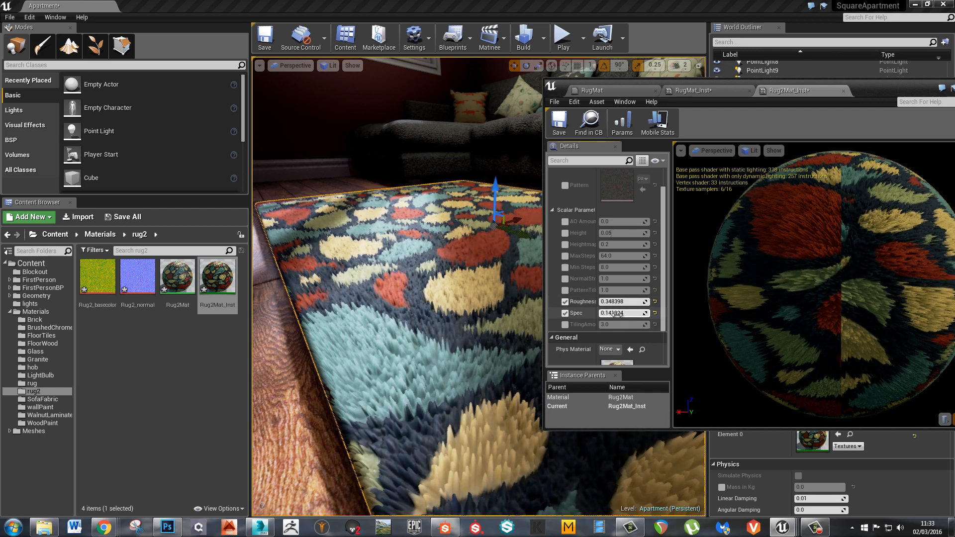
drag(611, 302, 623, 303)
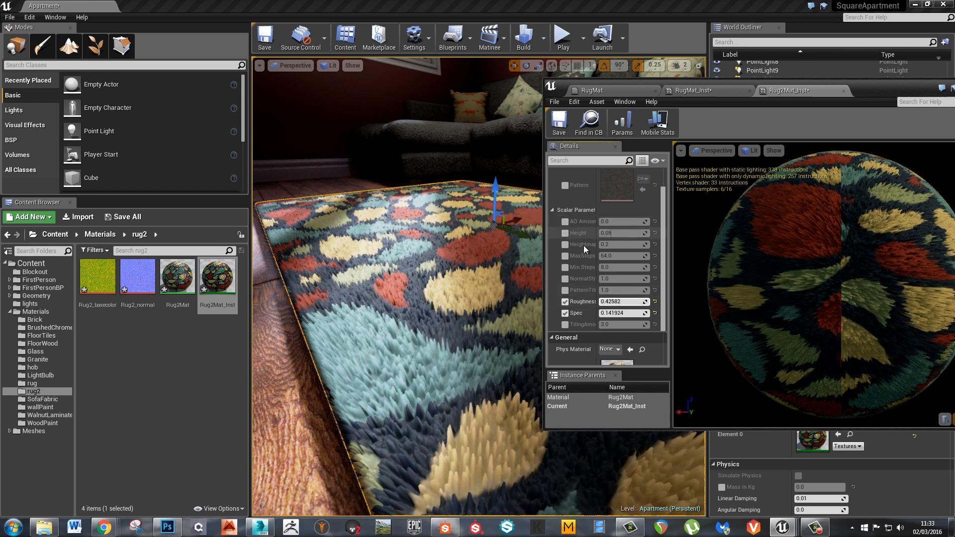
Override the Height parameter with about 0.037 and check the pile depth at a low angle
click(565, 233)
drag(609, 232, 606, 232)
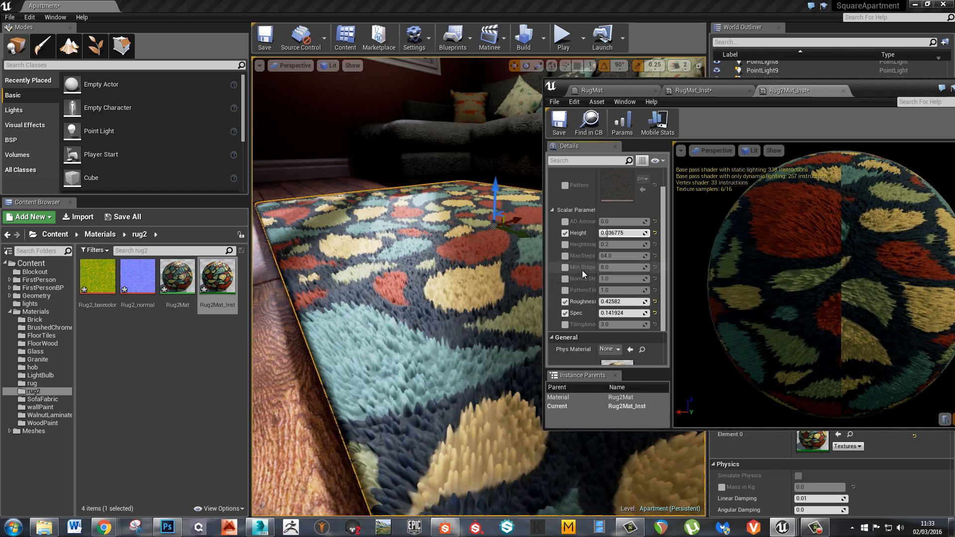
middle_drag(437, 213, 442, 250)
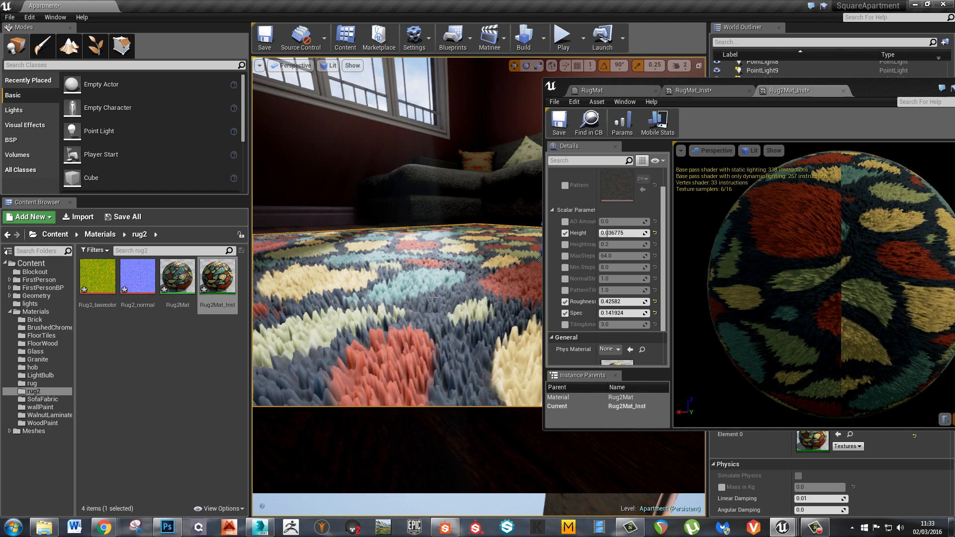
Enable the MaxSteps and Min Steps overrides and test MaxSteps at 128
click(564, 256)
click(622, 256)
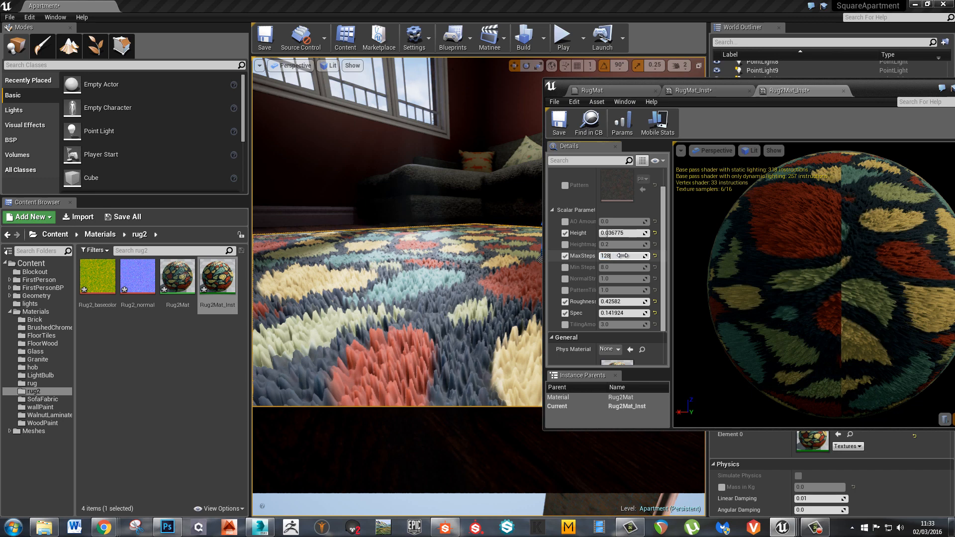
text(128)
key(Return)
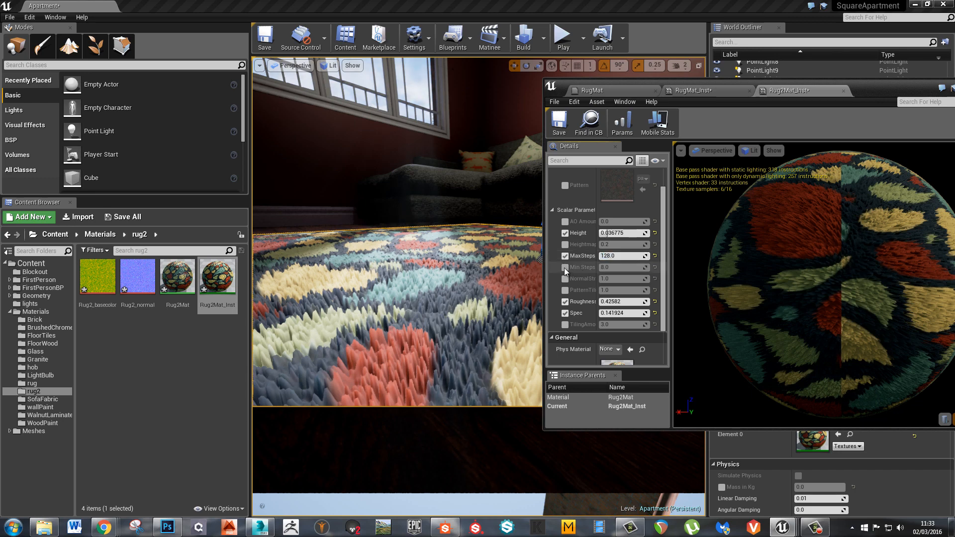
click(565, 268)
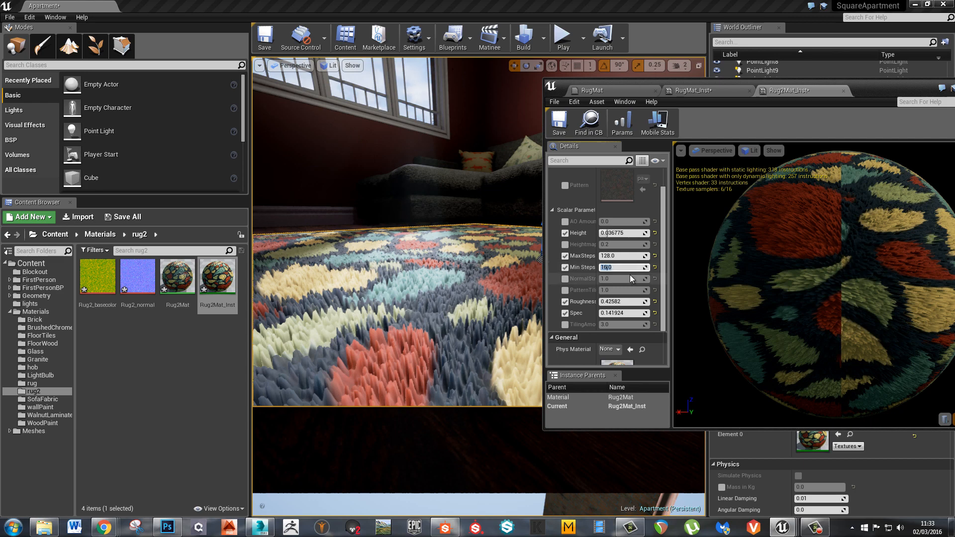
Test the rug with MaxSteps at 12 for comparison and set MaxSteps back to 64
click(617, 255)
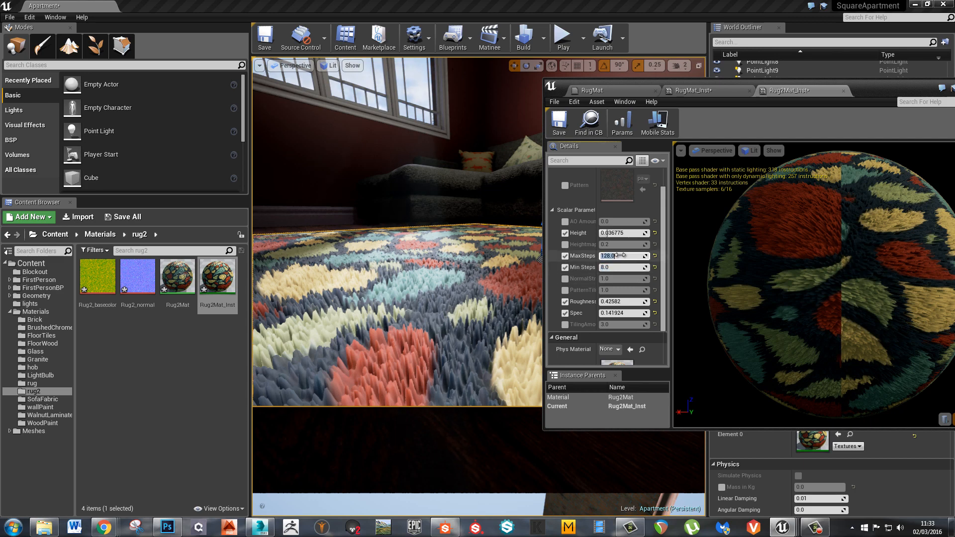
text(12)
key(Return)
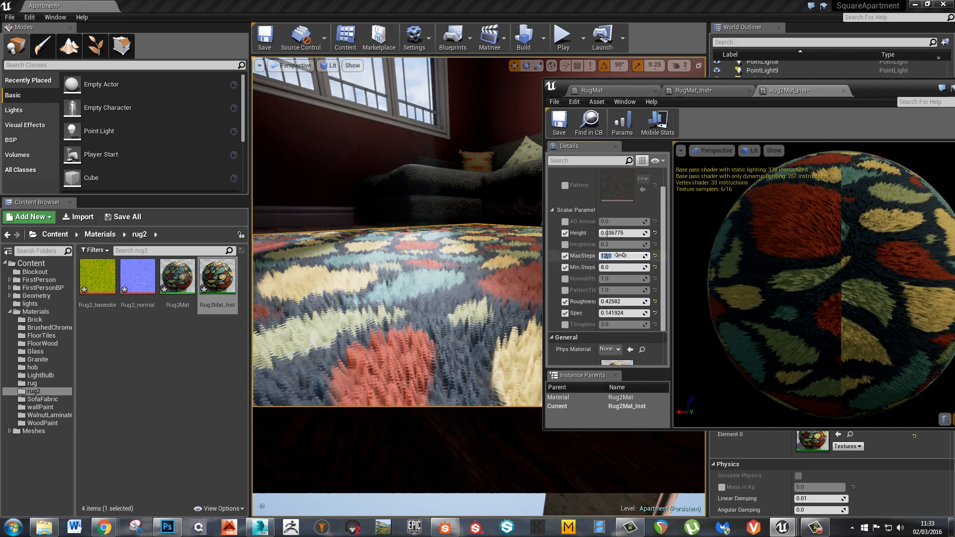
text(64)
key(Return)
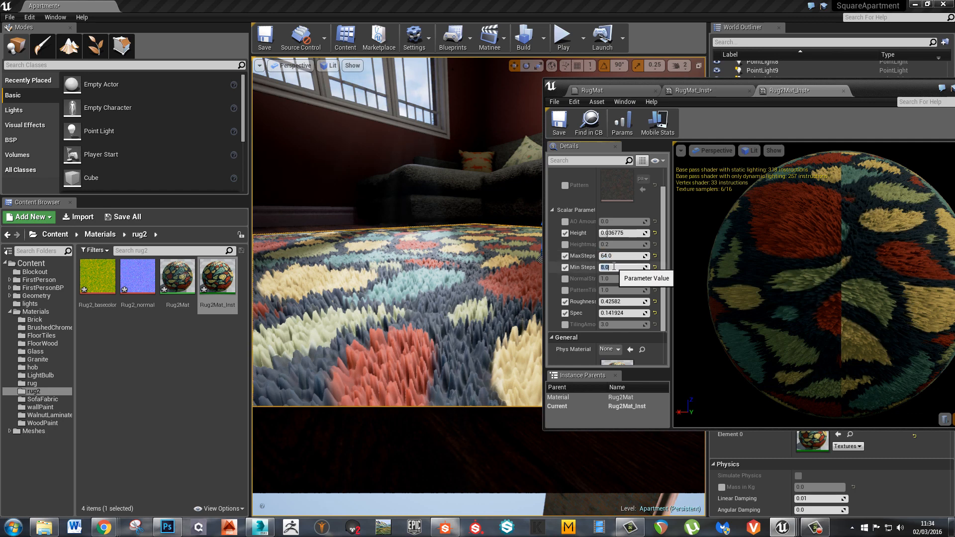
Set Min Steps to 4 and examine the fibres close up from above
right_drag(485, 352, 495, 379)
scroll(483, 380, down, 2)
scroll(481, 380, down, 2)
scroll(474, 383, up, 4)
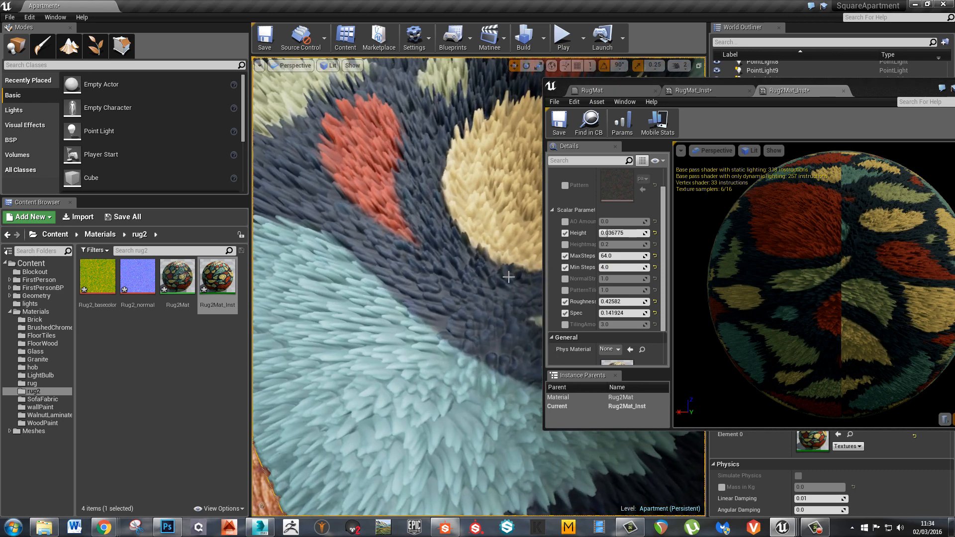
click(624, 265)
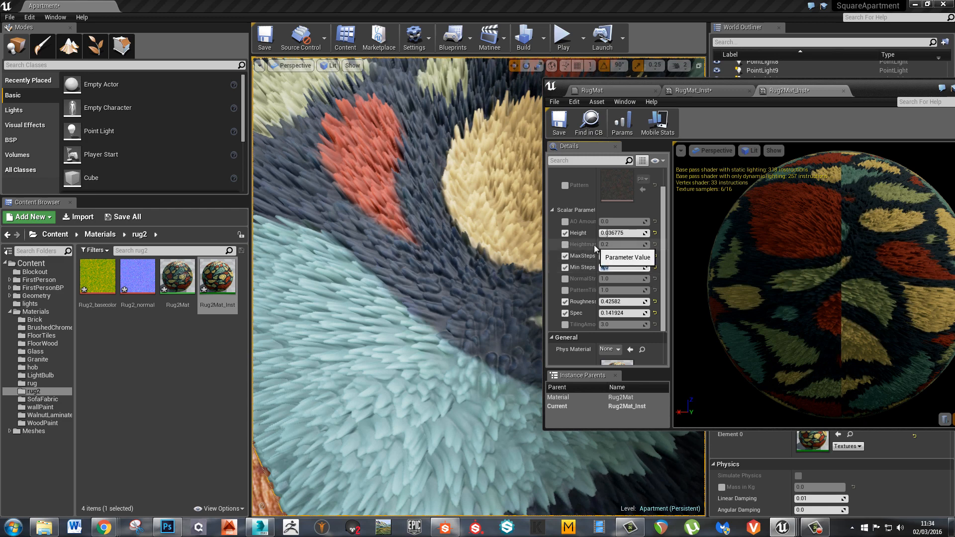
Enable the Heightmapdiff override and expand the level viewport to full screen behind the instance editor
drag(595, 245, 604, 244)
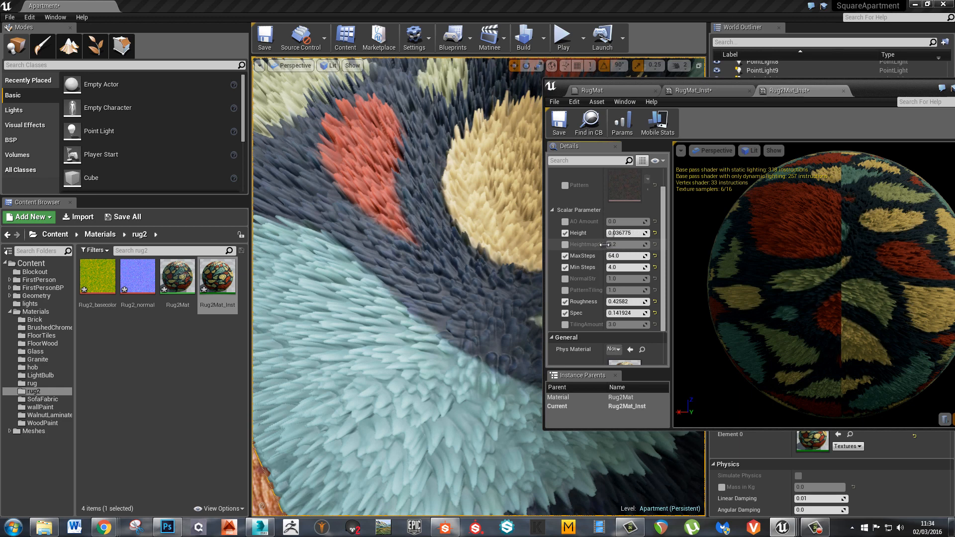
click(565, 244)
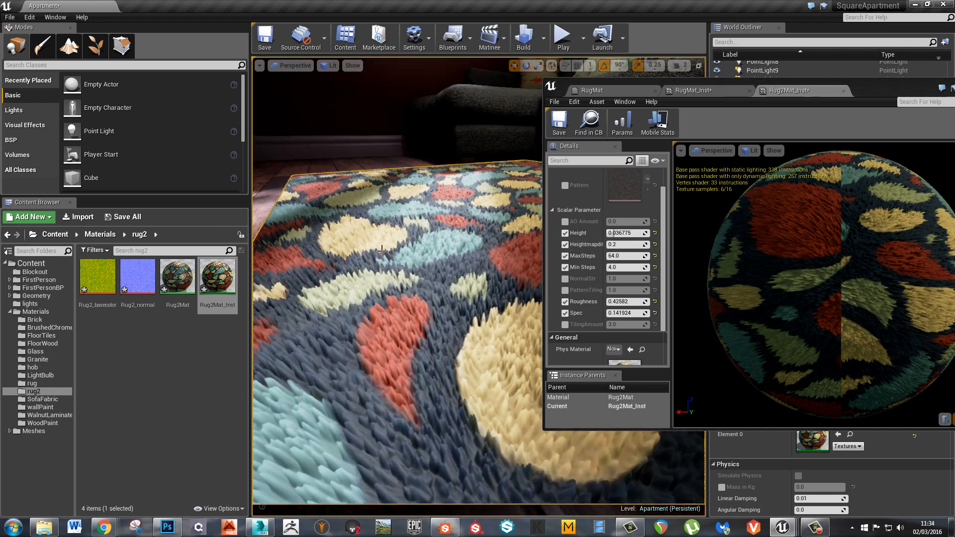
alt+drag(381, 250, 397, 245)
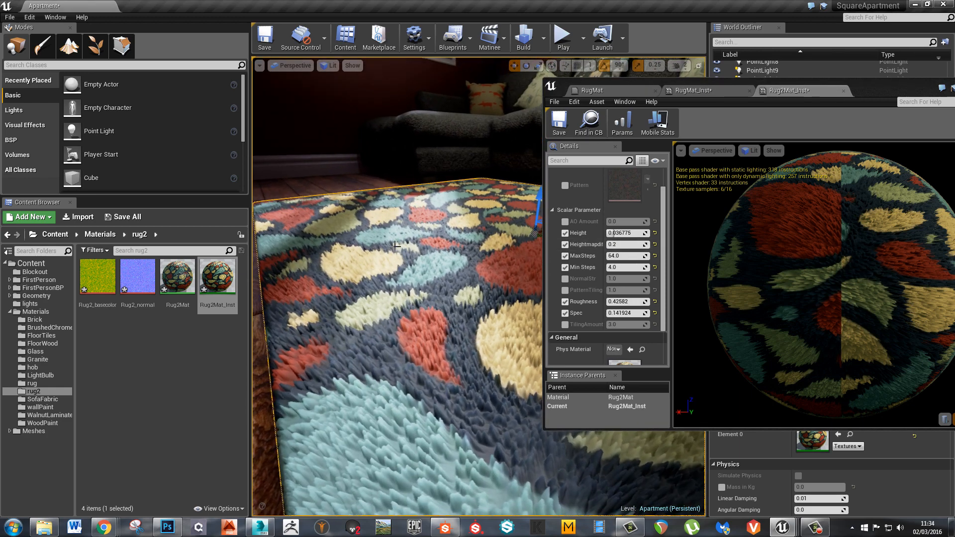
key(F11)
alt+drag(392, 318, 385, 315)
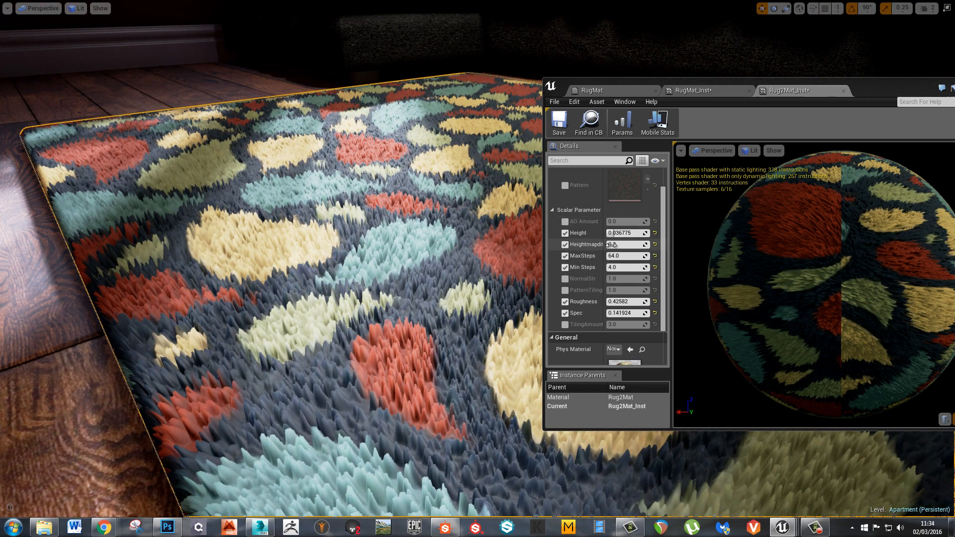
Test Heightmapdiff close to zero on the rug, and raise it to about 1.41
mouse_move(619, 245)
mouse_down()
mouse_move(635, 240)
mouse_move(602, 246)
mouse_up()
mouse_move(390, 328)
right_down()
mouse_move(390, 337)
mouse_move(387, 322)
right_up()
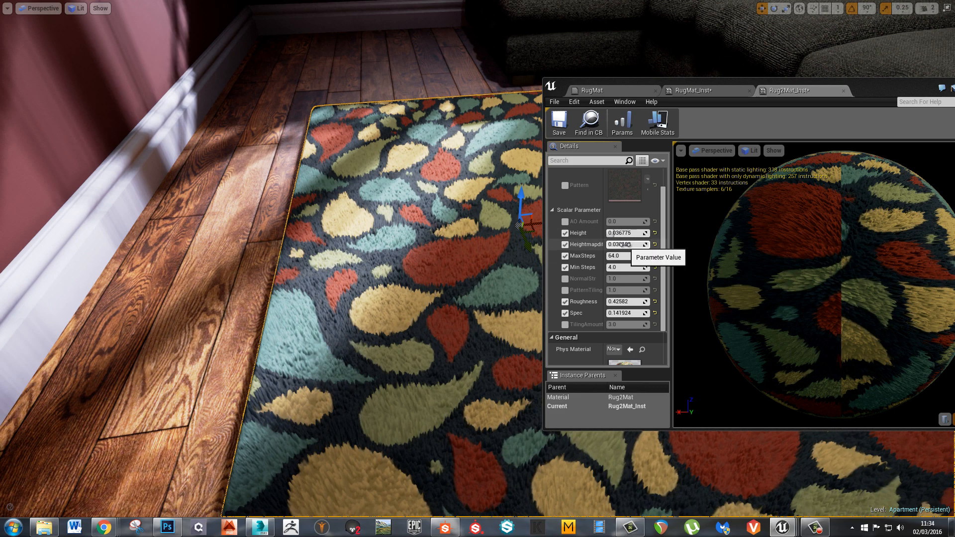
drag(625, 244, 656, 249)
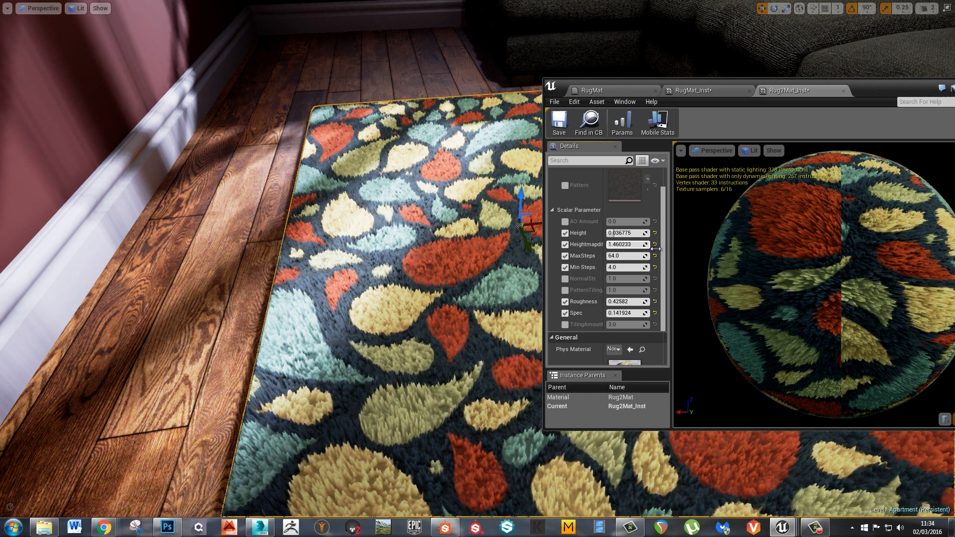
Override AO Amount with about 0.59 and NormalStr with about 2.33, and inspect the rug up close
click(565, 221)
drag(629, 224, 632, 226)
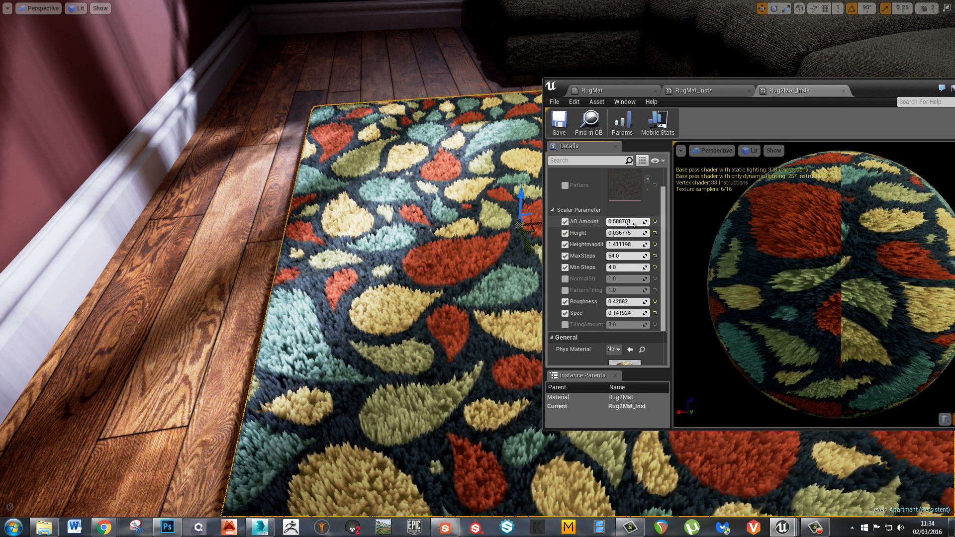
click(565, 279)
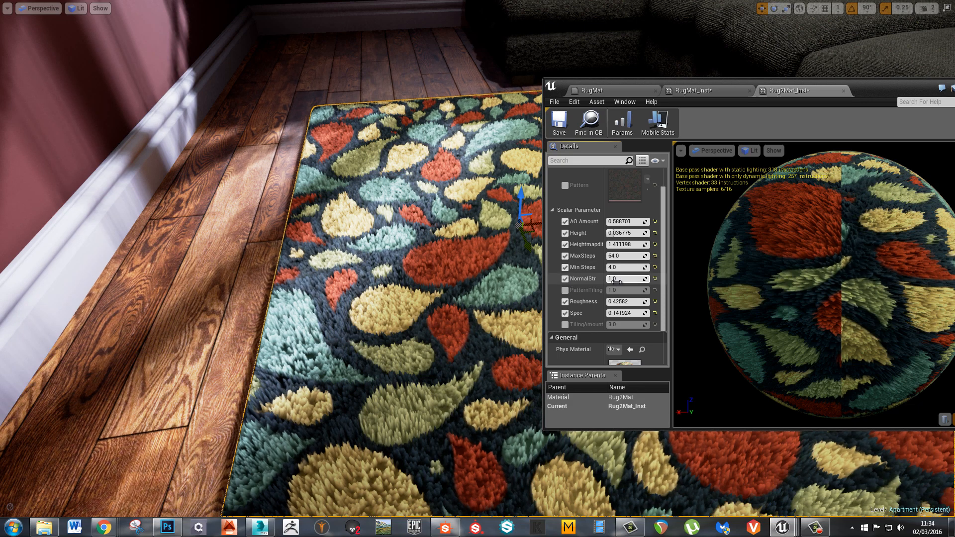
drag(626, 281, 649, 282)
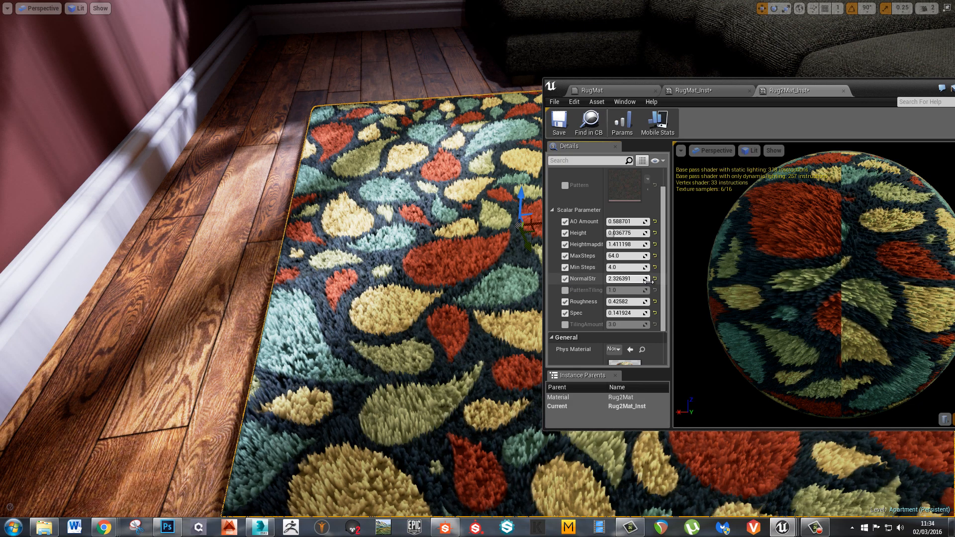
right_drag(470, 282, 515, 294)
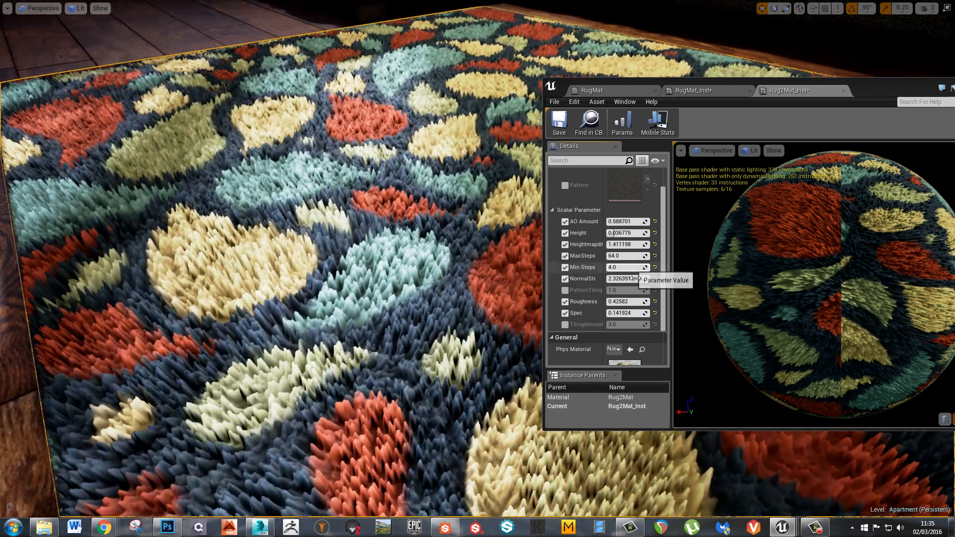
Lower NormalStr to about 1.51 and override PatternTiling with about 0.55 in the rug's material instance
mouse_move(631, 279)
mouse_down()
mouse_move(599, 279)
mouse_move(619, 279)
mouse_up()
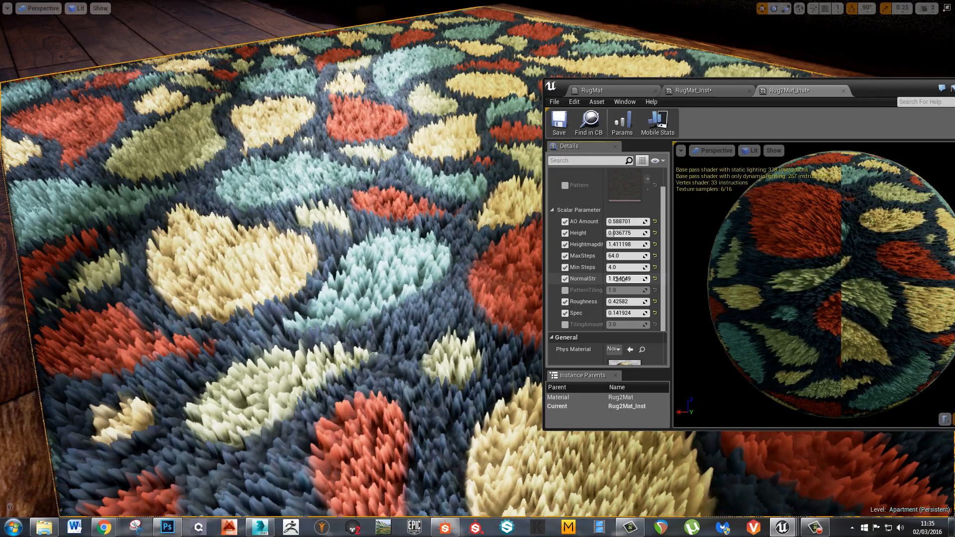
click(565, 290)
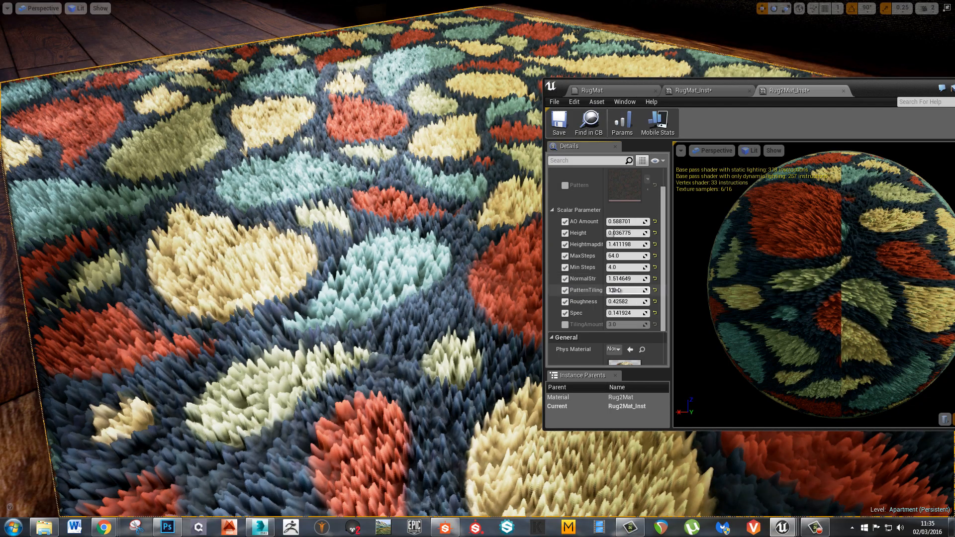
mouse_move(616, 290)
mouse_down()
mouse_move(629, 290)
mouse_move(611, 289)
mouse_up()
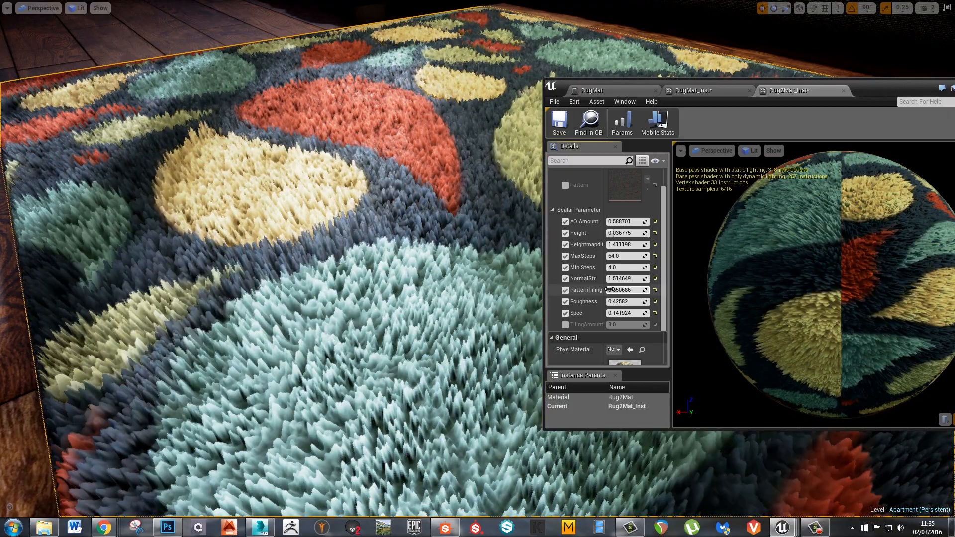
Override TilingAmount with about 7.9 to make the fibres finer, and view the rug from a new angle
click(565, 324)
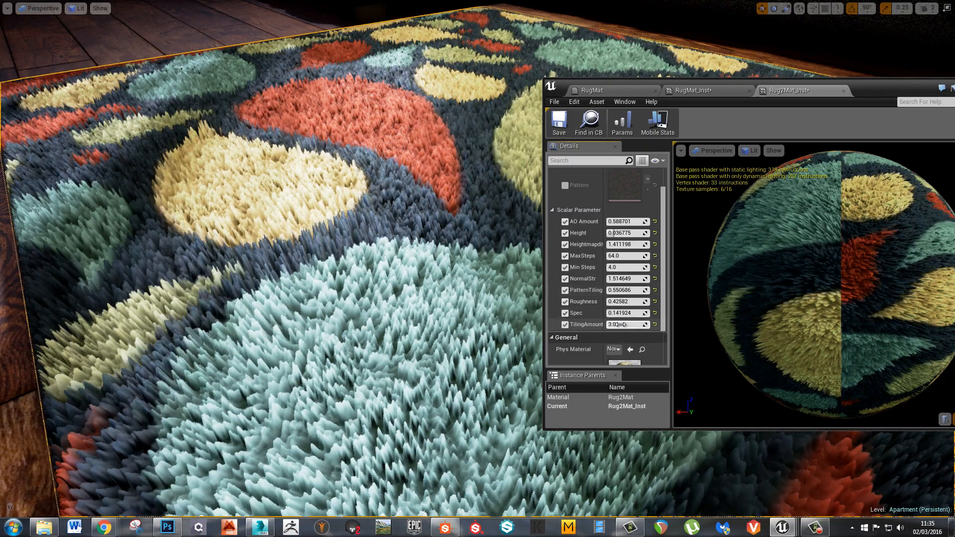
drag(623, 324, 645, 323)
right_drag(451, 286, 392, 239)
Enable the Pattern texture override, restore the normal editor layout, and assign pattern6 from the rug folder as the pattern
scroll(663, 242, up, 2)
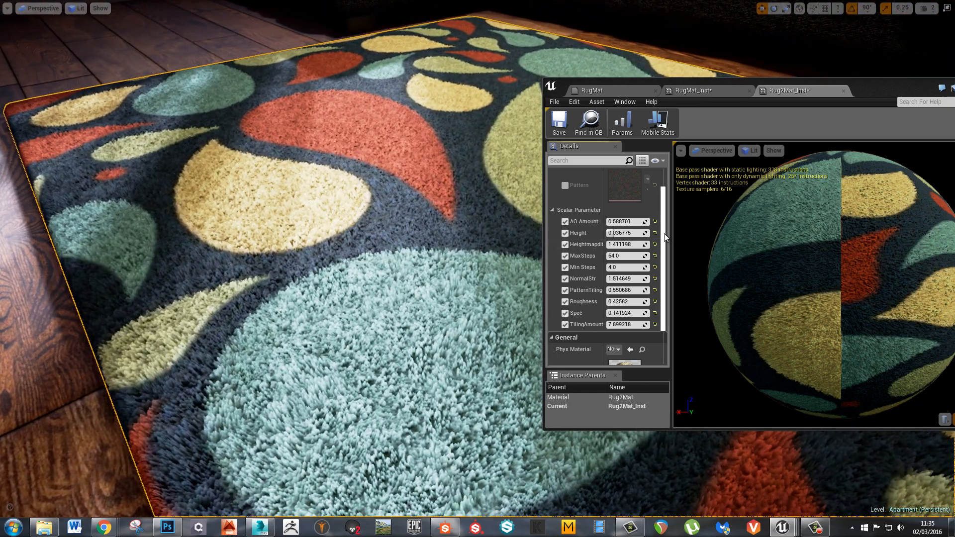
click(564, 210)
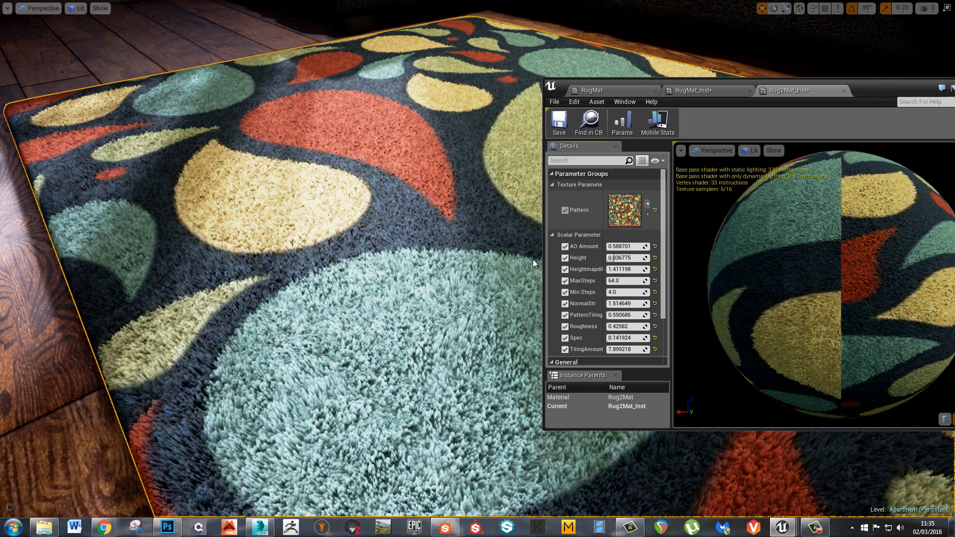
right_drag(480, 279, 479, 284)
key(F11)
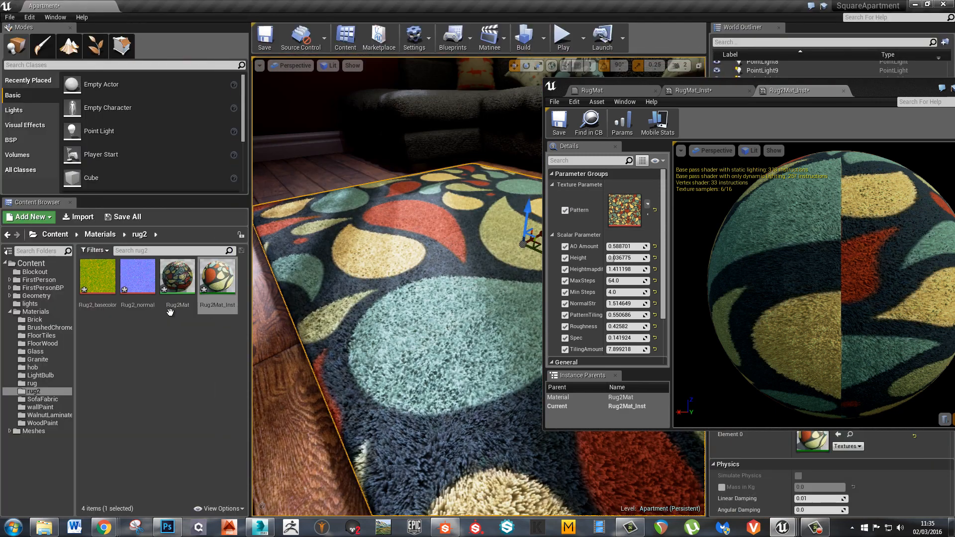
click(53, 383)
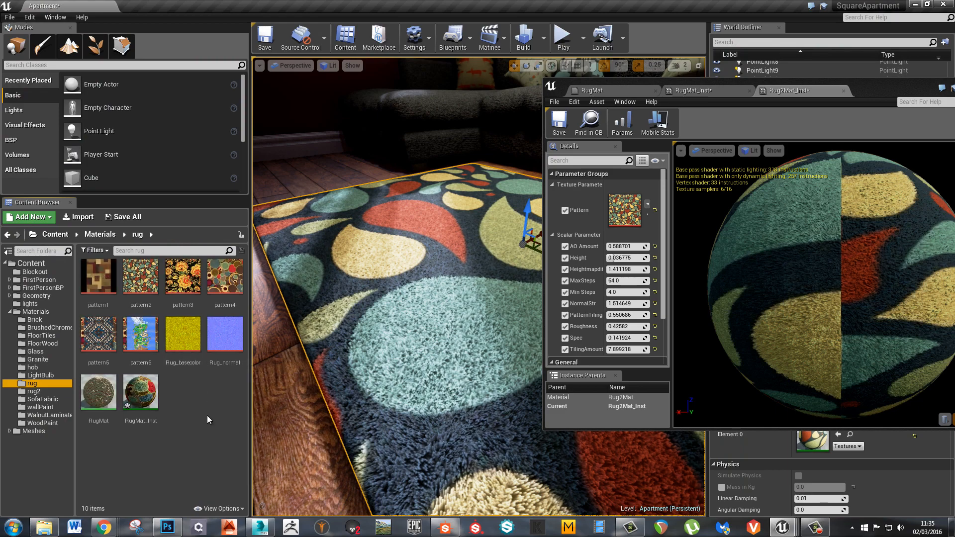
drag(141, 333, 624, 210)
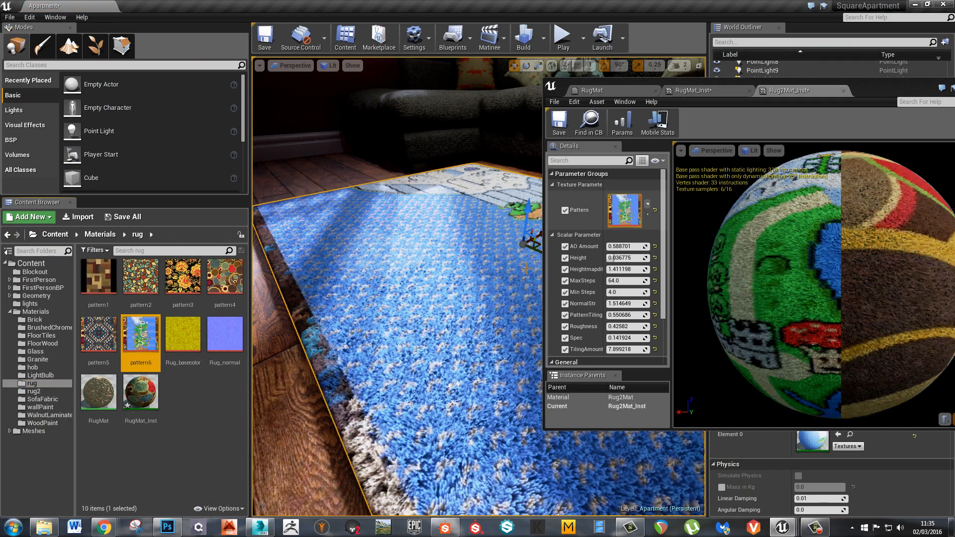
right_drag(549, 302, 596, 307)
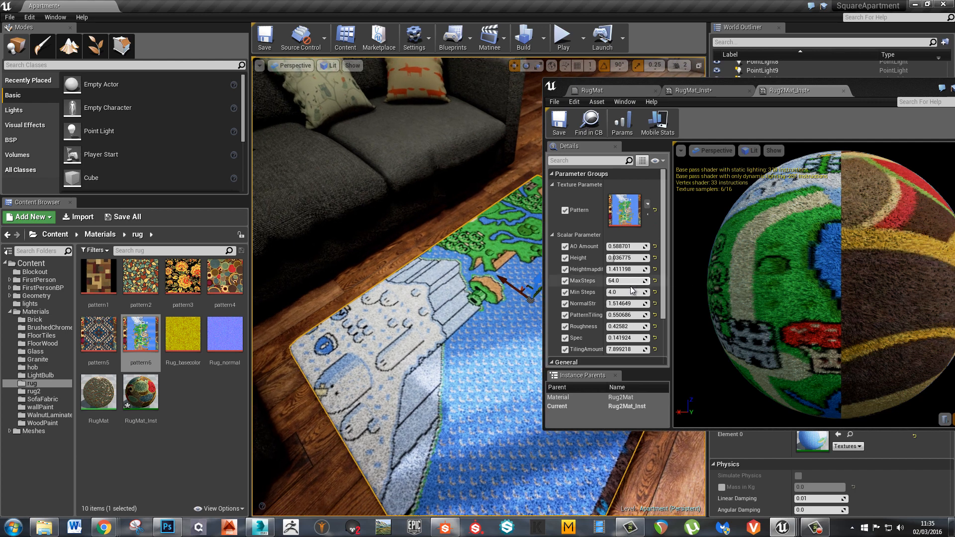
Set PatternTiling to 1 and inspect the map pattern on the rug up close
click(625, 315)
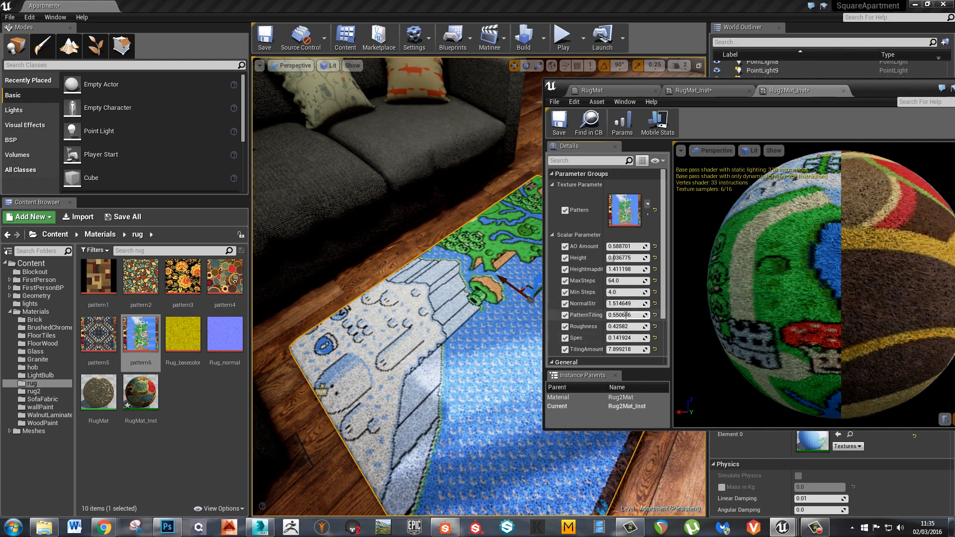
text(1)
key(Return)
right_drag(370, 393, 284, 331)
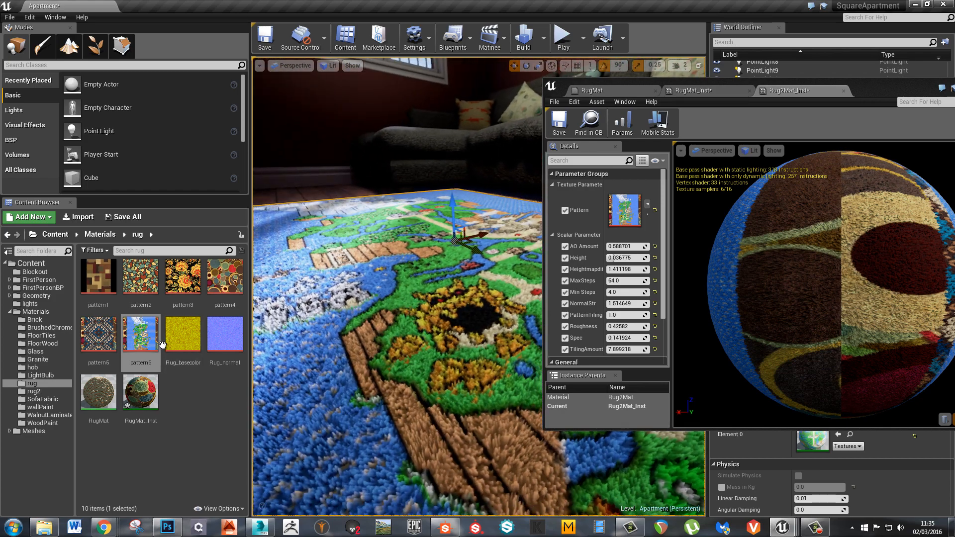
Replace the instance's pattern texture with pattern3 and inspect the rug's edge beside the wooden floor
drag(182, 276, 629, 209)
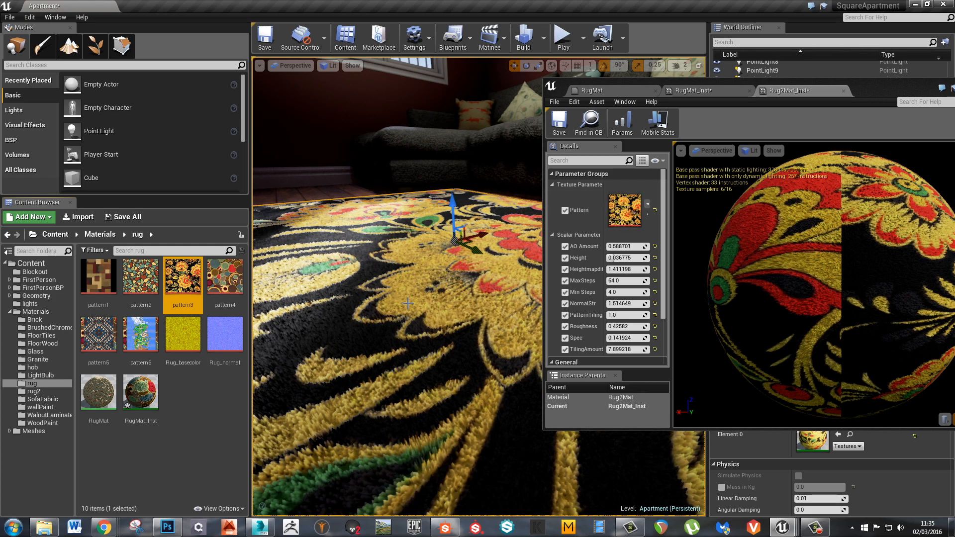
right_drag(388, 297, 434, 260)
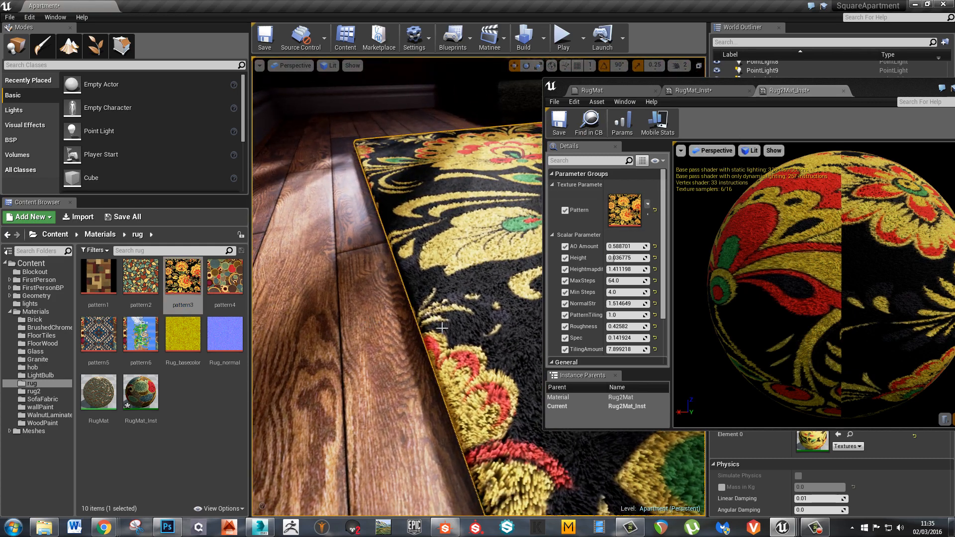
click(663, 282)
drag(663, 283, 661, 321)
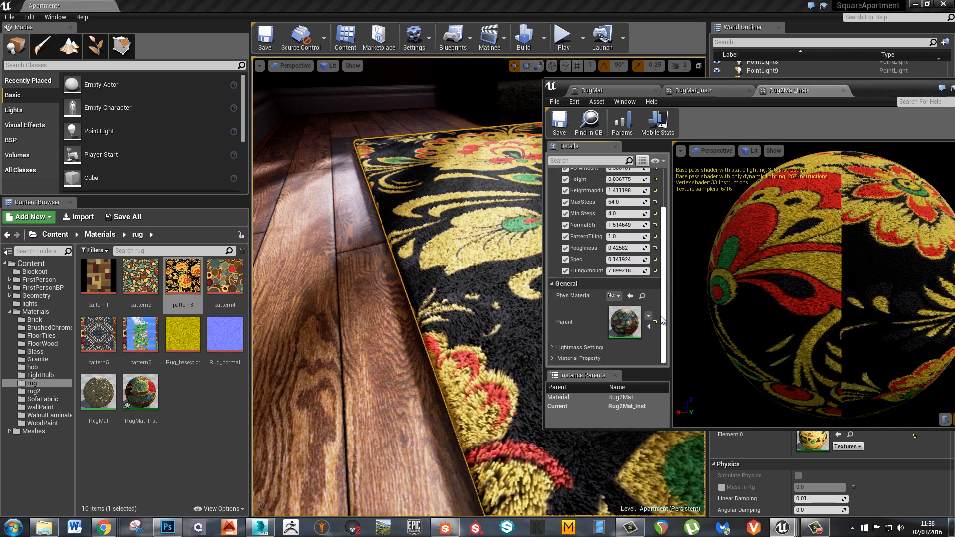
right_drag(409, 287, 443, 288)
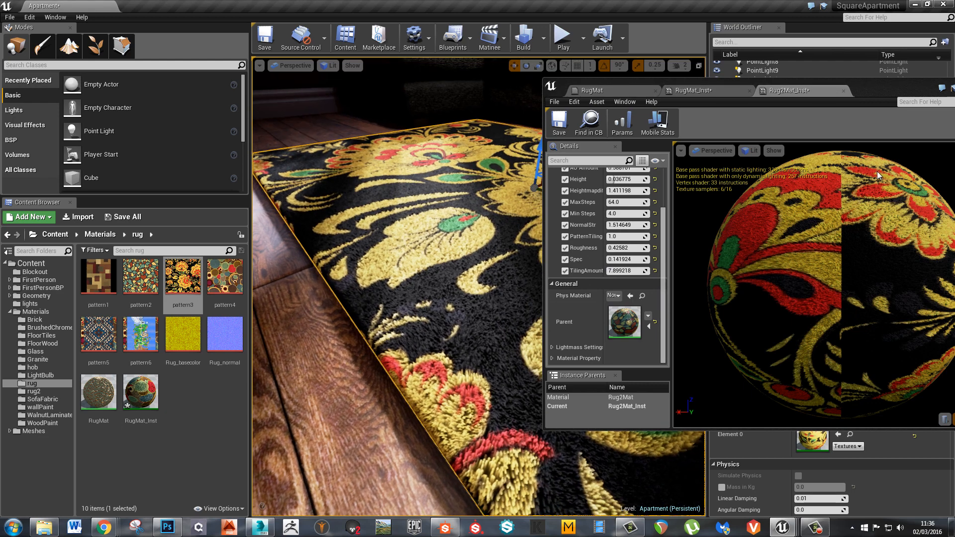
Open the parent material Rug2Mat from its instance and examine the node graph around ParallaxOcclusionMapping
click(628, 90)
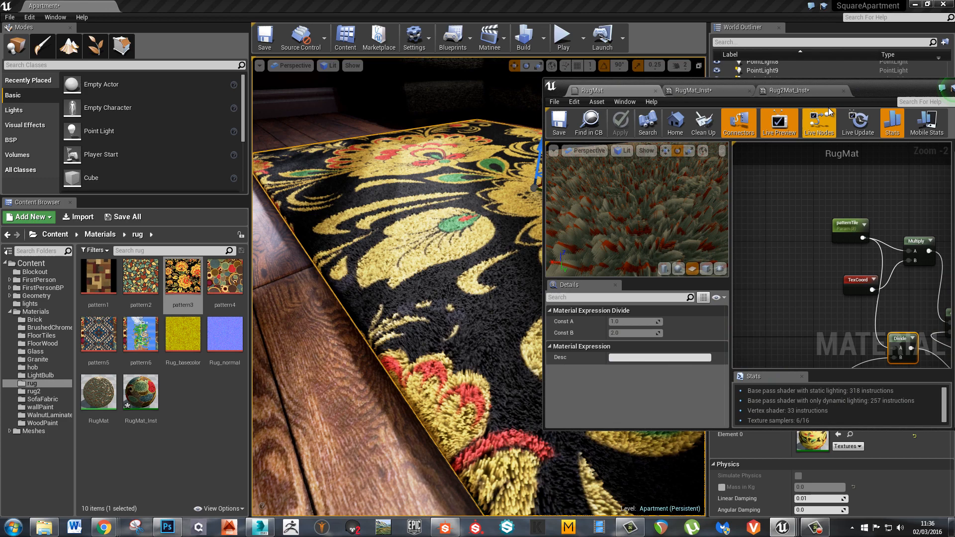
click(803, 90)
click(716, 89)
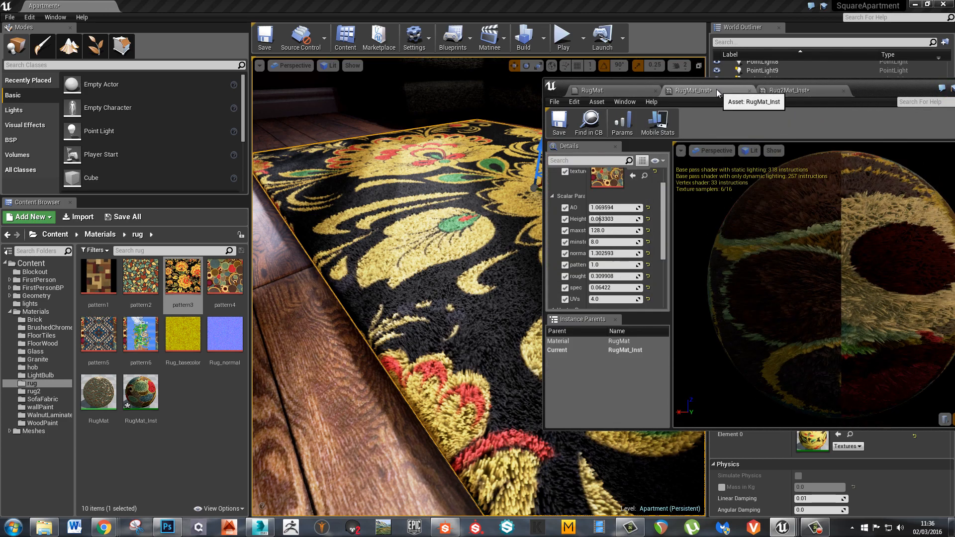
click(805, 87)
double_click(624, 321)
right_drag(398, 391, 597, 263)
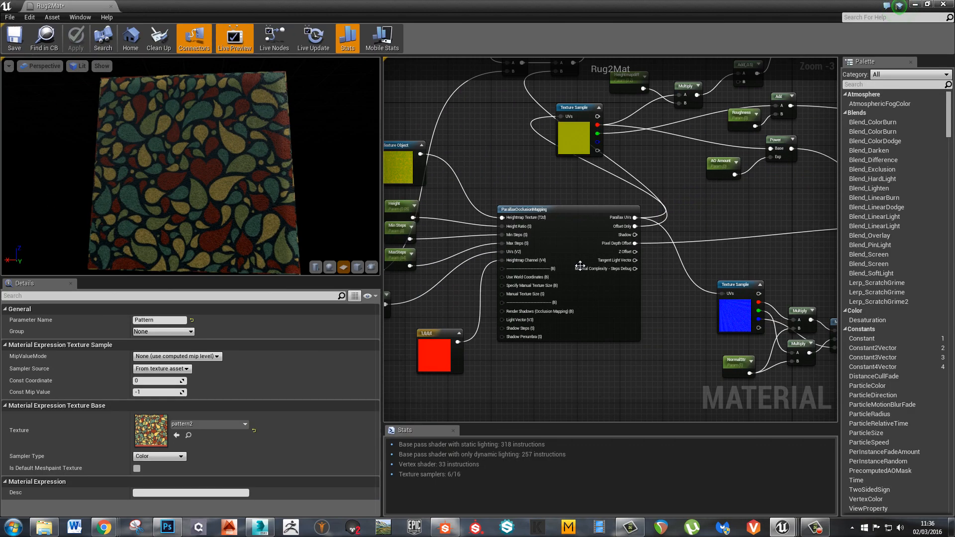
scroll(570, 266, down, 6)
scroll(554, 254, up, 3)
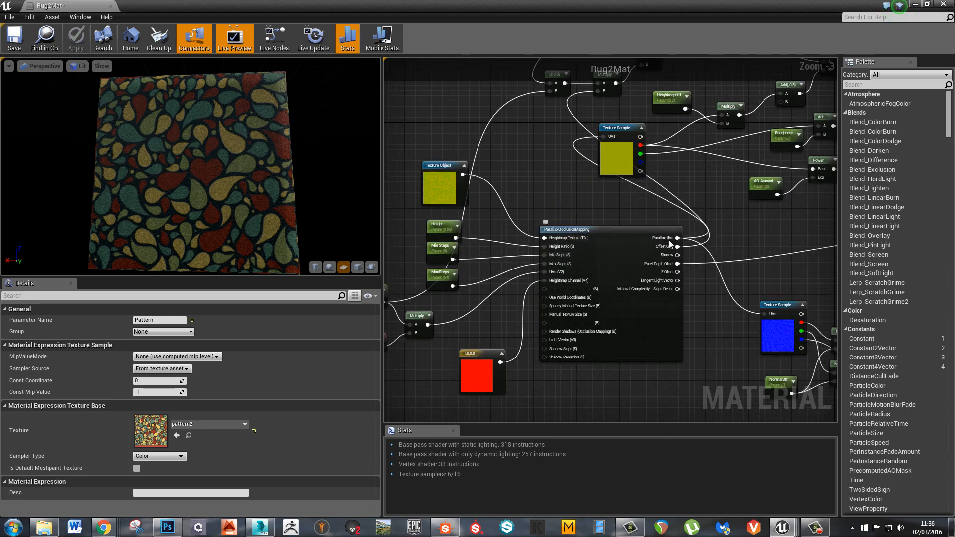
scroll(670, 240, down, 2)
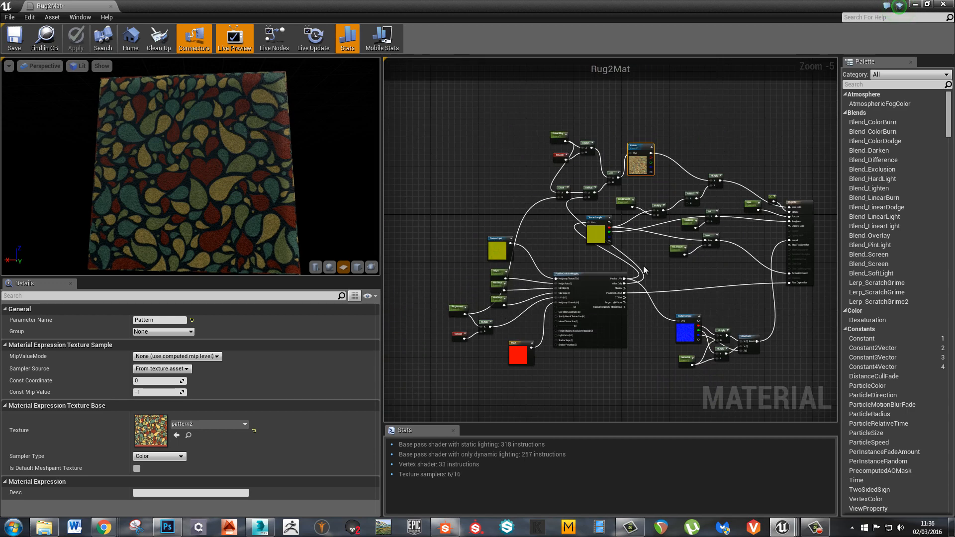